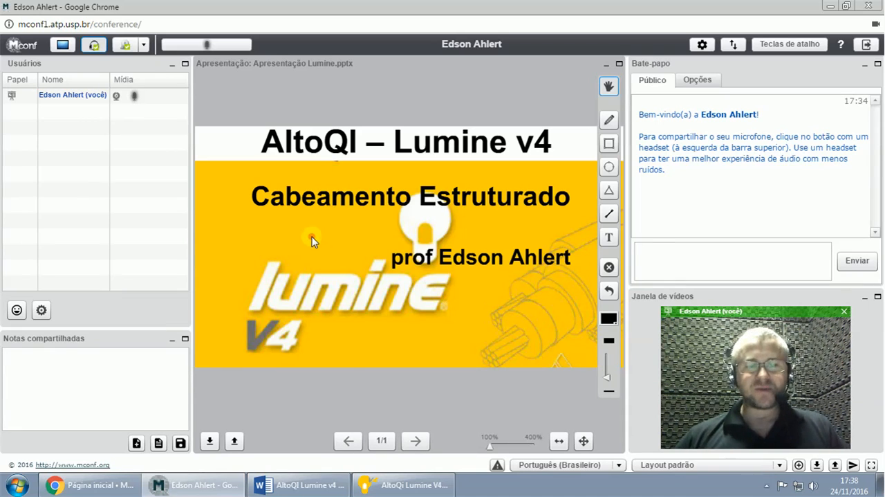
- Arrange AltoQi Lumine and the Word guide side by side with Lumine slightly wider, and highlight the guide's ARMÁRIO DE TELECOMUNICAÇÕES heading
left_click(305, 487)
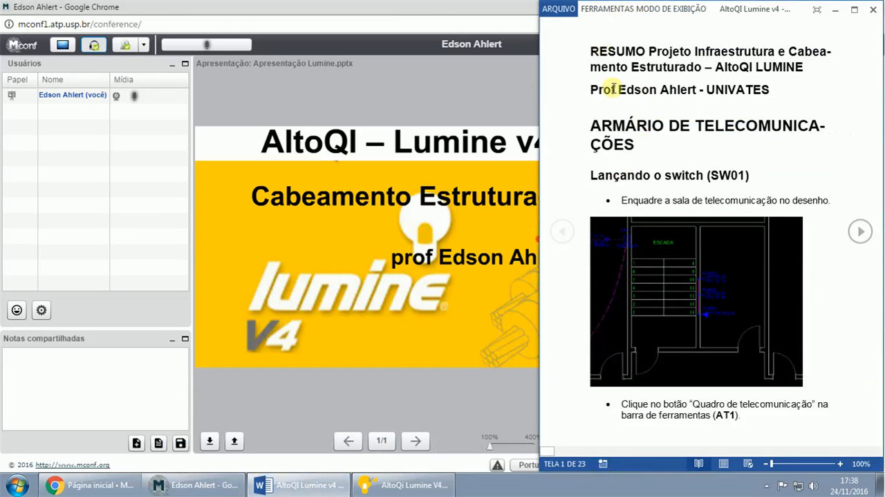
left_click(401, 485)
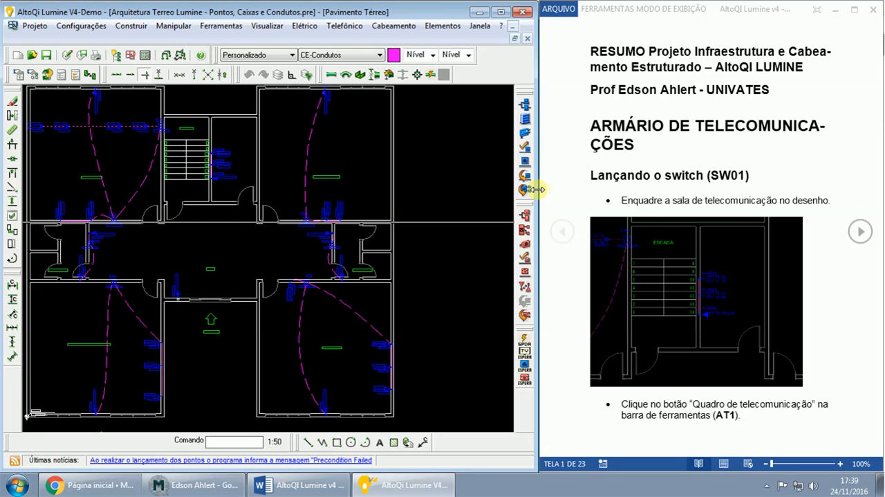
left_click_drag(538, 188, 554, 188)
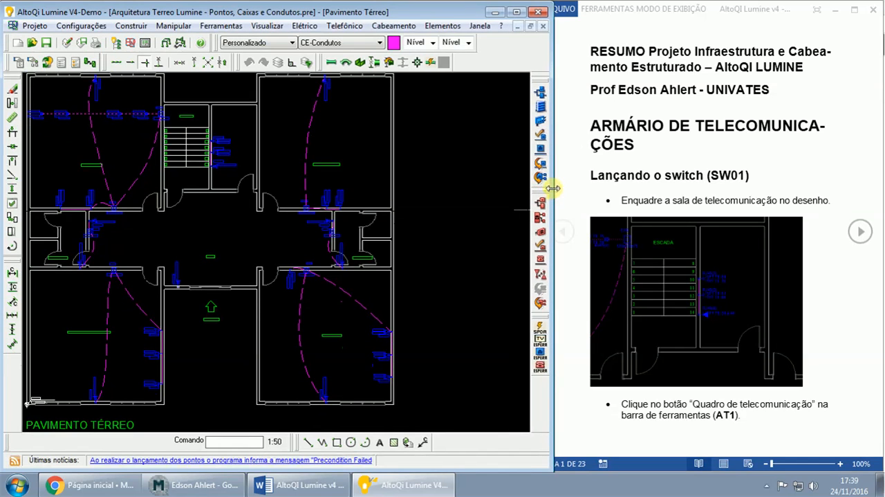
left_click(630, 6)
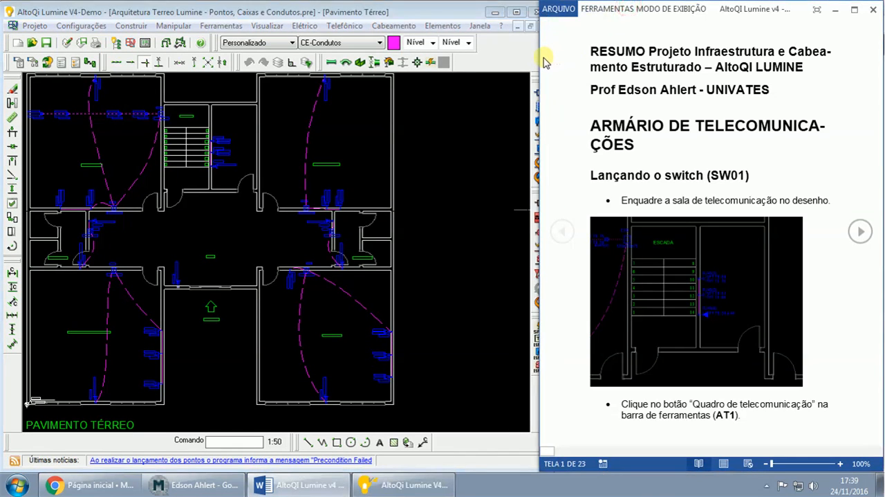
left_click_drag(541, 62, 555, 57)
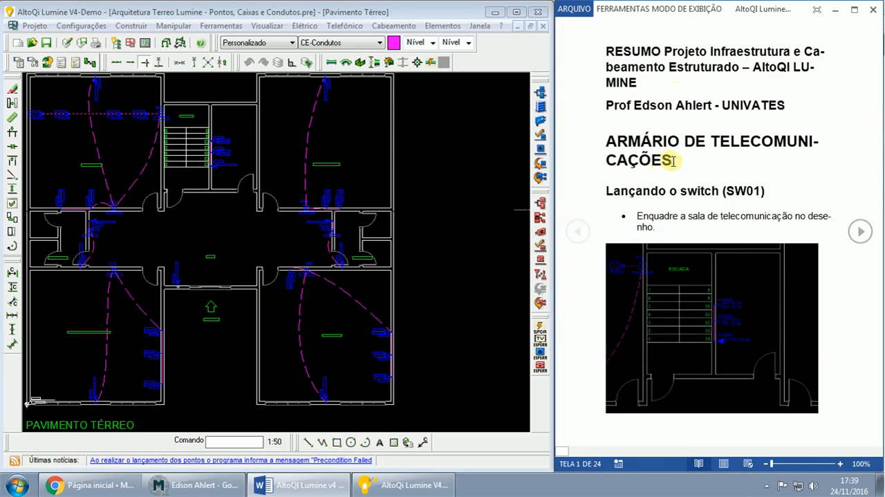
left_click_drag(672, 160, 607, 145)
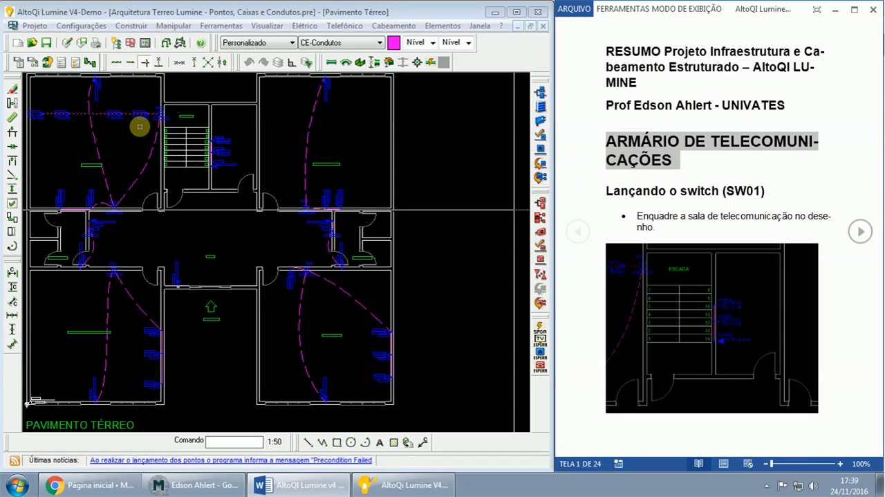
- Examine the Pavimento Térreo plan around the stairs, hall and Secretaria, selecting box CX5 and the conduits that leave it
left_click(132, 168)
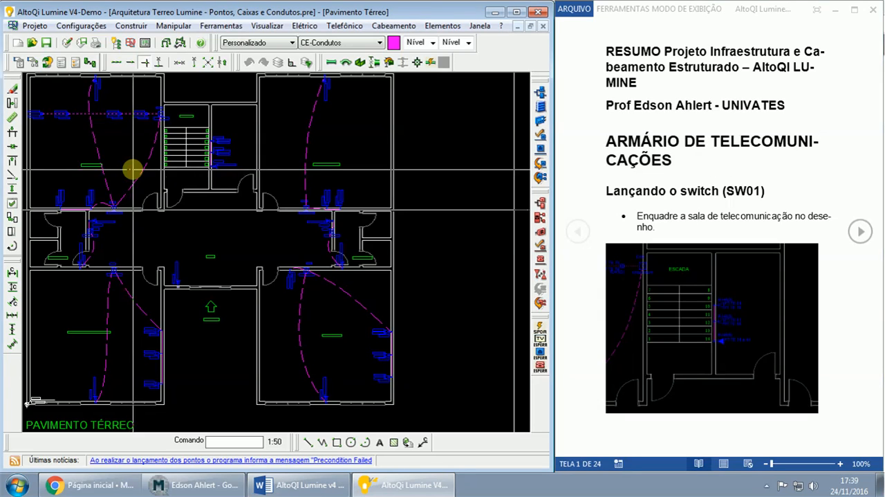
scroll(132, 167, "up", 3)
scroll(132, 167, "up", 1)
middle_click_drag(348, 184, 184, 223)
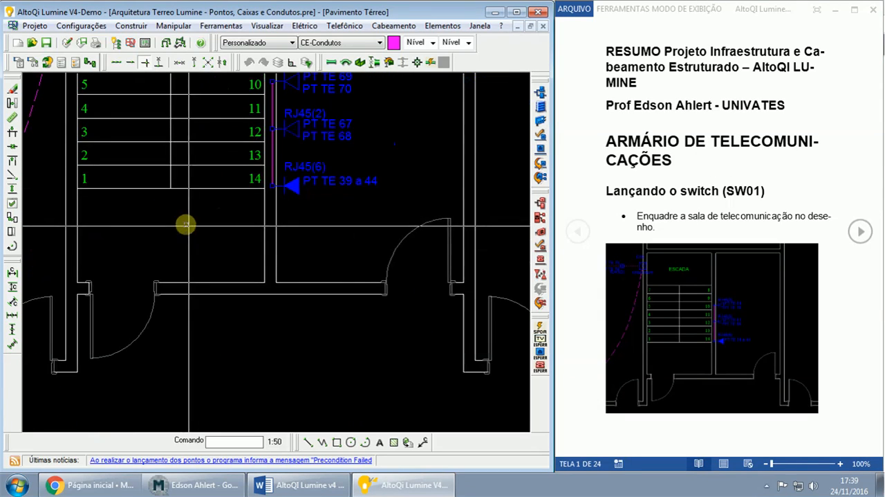
middle_click_drag(362, 216, 362, 264)
middle_click_drag(238, 275, 290, 195)
middle_click_drag(285, 260, 328, 241)
middle_click_drag(200, 286, 280, 274)
scroll(280, 278, "up", 1)
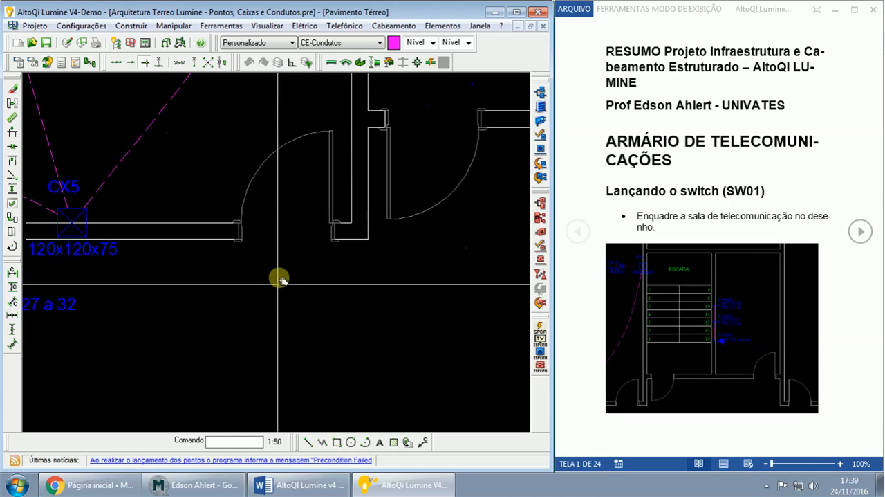
left_click(72, 178)
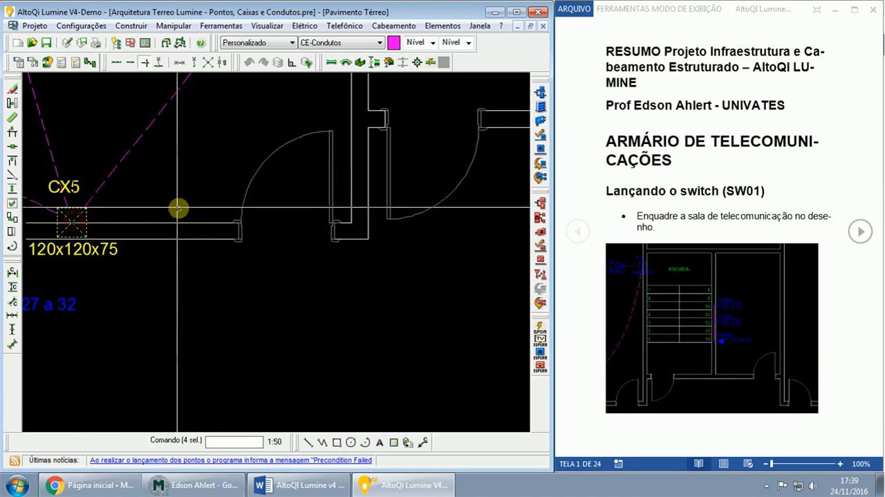
scroll(181, 201, "down", 4)
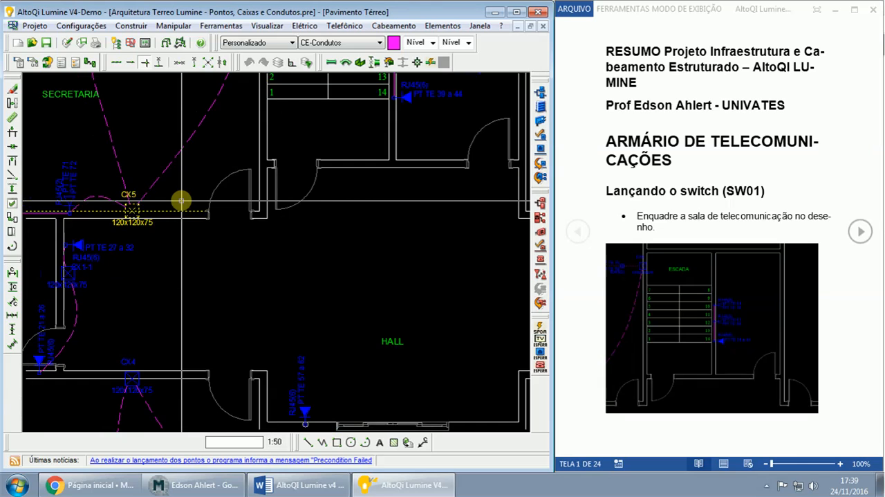
scroll(182, 201, "down", 1)
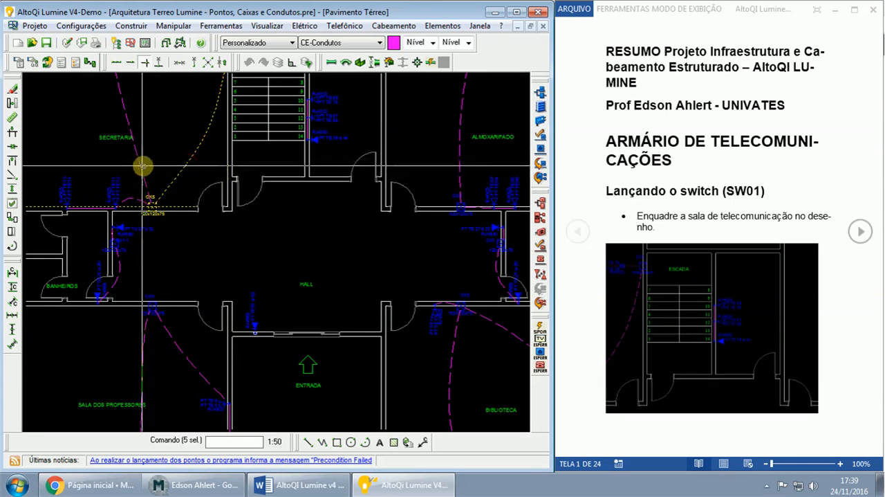
left_click(141, 166)
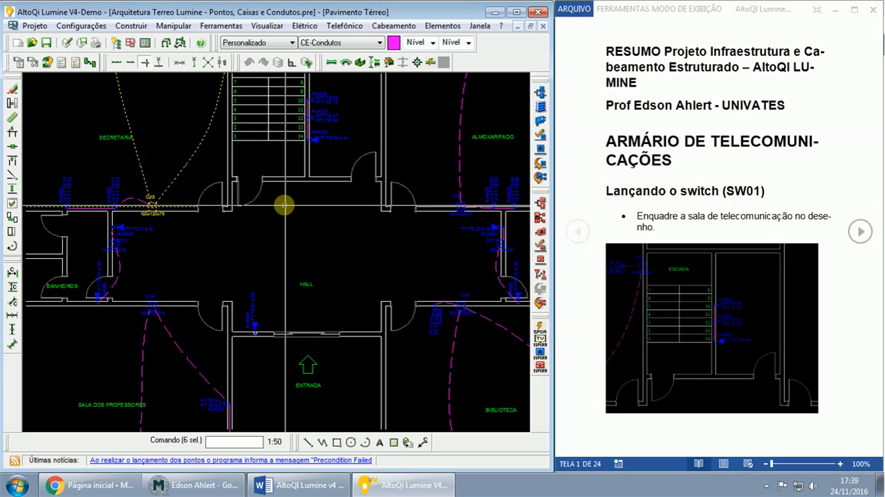
middle_click_drag(286, 204, 296, 248)
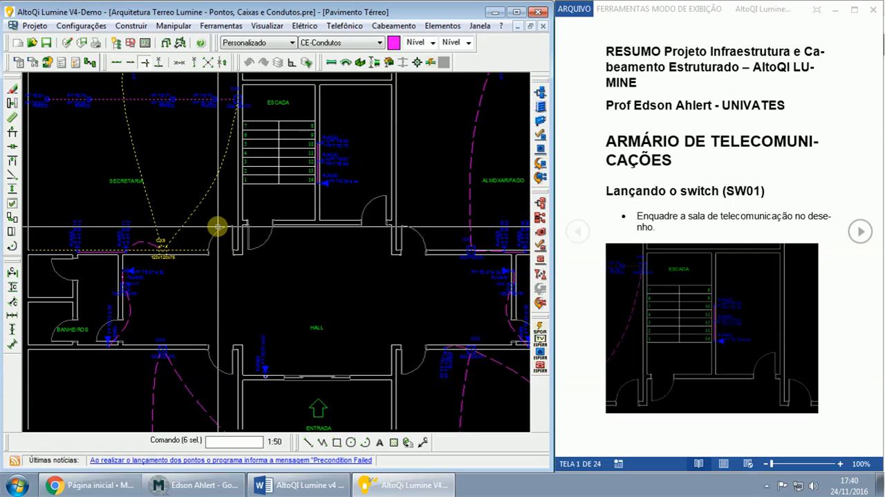
left_click(206, 489)
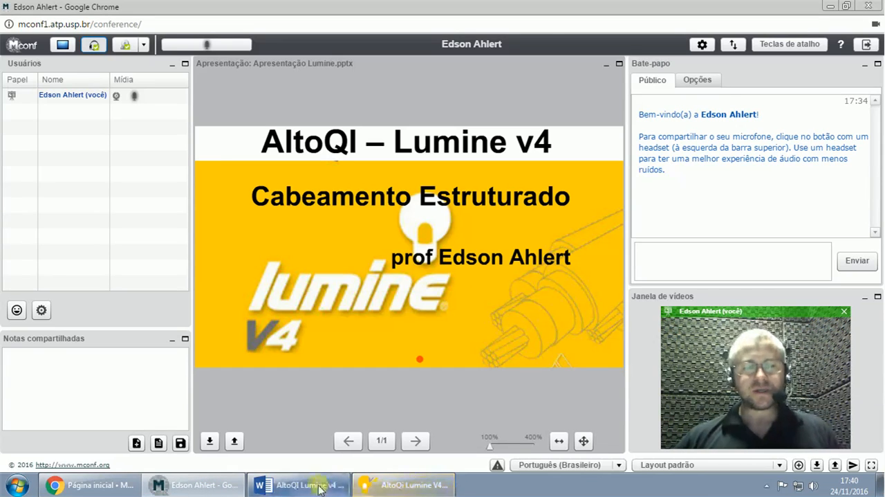
left_click(297, 486)
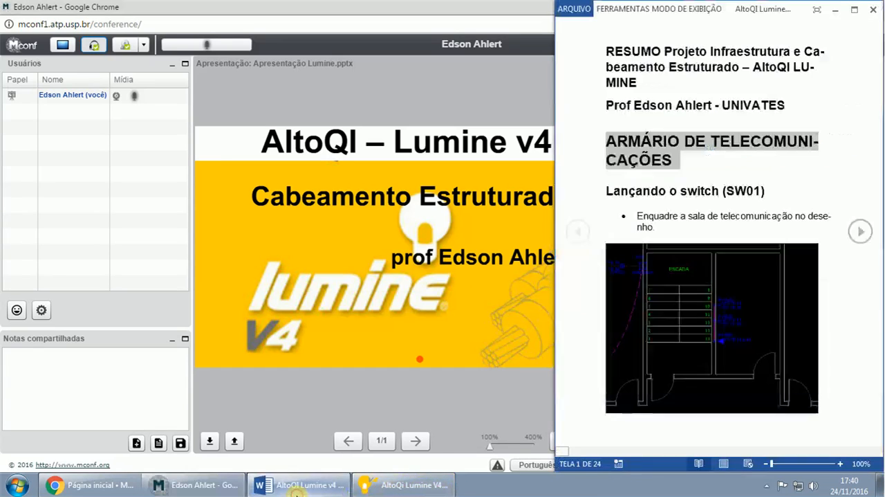
left_click(408, 486)
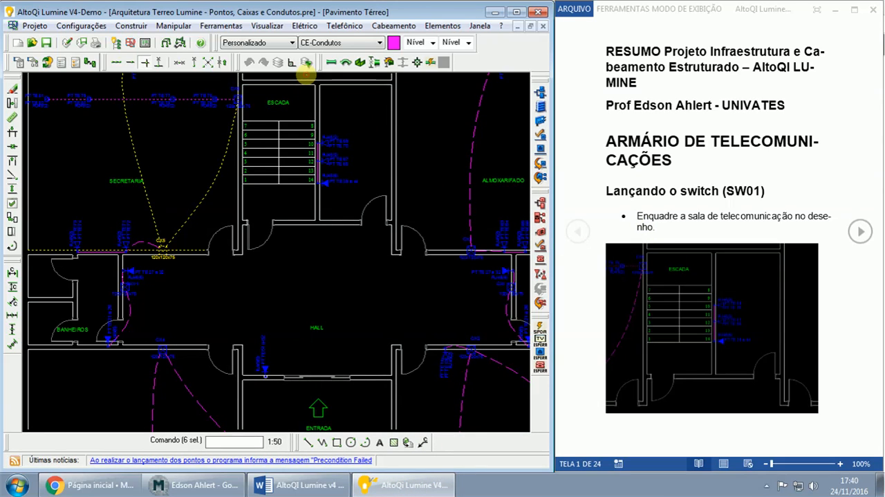
- Frame the telecommunications room beside the staircase in the drawing with a zoom window
left_click(307, 64)
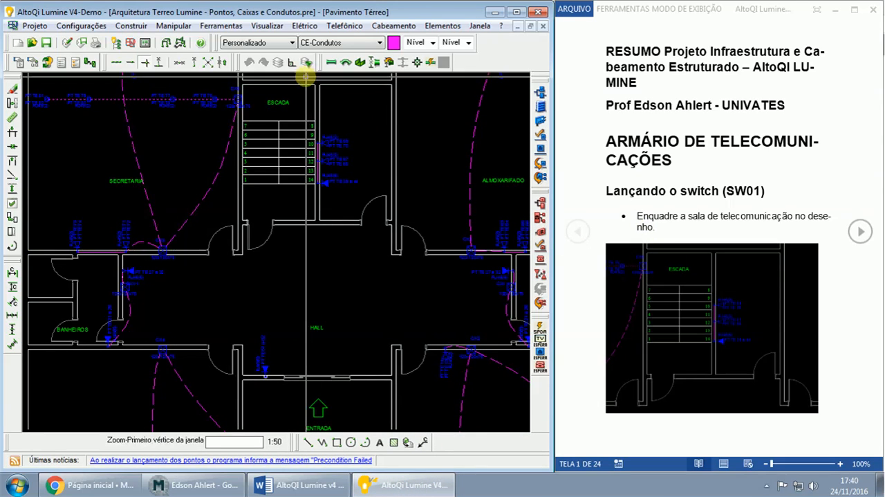
left_click(307, 75)
left_click(409, 252)
mouse_move(280, 233)
middle_mouse_down()
mouse_move(372, 204)
mouse_move(375, 245)
mouse_move(380, 239)
middle_mouse_up()
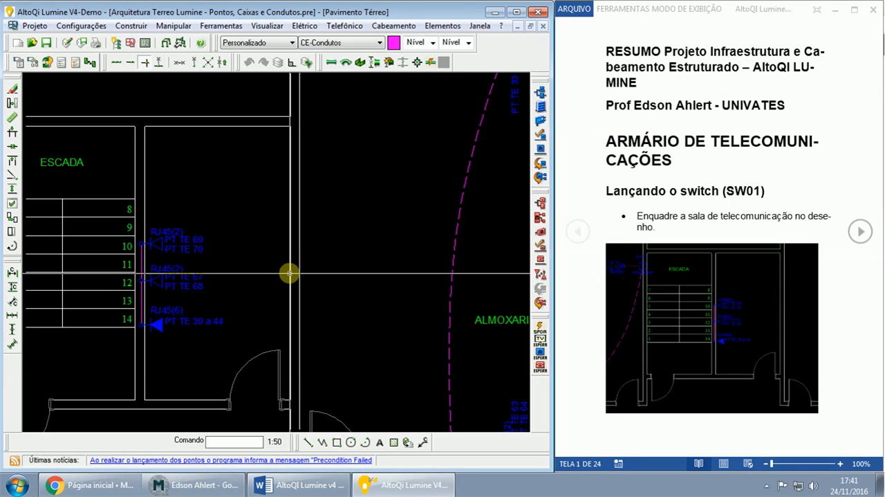
- Return to Lumine and the Word guide, and read on from the room-framing instruction to the telecommunications rack AT1 instructions
left_click(207, 483)
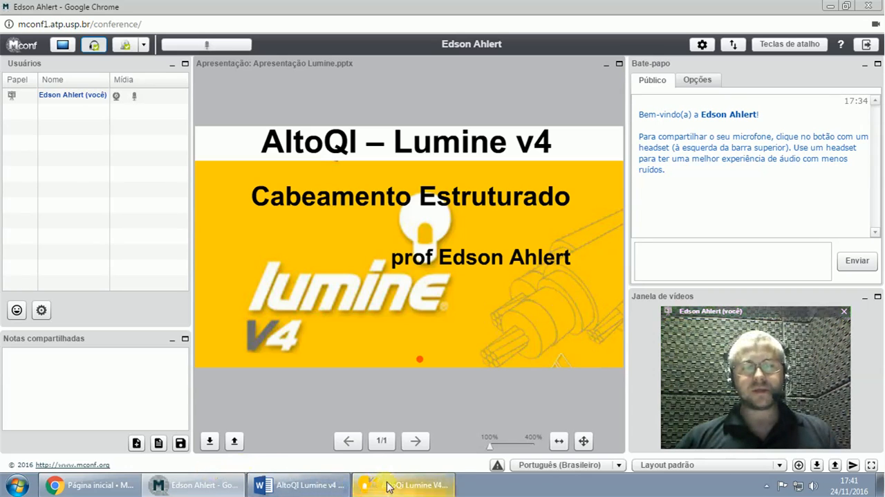
mouse_move(388, 486)
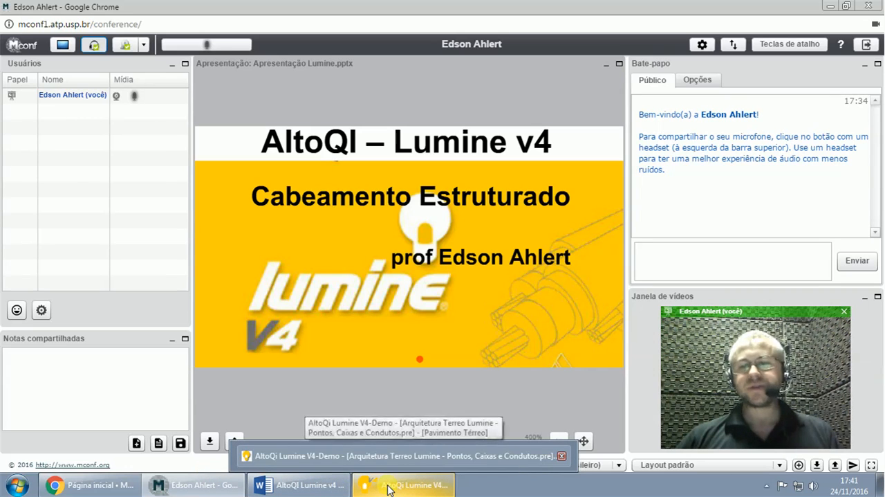
mouse_move(321, 486)
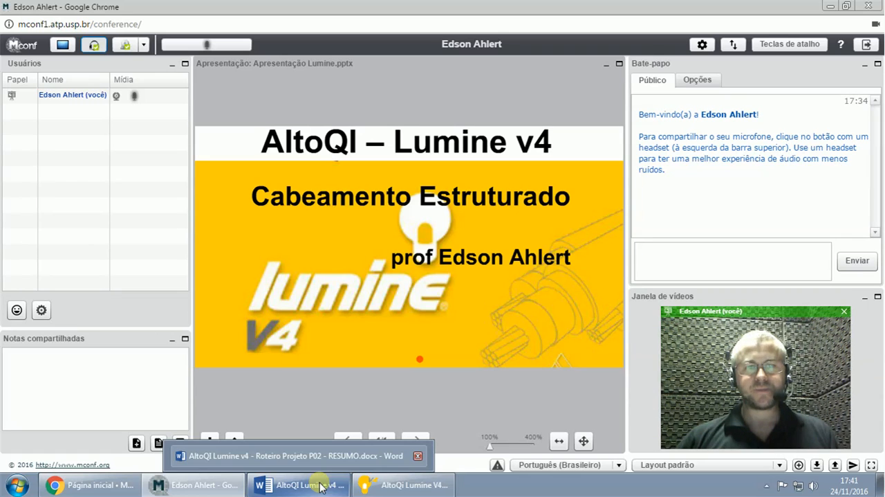
left_click(401, 485)
left_click(300, 484)
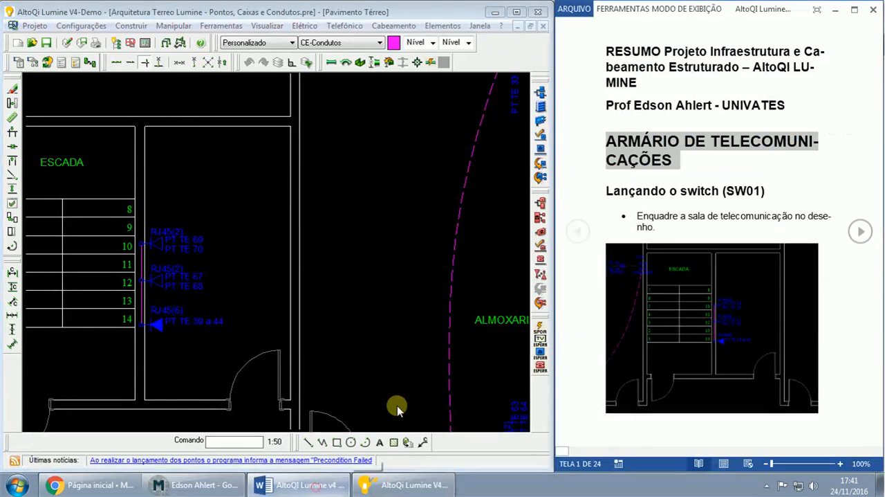
triple_click(638, 217)
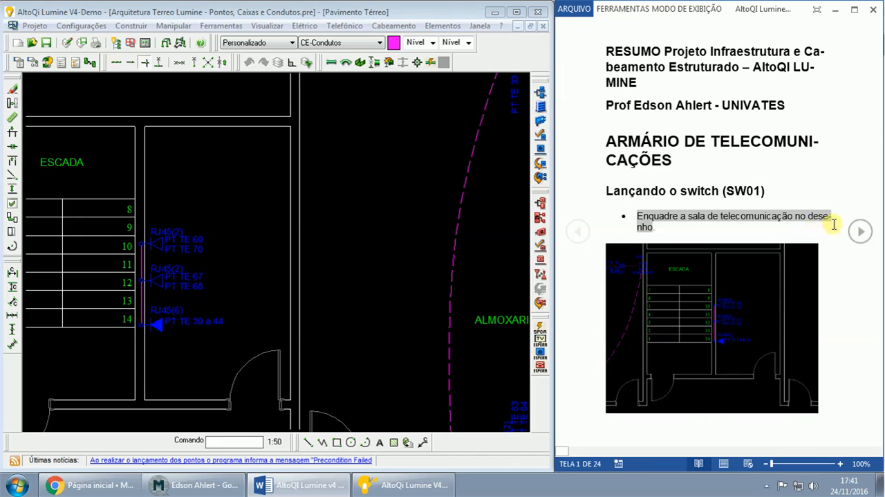
left_click(860, 231)
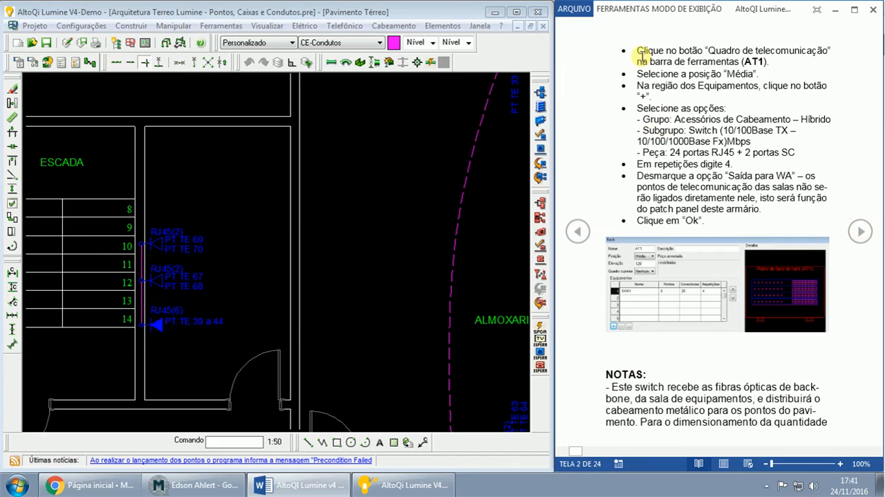
- Start a new telecommunications rack named AT1 and set its position to Média
left_click(540, 94)
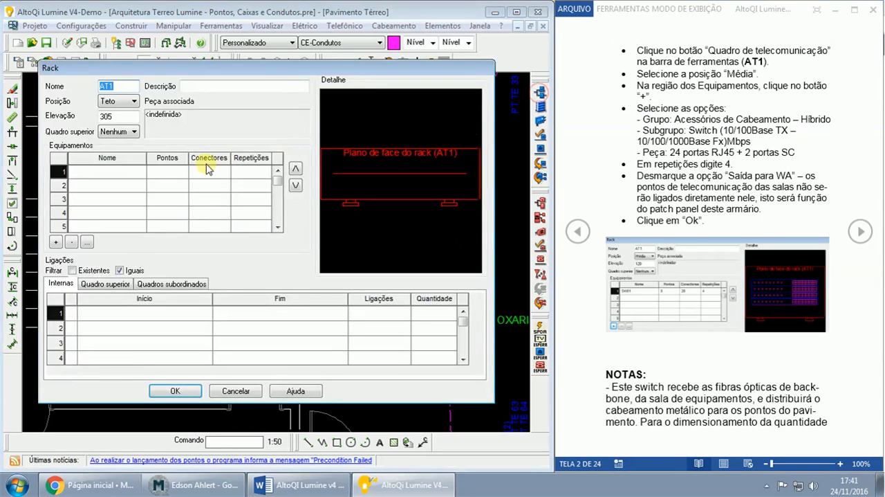
left_click(114, 103)
left_click(117, 124)
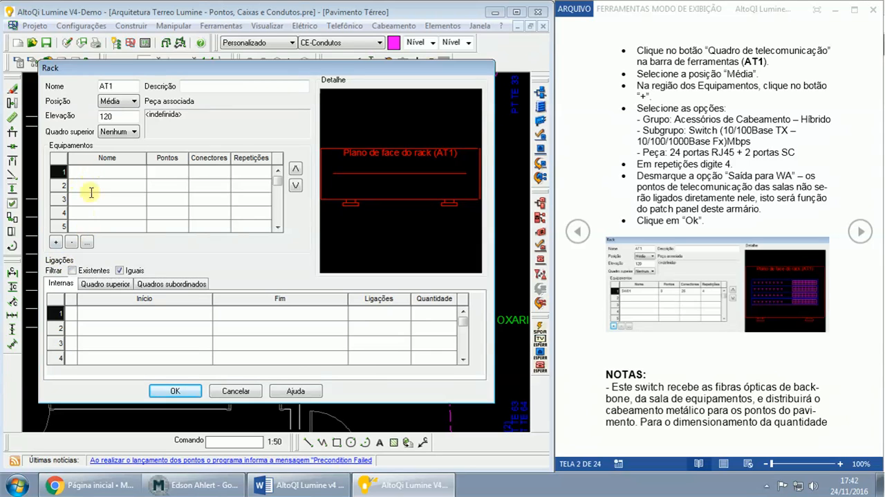
- Add rack equipment from Acessórios Cabeamento - Híbrido, subgroup Switch (10/100Base TX - 10/100/1000Base FX)Mbps, part 24 portas RJ45 + 2 portas SC
left_click(55, 242)
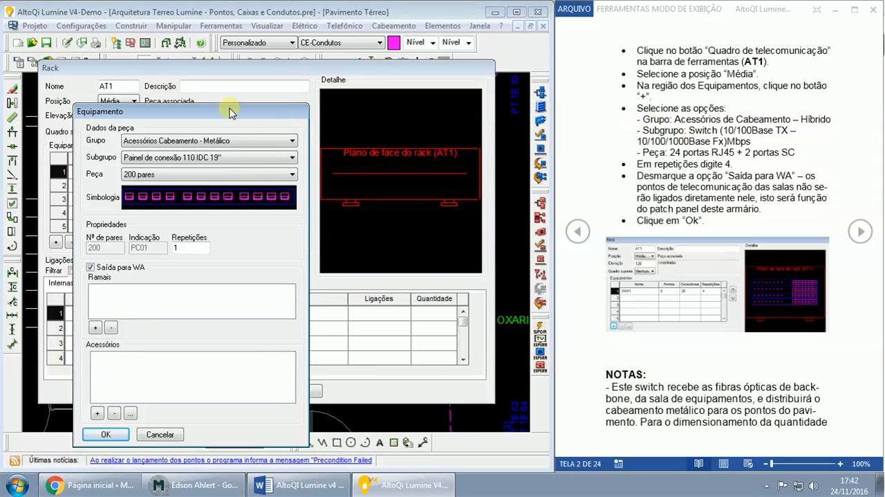
left_click(199, 141)
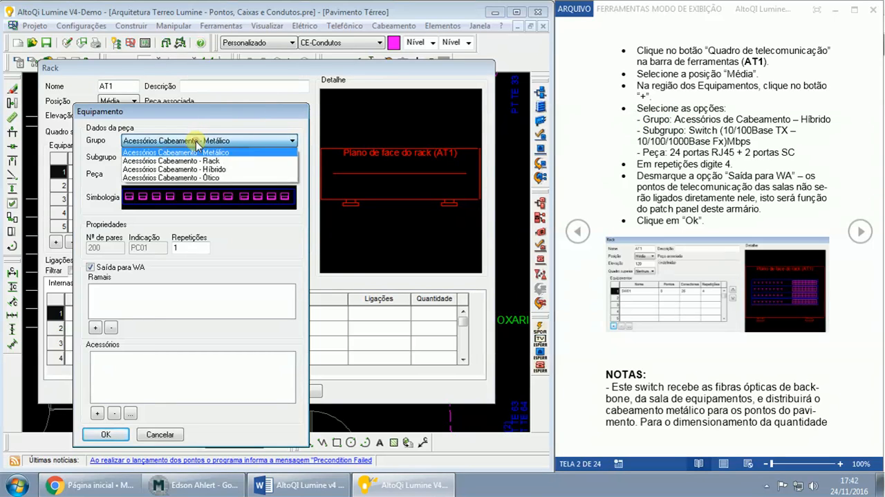
left_click(196, 169)
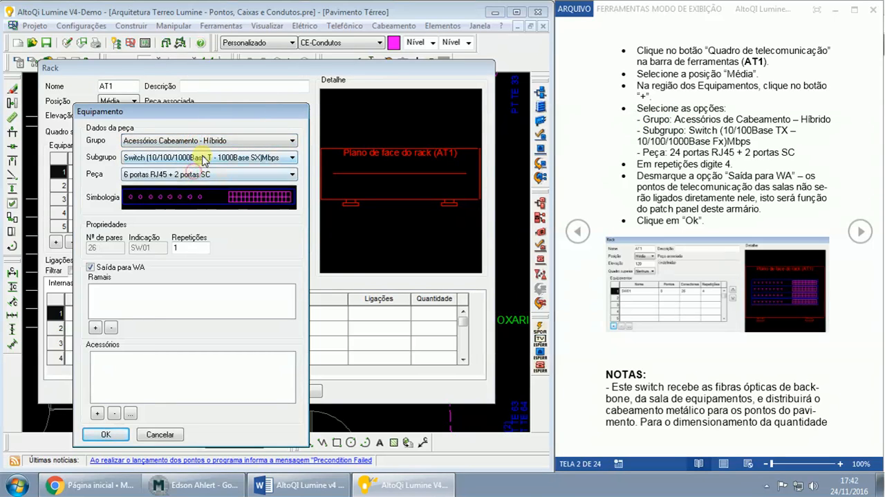
left_click(205, 159)
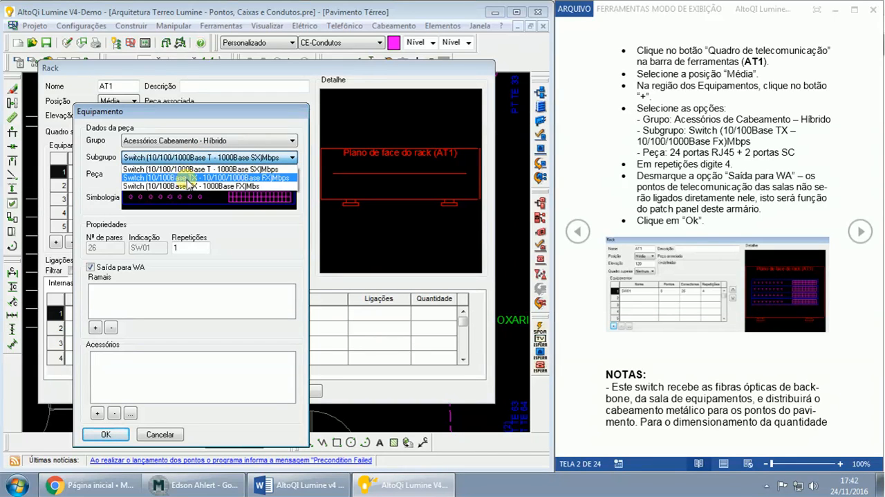
left_click(247, 179)
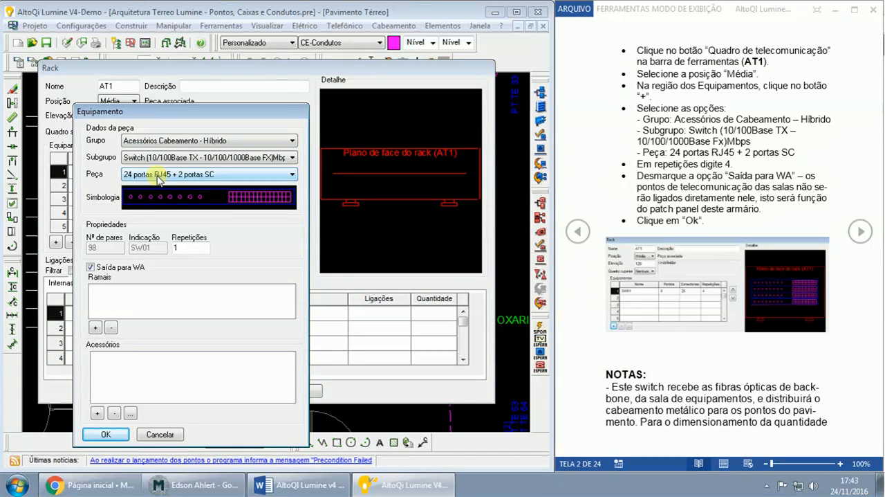
- Set the switch's repetitions to 4, disable Saída para WA, and accept the equipment into the rack
left_click(177, 246)
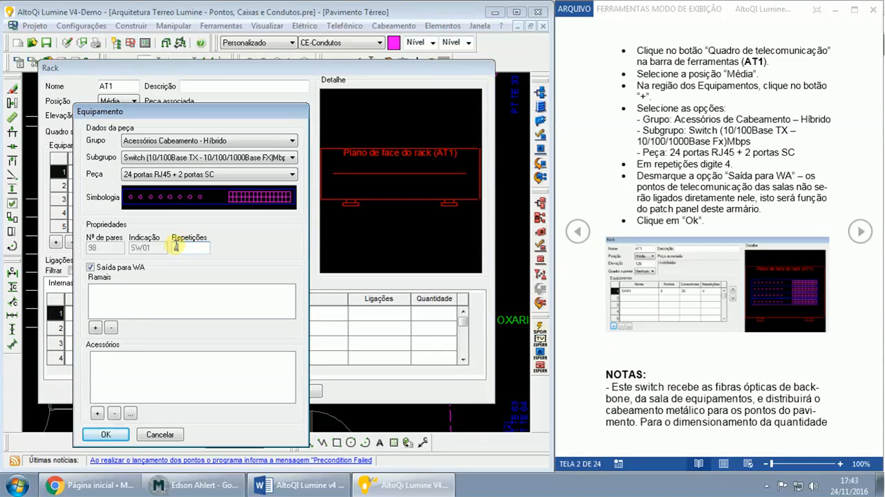
type("4")
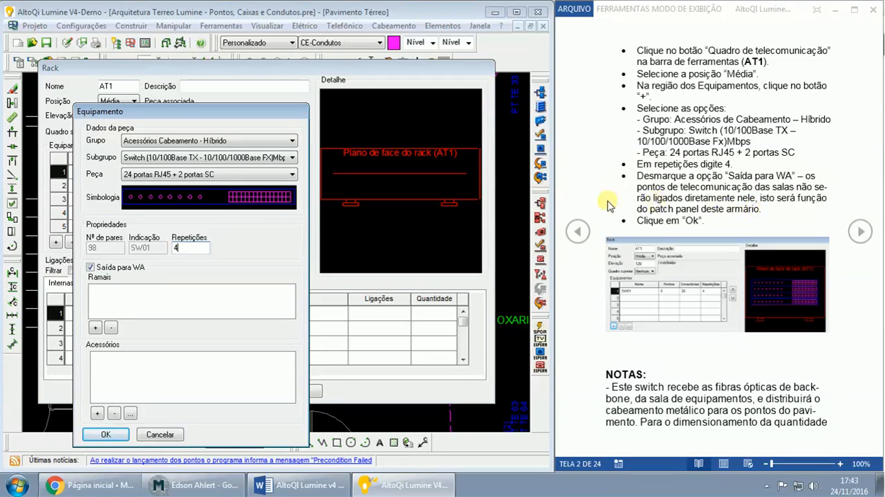
left_click(130, 268)
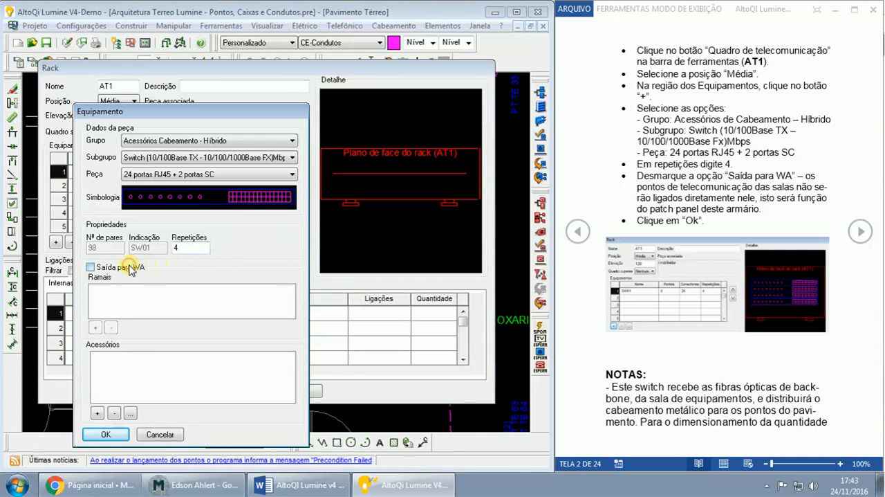
left_click(105, 434)
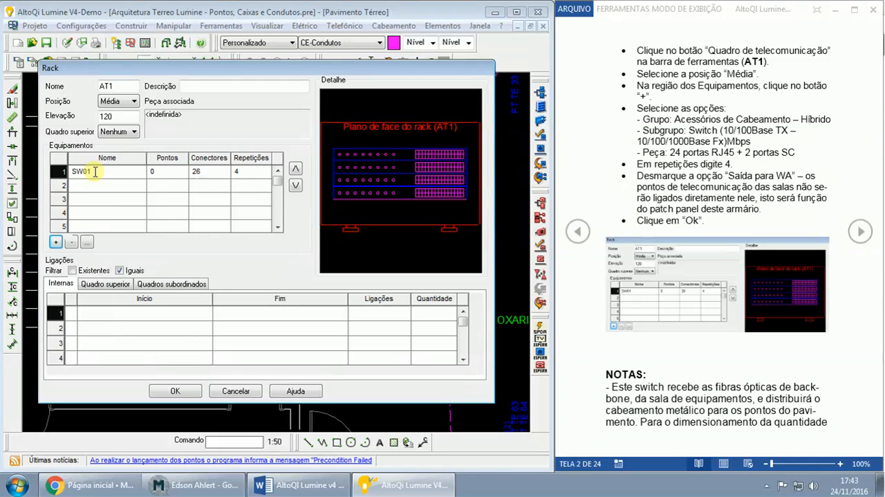
- Advance the Word guide from the switch instructions to the section Lançando o patch panel (PP01)
left_click(243, 172)
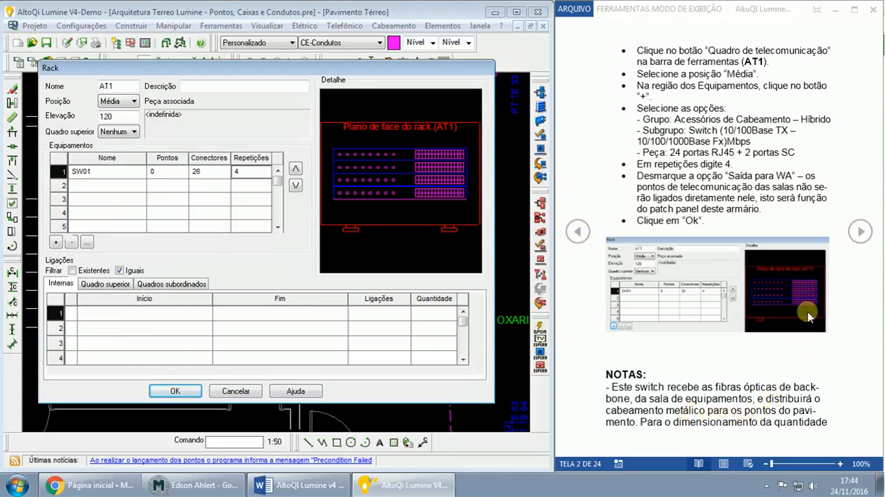
left_click(858, 236)
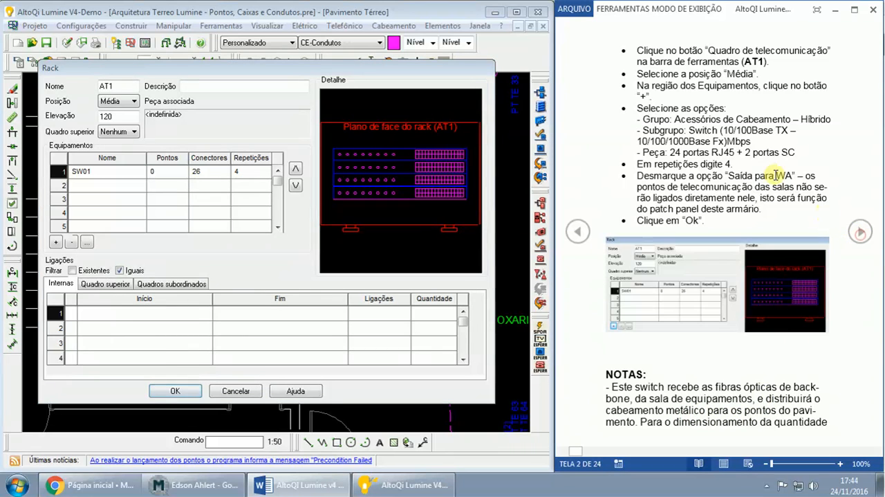
left_click(865, 232)
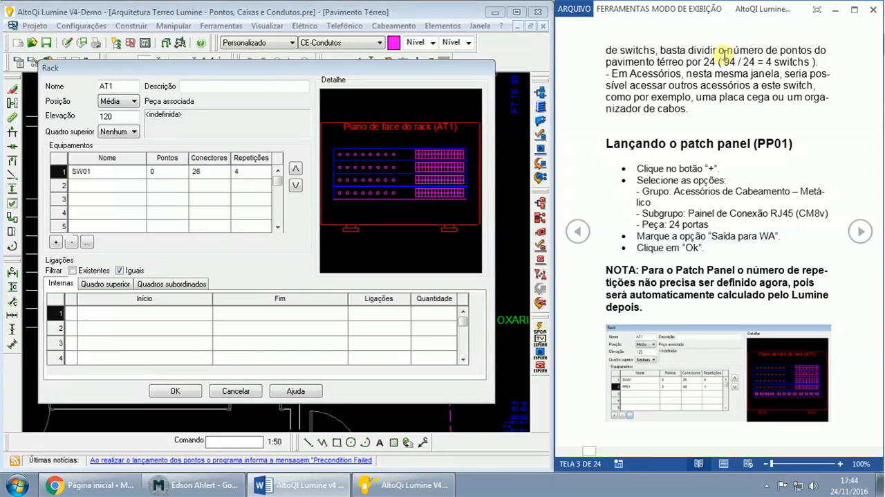
left_click(55, 244)
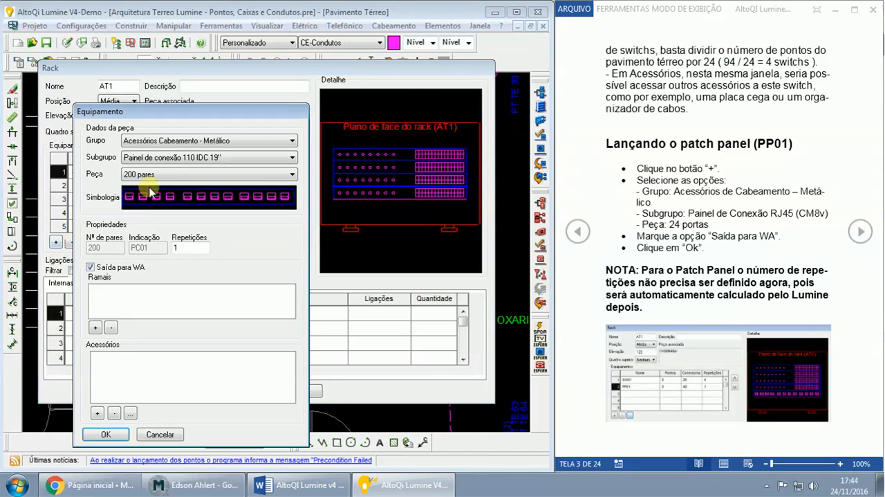
left_click(168, 141)
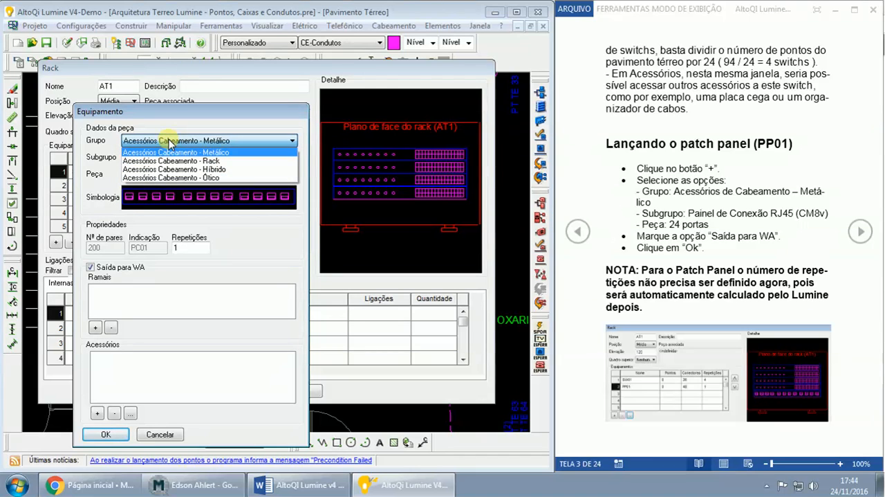
left_click(164, 161)
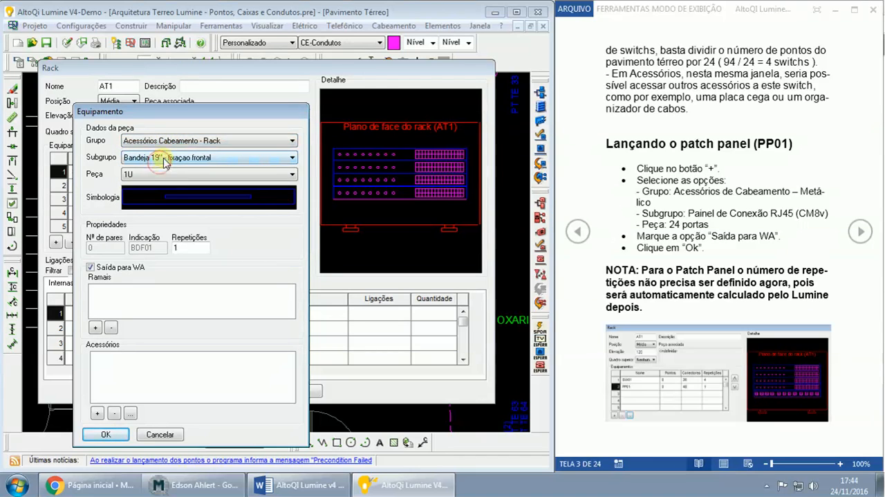
left_click(165, 159)
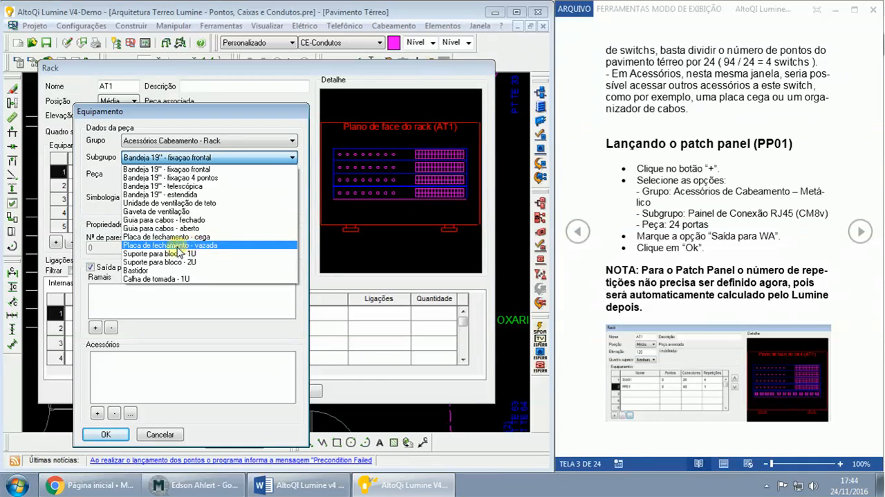
left_click(204, 306)
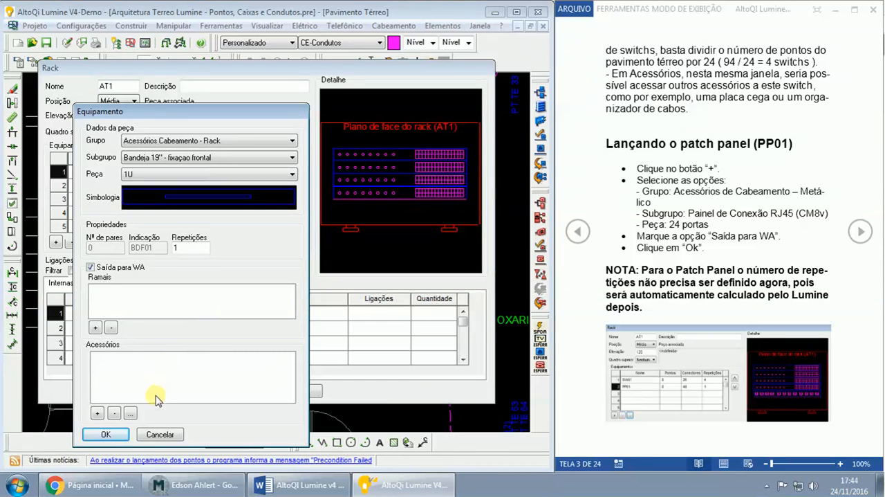
left_click(154, 434)
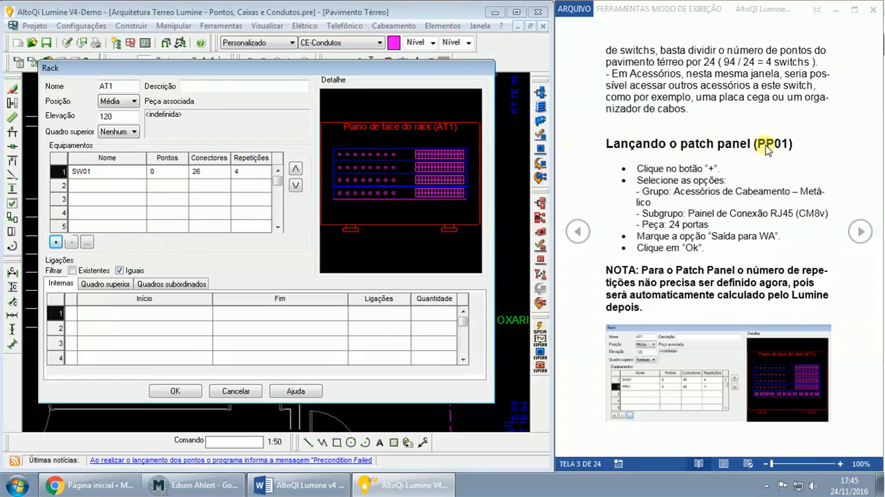
- Start new rack equipment from Acessórios Cabeamento - Metálico, subgroup Painel de conexão RJ45 (CM8v), part 24 portas, with 1 repetition
left_click(55, 241)
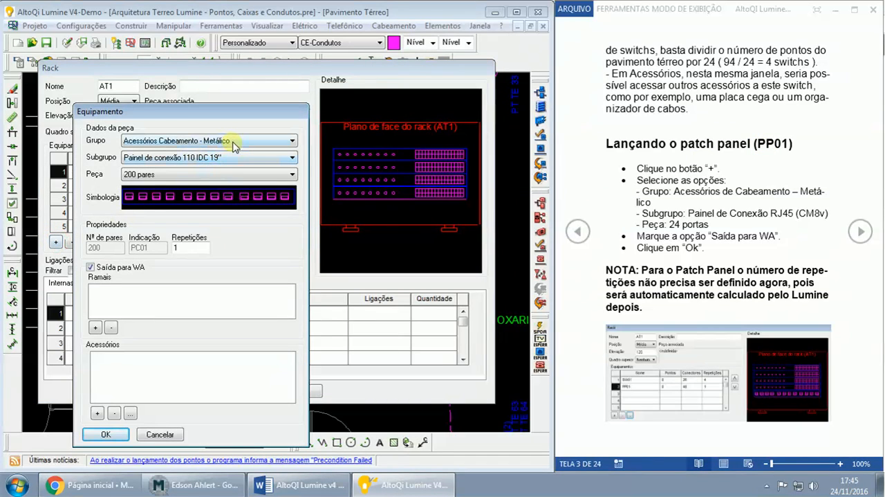
left_click(182, 160)
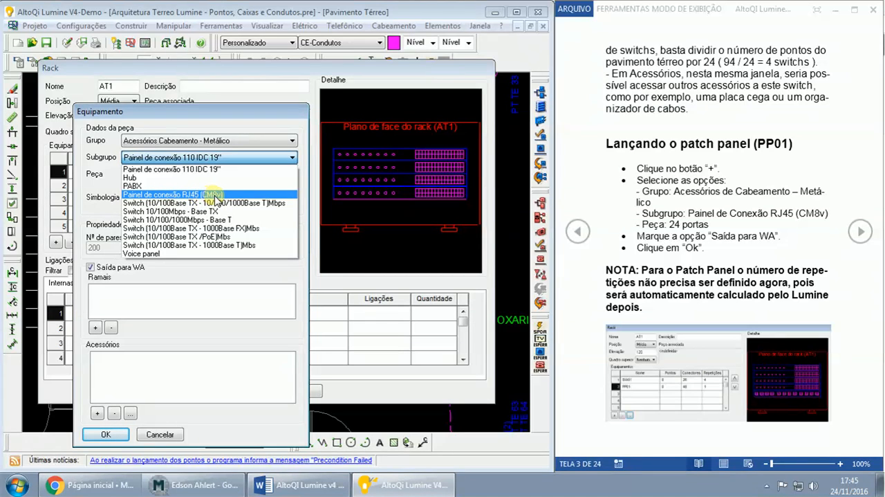
left_click(168, 195)
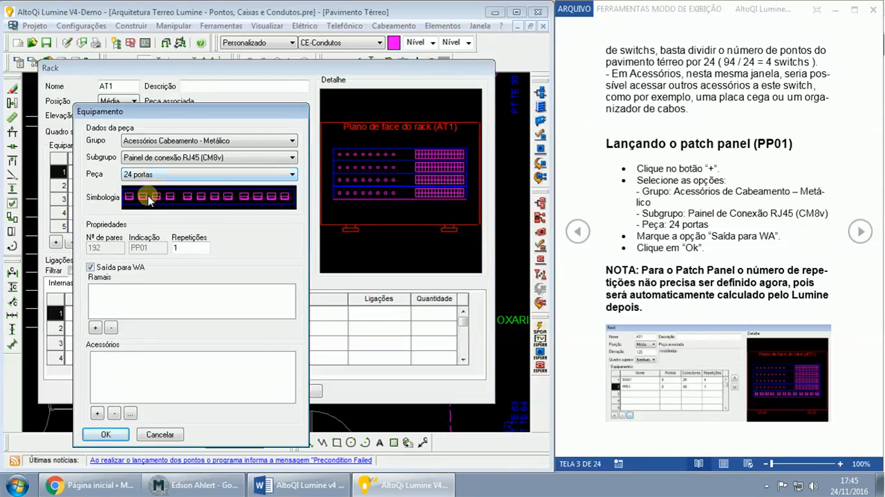
left_click(184, 247)
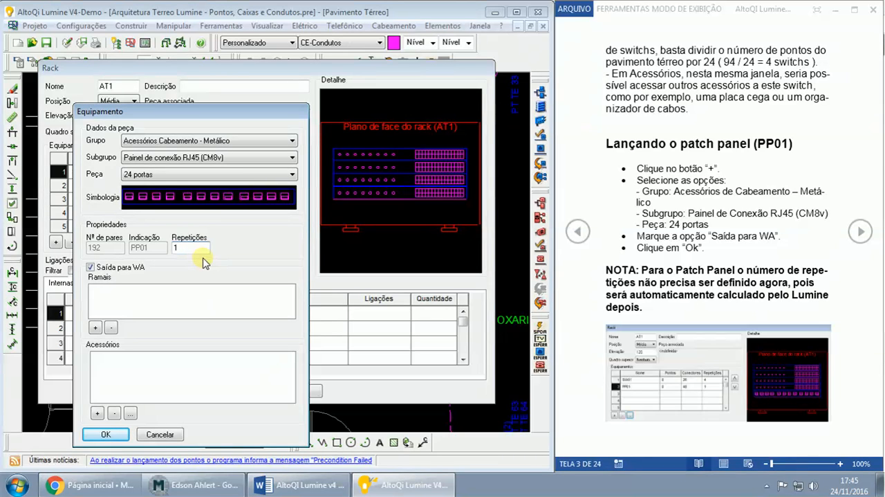
- Check the Mconf conference, return to Lumine and the Word guide, and accept the patch panel with Saída para WA enabled
left_click(196, 483)
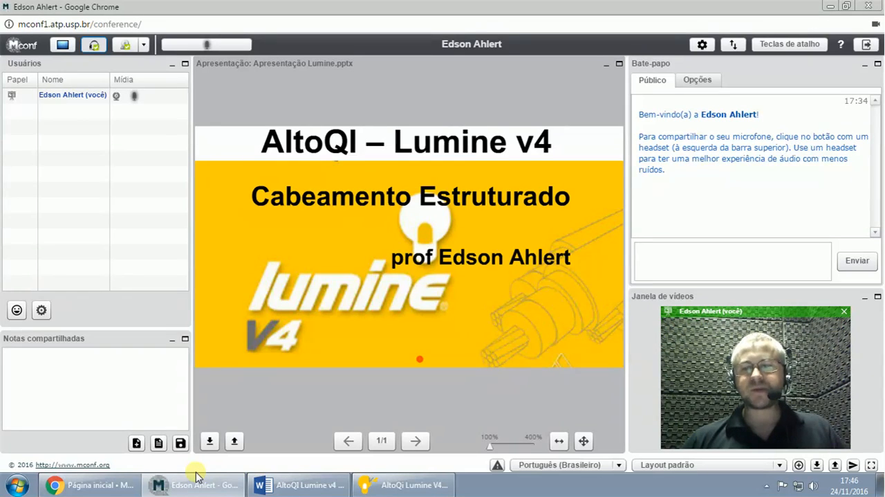
left_click(415, 486)
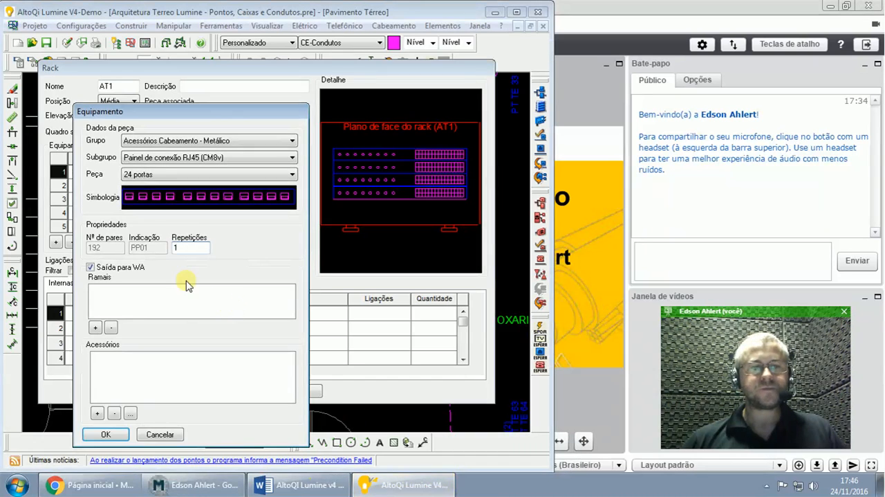
left_click(123, 269)
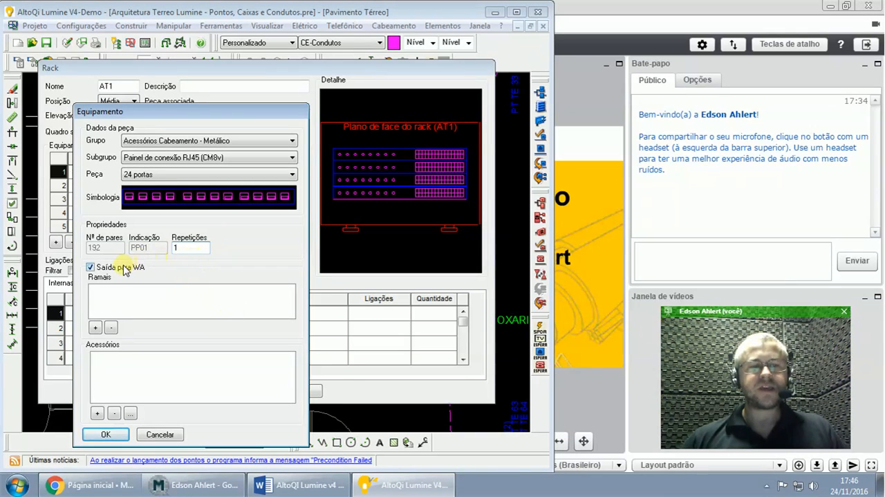
left_click(290, 484)
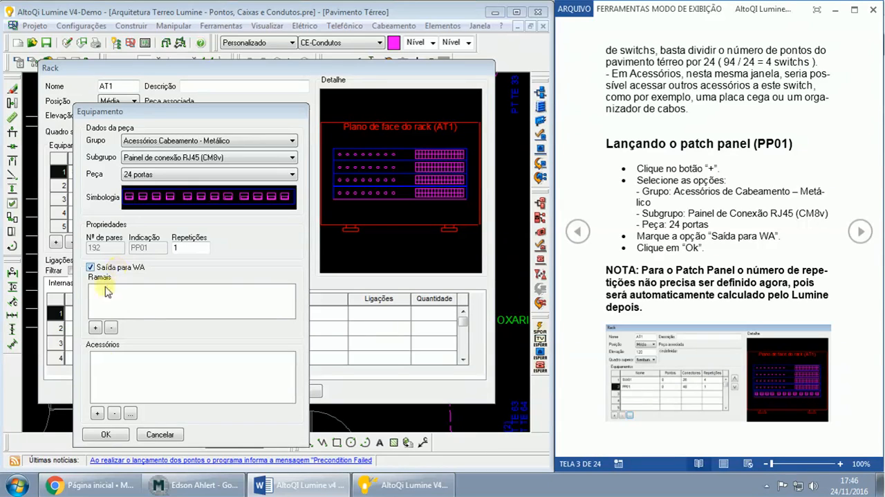
left_click(105, 433)
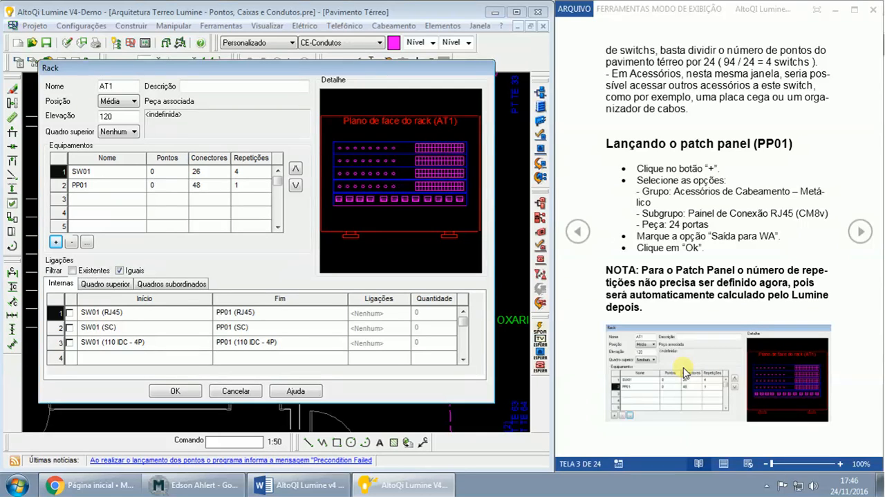
- Read the guide's Ligações e desenho section, highlighting its opening on connecting switches and patch panels, and check the Mconf conference window
left_click(861, 233)
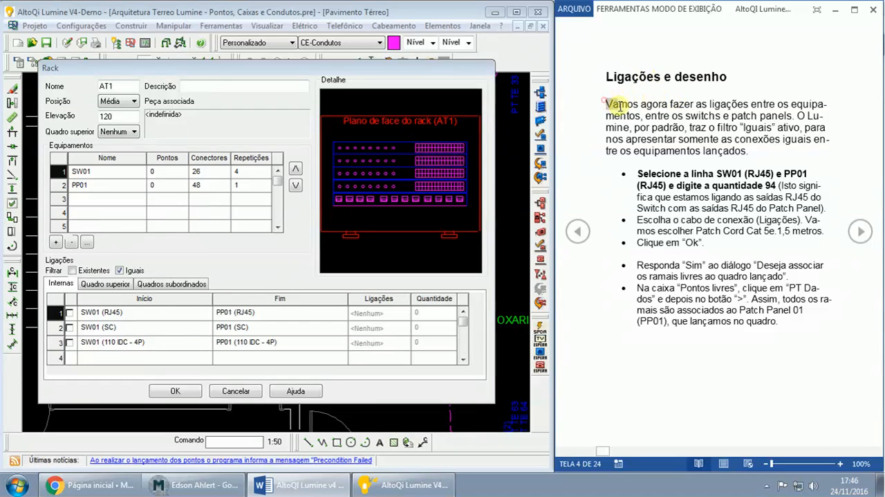
left_click_drag(619, 106, 779, 110)
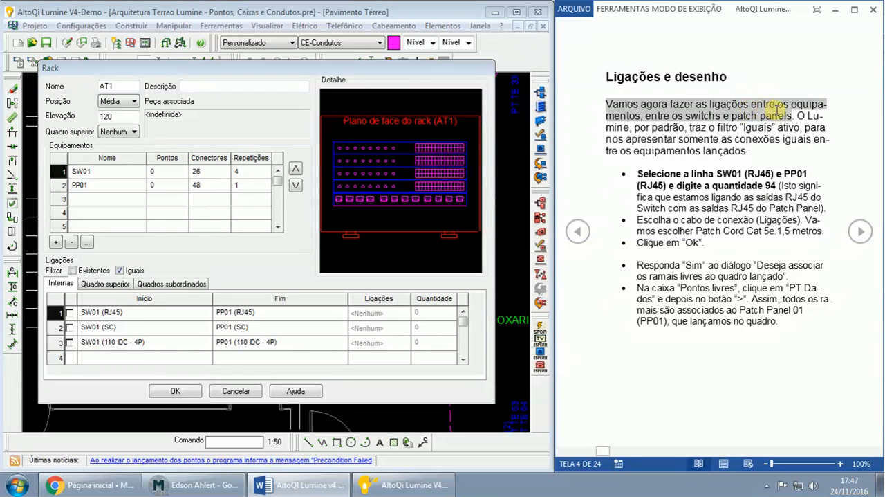
left_click(722, 90)
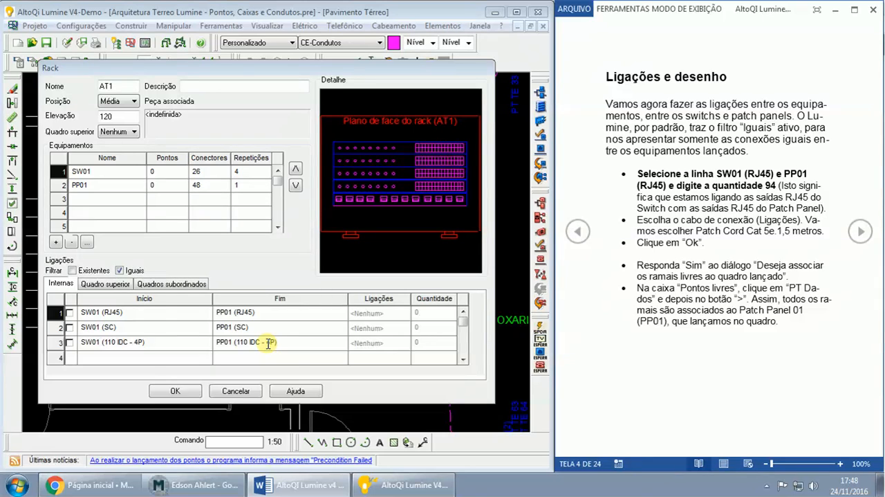
left_click(199, 485)
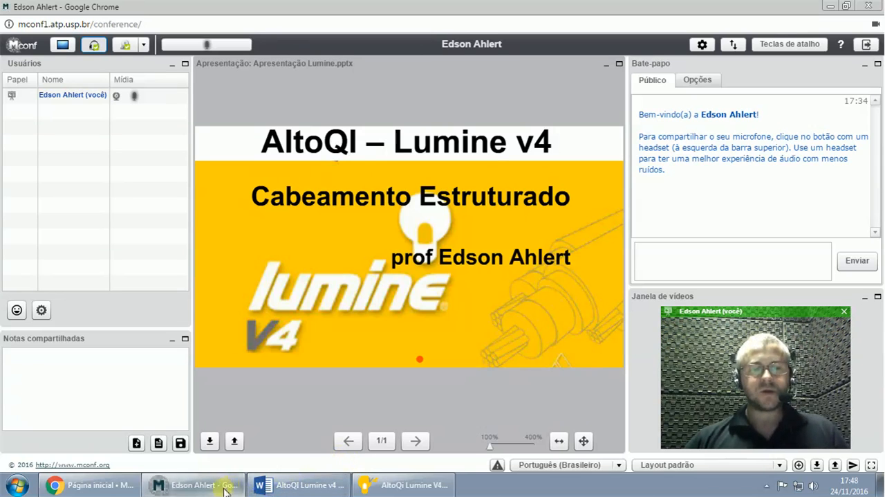
mouse_move(224, 490)
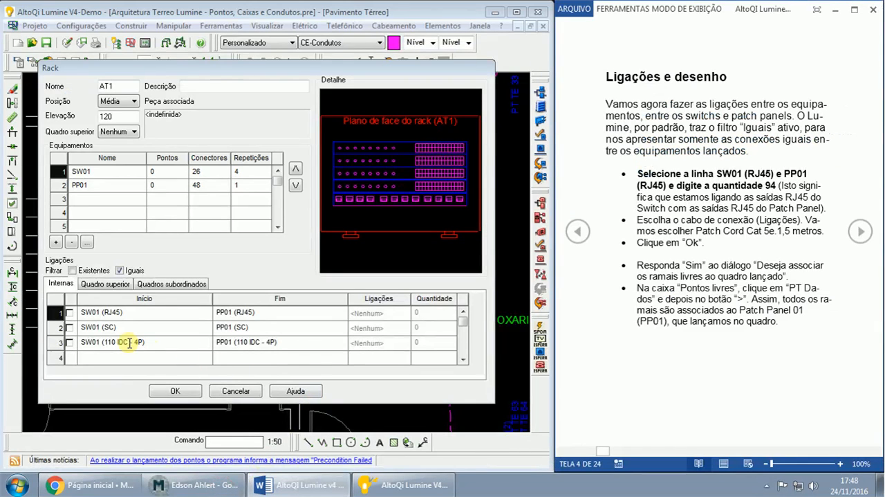
- Enable the internal connection from SW01 (RJ45) to PP01 (RJ45) and choose Patch Cord Cat. 5e. 1,5 metros as its cable
left_click(69, 312)
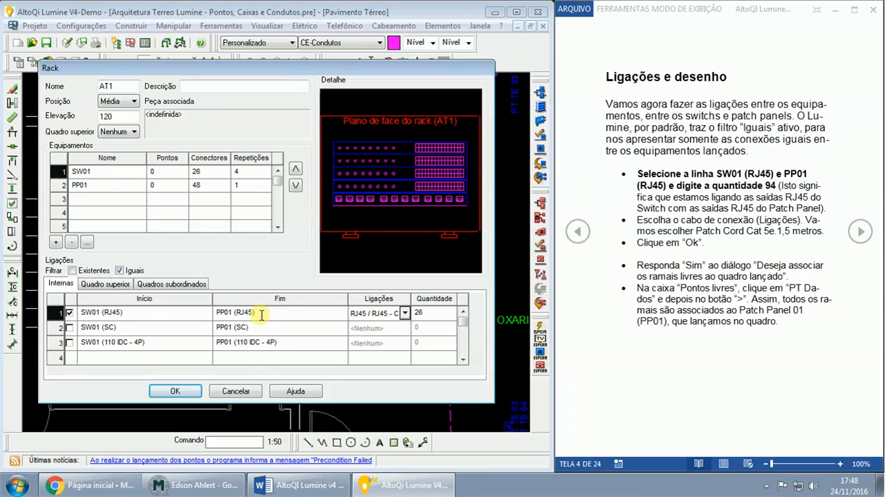
left_click(405, 313)
left_click(405, 313)
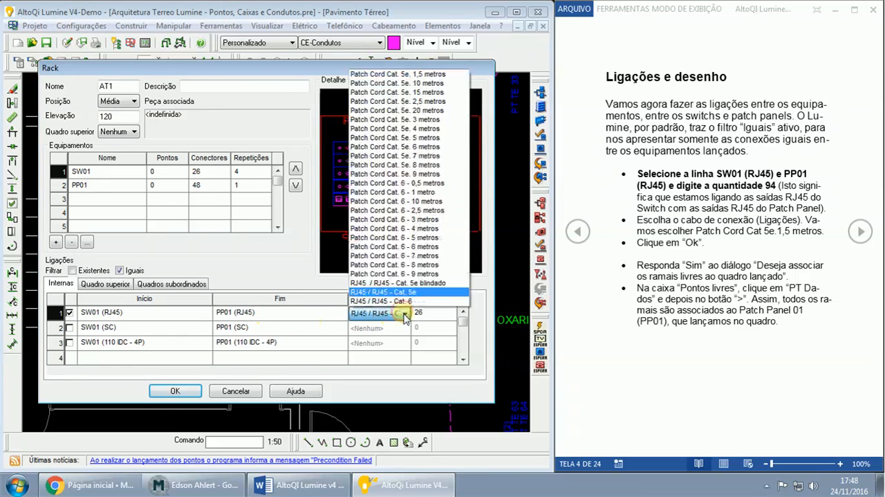
left_click(397, 74)
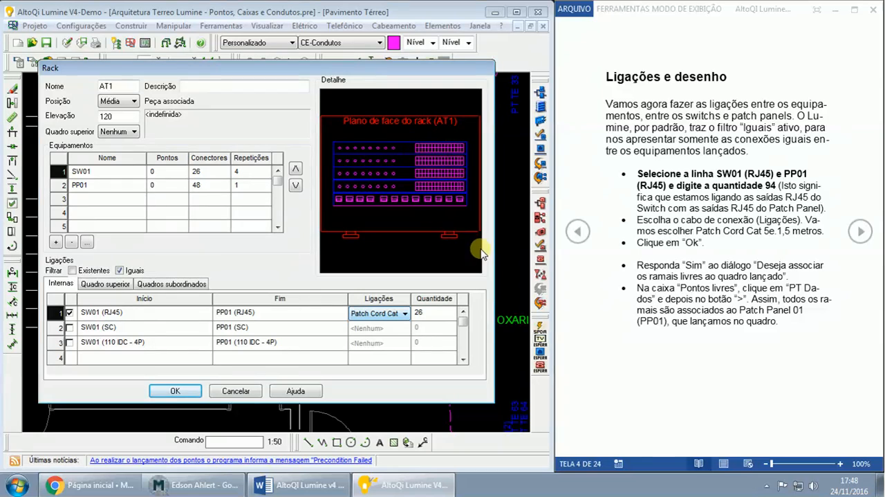
- Highlight the guide's quantity instruction and set the quantity of the SW01 (RJ45) to PP01 (RJ45) connection to 94
left_click(680, 188)
left_click_drag(679, 187, 773, 187)
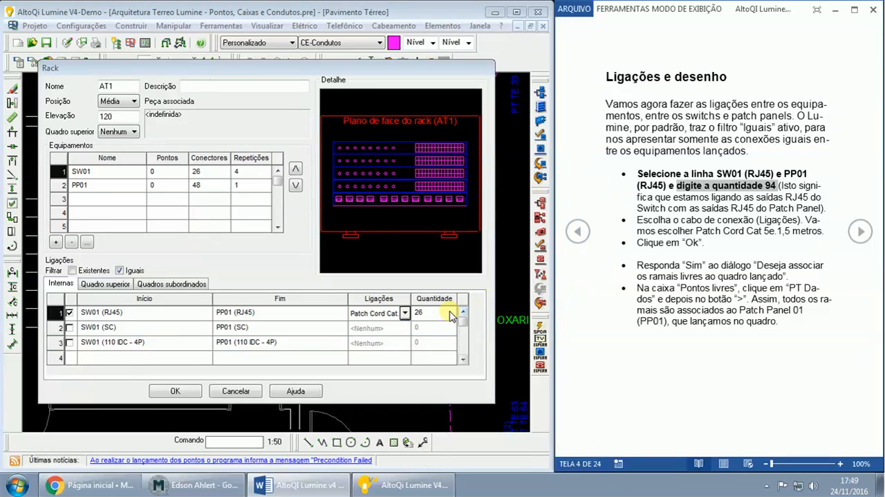
left_click(428, 313)
key("BackSpace")
key("BackSpace")
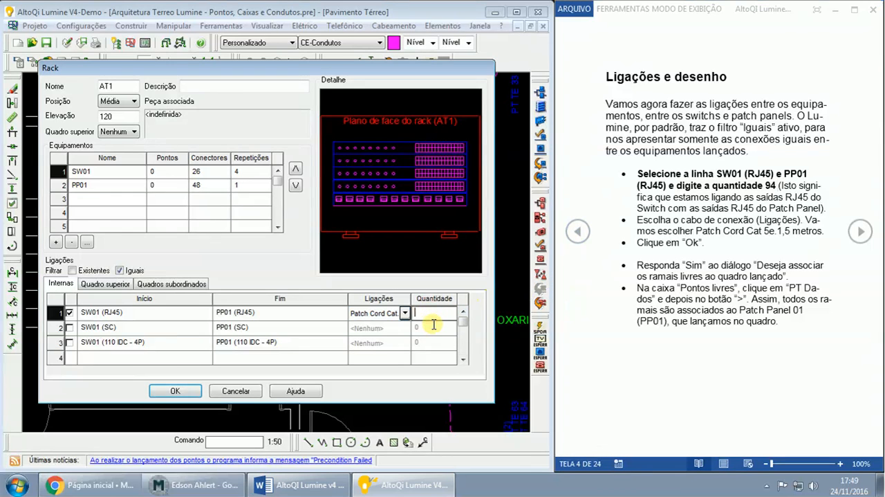
type("94")
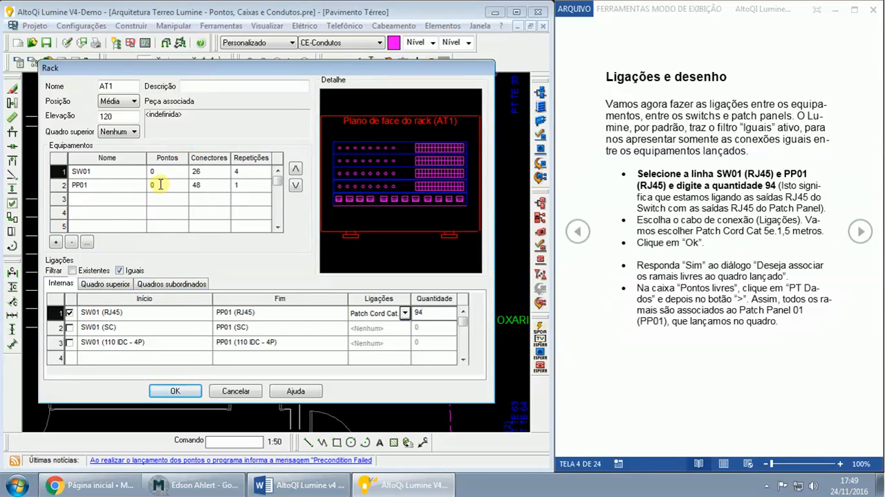
- Review the repetitions of SW01 and PP01 and the start and end of their RJ45 connection
left_click(248, 174)
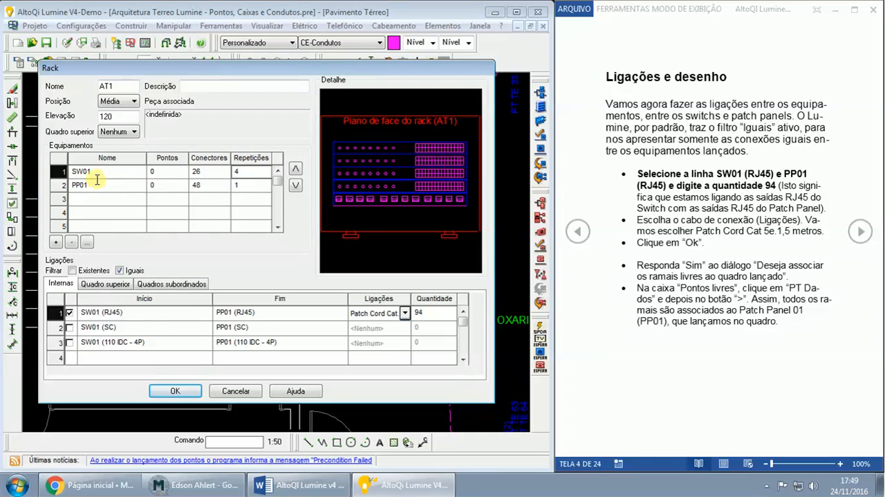
left_click(248, 172)
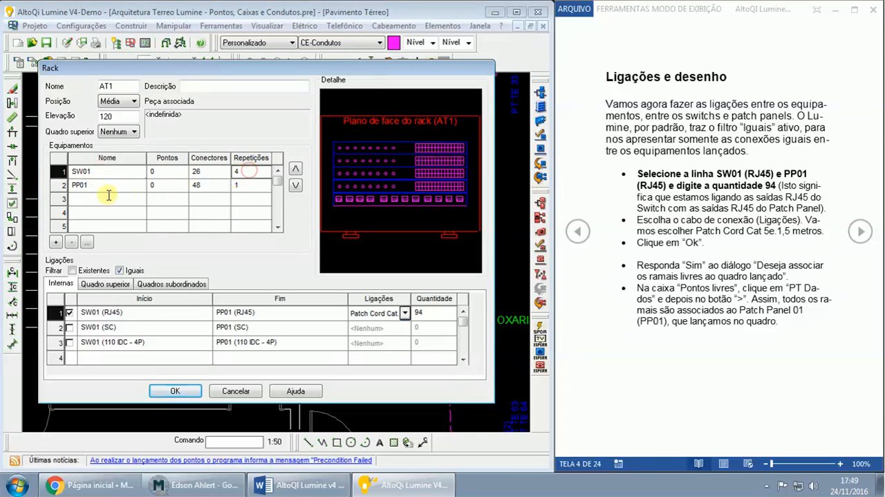
left_click(98, 185)
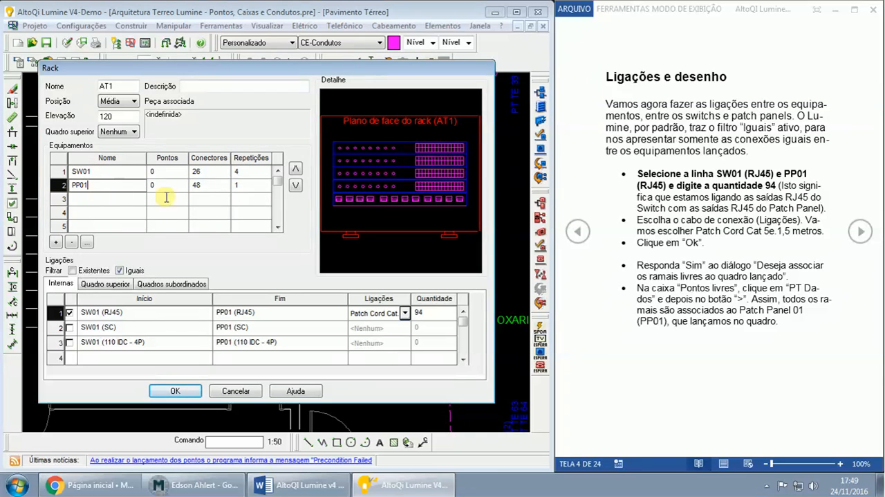
left_click(245, 183)
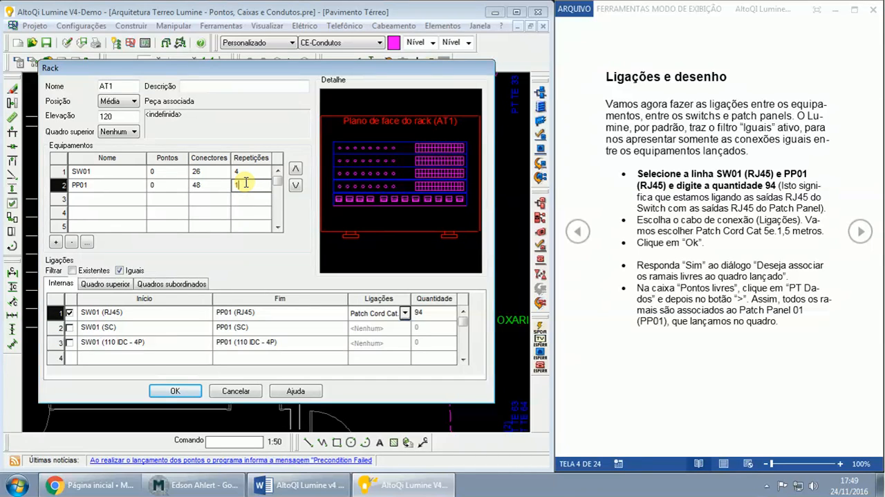
left_click(128, 313)
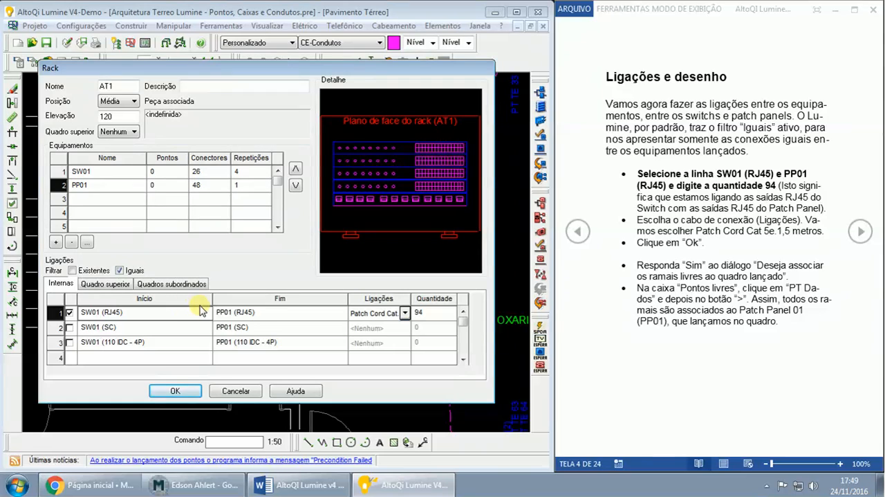
left_click(278, 313)
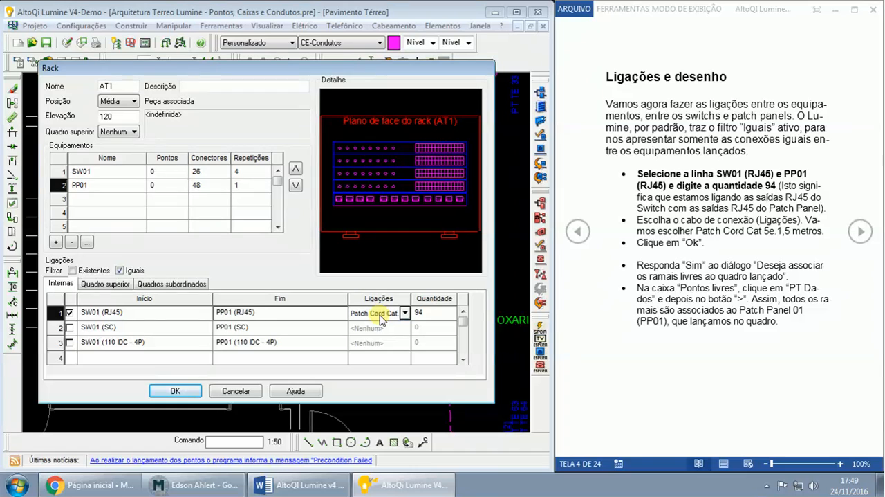
- Confirm the AT1 rack settings and accept associating the floor's free branches with it
left_click(436, 311)
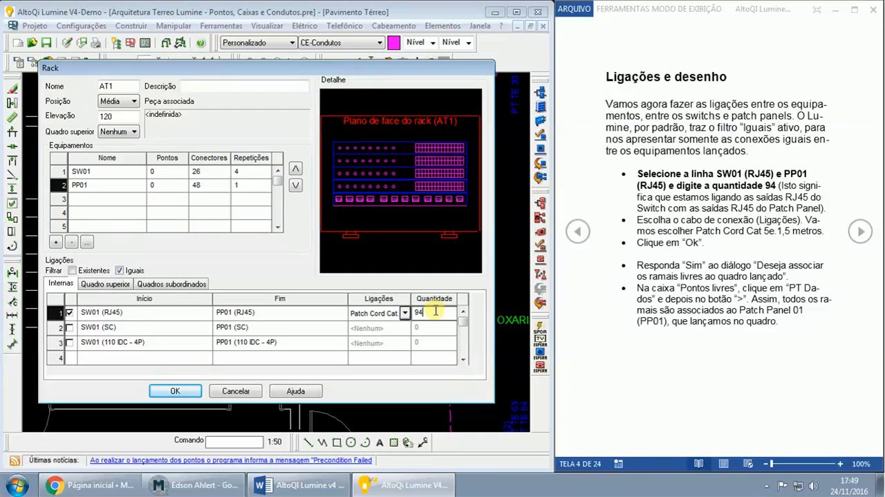
left_click(175, 392)
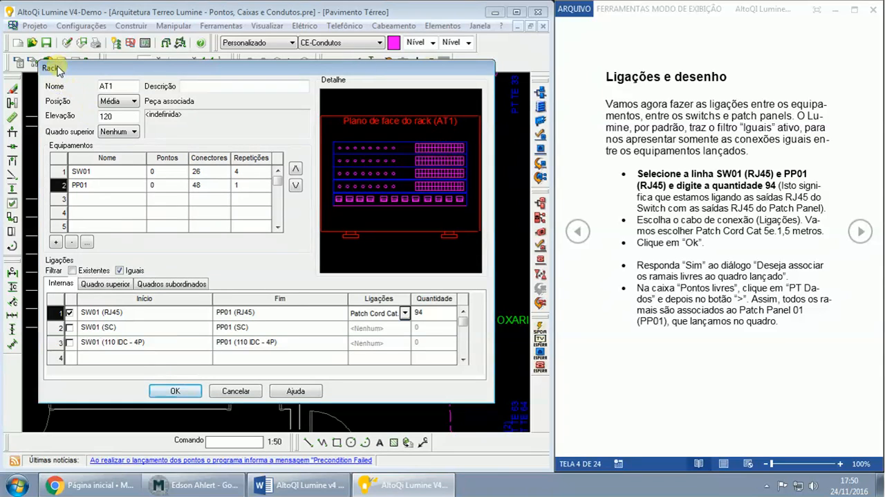
left_click(175, 391)
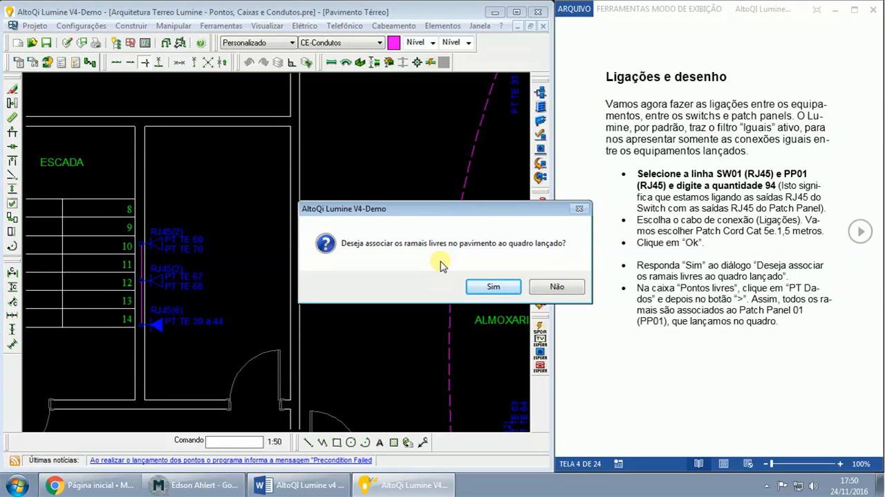
left_click(493, 289)
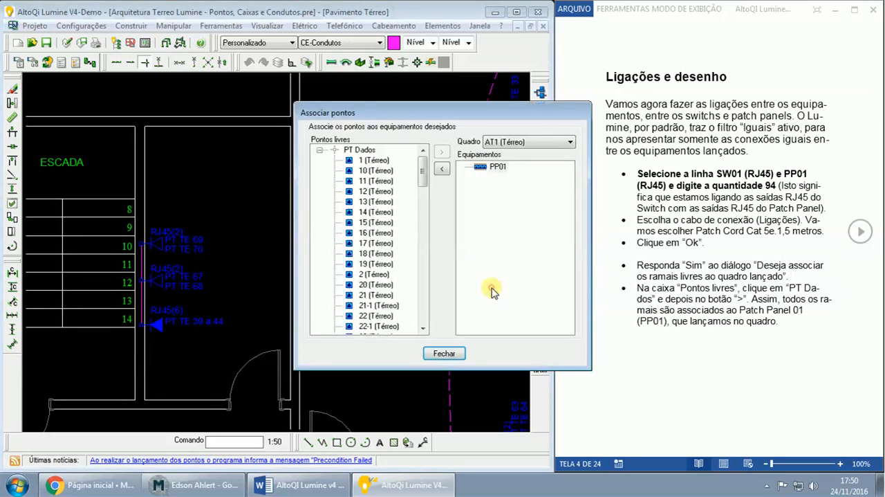
- Look through the free points under PT Dados, associate the whole group with PP01 in AT1 (Térreo), and close the association dialog
left_click(365, 151)
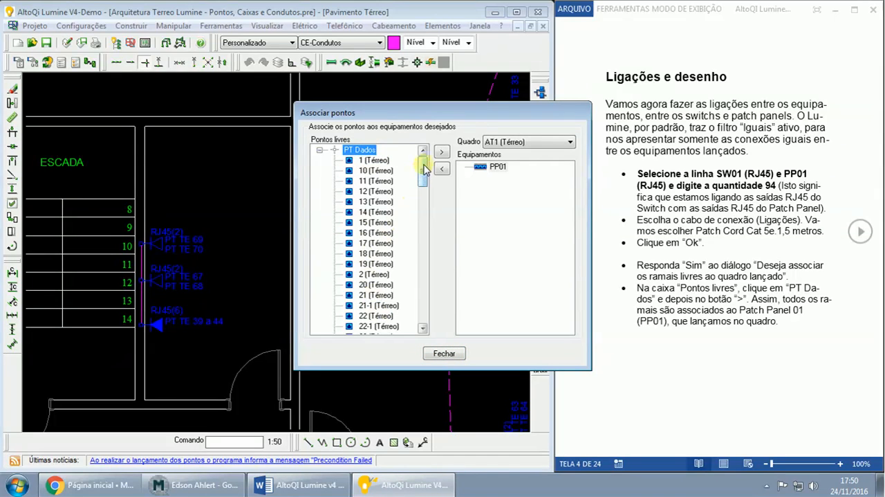
left_click(380, 161)
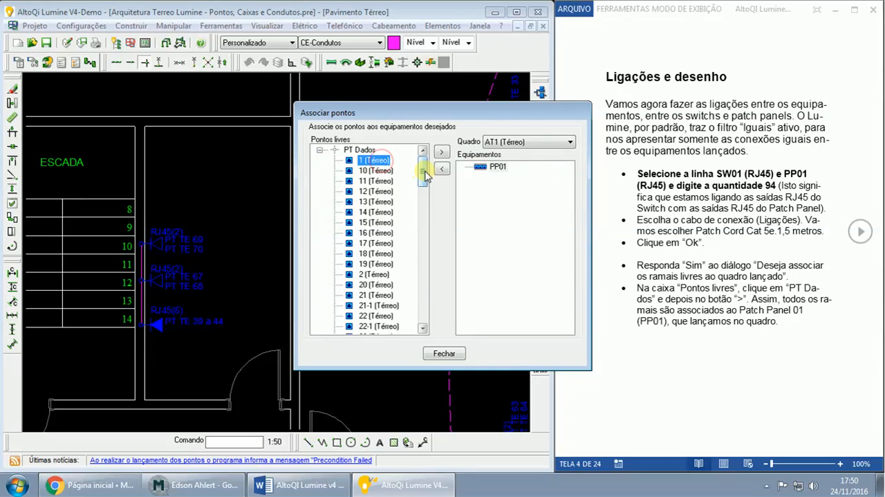
left_click_drag(426, 174, 424, 322)
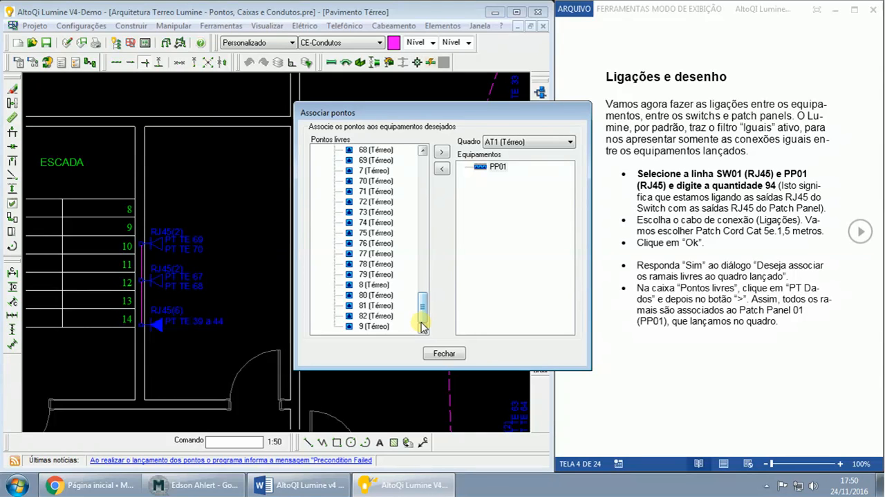
left_click(385, 317)
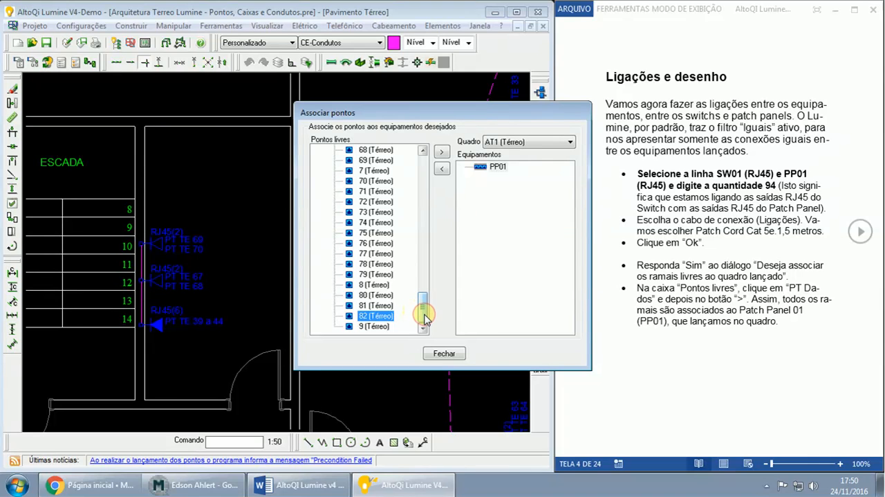
mouse_move(425, 318)
left_mouse_down()
mouse_move(423, 302)
mouse_move(425, 320)
left_mouse_up()
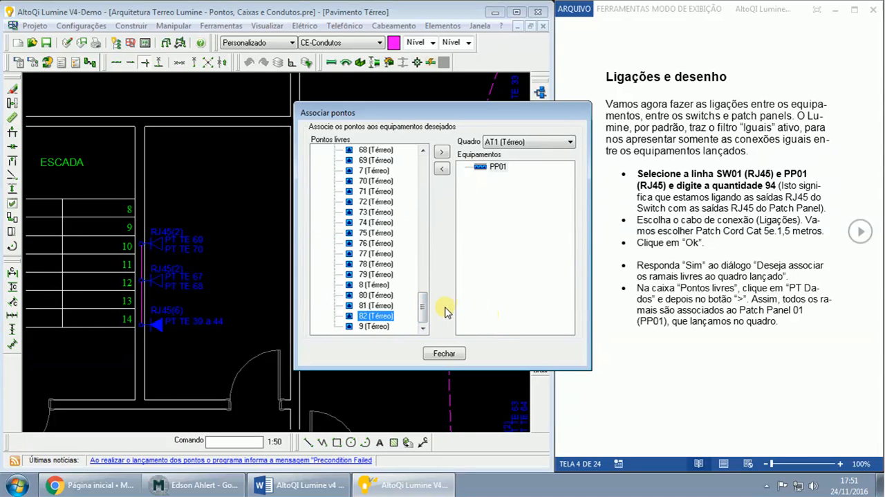
left_click_drag(425, 312, 424, 169)
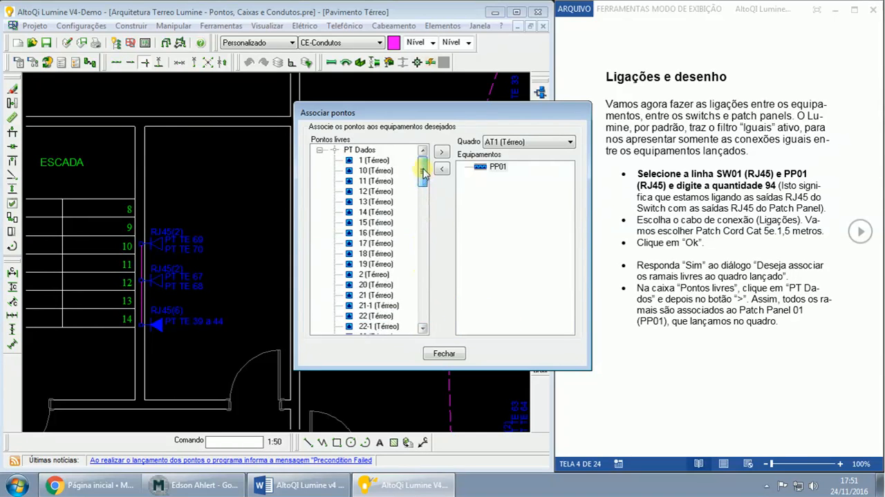
left_click(361, 151)
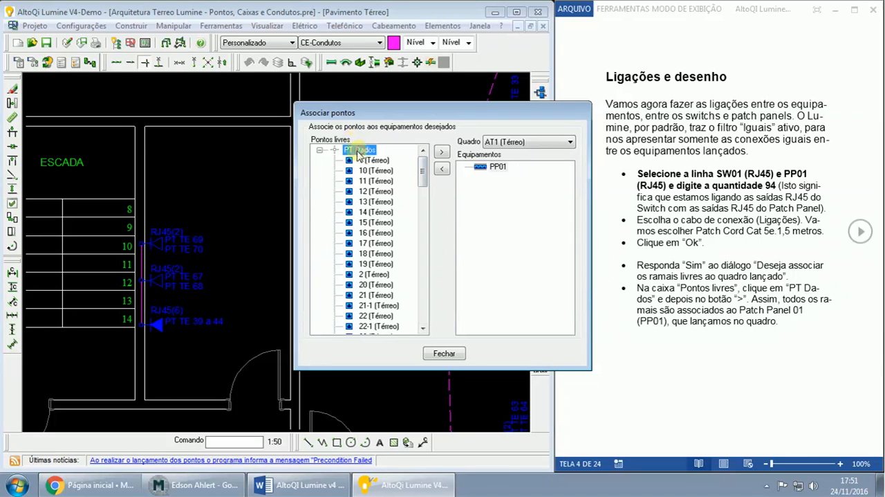
left_click(442, 152)
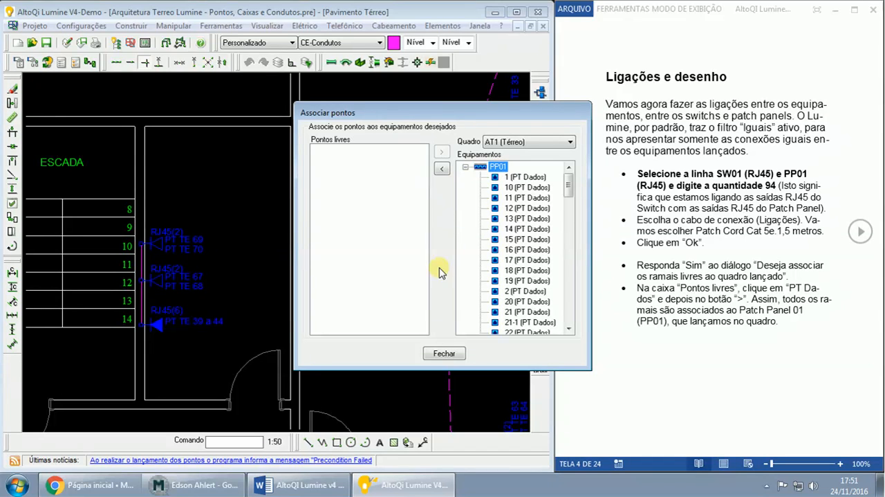
left_click(443, 356)
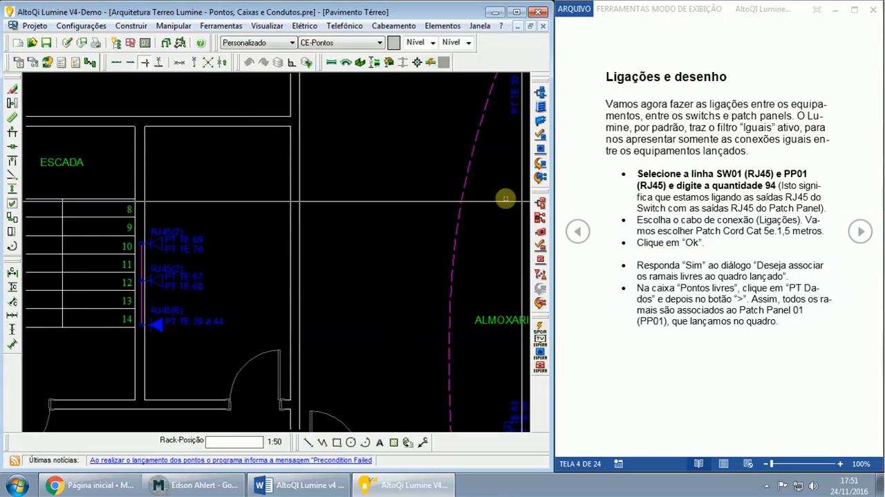
- Turn to the guide's cabinet positioning section and place rack AT1 with Ponto médio between the back wall's centre and its right vertex
left_click(860, 232)
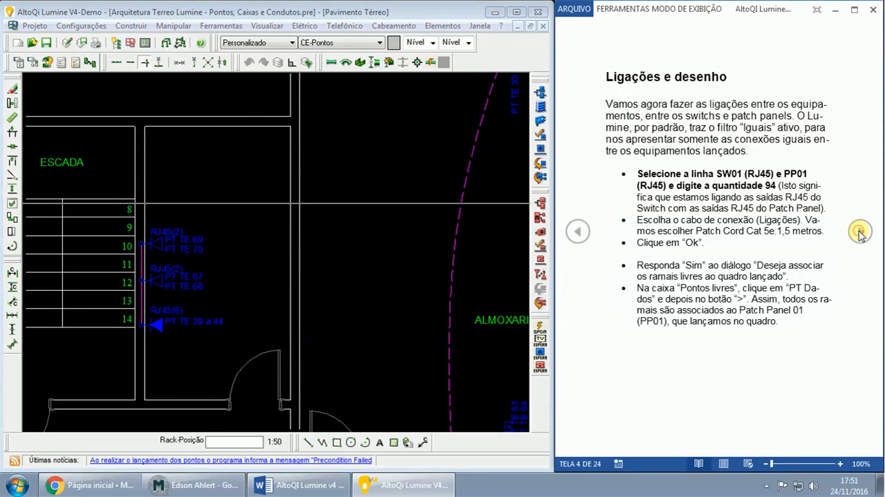
left_click(860, 233)
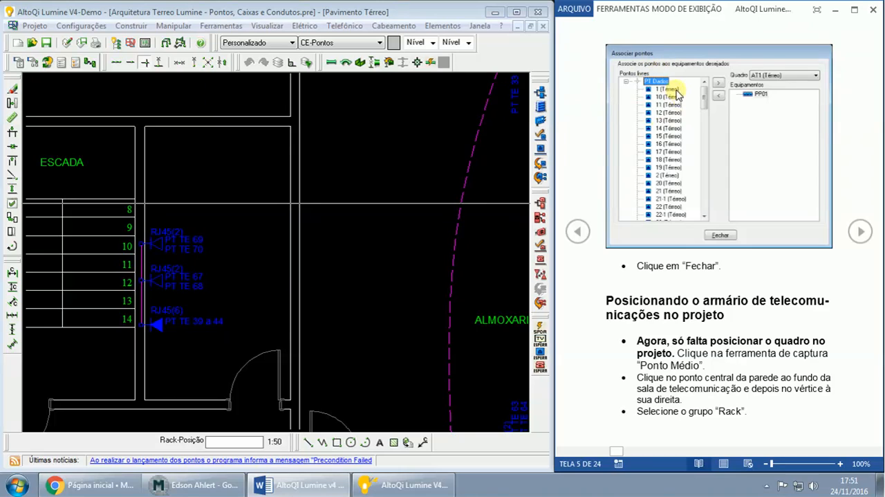
mouse_move(606, 300)
left_mouse_down()
mouse_move(719, 303)
mouse_move(720, 314)
left_mouse_up()
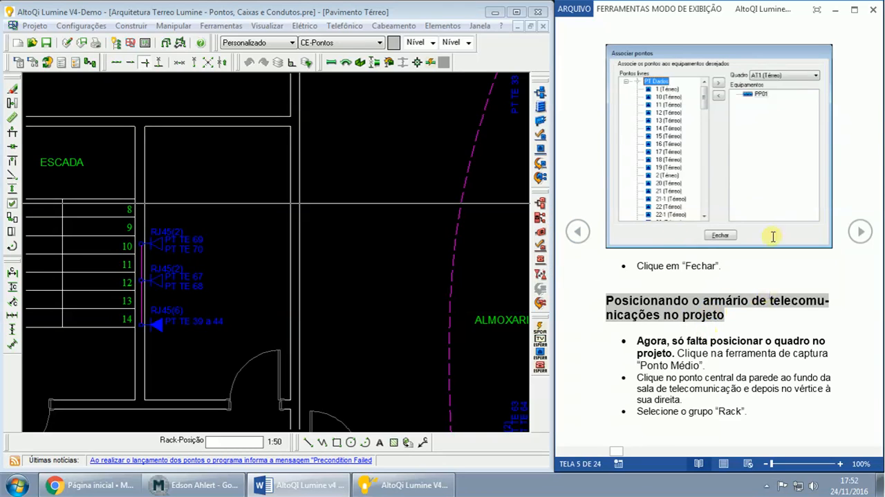
left_click(179, 64)
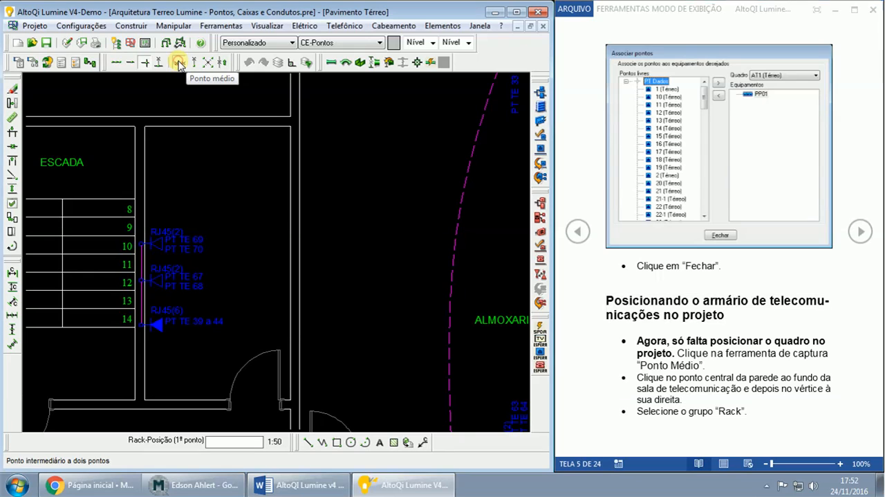
left_click(204, 126)
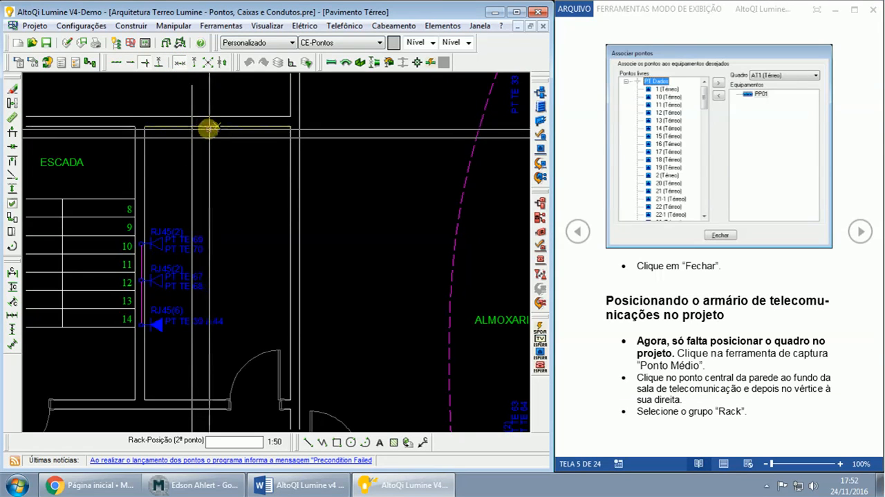
left_click(287, 129)
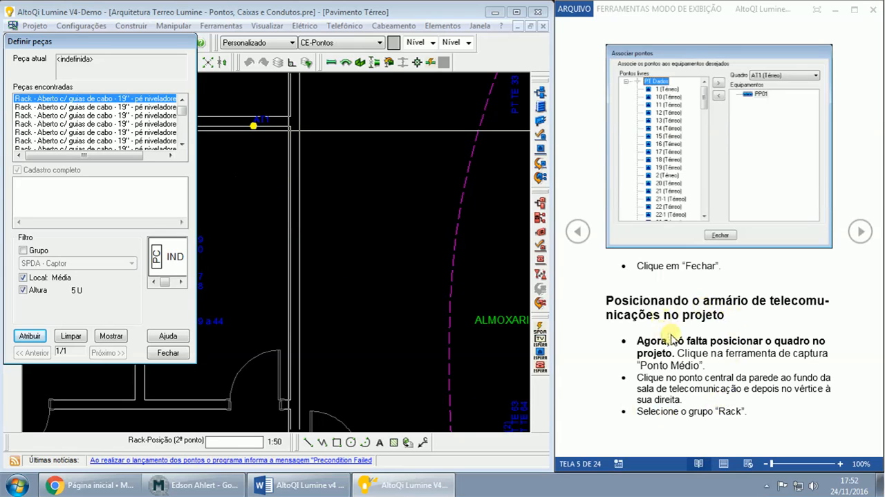
- Follow the guide to its part instructions and select the open 19'' rack with cable guides and levelling feet, 12U, for AT1
left_click_drag(677, 353, 696, 362)
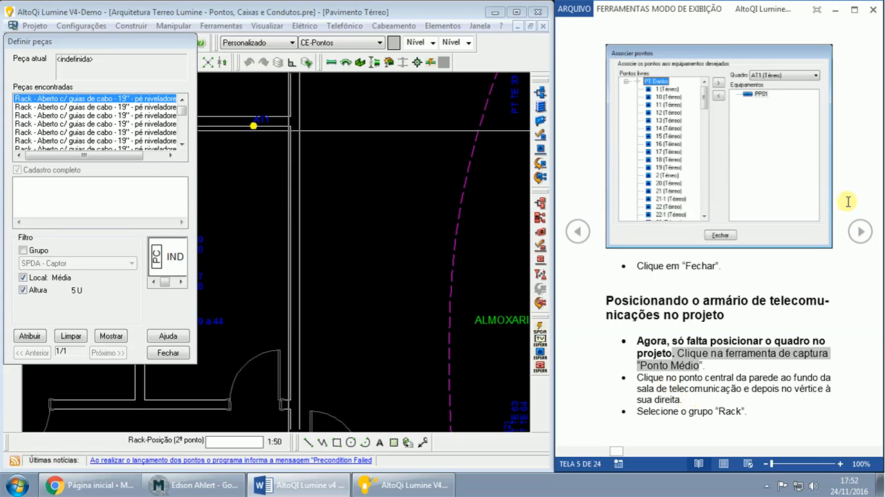
left_click(859, 229)
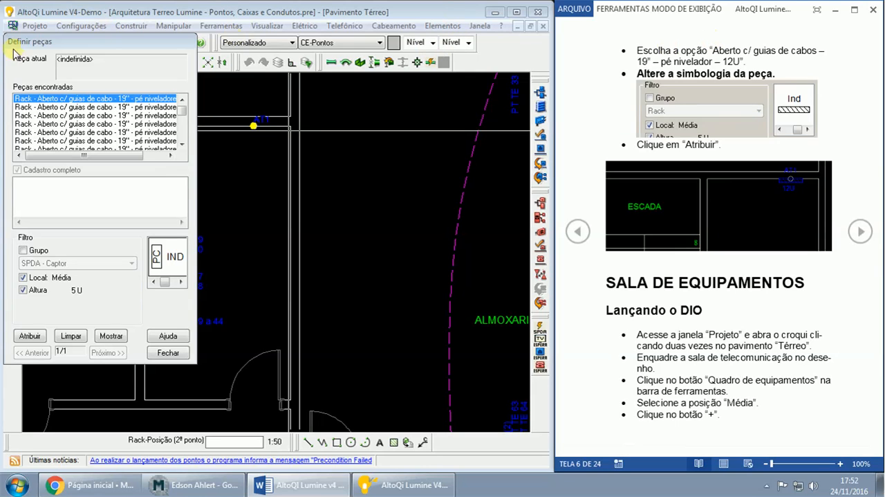
left_click(104, 99)
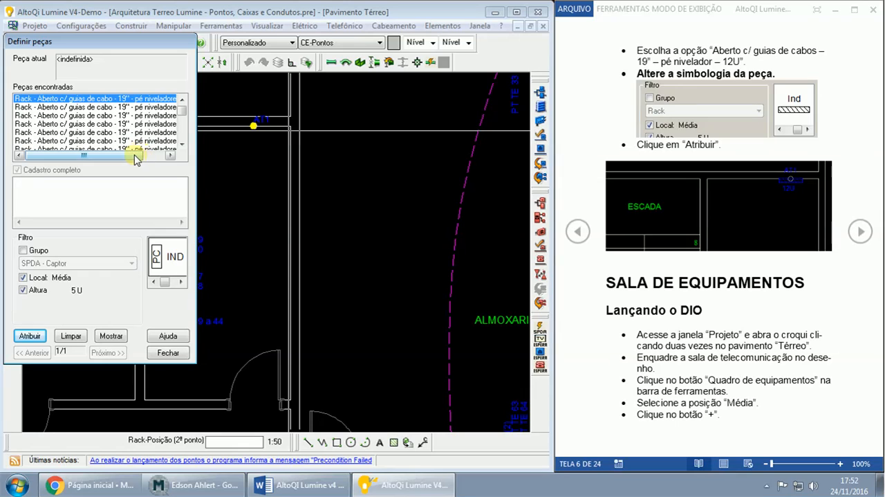
left_click_drag(136, 155, 159, 159)
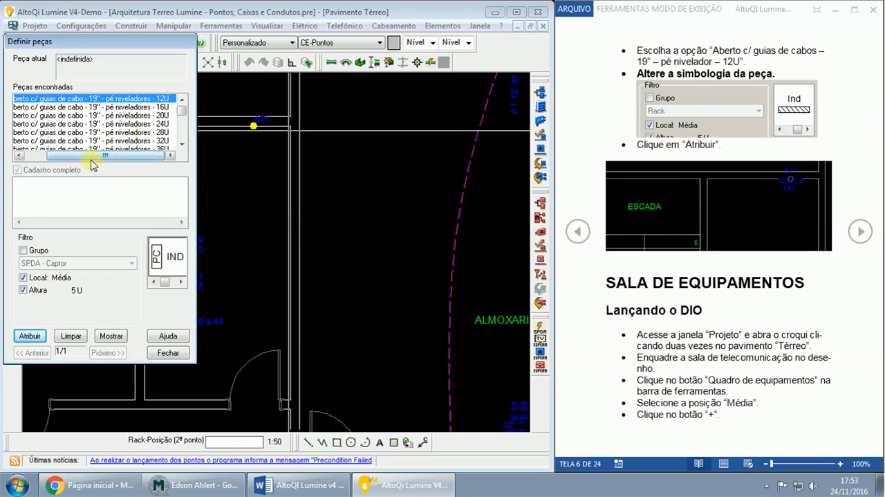
left_click_drag(92, 159, 69, 158)
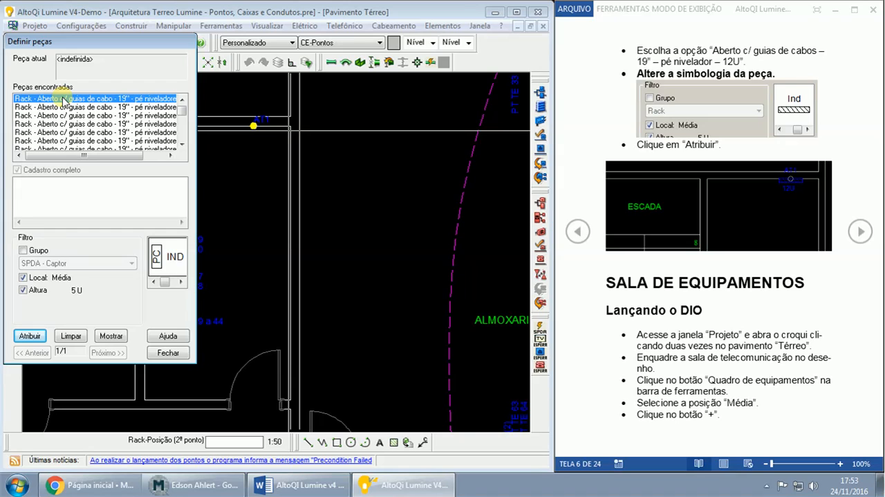
- Assign the 12U part to AT1 with the hatched Ind symbol and set its direction point just below the rack in orthogonal mode
left_click(182, 282)
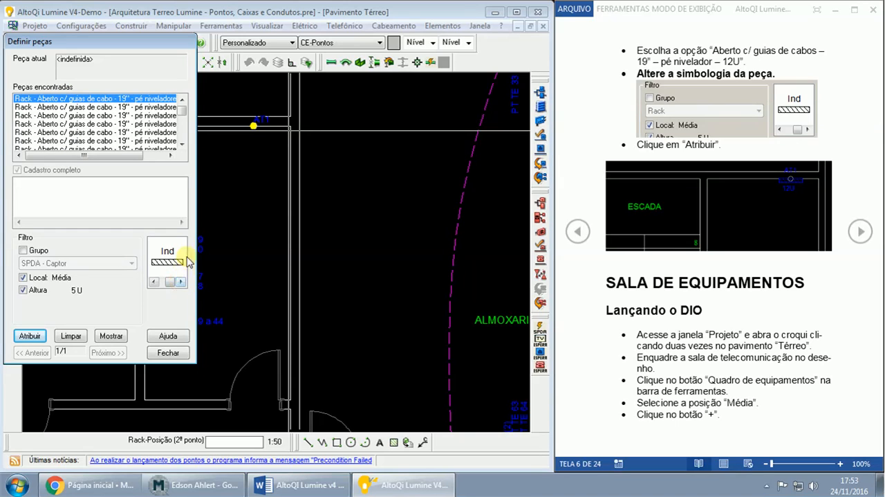
left_click(165, 261)
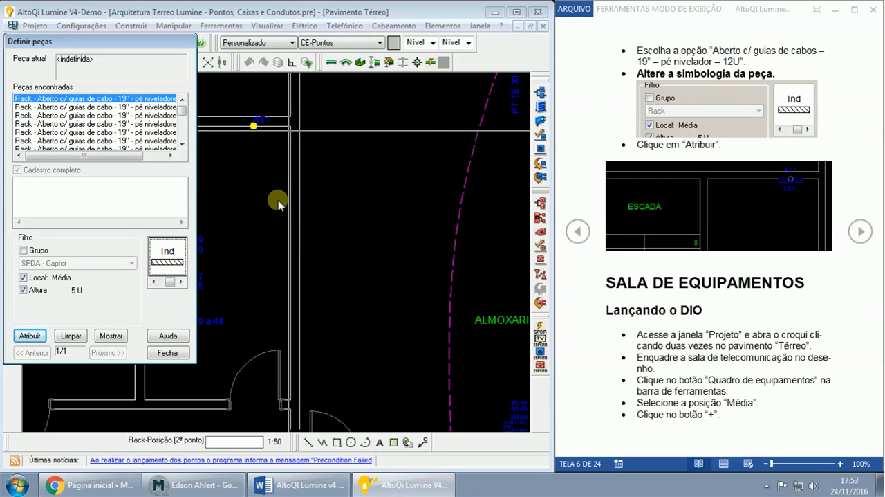
left_click(155, 281)
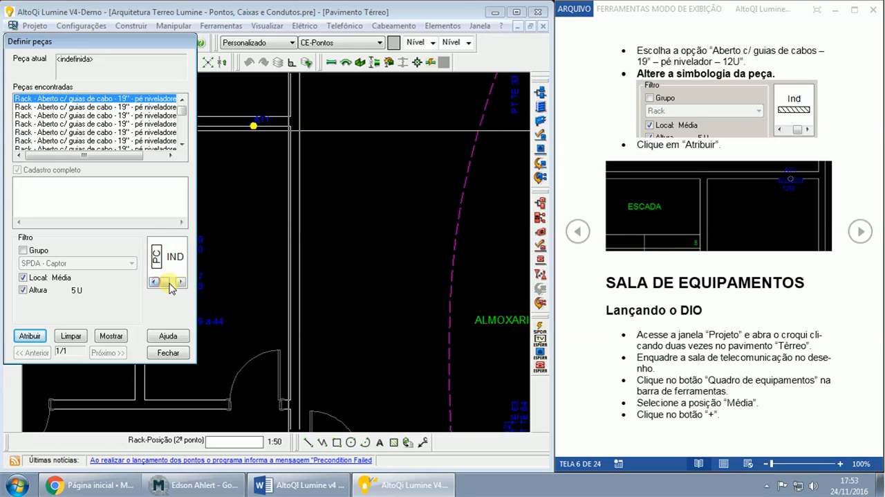
left_click(182, 282)
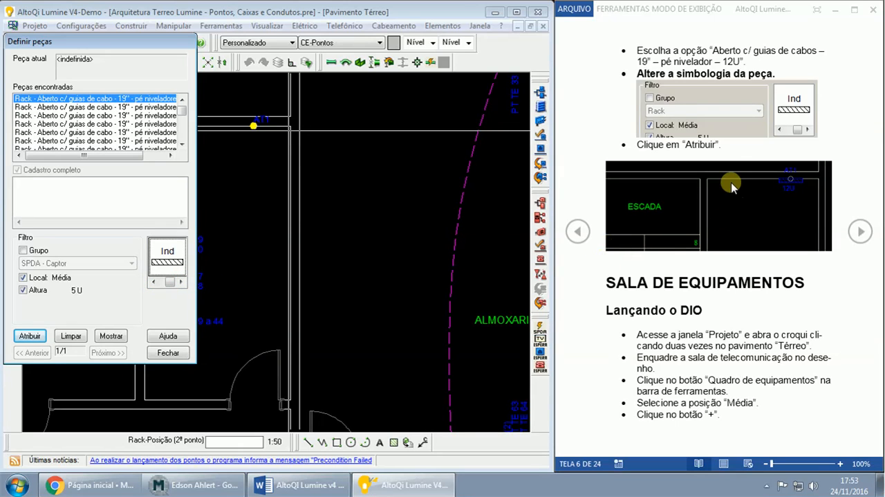
left_click(27, 336)
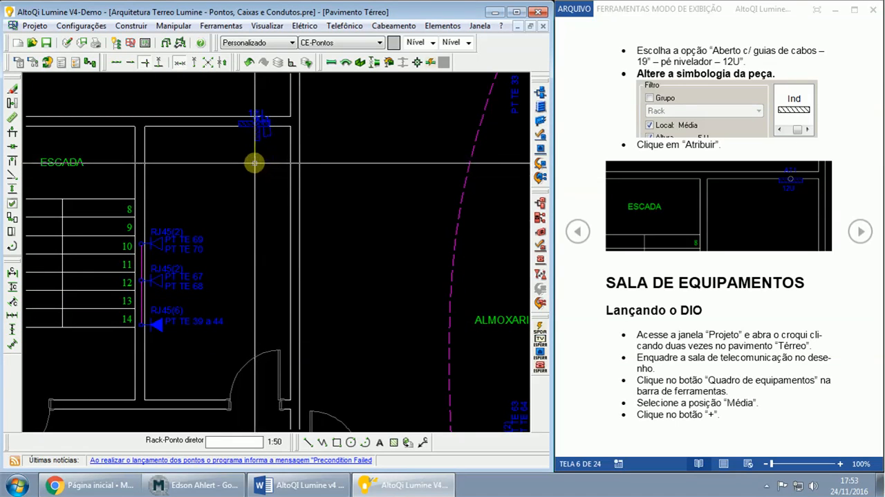
left_click(291, 63)
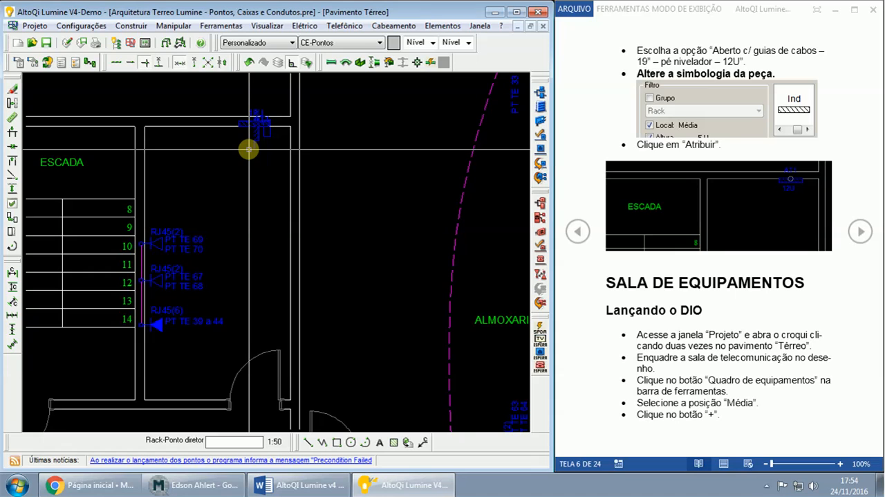
left_click(249, 149)
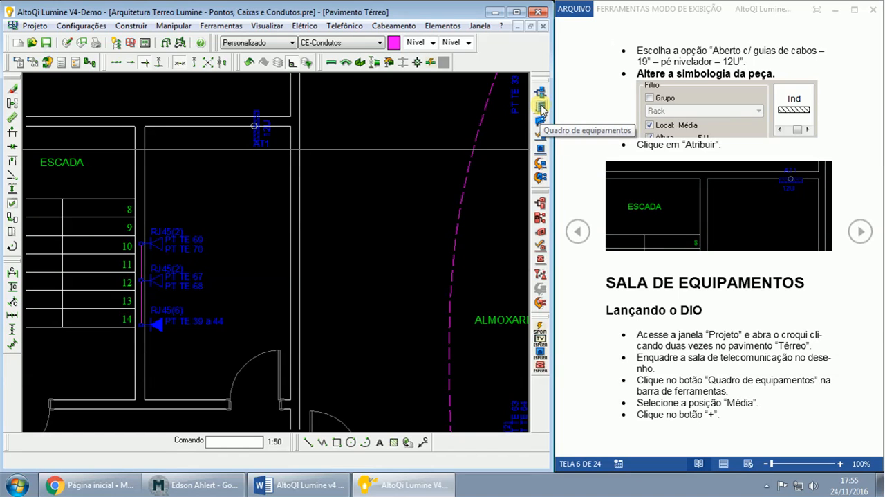
- Start a new equipment rack with its position set to Média and turn the guide to the DIO equipment options
left_click(541, 107)
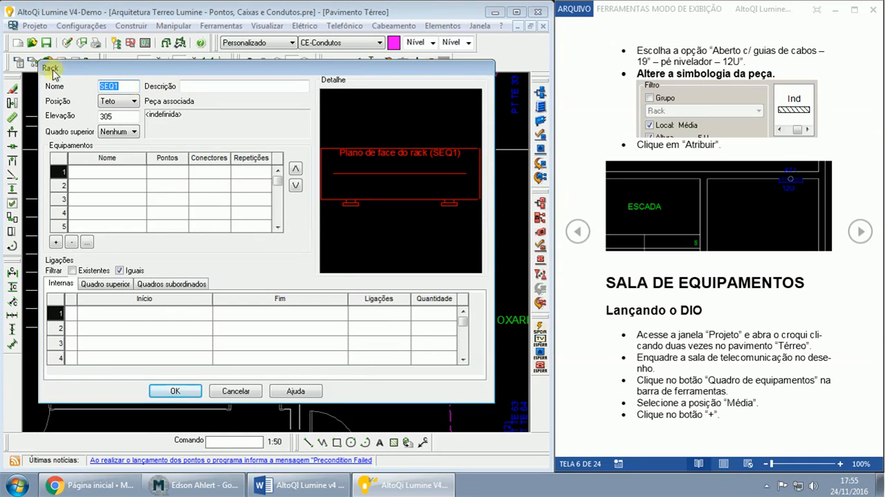
left_click(134, 102)
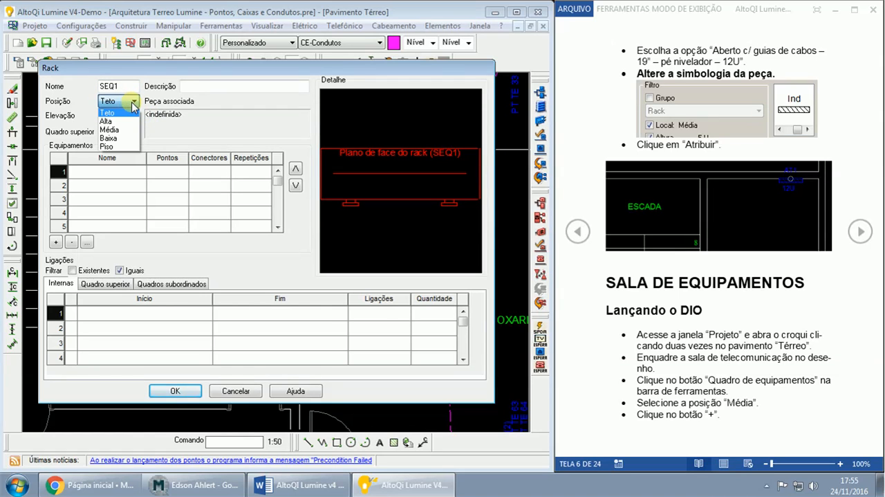
left_click(109, 129)
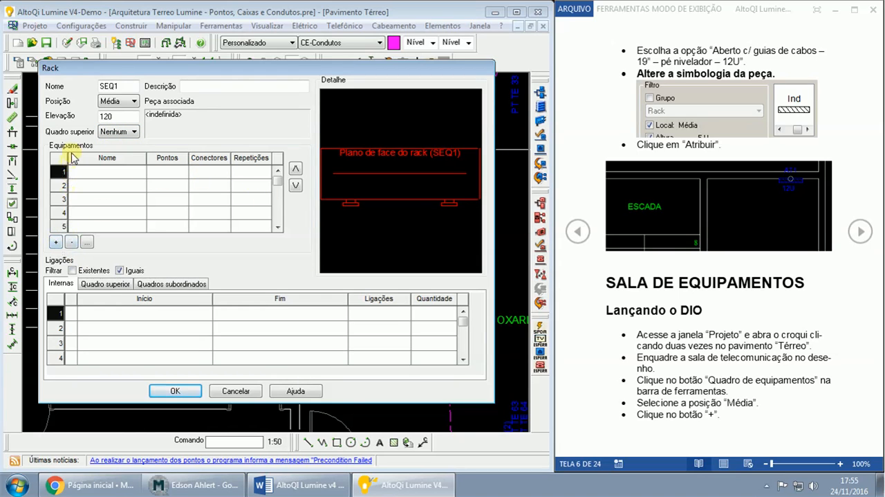
left_click(861, 232)
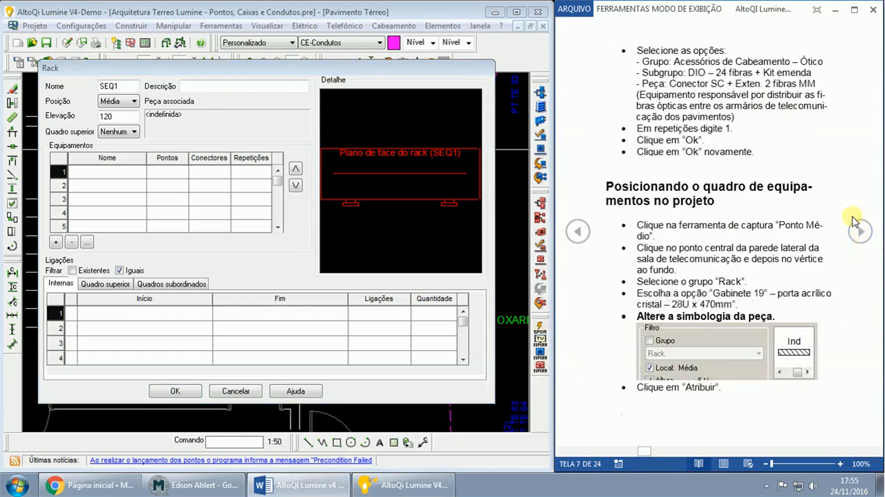
- Add one optical DIO to the equipment rack: Acessórios Cabeamento - Ótico, DIO - 24 fibras + Kit emenda, Conetor SC+Exten. 2 fibras MM
left_click(55, 242)
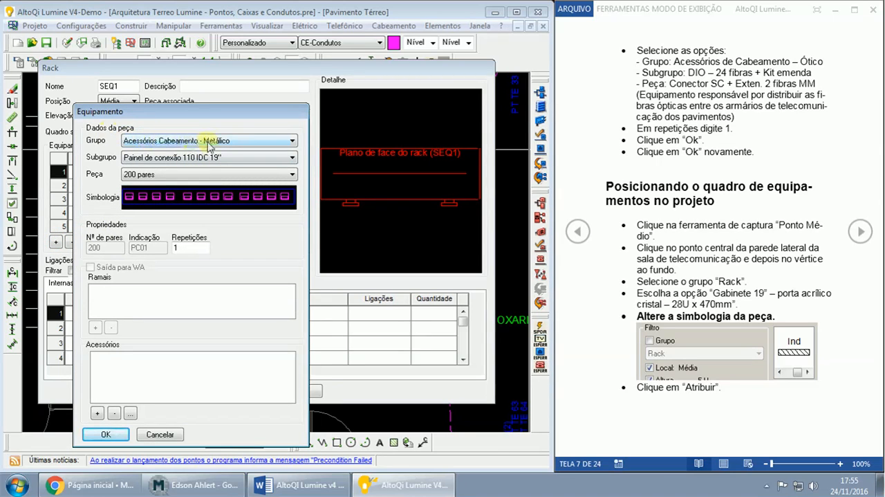
left_click(185, 143)
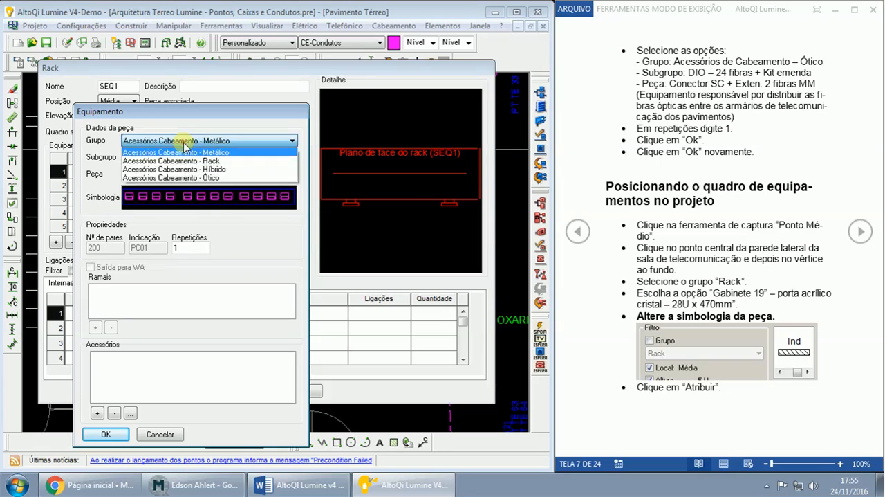
left_click(163, 178)
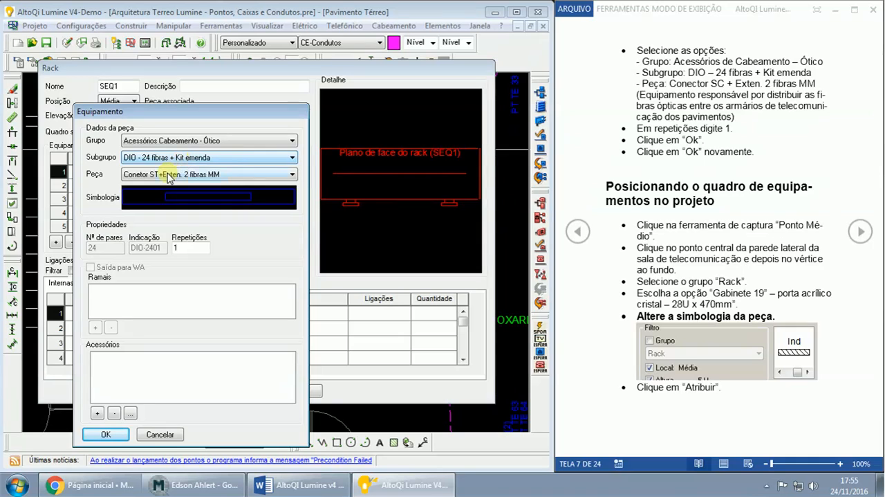
left_click(167, 175)
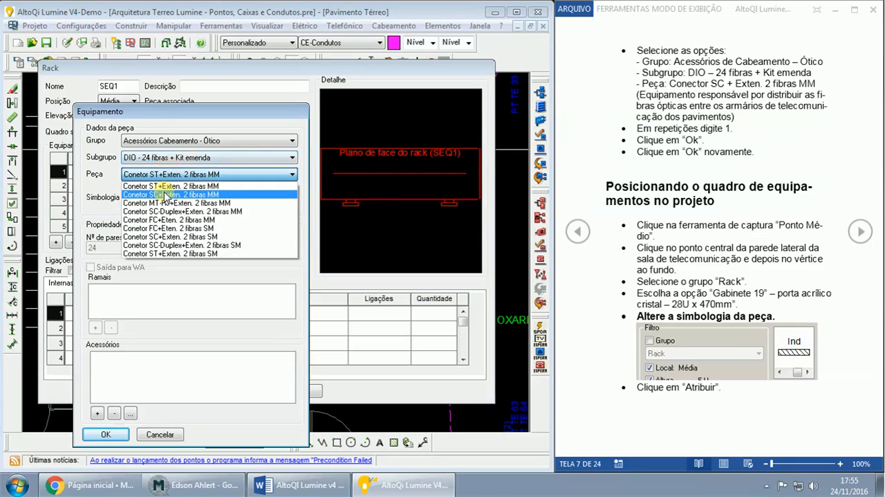
left_click(167, 195)
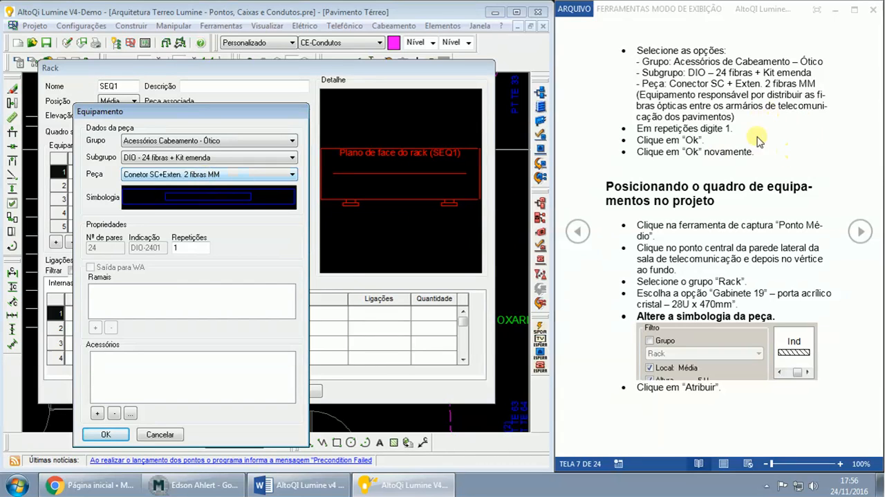
left_click(652, 101)
left_click_drag(640, 96, 732, 115)
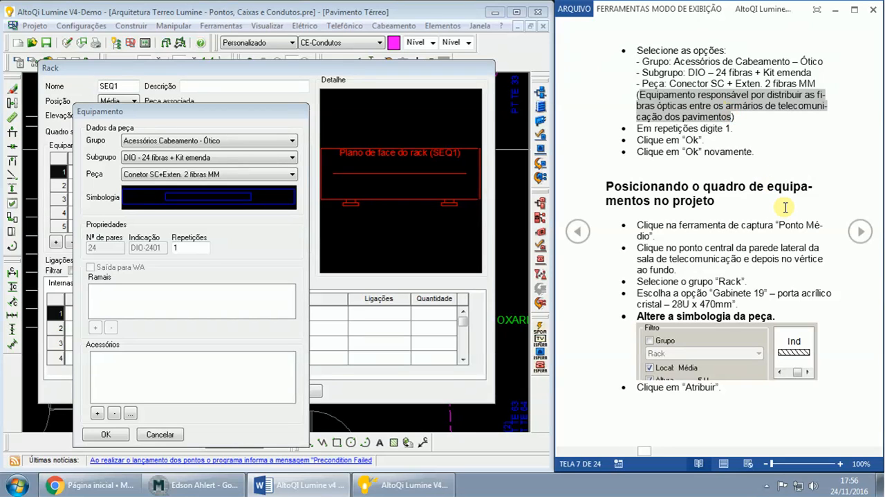
left_click(208, 251)
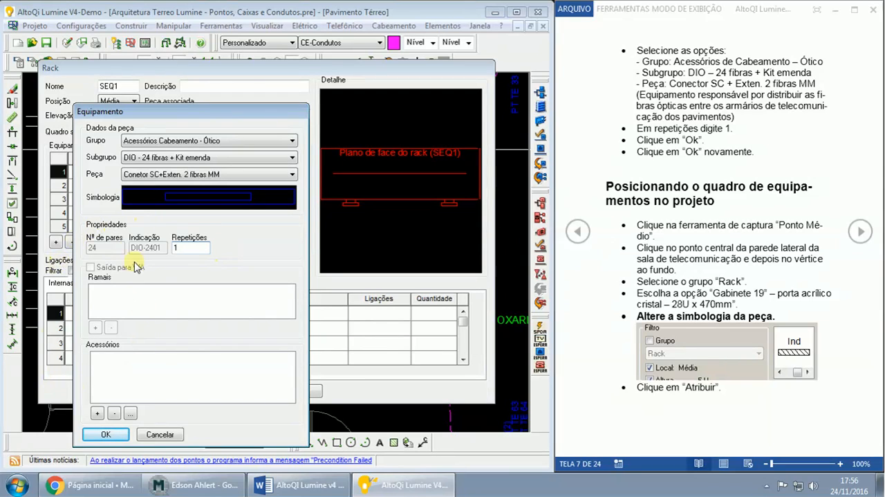
left_click(104, 435)
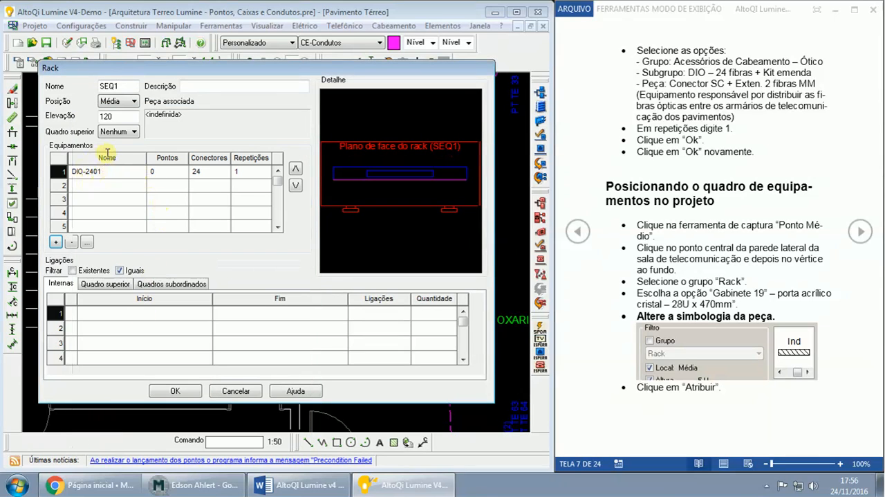
- Accept the rack definition and place SEQ1 with Ponto médio between the side wall's back vertex and the centre of that wall
double_click(111, 86)
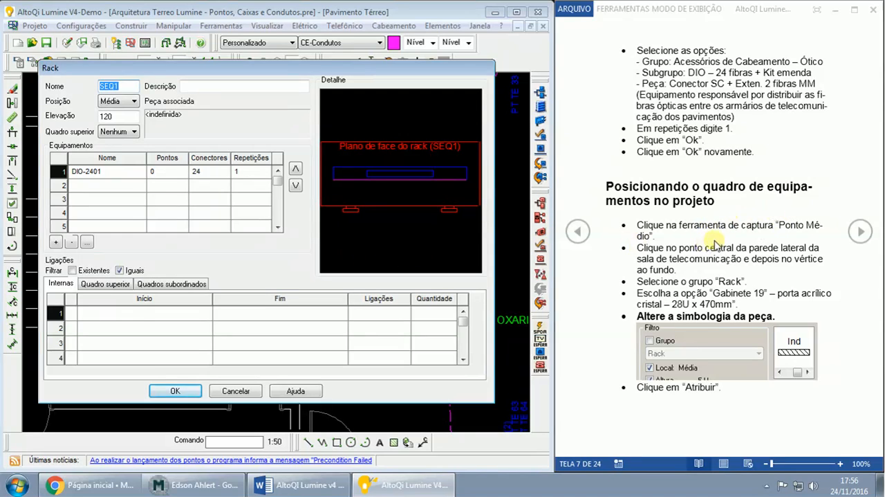
left_click(175, 391)
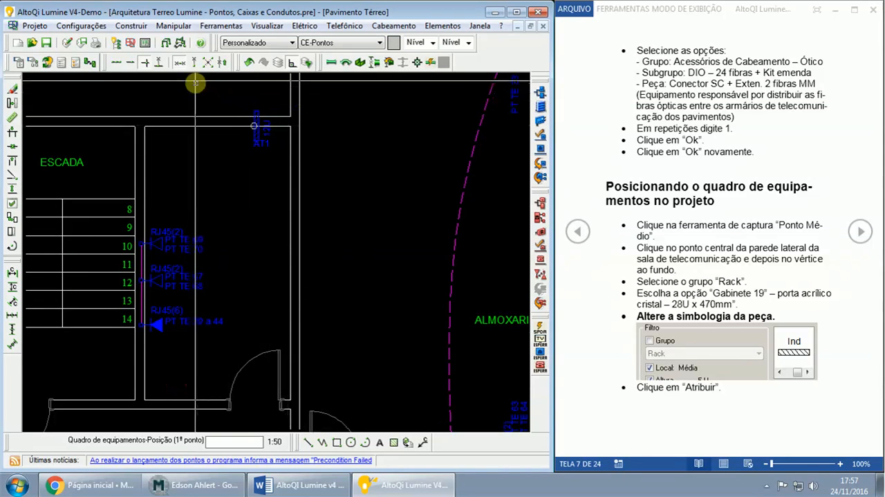
left_click(180, 66)
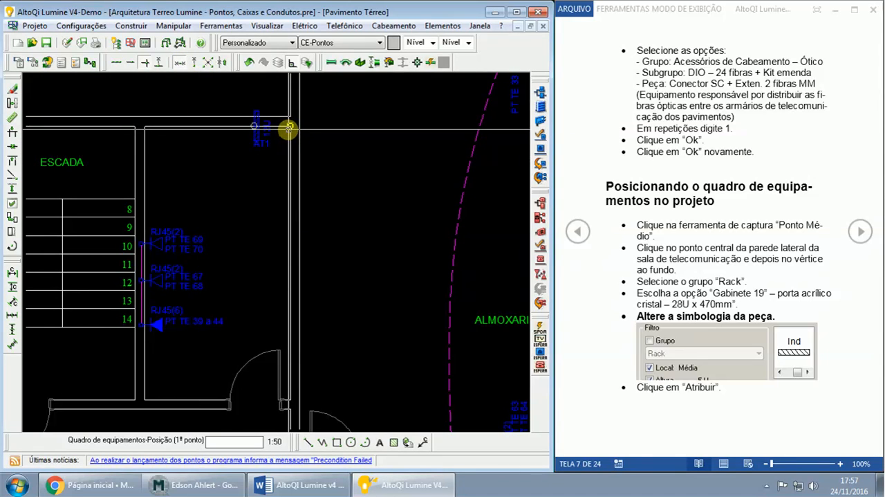
left_click(289, 127)
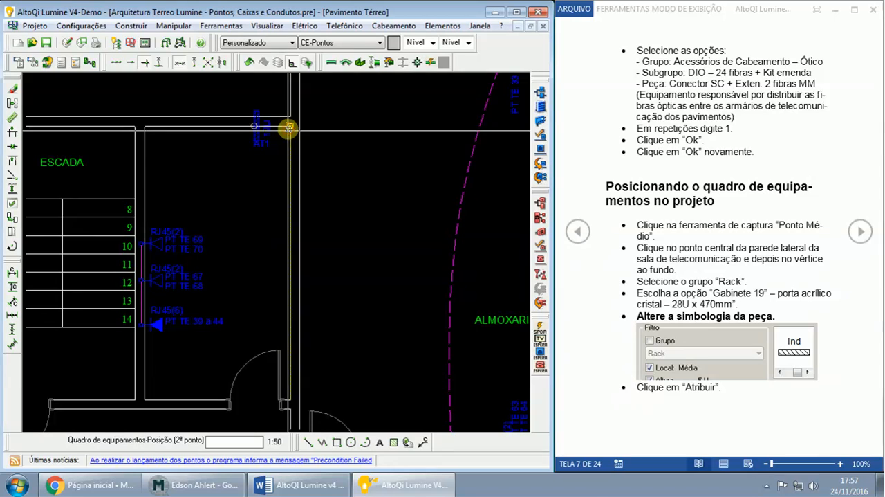
left_click(290, 236)
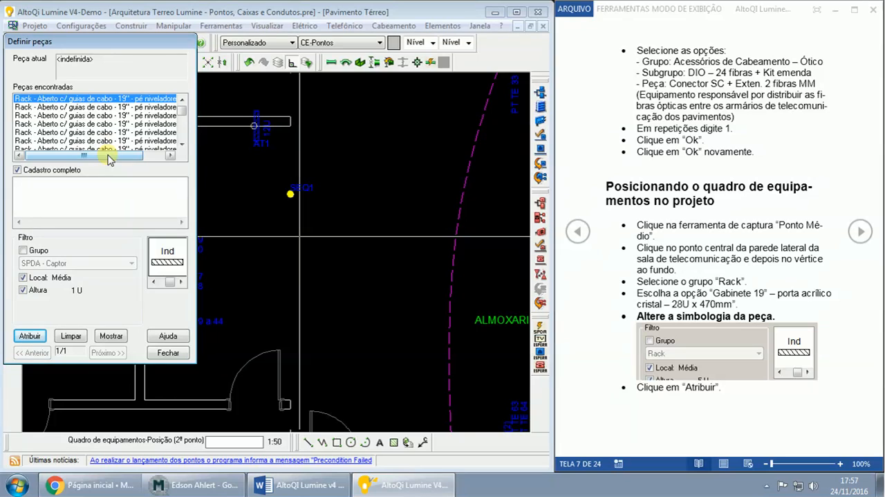
- Select the part Rack - Gabinete 19'' - porta acrílico cristal - 28U x 470mm for SEQ1
left_click(65, 108)
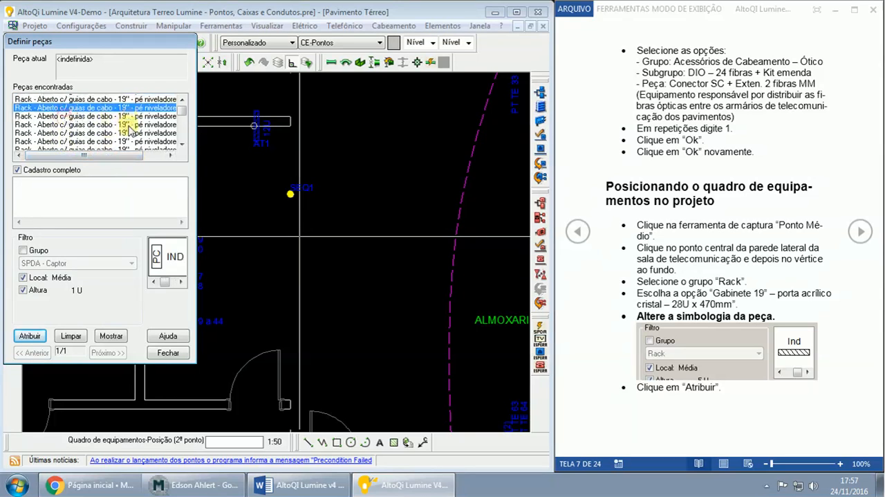
scroll(130, 130, "down", 6)
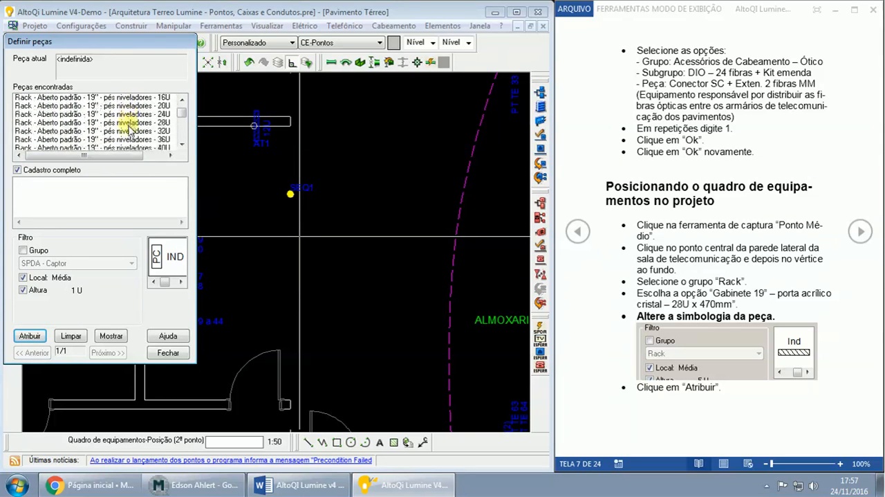
scroll(130, 130, "down", 10)
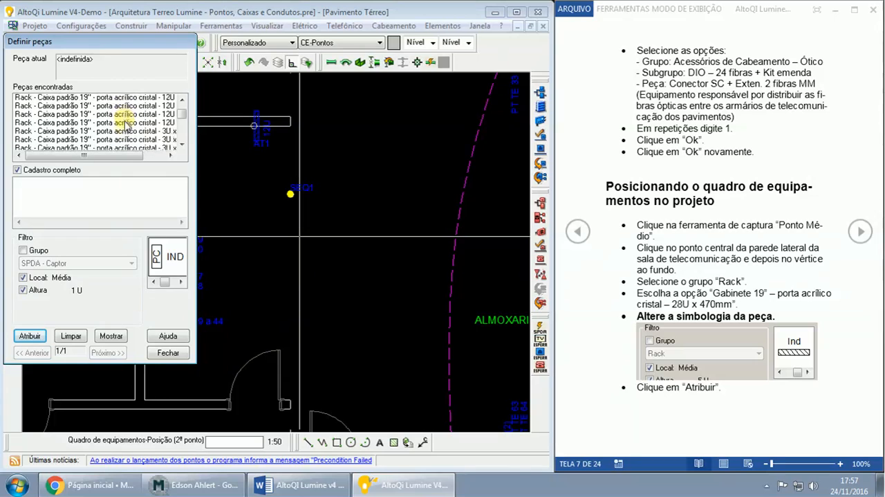
scroll(126, 125, "down", 8)
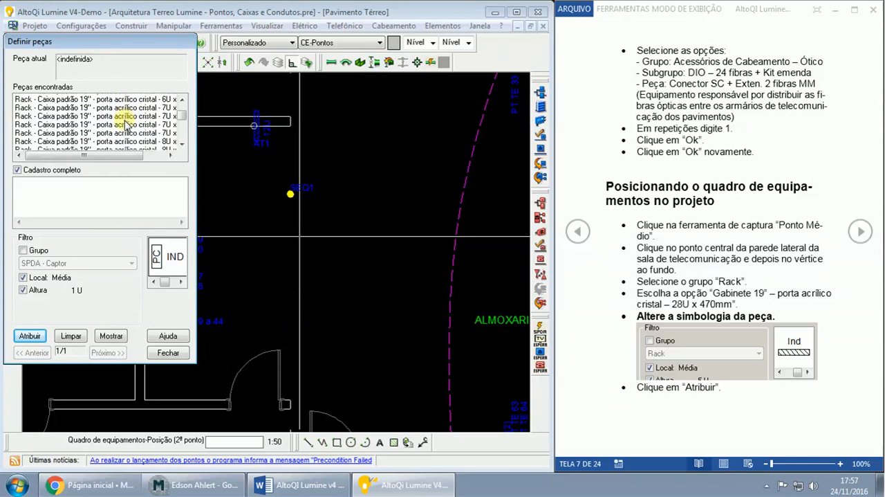
scroll(126, 124, "down", 8)
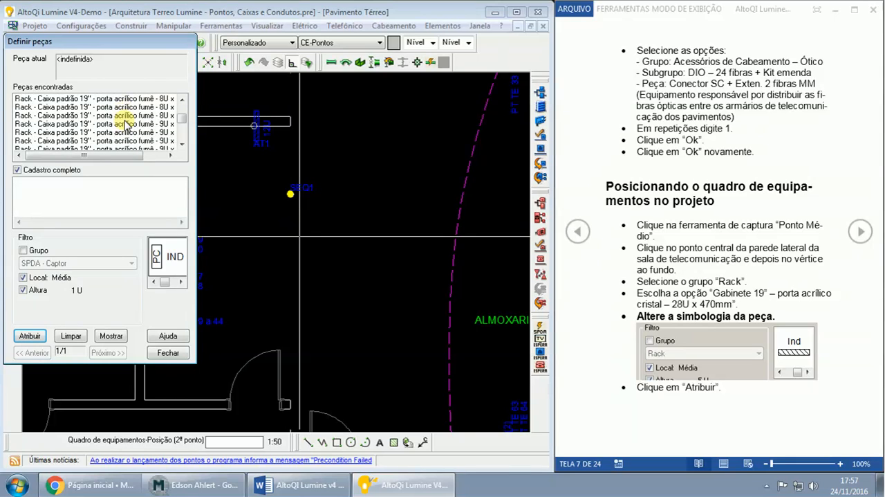
scroll(126, 124, "down", 8)
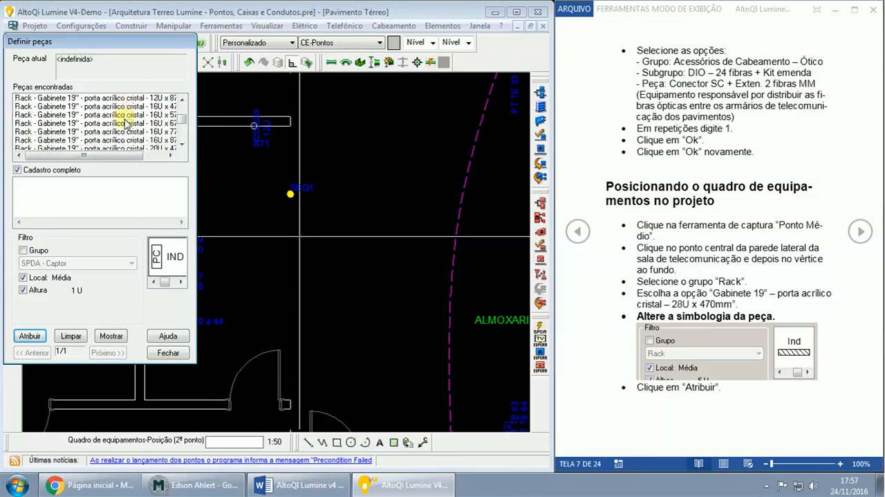
left_click(71, 108)
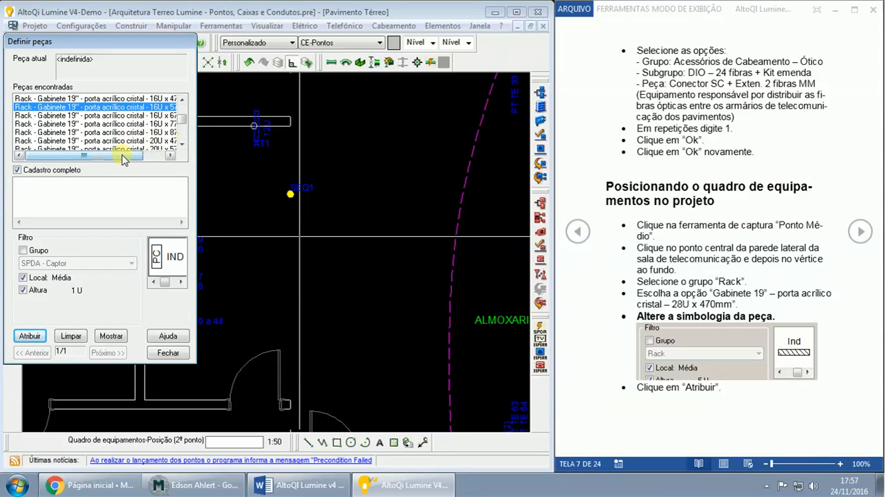
left_click_drag(120, 157, 129, 158)
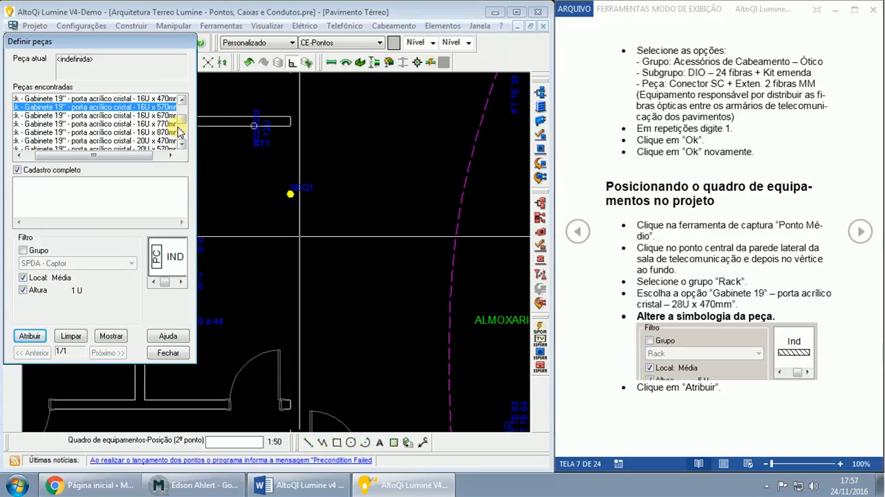
left_click(158, 140)
scroll(158, 138, "down", 2)
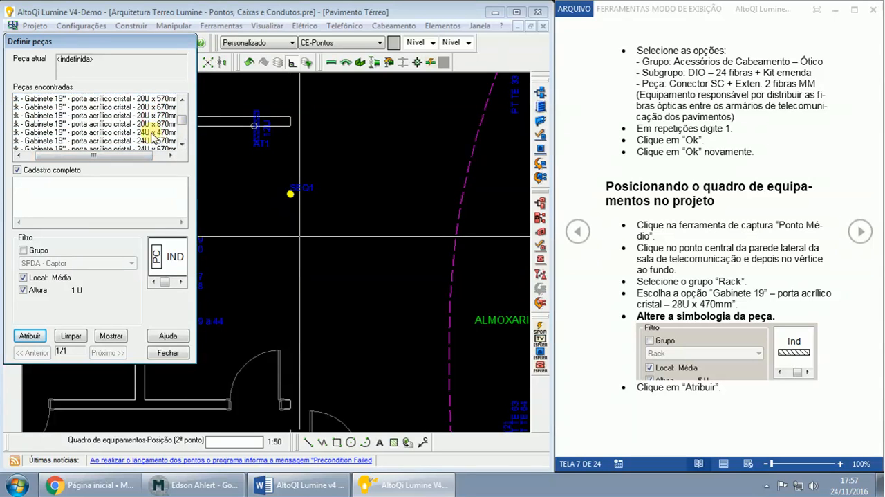
scroll(150, 139, "down", 1)
scroll(150, 140, "down", 1)
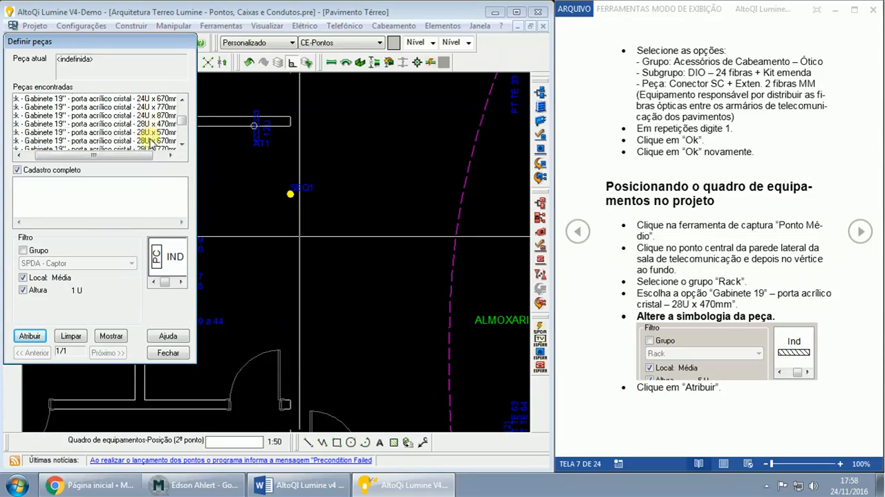
left_click(149, 128)
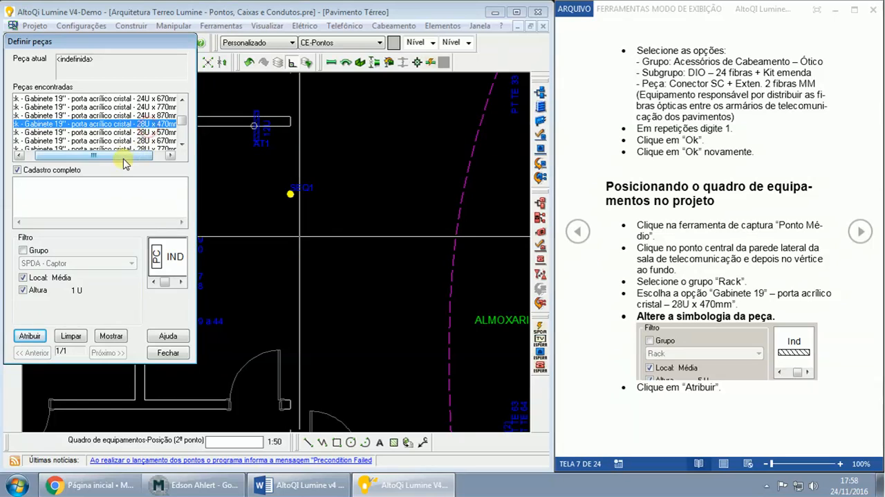
left_click_drag(125, 155, 109, 163)
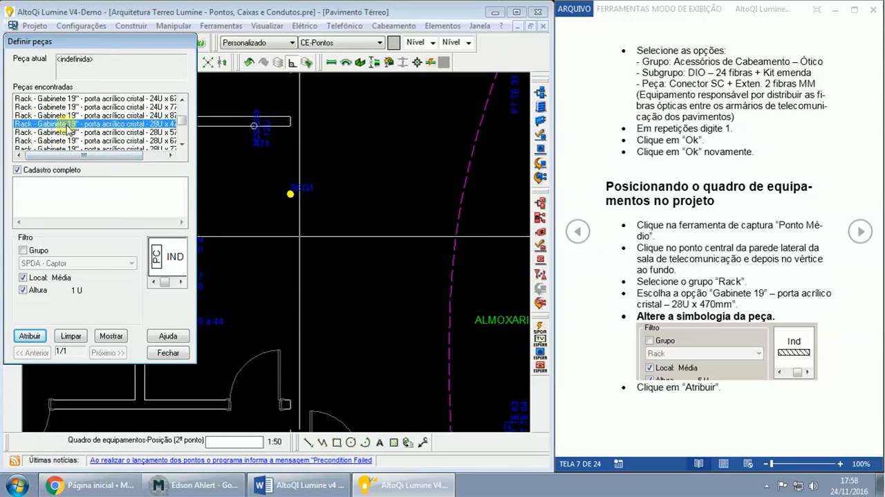
left_click_drag(111, 155, 133, 159)
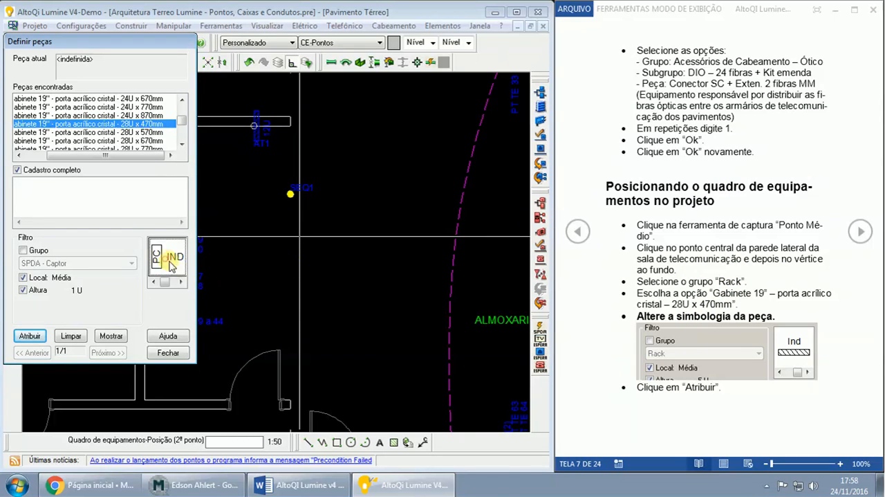
- Assign the part to SEQ1 with the hatched Ind symbol and set its direction point inside the room, level with the rack
left_click(182, 282)
left_click(179, 273)
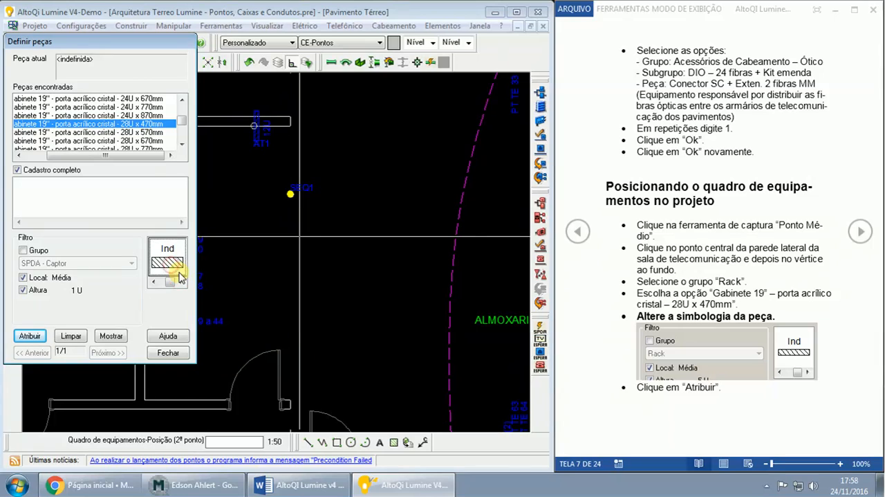
left_click(30, 337)
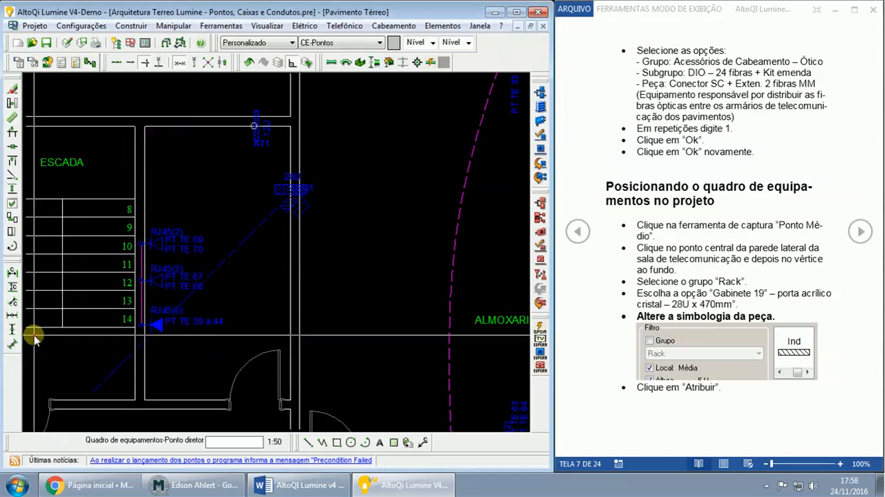
left_click(257, 193)
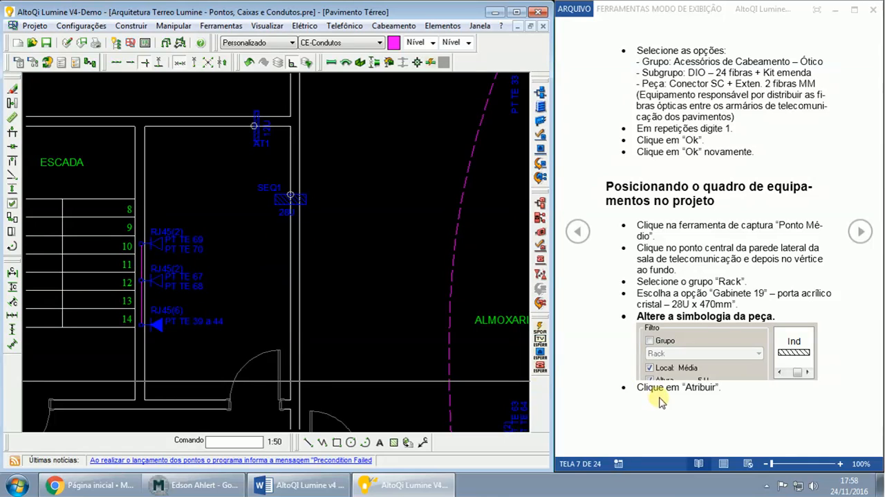
- Read the Word guide's Infraestrutura de entrada section, including the suggestion about the DIO, and return to the Mconf conference window
left_click(227, 487)
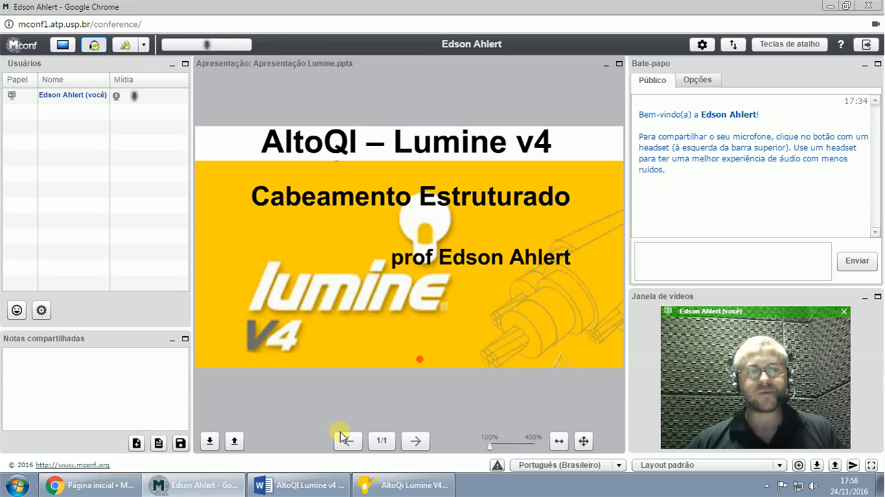
left_click(328, 488)
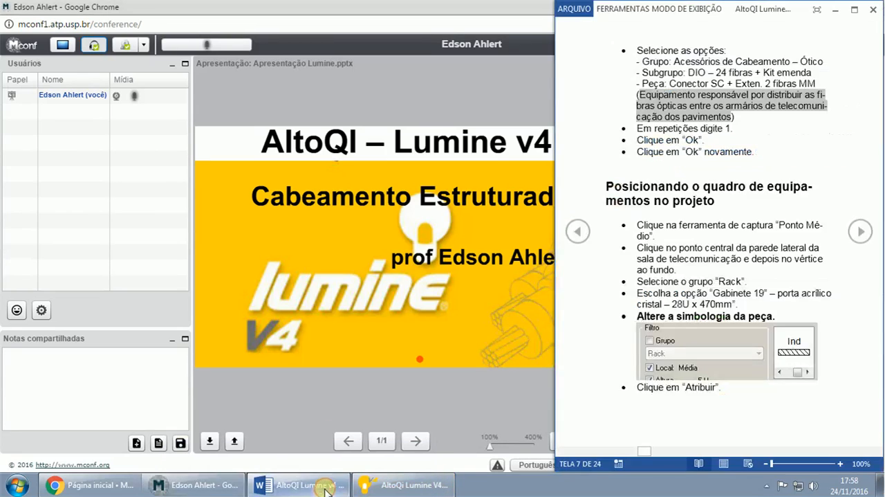
left_click(705, 186)
left_click_drag(706, 187, 716, 201)
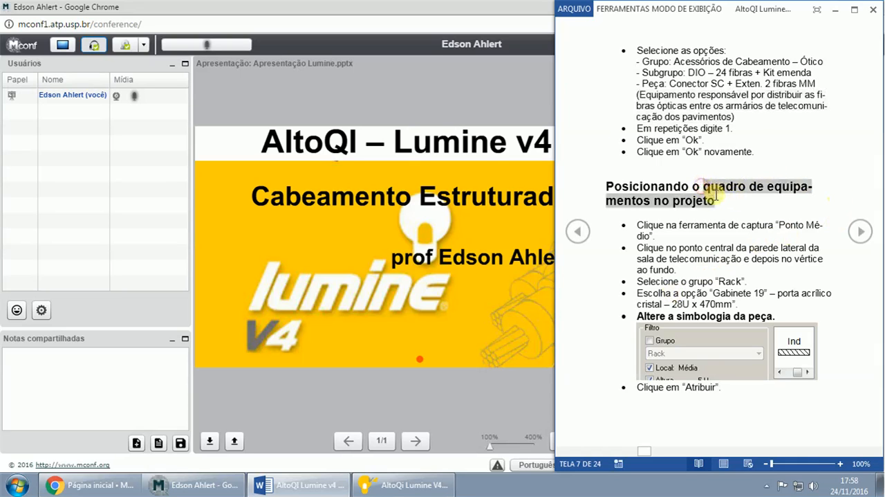
left_click(861, 232)
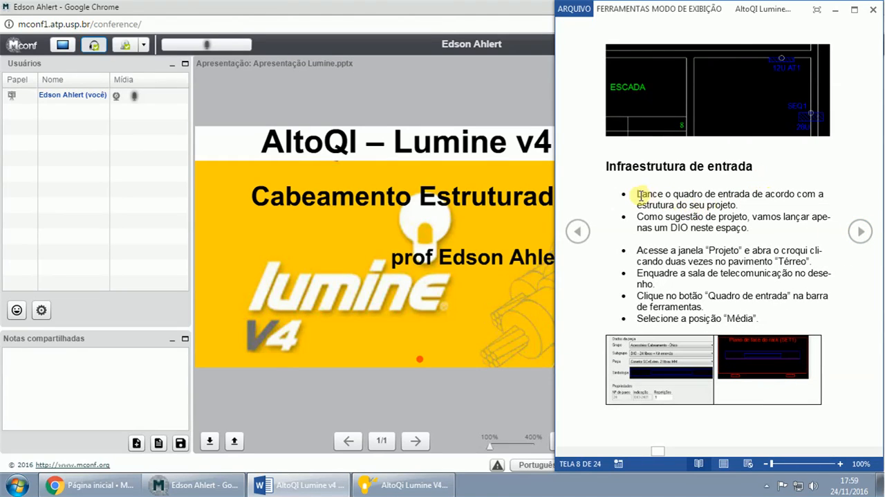
left_click_drag(638, 196, 638, 219)
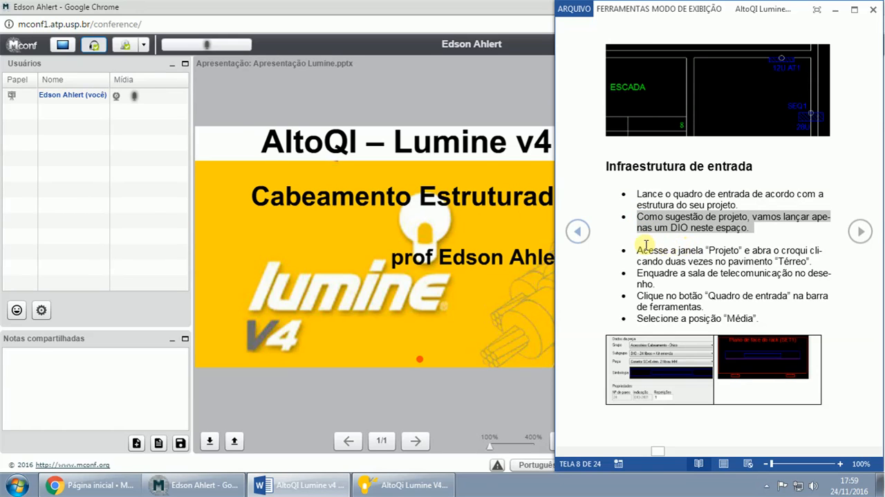
left_click(253, 8)
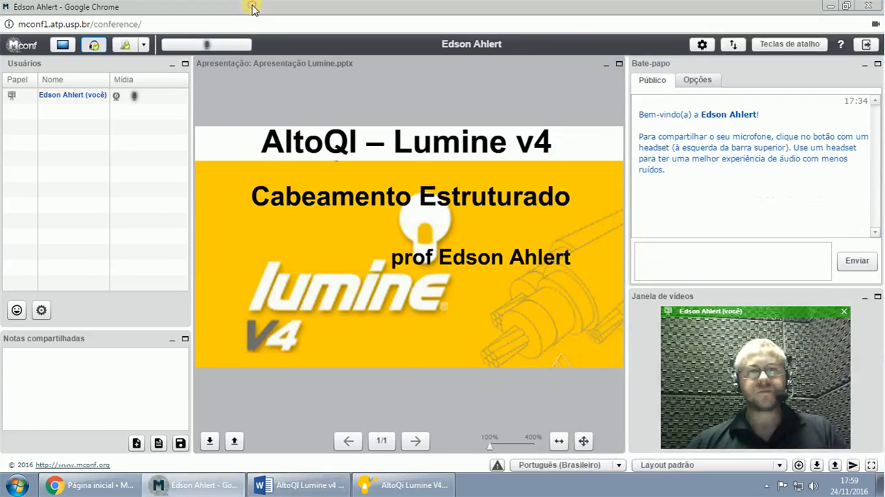
- Switch to the Word guide and AltoQi Lumine, start the entrance rack SET1 with Quadro de entrada, and set its position to Média
left_click(325, 488)
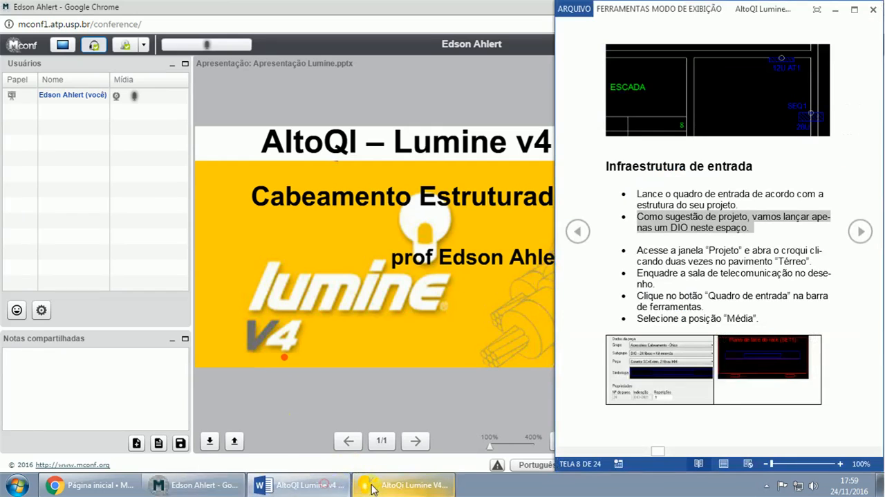
left_click(385, 483)
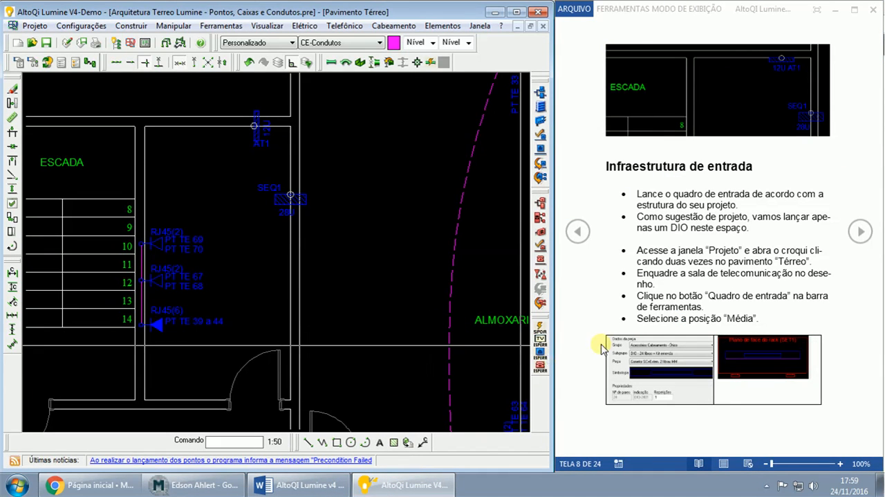
left_click(541, 123)
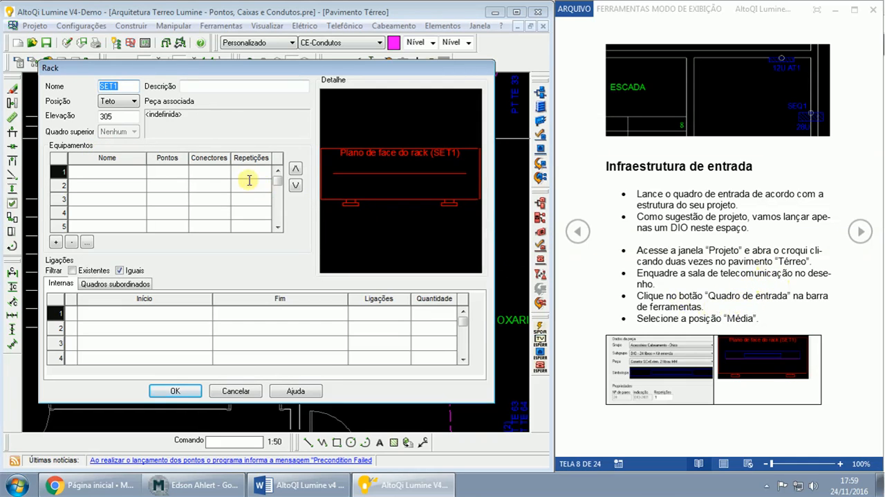
left_click(134, 101)
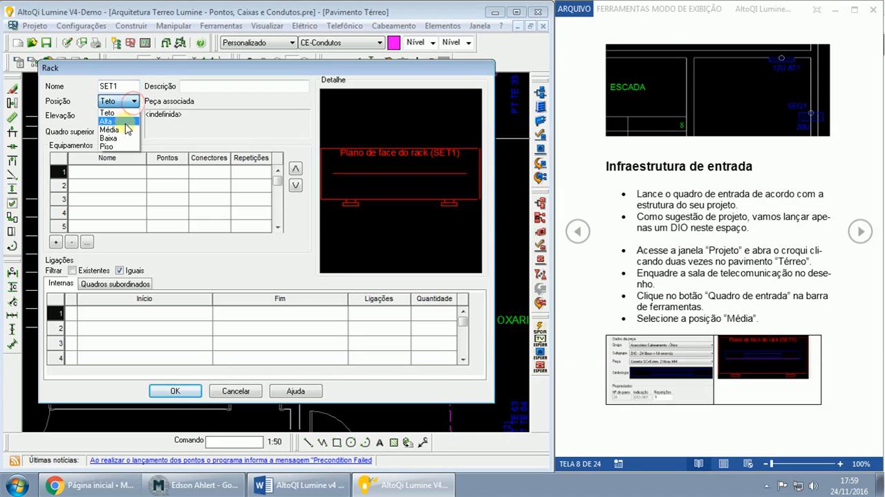
left_click(123, 130)
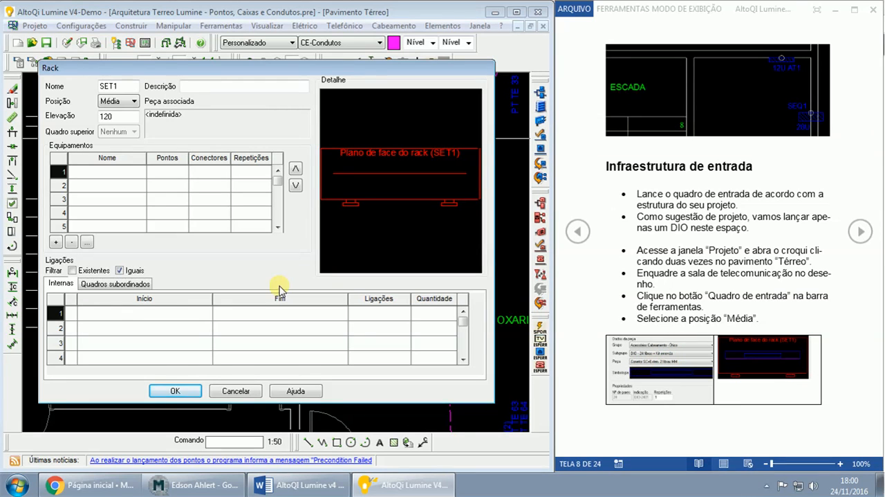
- Add the Acessórios Cabeamento - Ótico equipment DIO - 24 fibras + Kit emenda with Conetor SC+Exten. 2 fibras MM to SET1
left_click(55, 242)
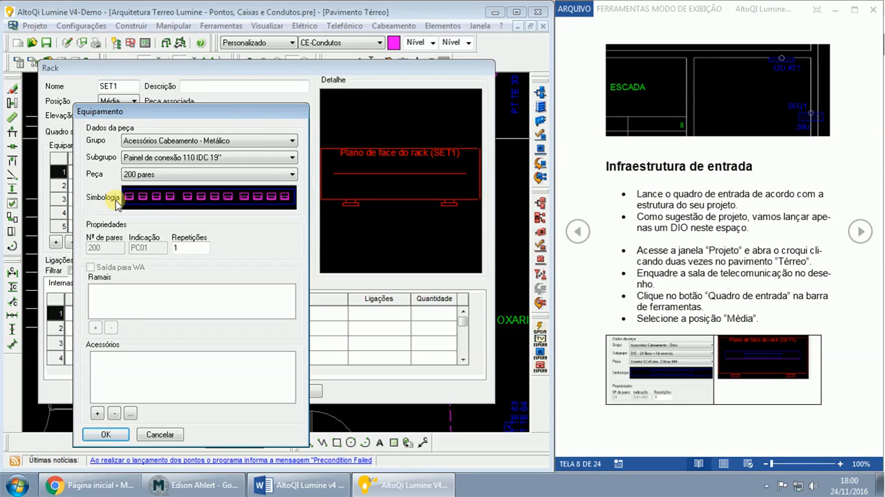
left_click(236, 140)
left_click(202, 178)
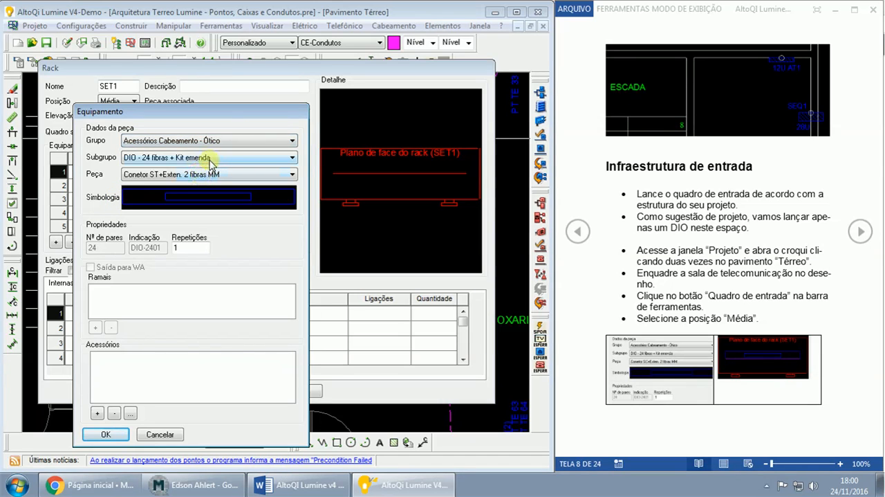
left_click(176, 177)
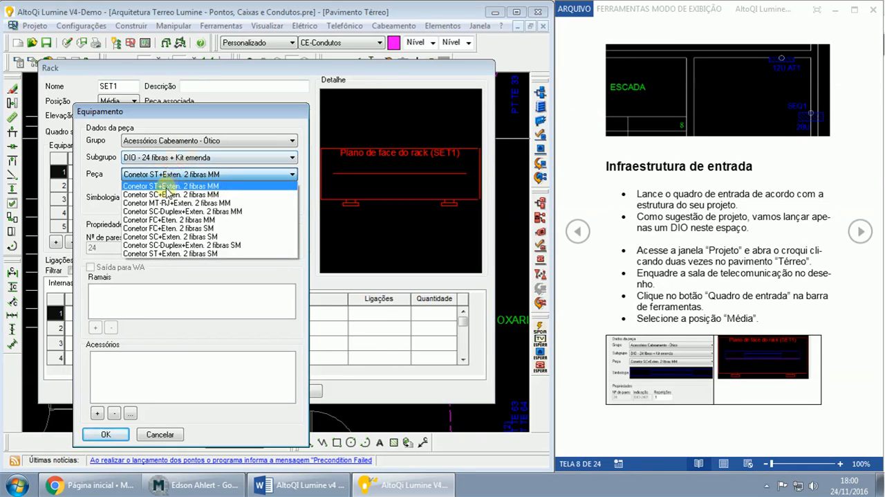
left_click(167, 195)
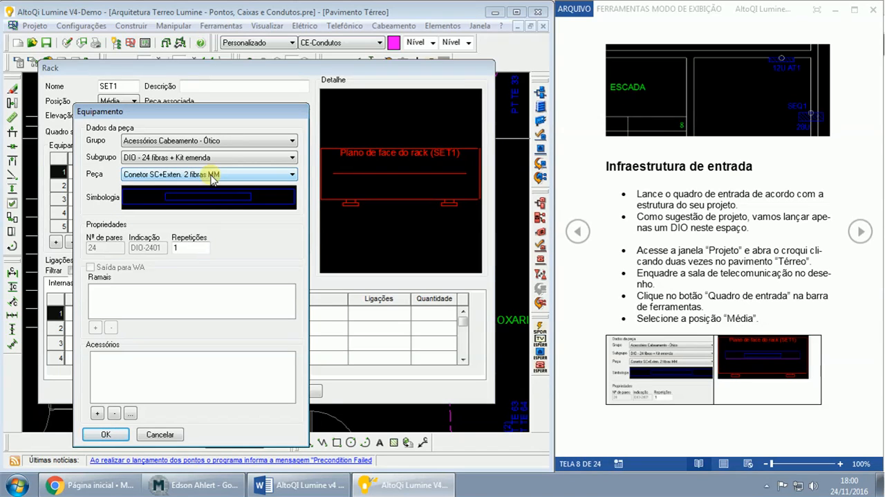
left_click(102, 434)
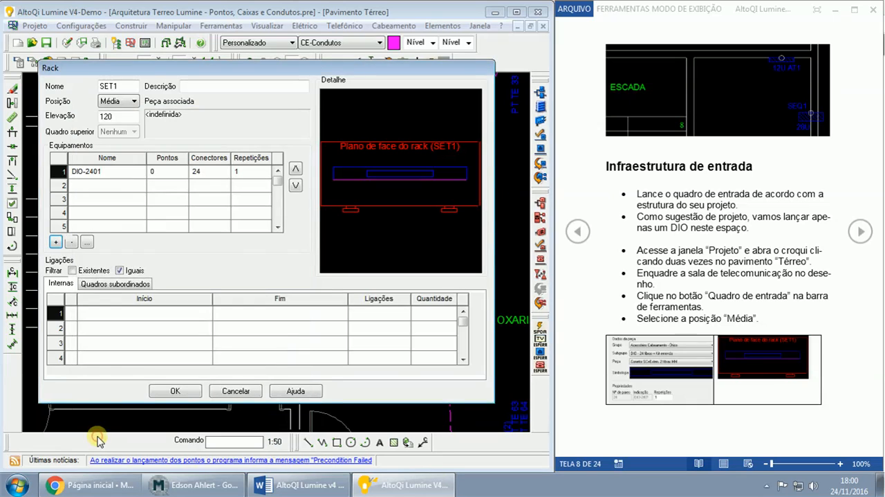
- Accept the SET1 definition and, with Ponto médio capture turned off, place it on the central point of the telecommunications room's side wall
left_click(110, 171)
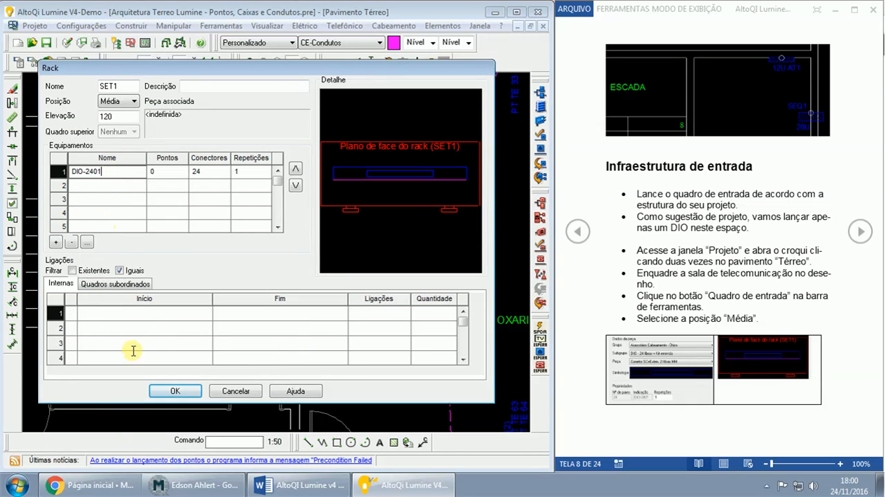
left_click(169, 391)
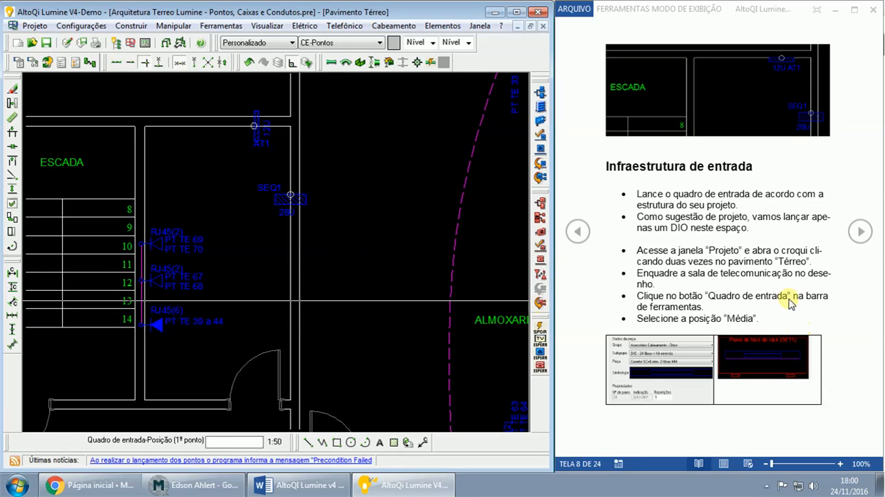
left_click(857, 234)
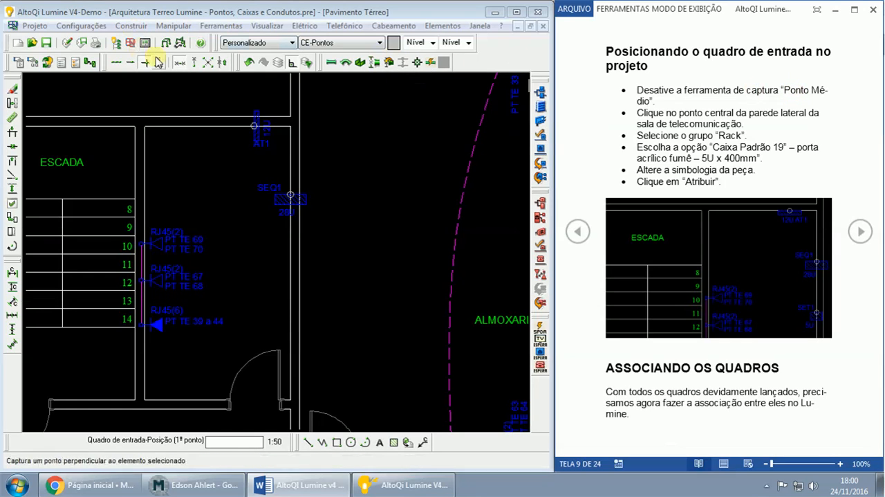
left_click(180, 63)
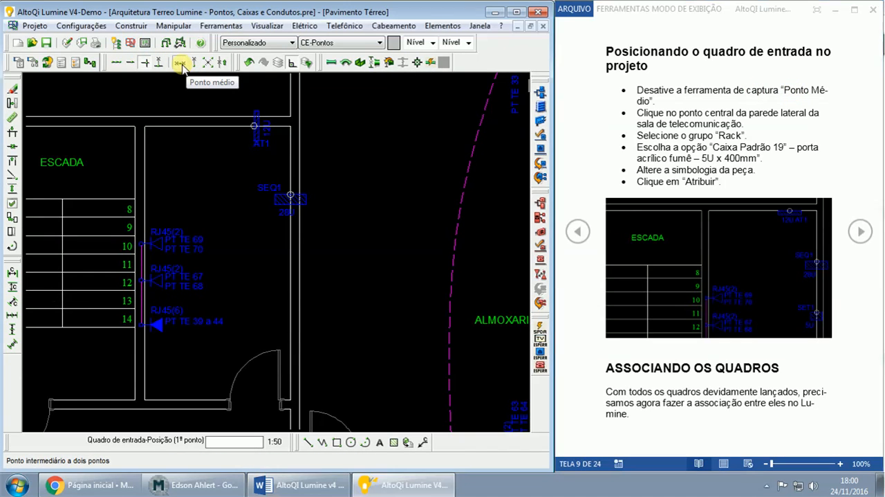
left_click(180, 64)
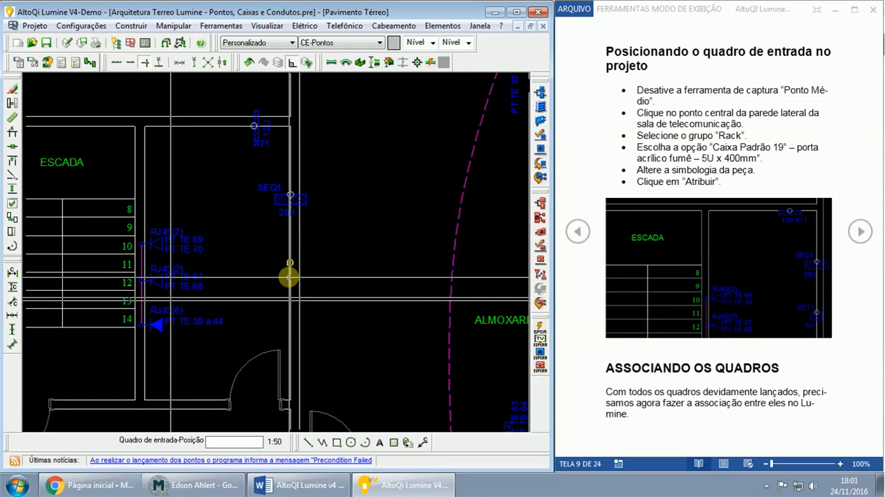
left_click(289, 277)
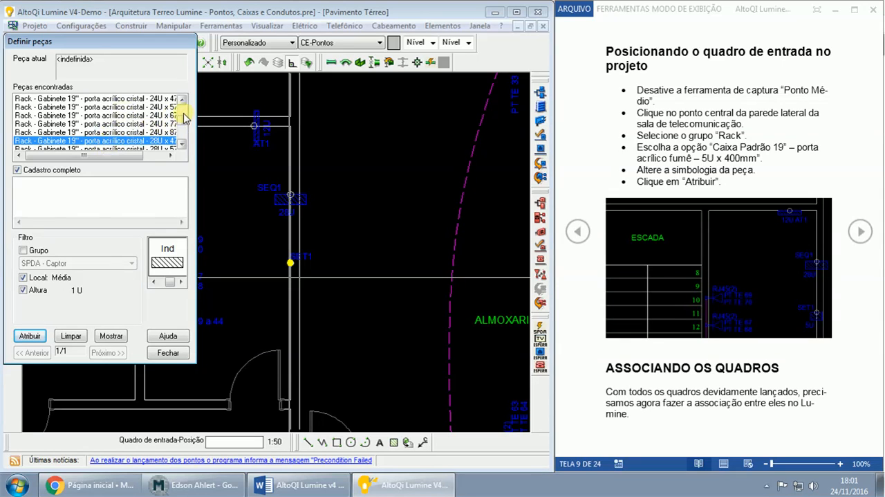
- Select the part Rack - Caixa padrão 19'' - porta acrílico cristal - 5U x 400mm for SET1
scroll(183, 135, "down", 8)
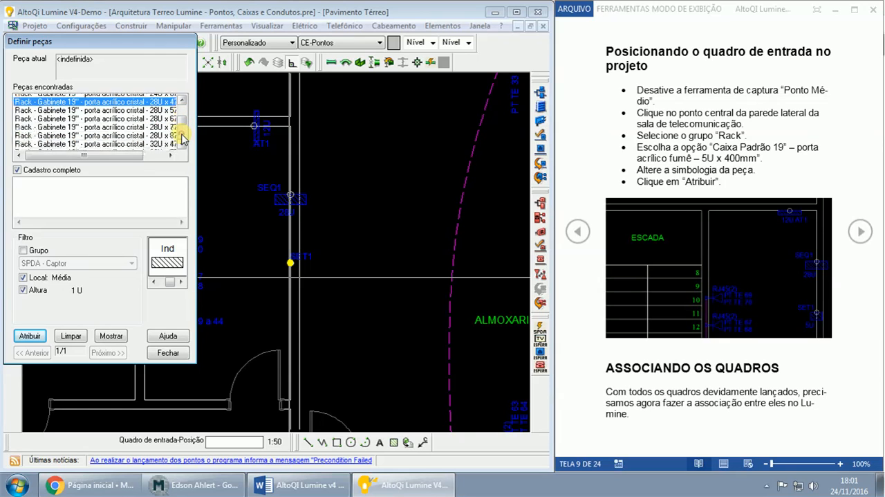
scroll(181, 128, "up", 5)
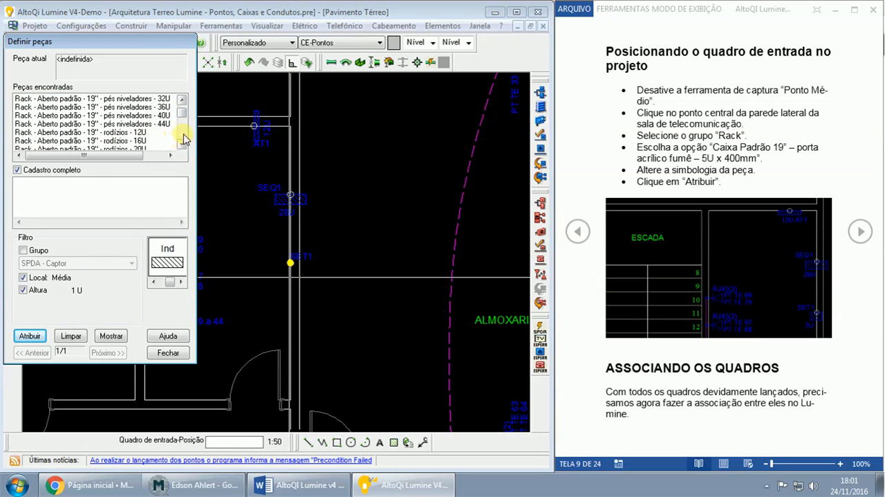
scroll(183, 137, "down", 5)
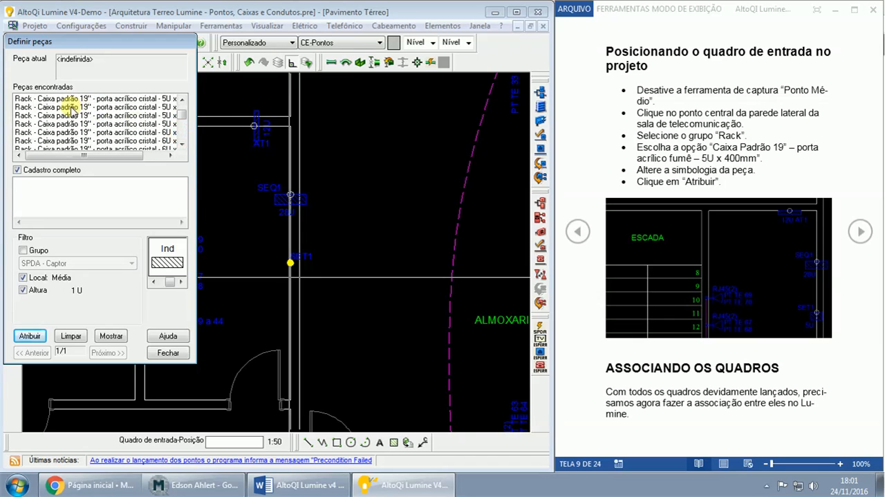
left_click(71, 107)
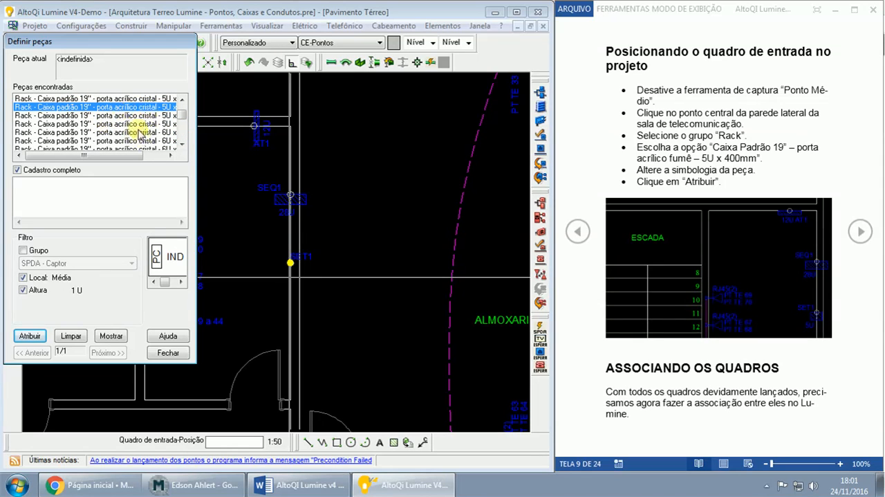
left_click_drag(127, 153, 134, 159)
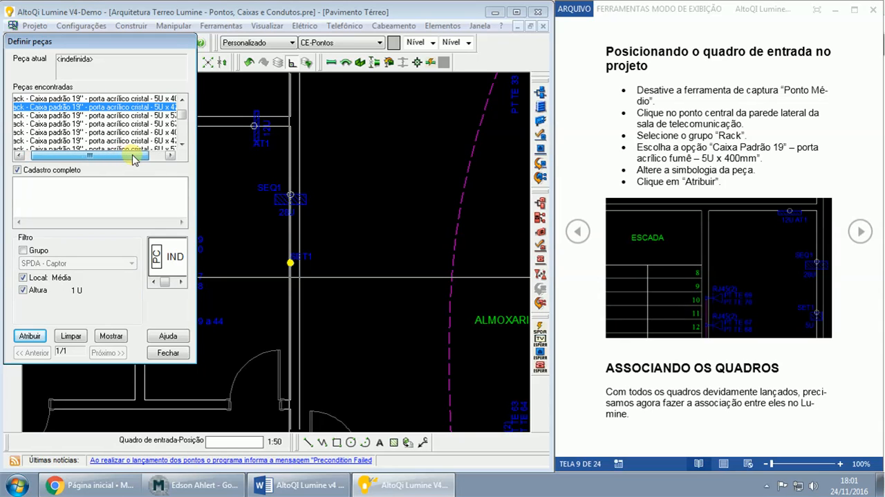
left_click(182, 134)
left_click(182, 133)
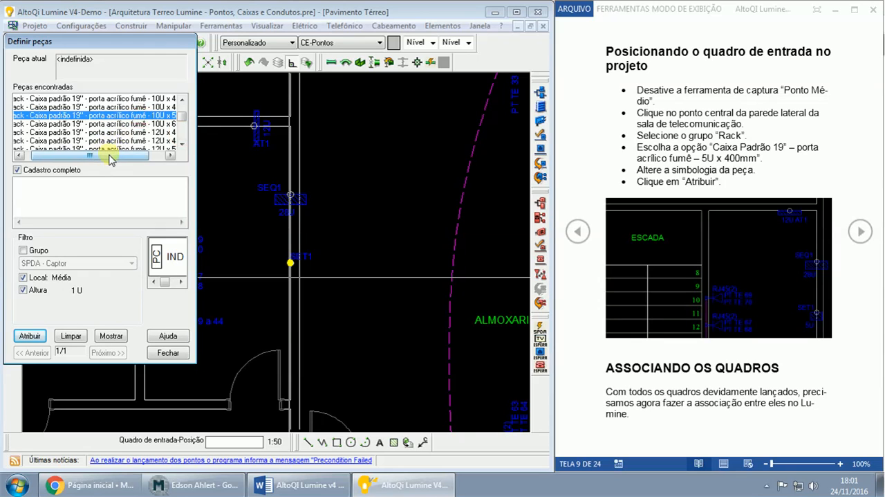
left_click_drag(110, 159, 126, 159)
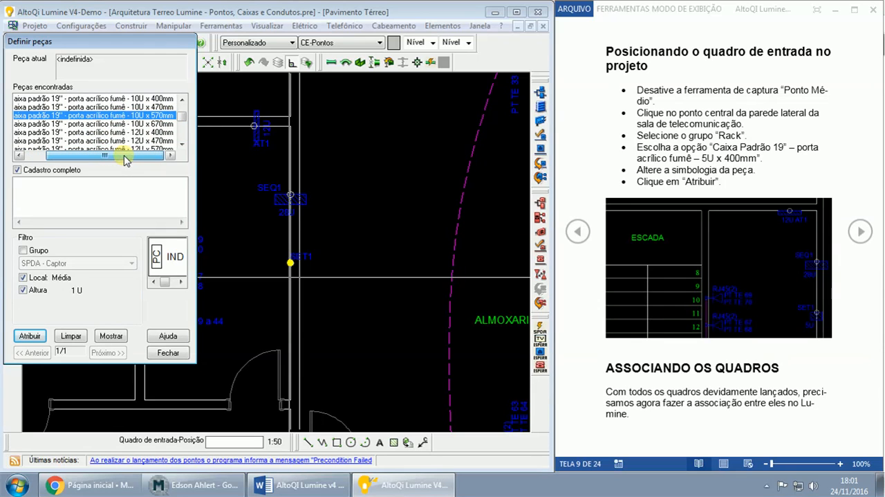
left_click(182, 101)
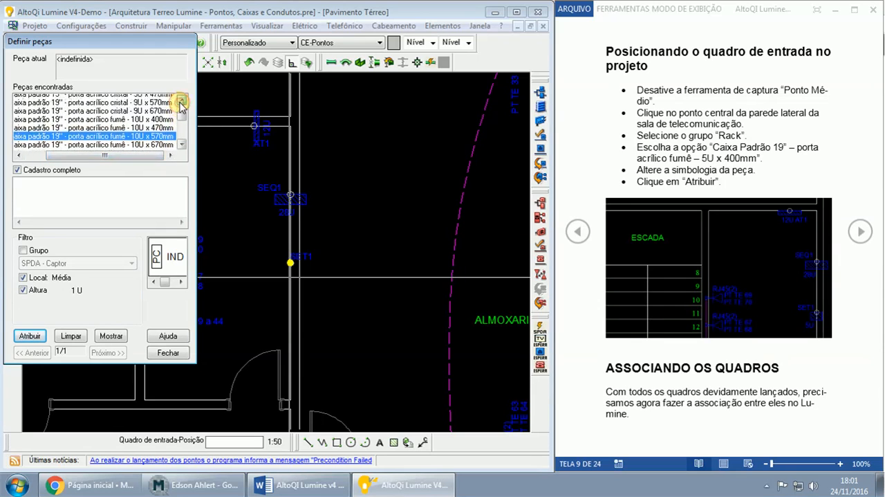
left_click(182, 102)
left_click(181, 102)
left_click(181, 102)
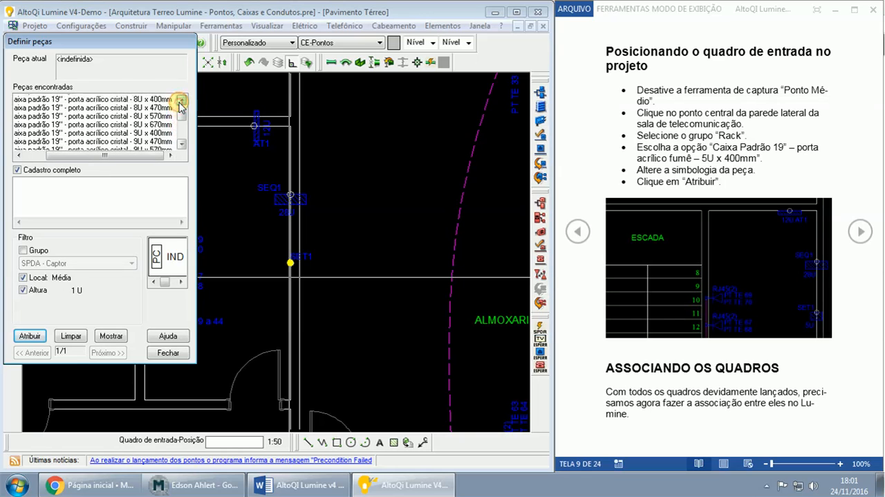
left_click(182, 102)
left_click(181, 102)
left_click(181, 102)
left_click(181, 102)
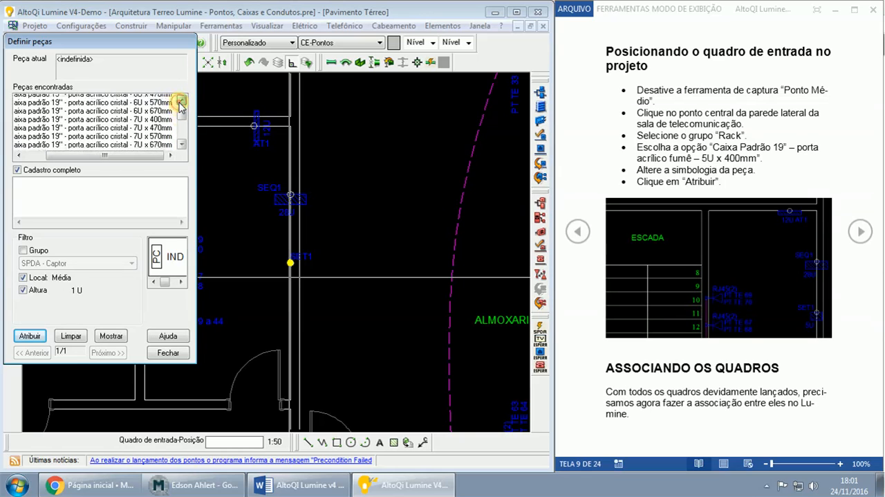
left_click(181, 102)
left_click(181, 102)
left_click(181, 102)
left_click(182, 102)
left_click(181, 101)
left_click(181, 102)
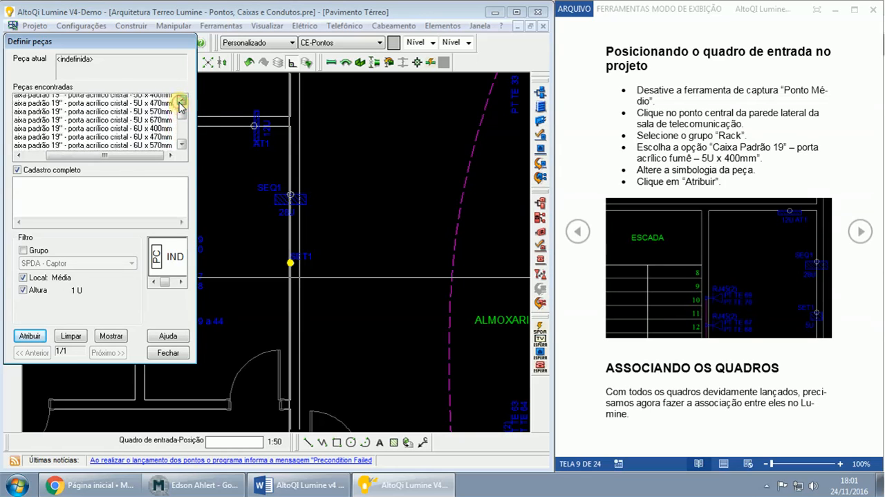
left_click(181, 102)
left_click(156, 108)
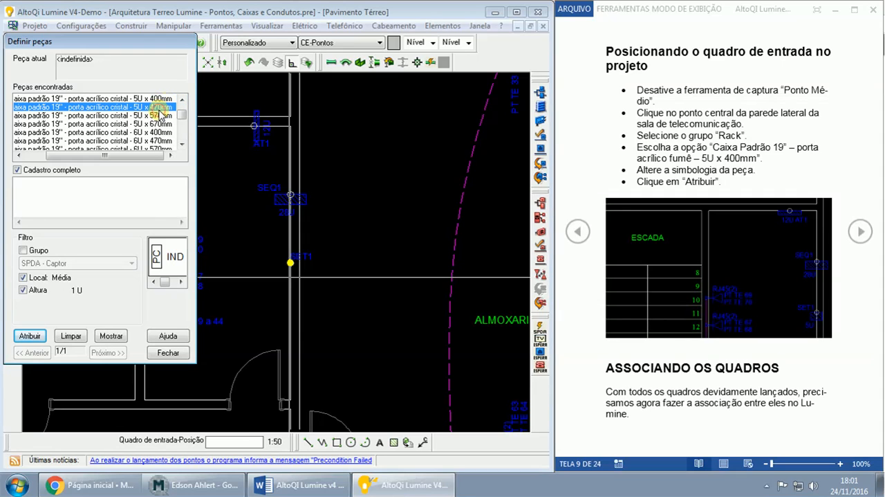
left_click(154, 98)
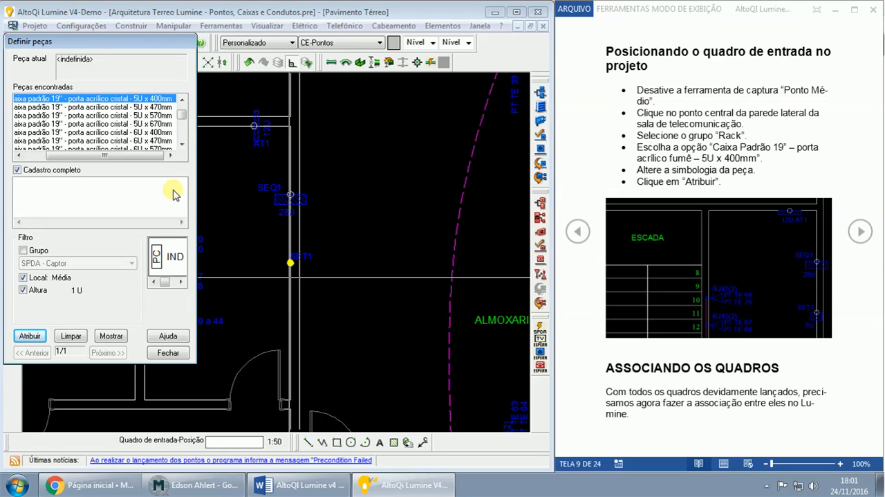
- Assign the part to SET1 with the hatched Ind symbol and set its direction point inside the room, beside the rack
left_click(182, 282)
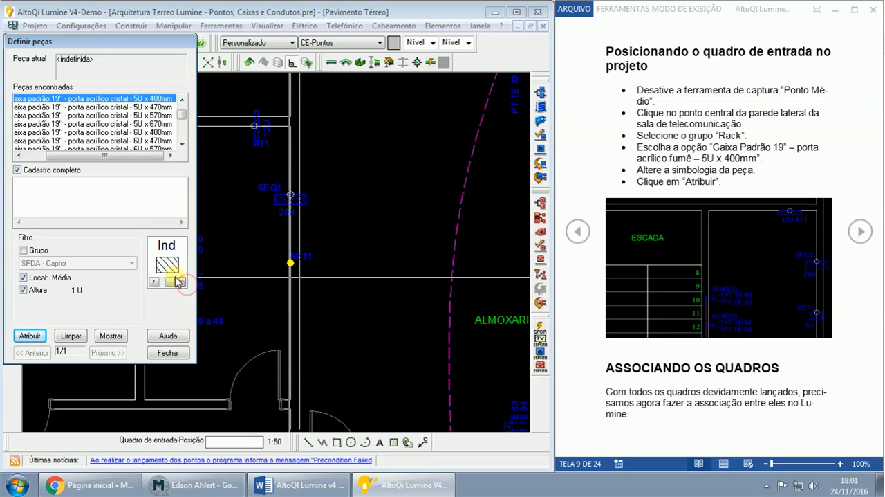
left_click(30, 335)
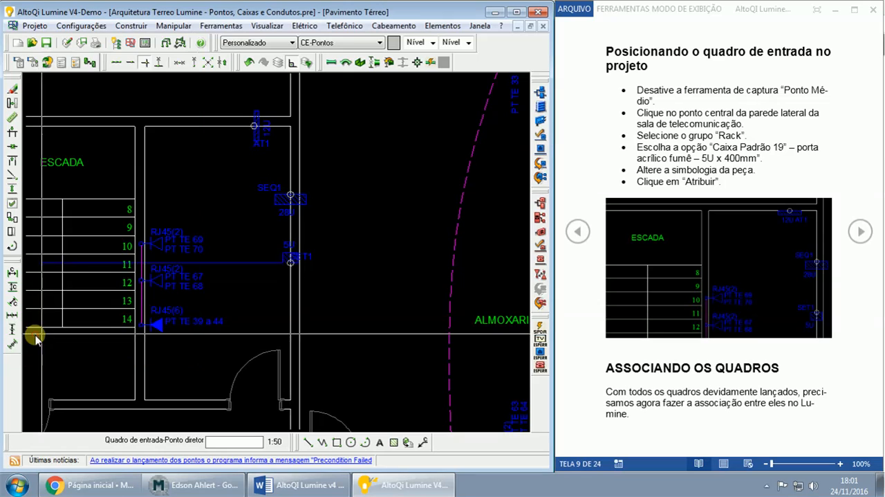
left_click(279, 261)
left_click(293, 64)
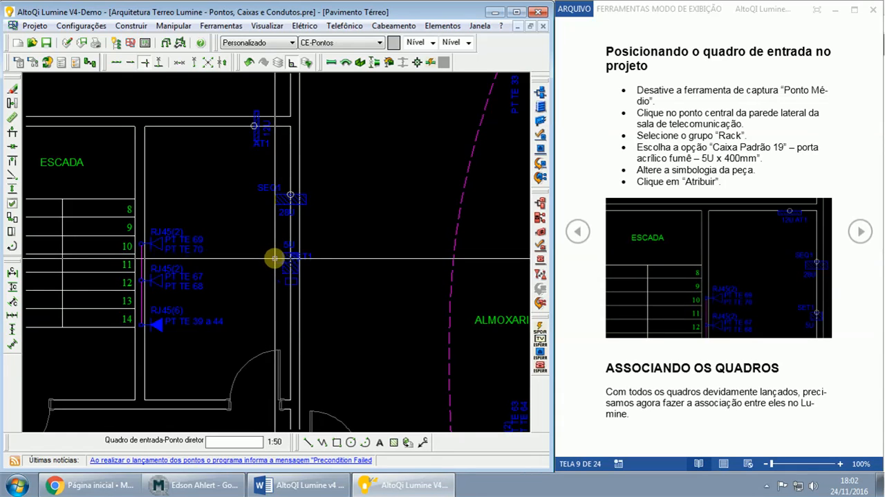
left_click(274, 258)
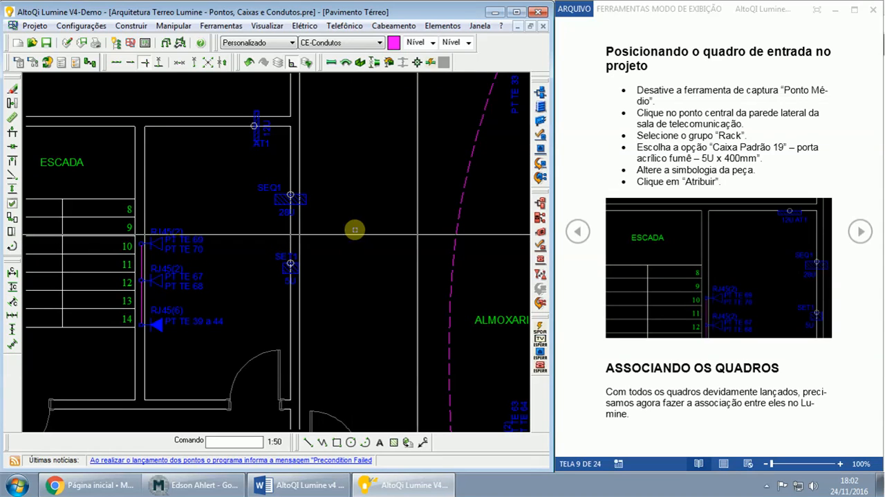
left_click(226, 487)
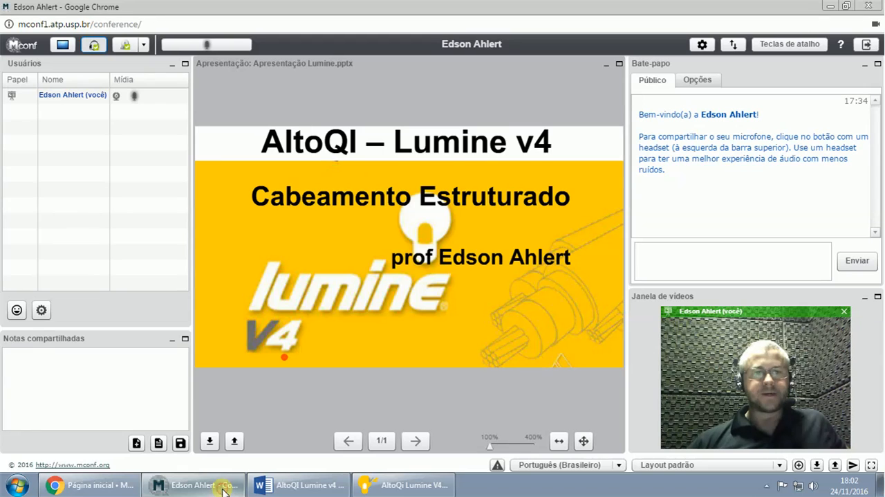
left_click(401, 485)
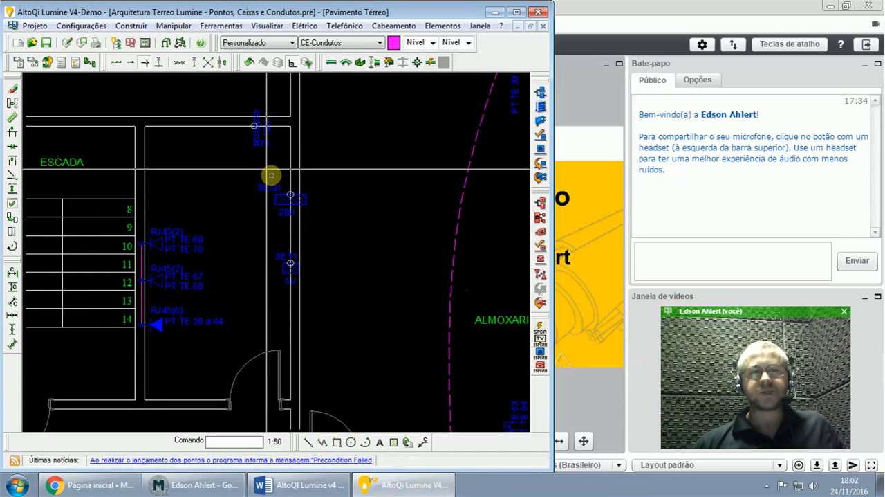
- Examine the placed racks AT1, SEQ1 and SET1 in the telecommunications room by highlighting each one in turn
left_click_drag(233, 108, 279, 151)
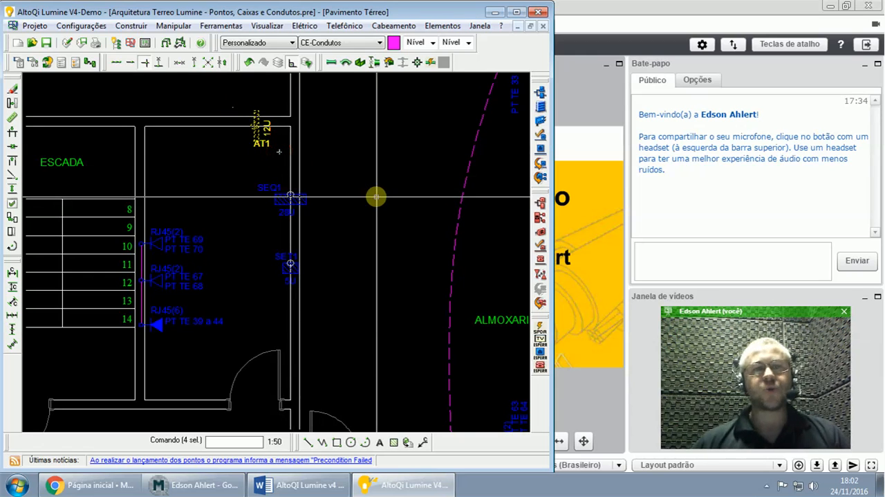
key("Escape")
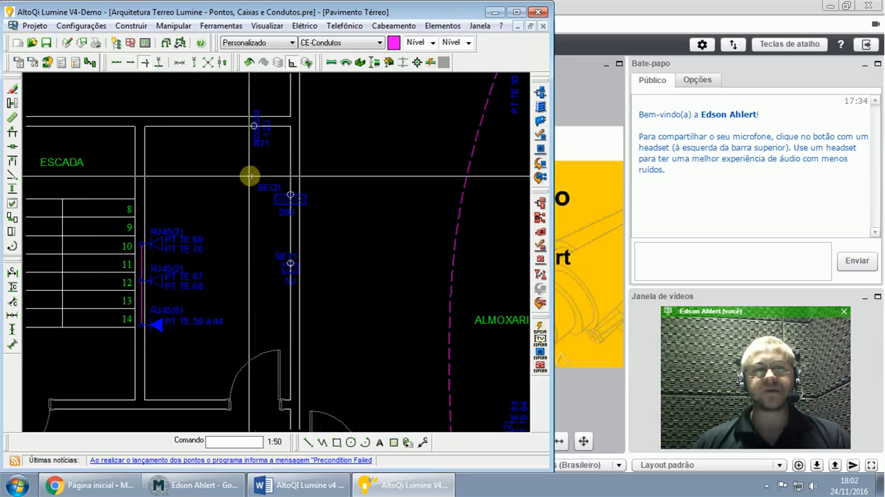
left_click_drag(247, 177, 322, 225)
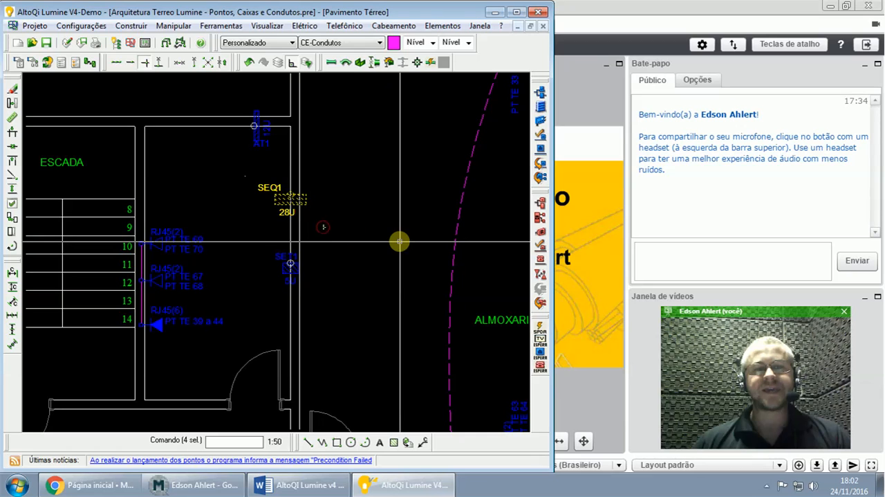
key("Escape")
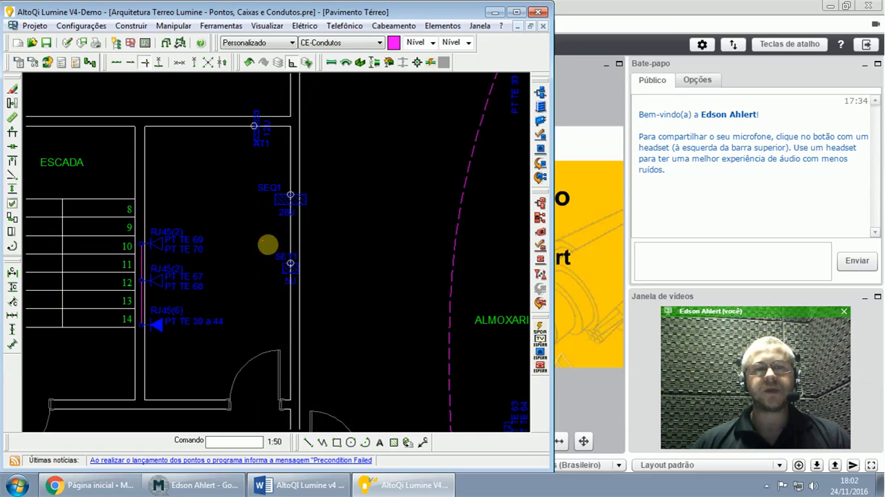
left_click_drag(264, 242, 319, 301)
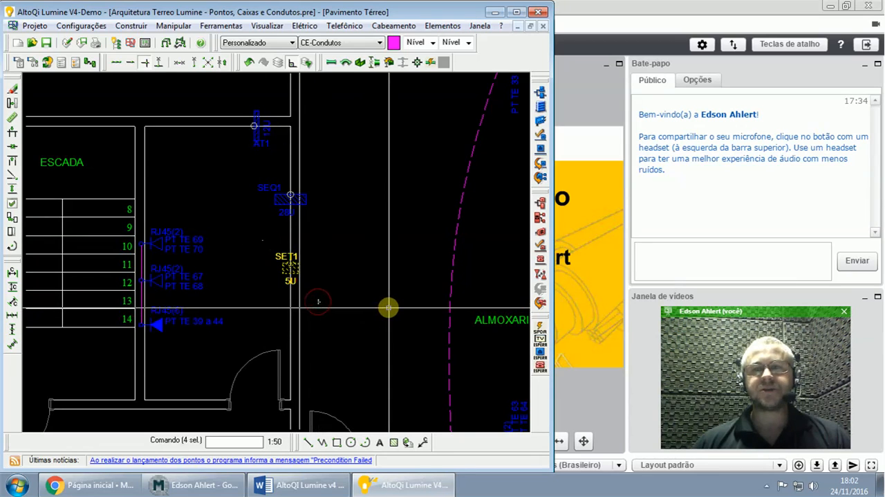
key("Escape")
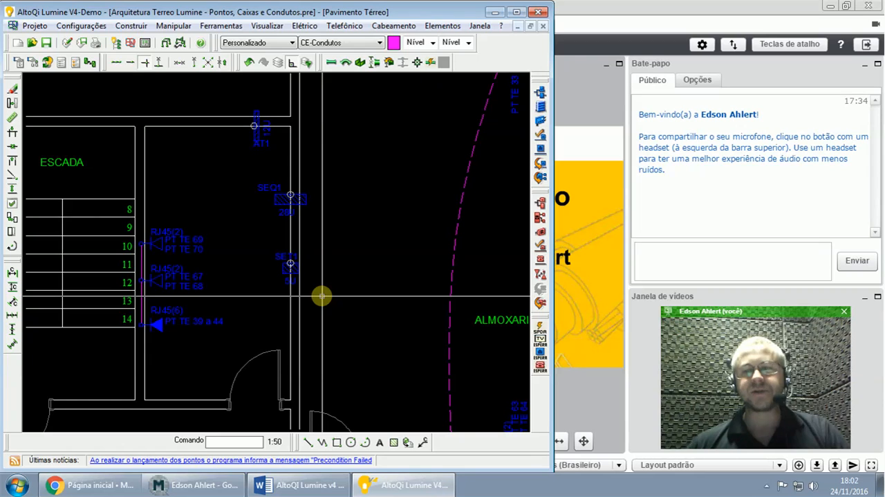
left_click_drag(322, 296, 261, 247)
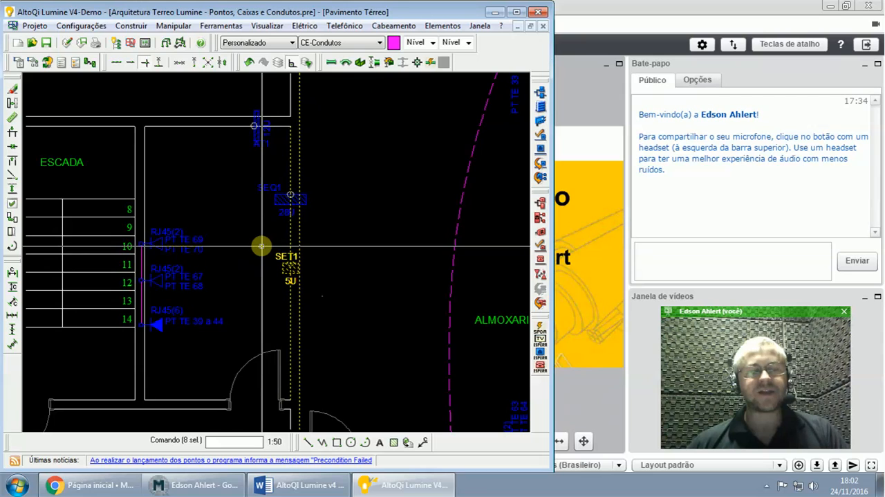
key("Escape")
left_click_drag(317, 227, 250, 179)
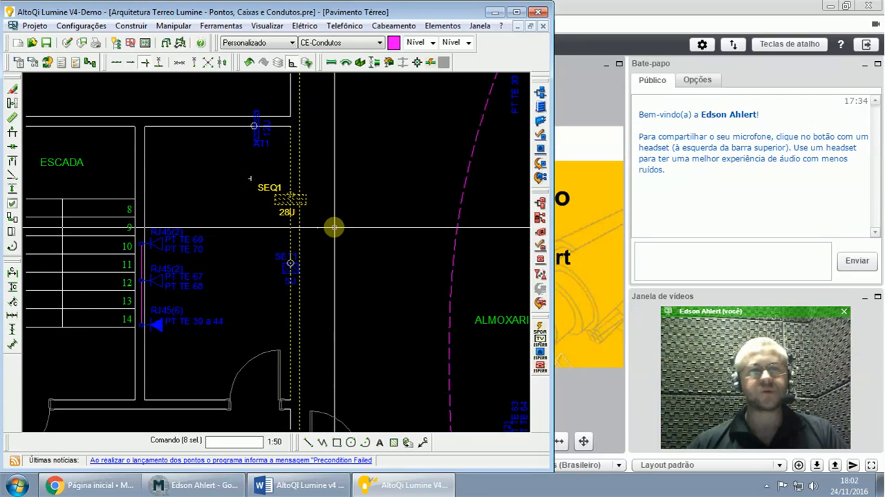
key("Escape")
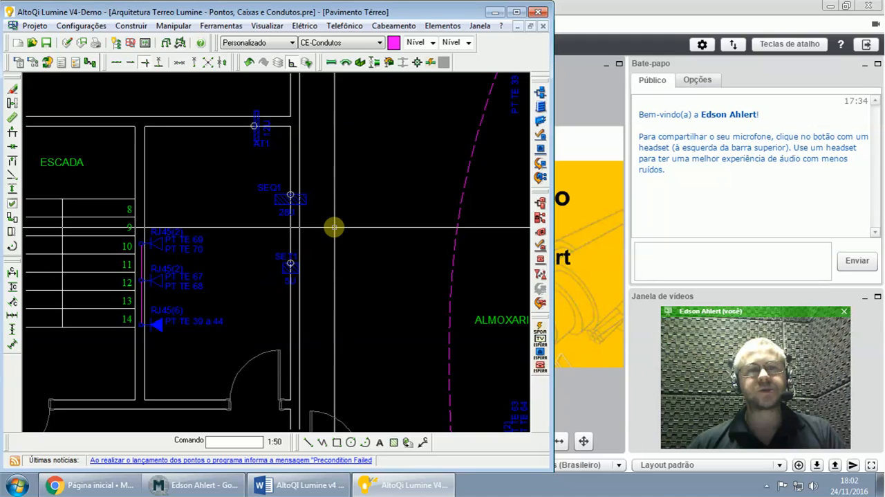
left_click_drag(326, 224, 247, 162)
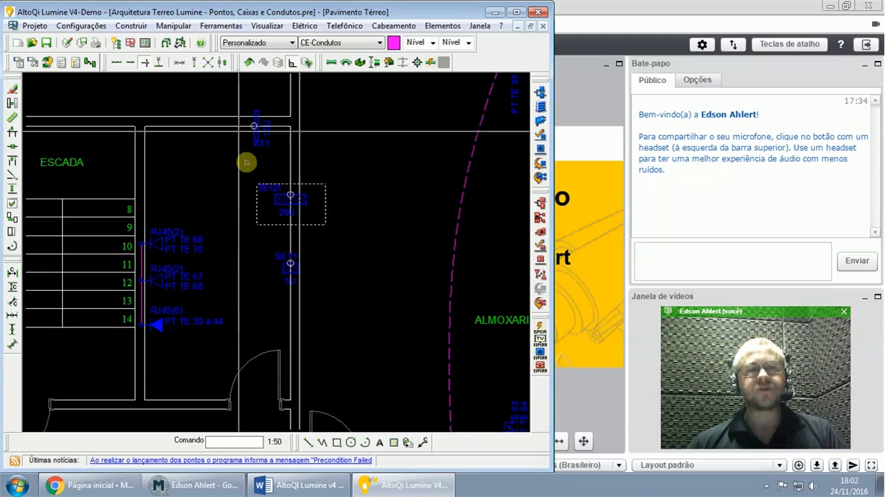
left_click_drag(237, 108, 305, 167)
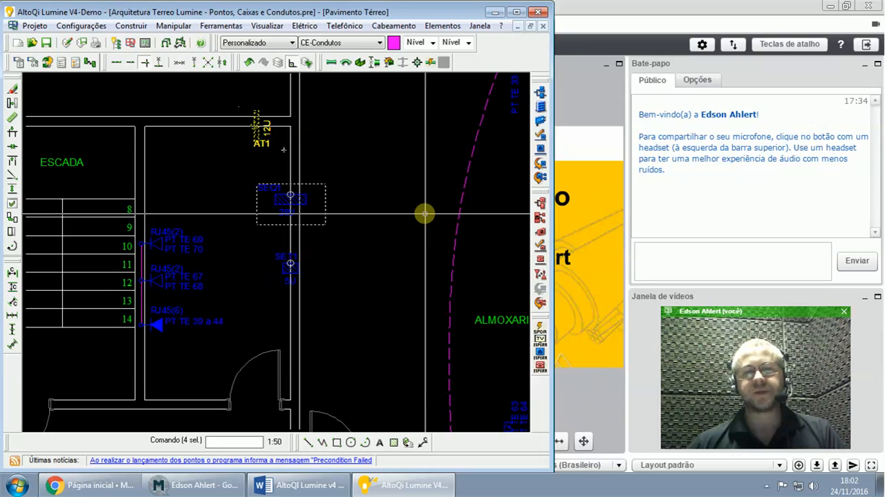
key("Escape")
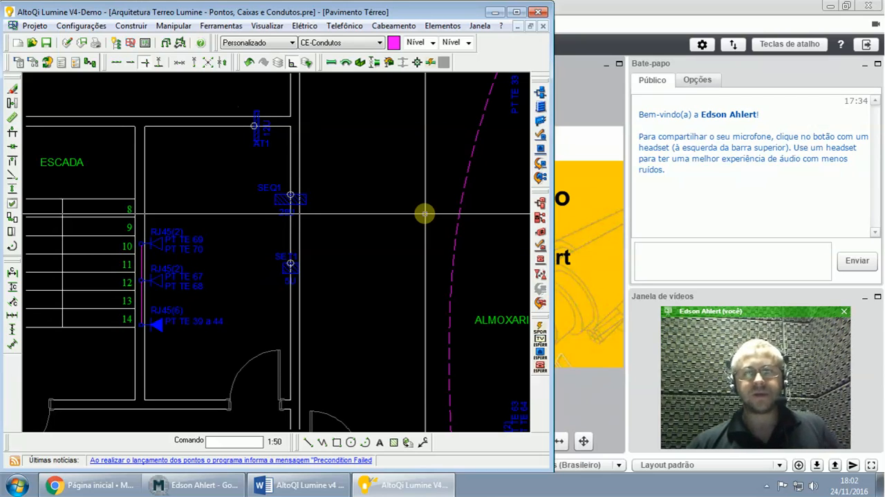
- Switch to the Word guide and advance to the page with the instructions for associating the racks
mouse_move(300, 489)
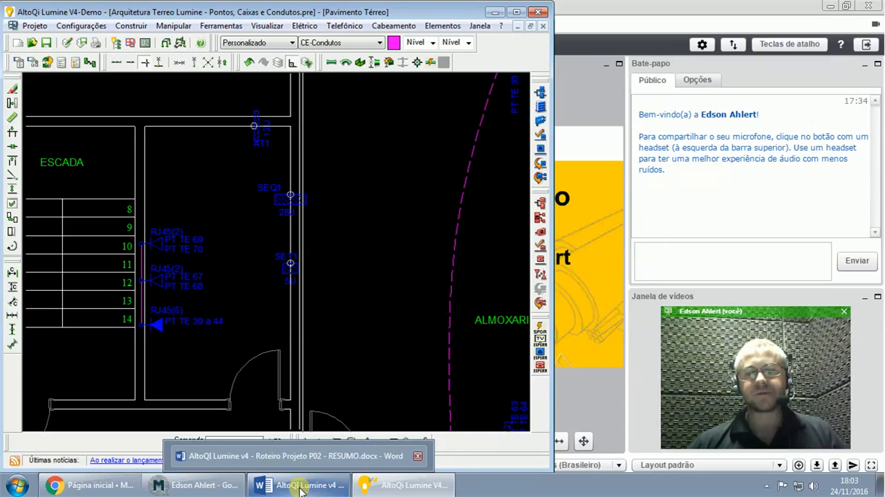
left_click(300, 488)
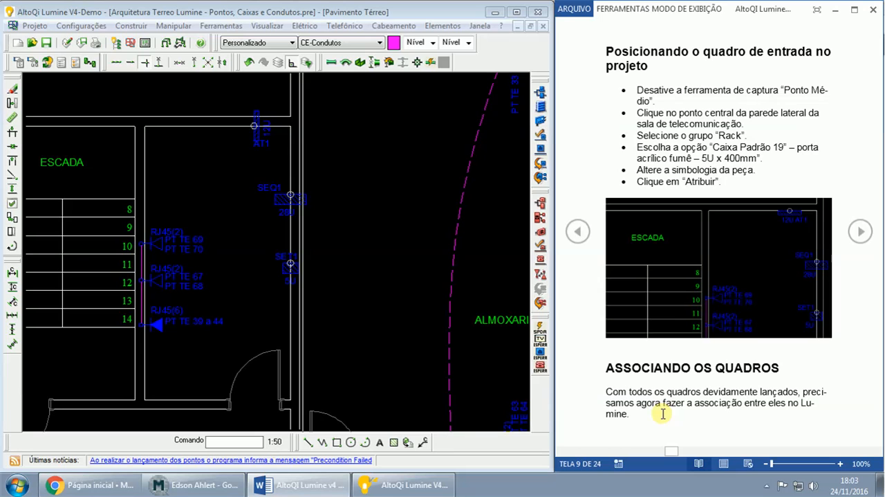
left_click(858, 233)
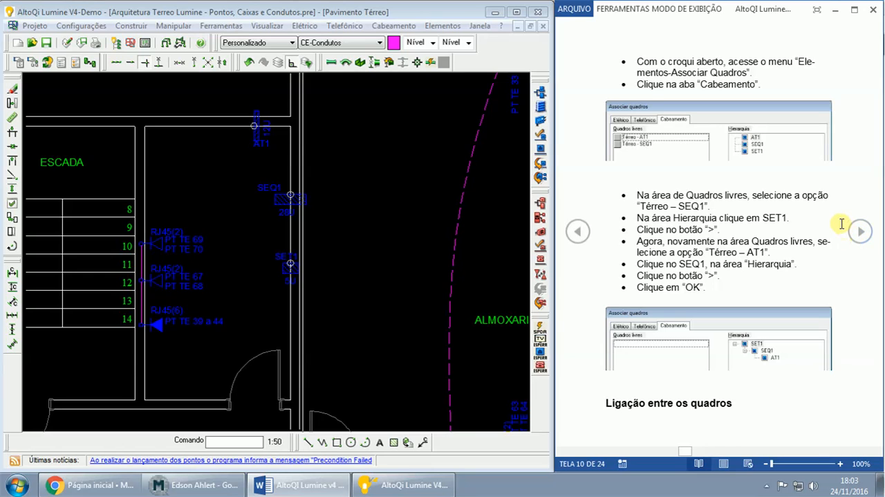
- Open the Associar quadros settings for Cabeamento in AltoQi Lumine
left_click(443, 26)
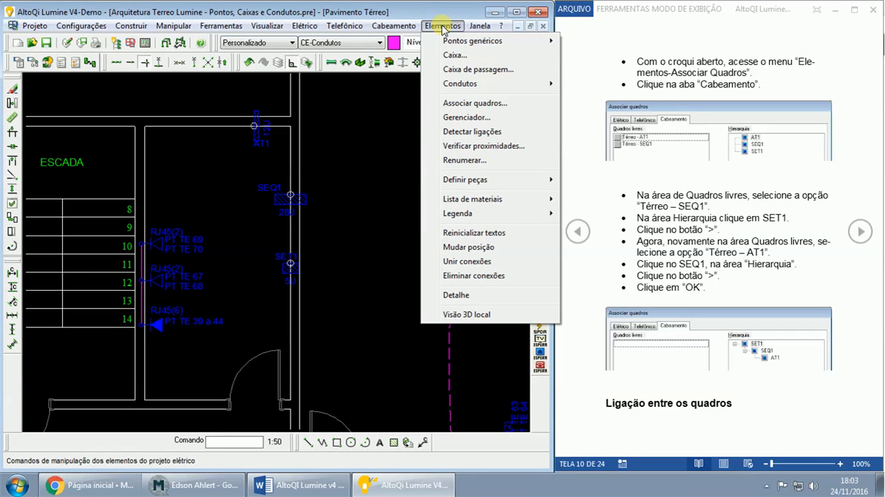
left_click(466, 103)
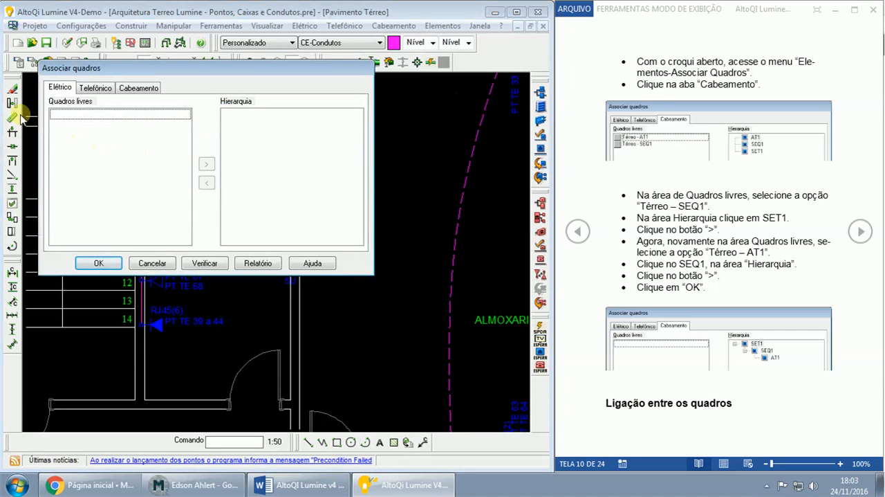
left_click(135, 89)
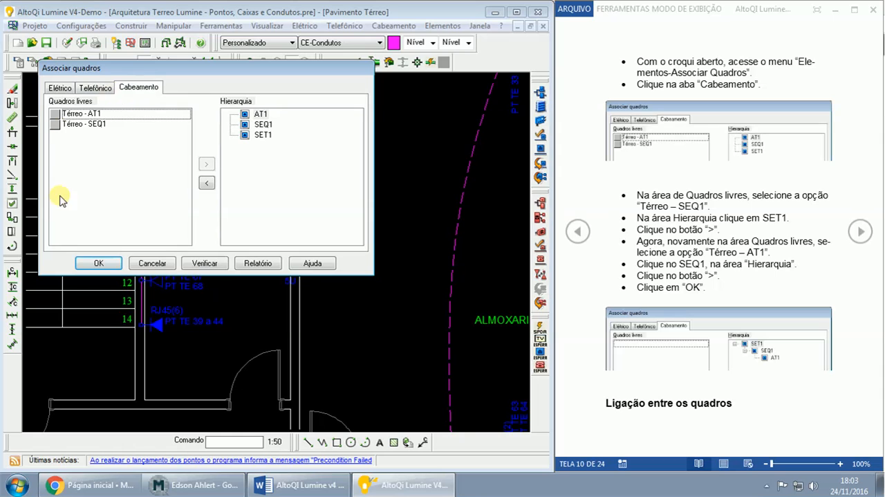
left_click(191, 487)
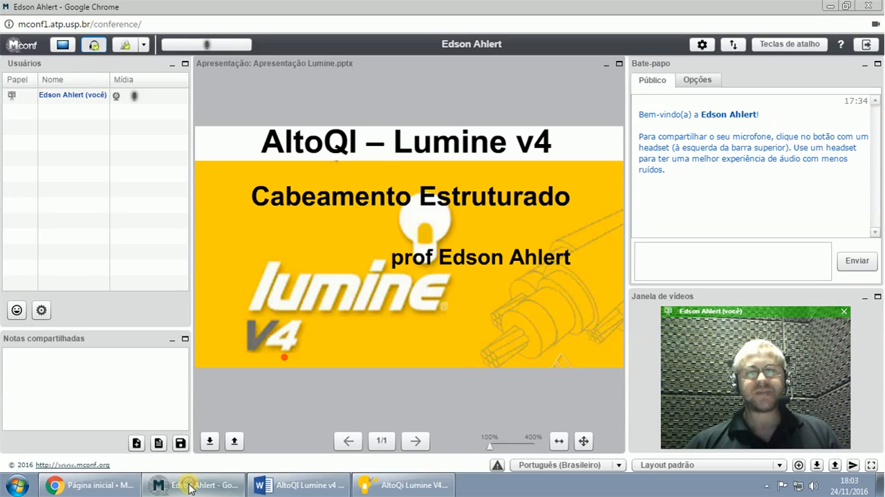
mouse_move(523, 452)
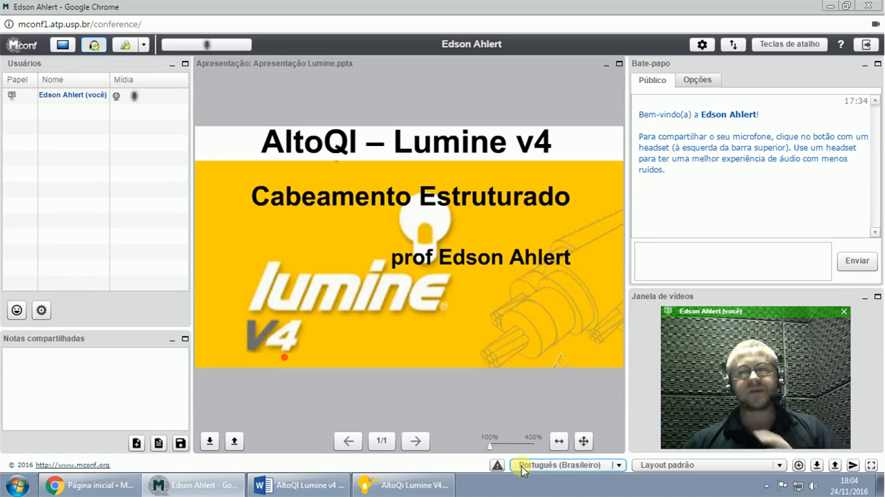
left_click(367, 487)
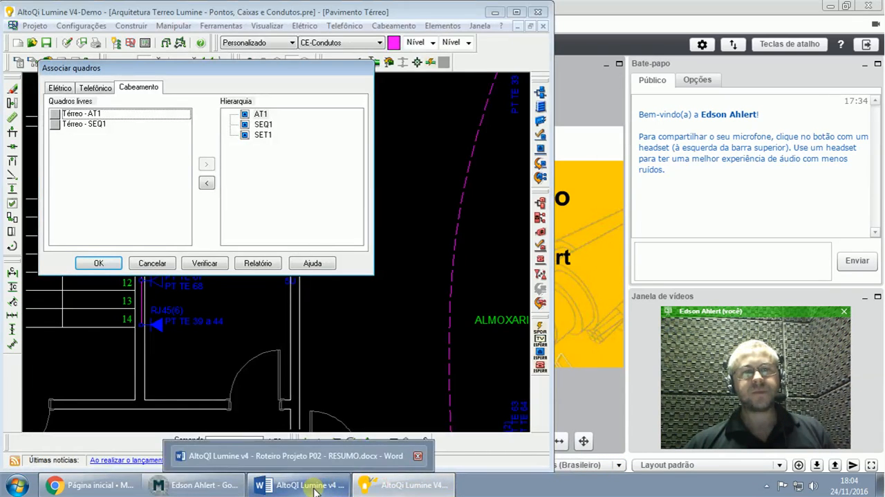
left_click(315, 487)
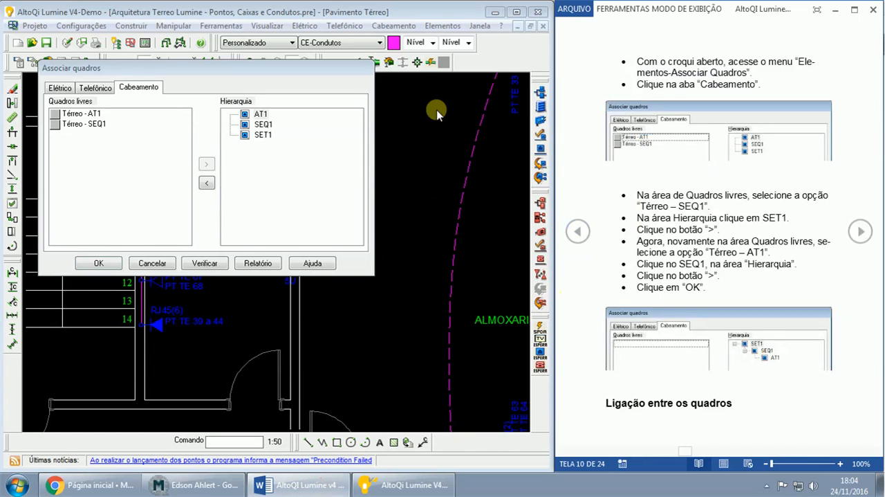
- Associate the free rack Térreo - AT1 under SEQ1 in the cabling hierarchy
left_click(90, 115)
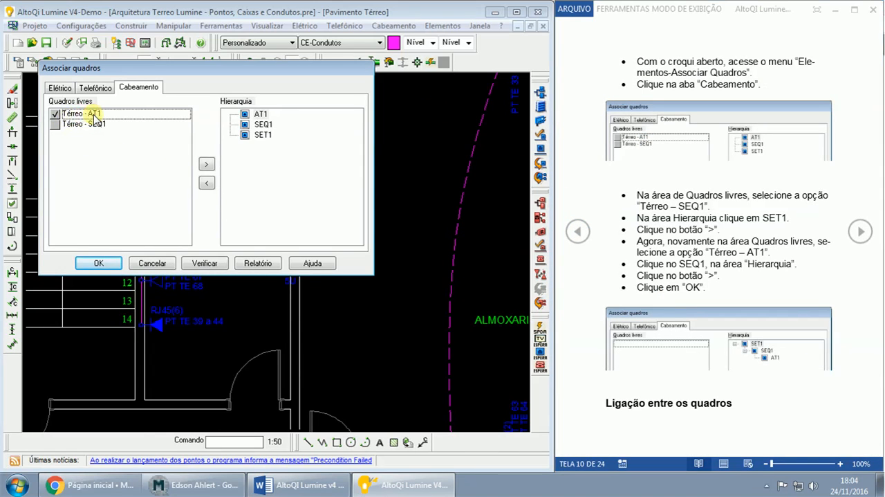
left_click(263, 125)
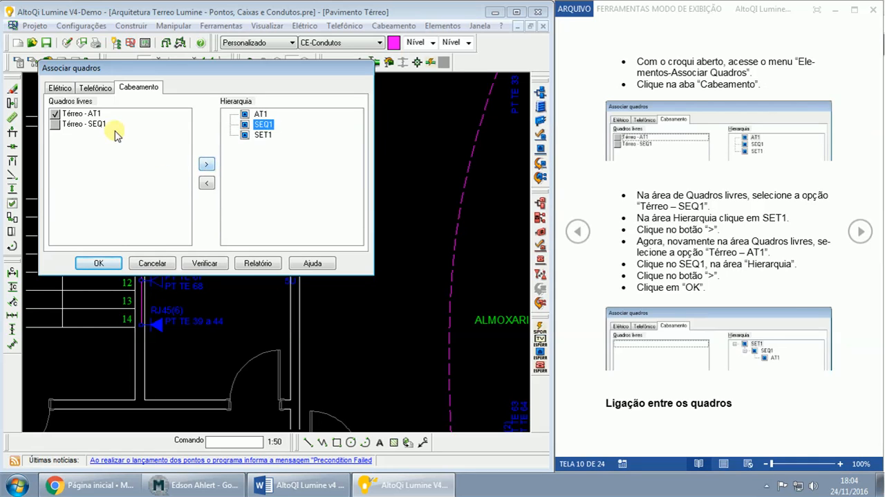
left_click(208, 166)
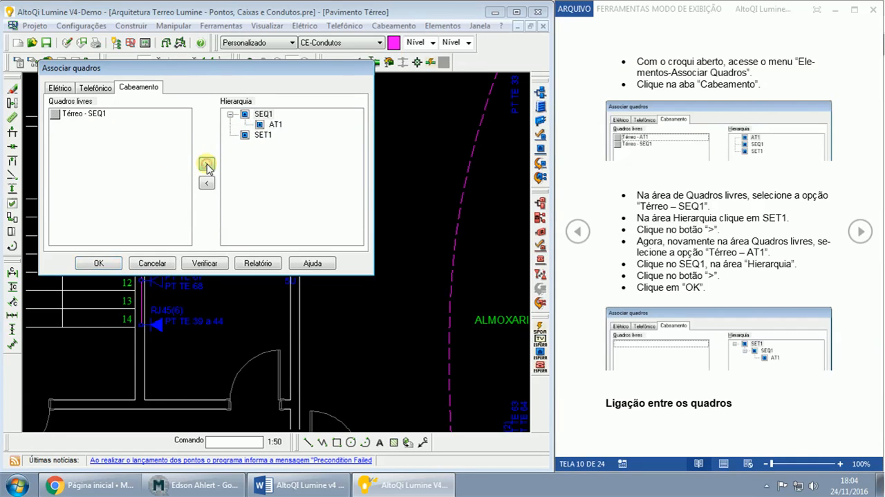
- Associate the free rack Térreo - SEQ1 under SET1, check the hierarchy levels and accept the associations
left_click(265, 123)
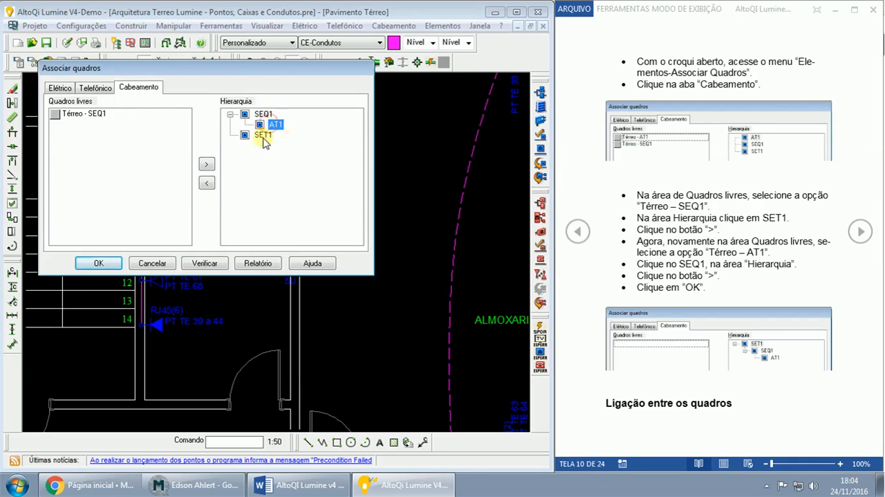
left_click(57, 116)
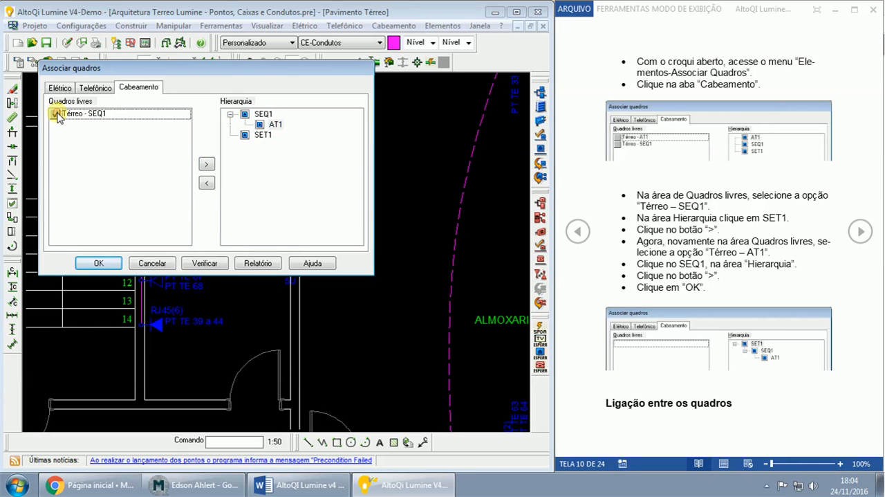
left_click(261, 136)
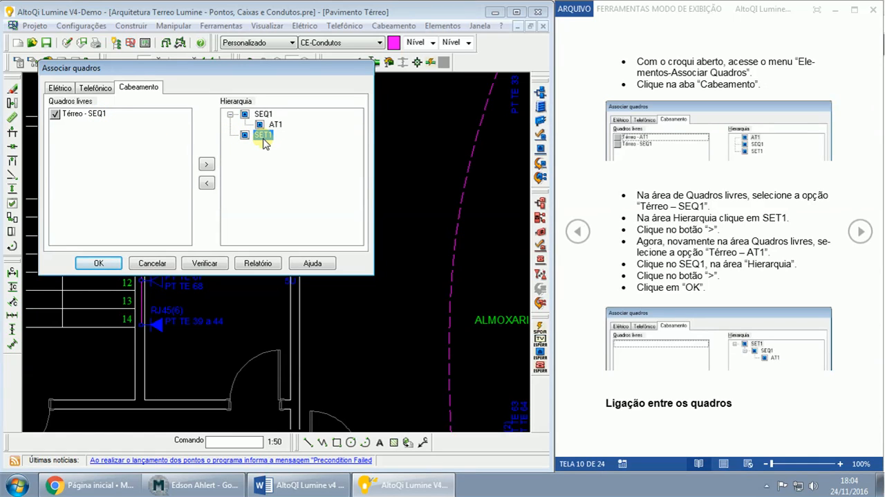
left_click(208, 165)
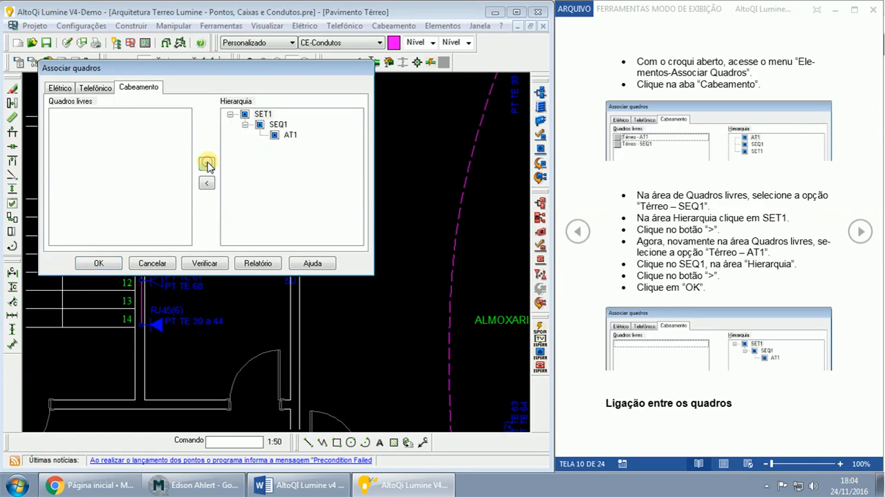
left_click(261, 115)
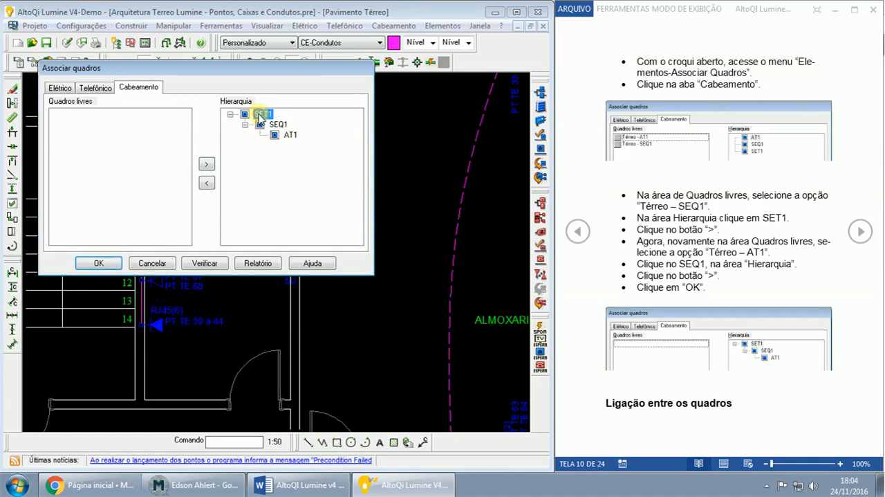
left_click(289, 134)
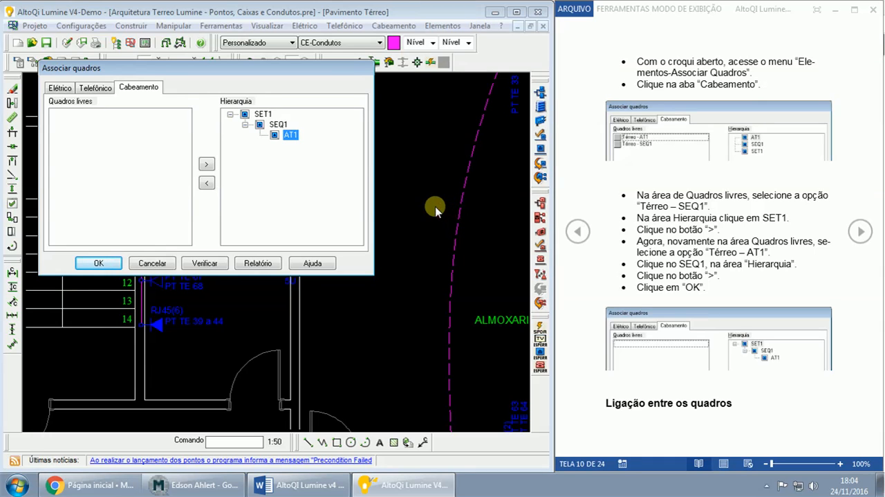
left_click(99, 264)
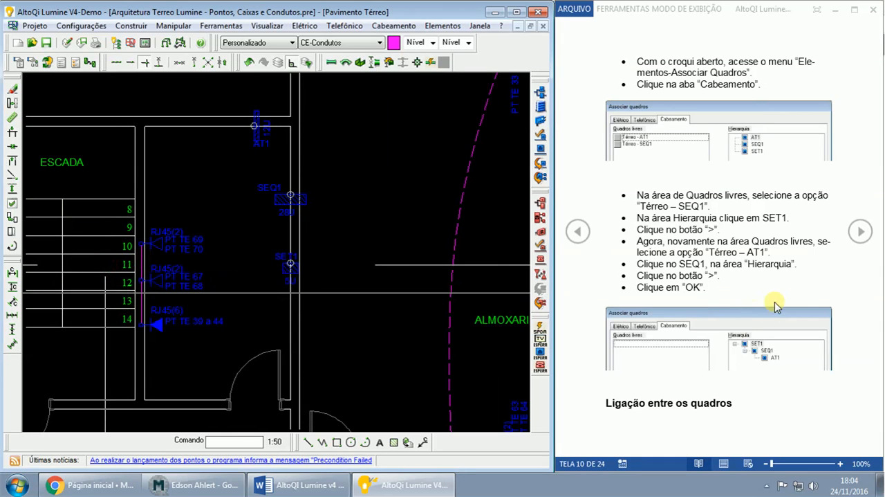
- Review the Word guide's rack association instructions and example hierarchy, down to the heading Ligação entre os quadros
left_click(698, 14)
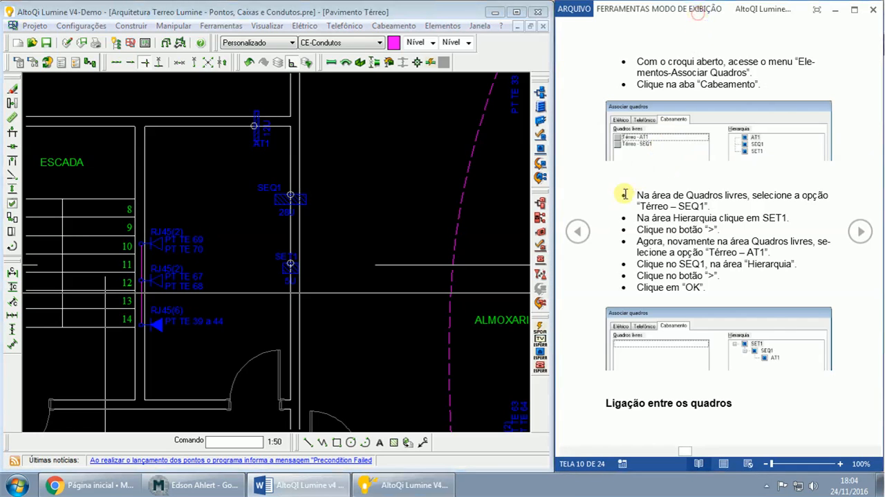
left_click_drag(635, 195, 735, 281)
left_click(729, 325)
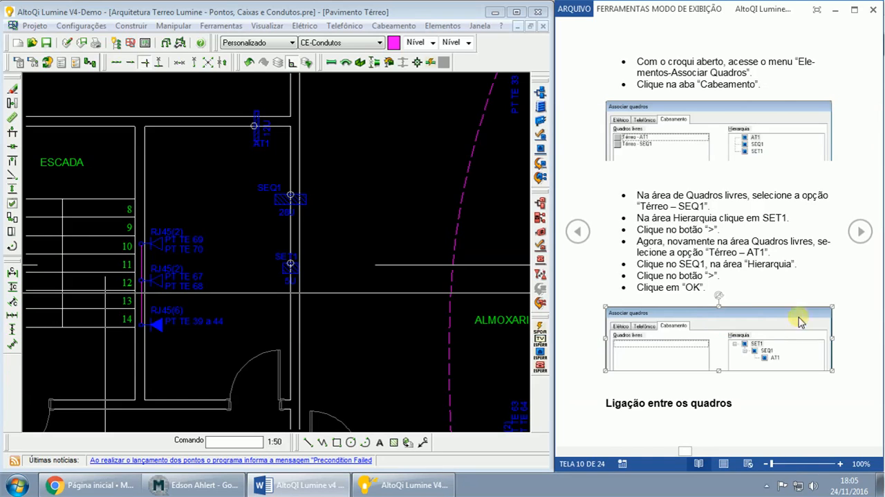
left_click_drag(605, 399, 748, 375)
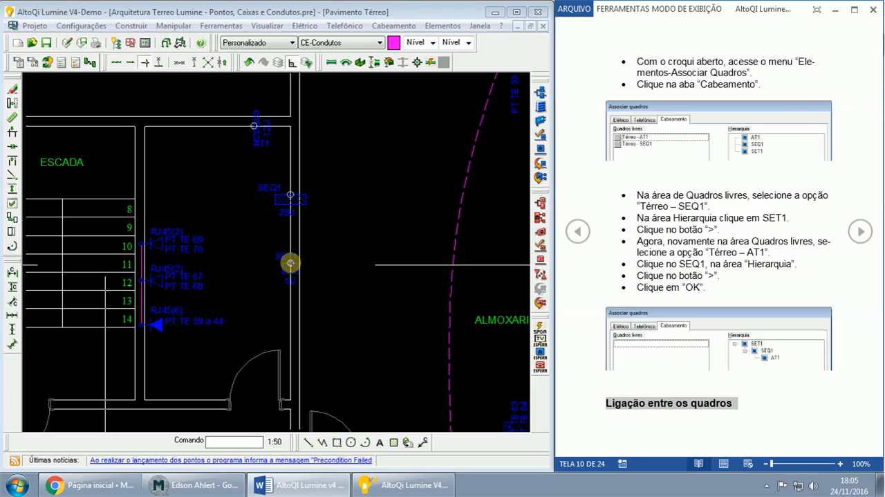
- Review the Word guide's page on connections in the floor's telecommunications rack, and return the guide to reading mode
left_click(861, 232)
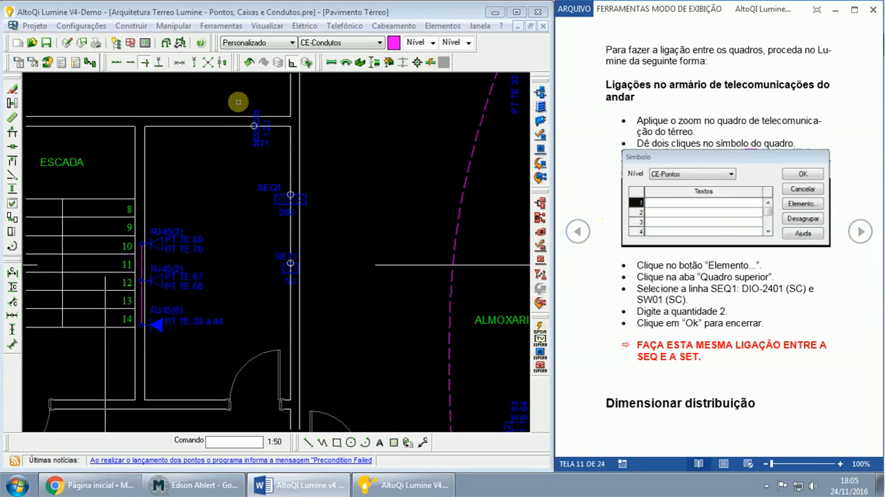
key("Escape")
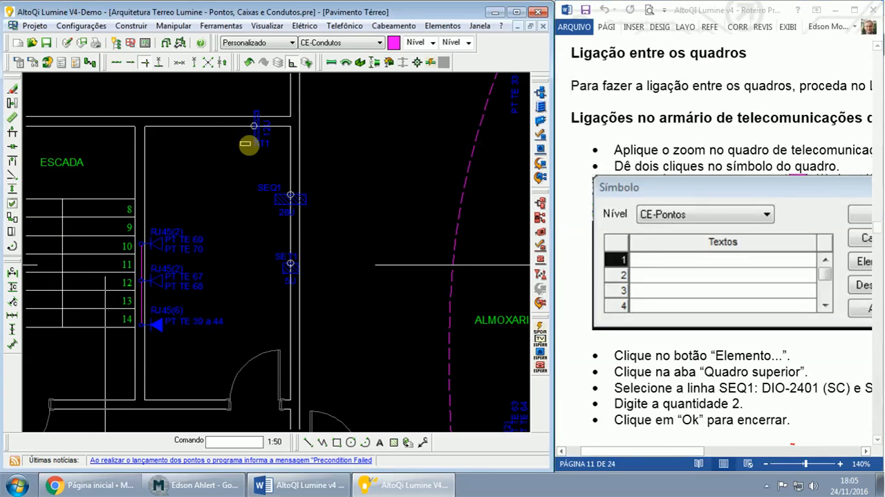
scroll(251, 142, "up", 2)
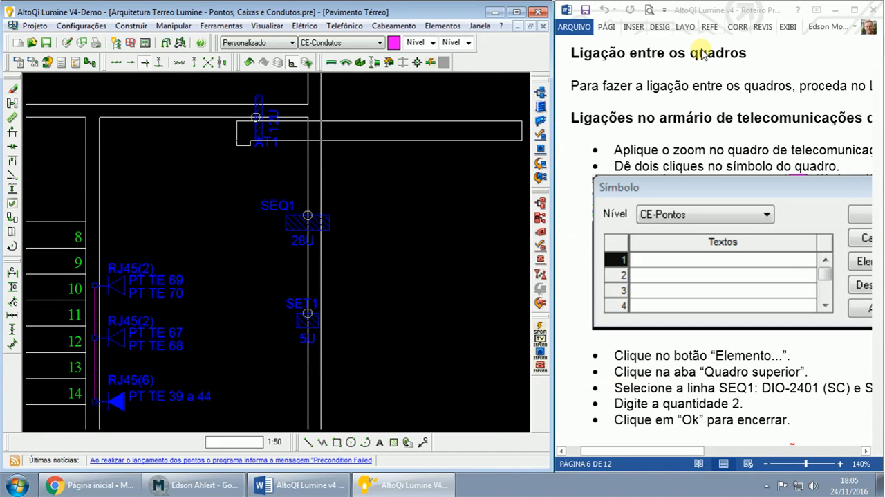
left_click(706, 12)
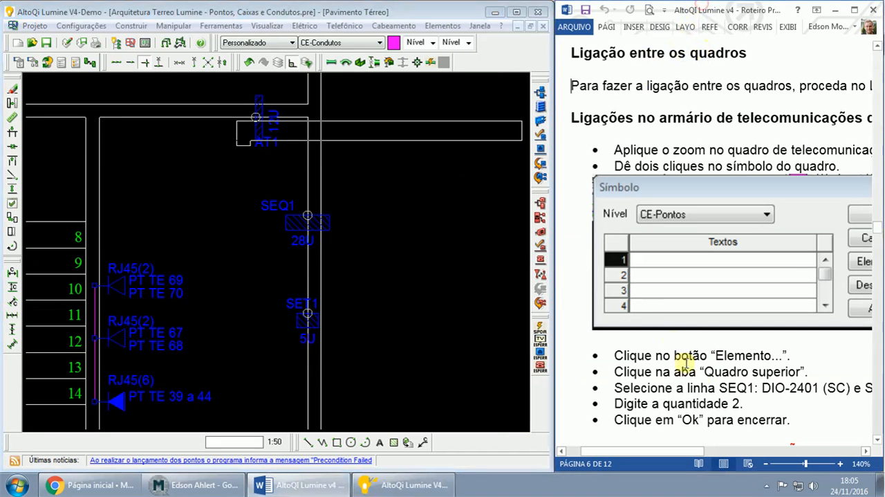
left_click(698, 463)
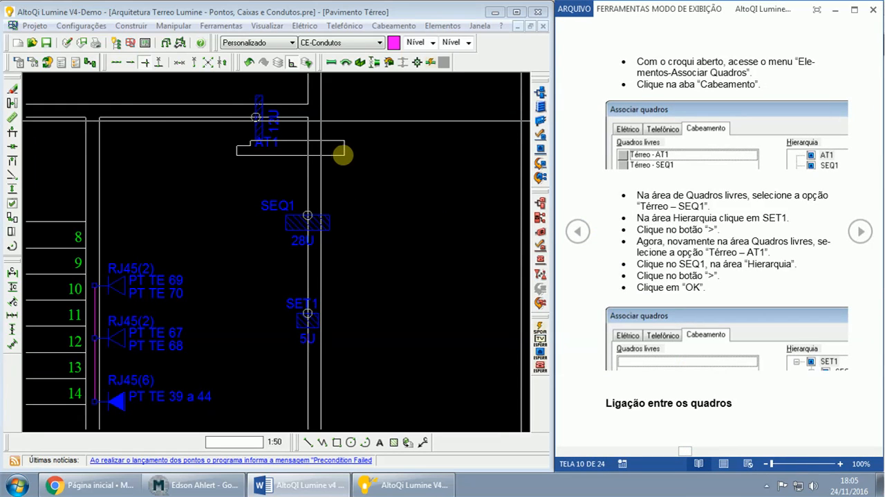
key("Escape")
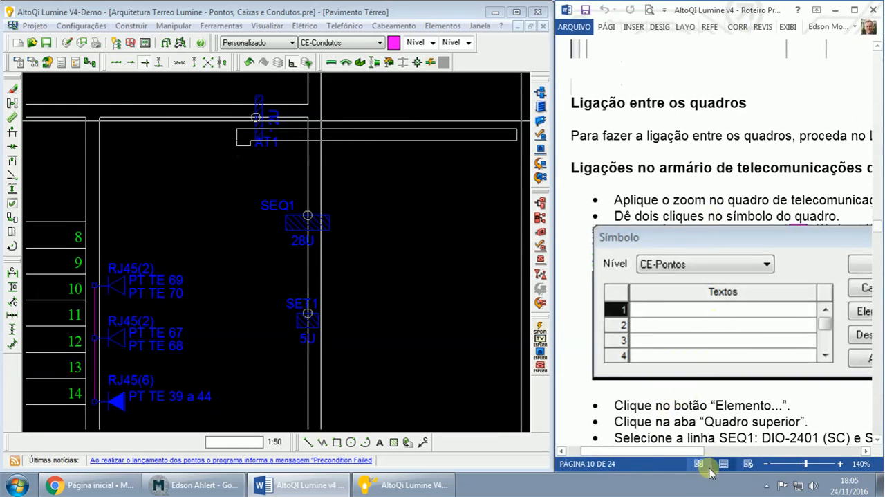
left_click(699, 462)
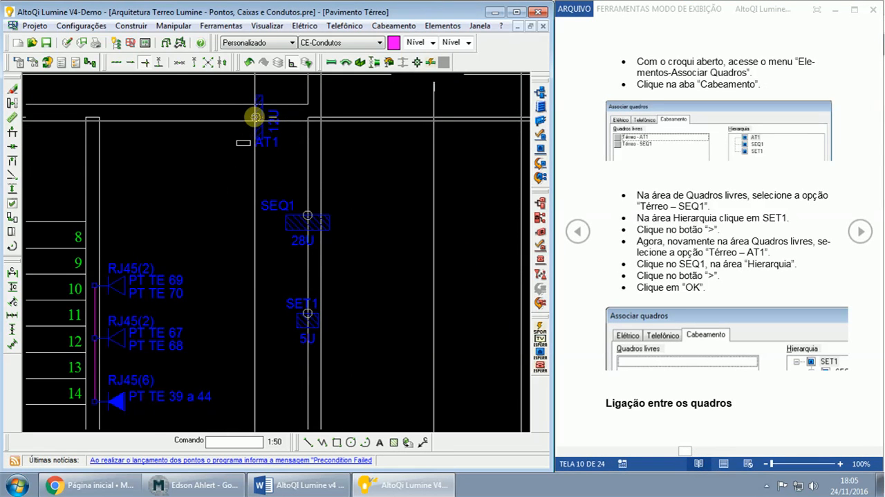
left_click(258, 115)
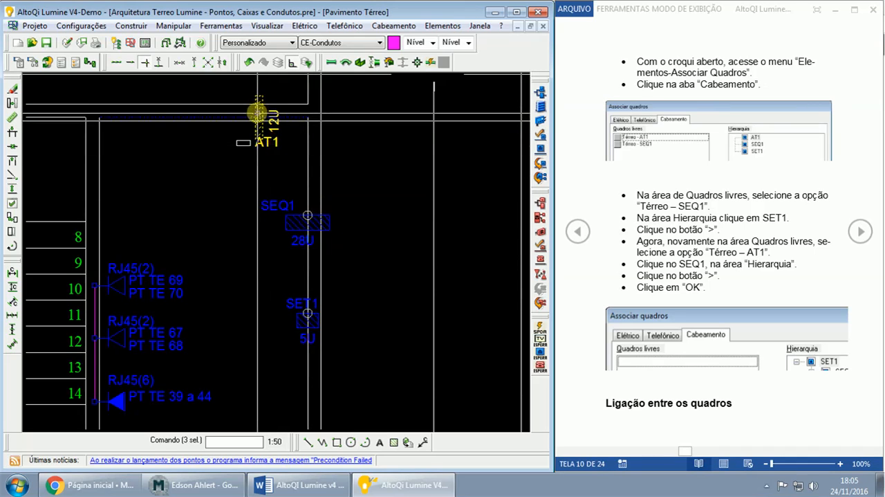
left_click(256, 114)
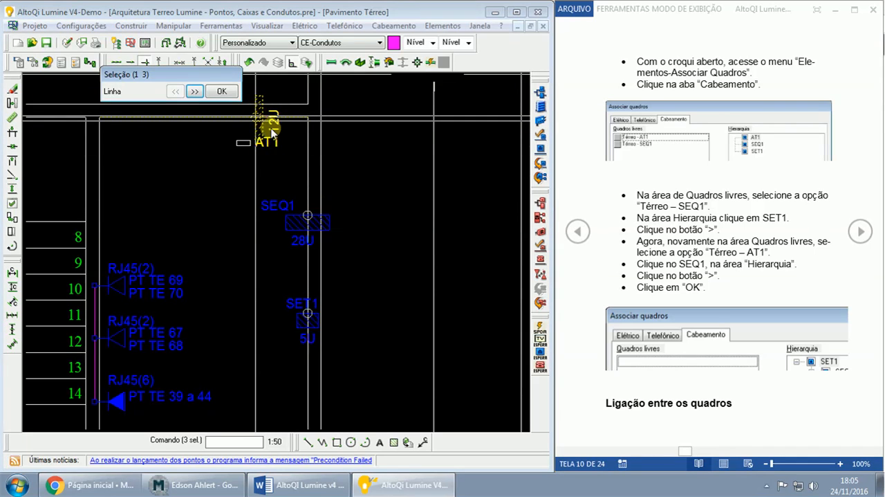
key("Escape")
left_click(243, 196)
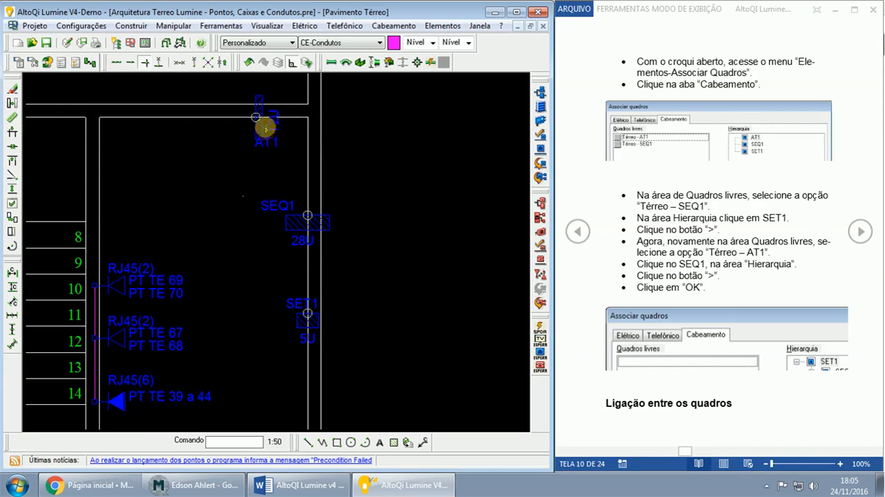
- In AltoQi Lumine, open the element settings of rack AT1 from its symbol on the ground-floor plan
scroll(255, 187, "up", 2)
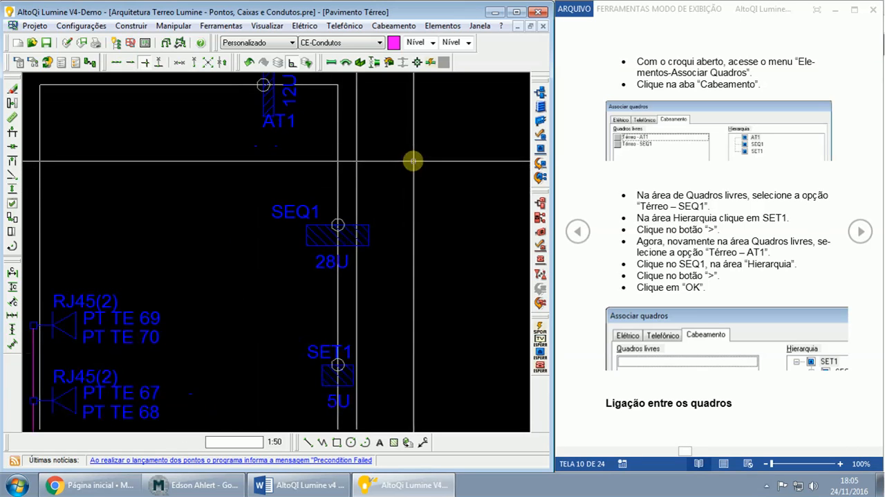
middle_click_drag(419, 174, 397, 253)
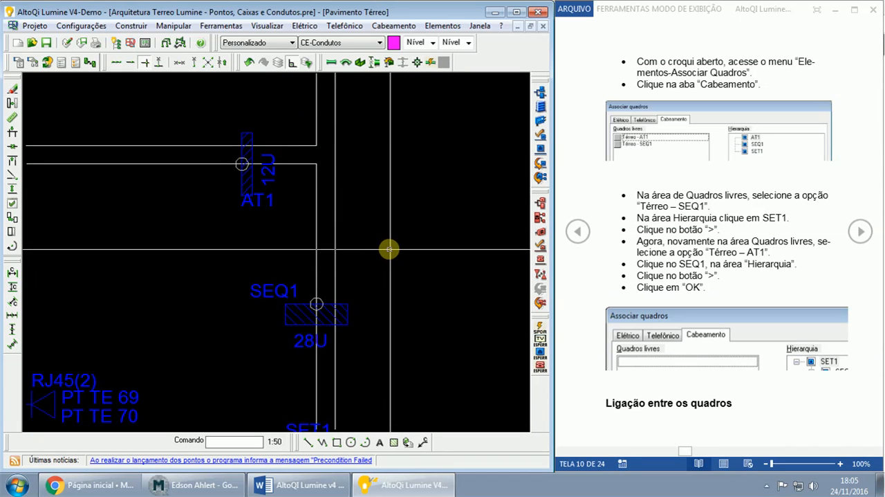
middle_click(390, 244)
middle_click(390, 244)
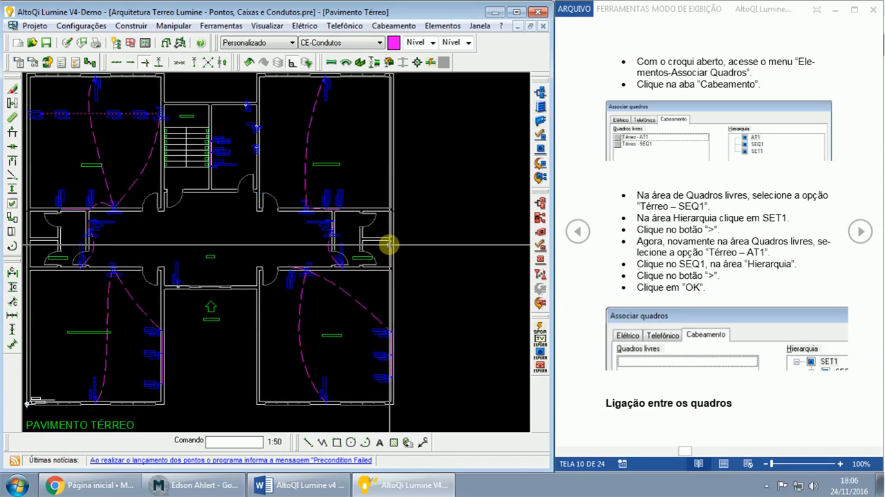
scroll(309, 205, "up", 5)
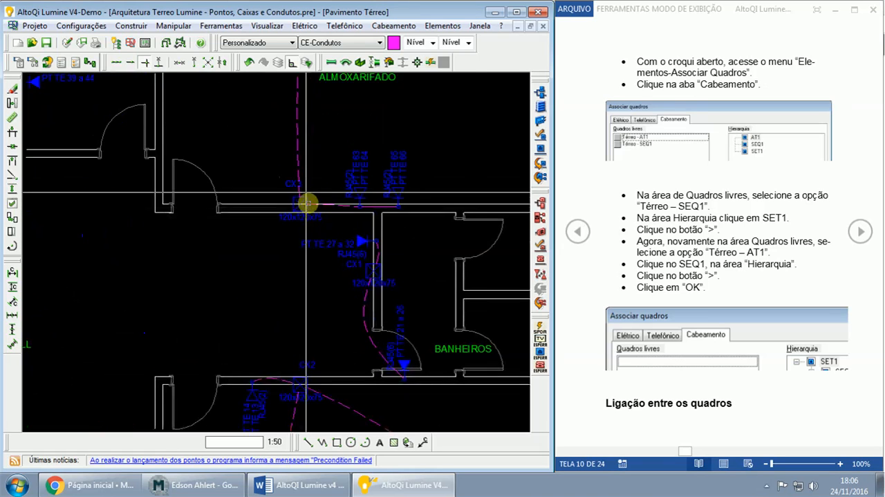
middle_click_drag(290, 150, 416, 367)
scroll(321, 246, "up", 3)
middle_click_drag(328, 173, 415, 313)
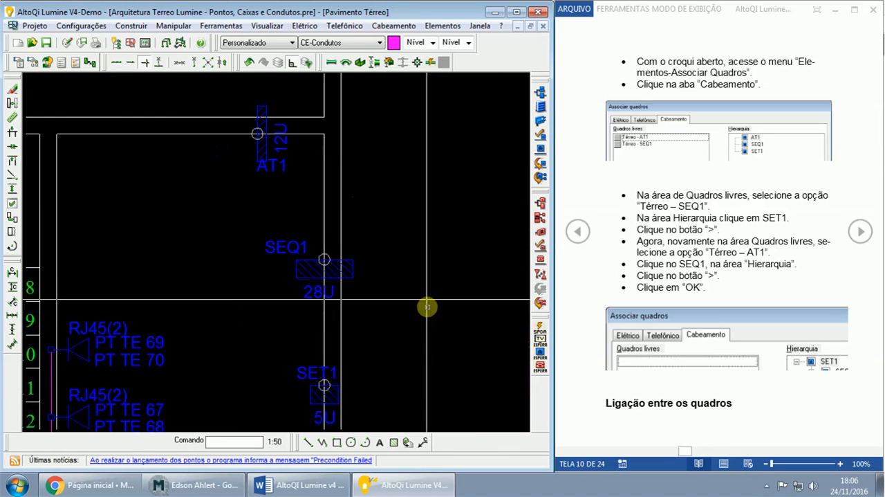
left_click(260, 132)
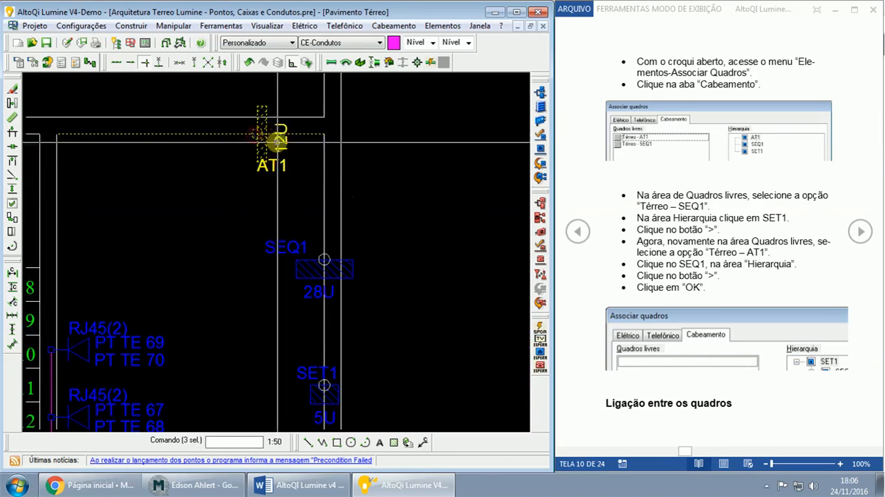
double_click(263, 135)
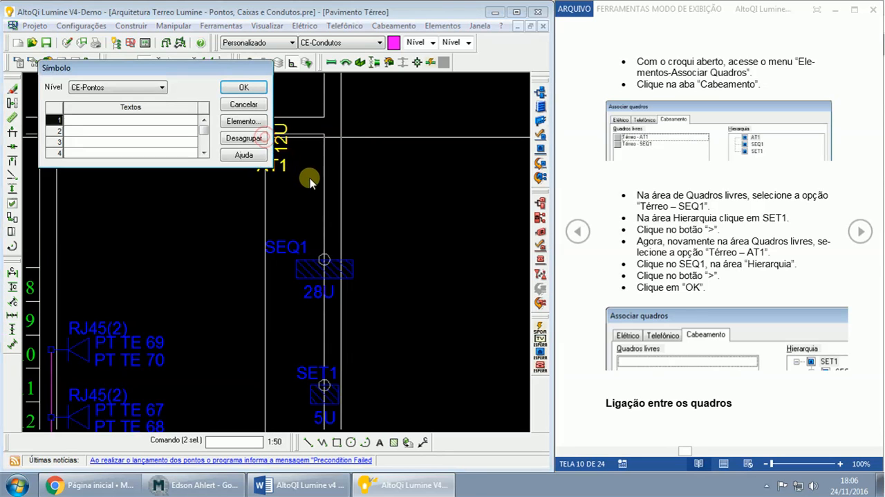
left_click(241, 121)
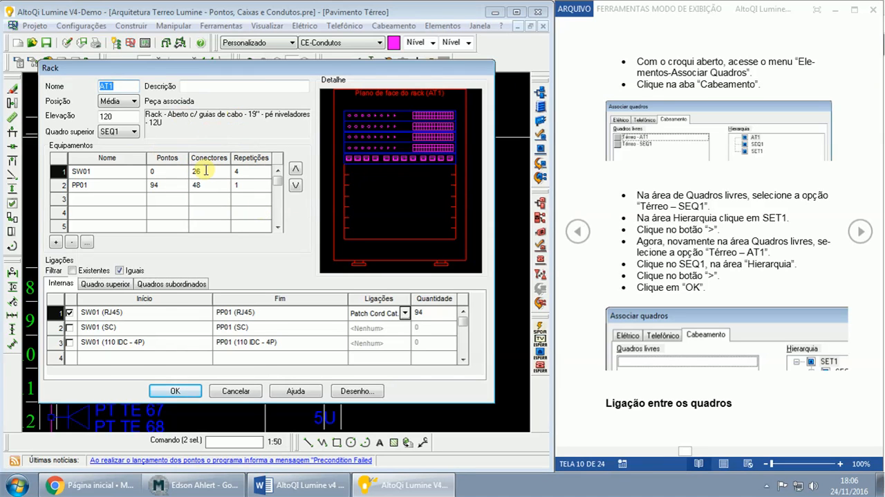
- Following the guide's rack connection page, enable AT1's upper-panel connection from SEQ1: DIO-2401 (SC) to SW01 (SC)
left_click(860, 235)
left_click(859, 235)
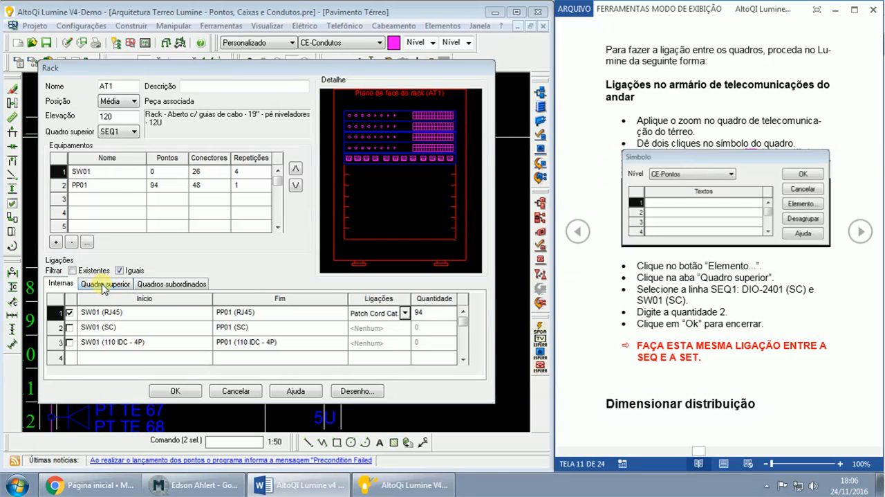
left_click(119, 83)
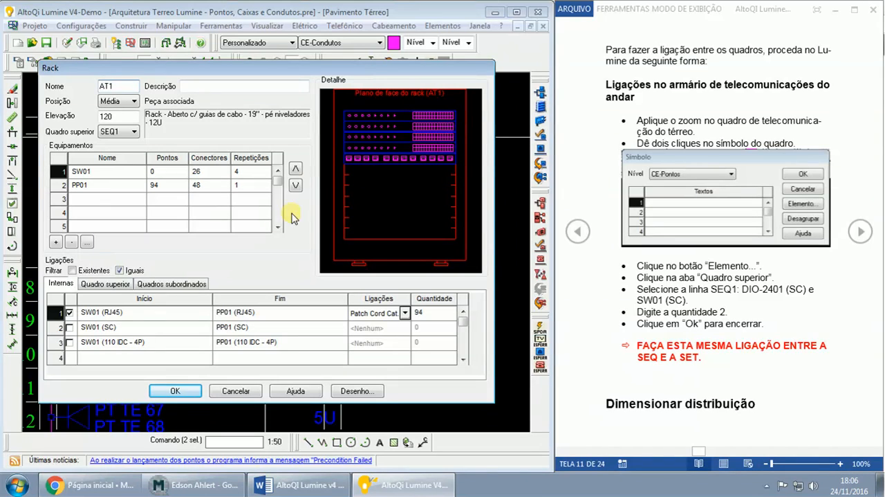
left_click(98, 286)
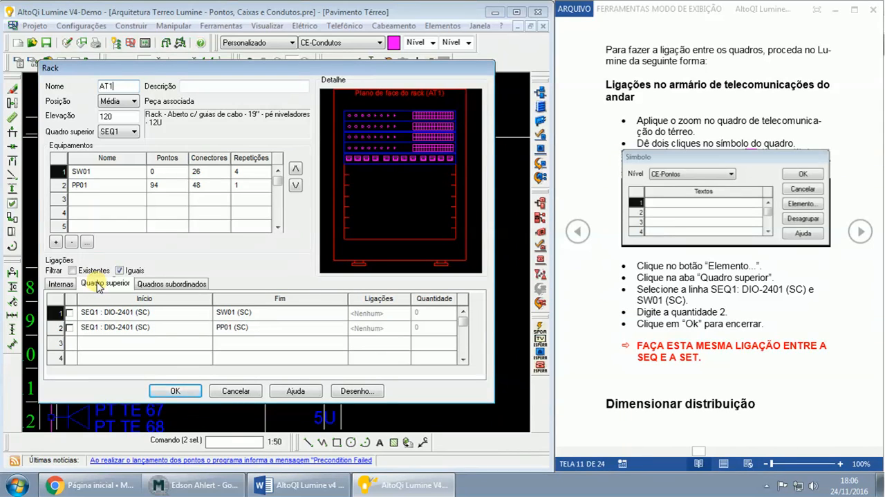
left_click(69, 312)
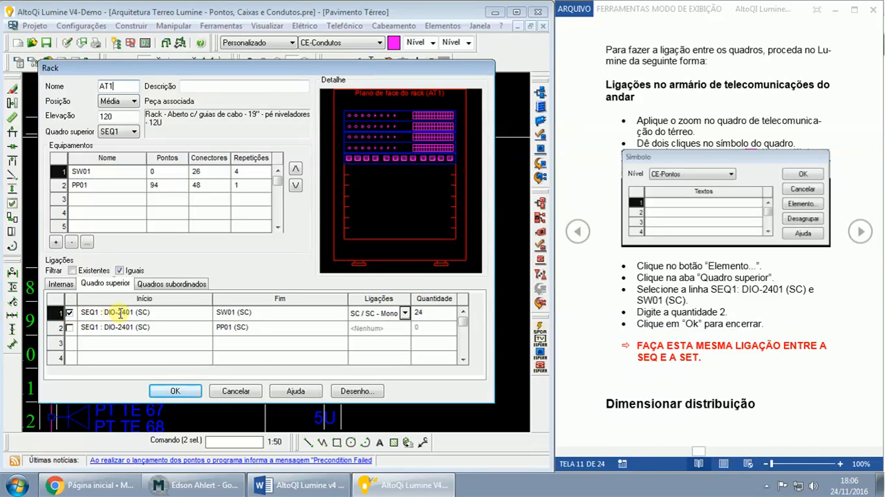
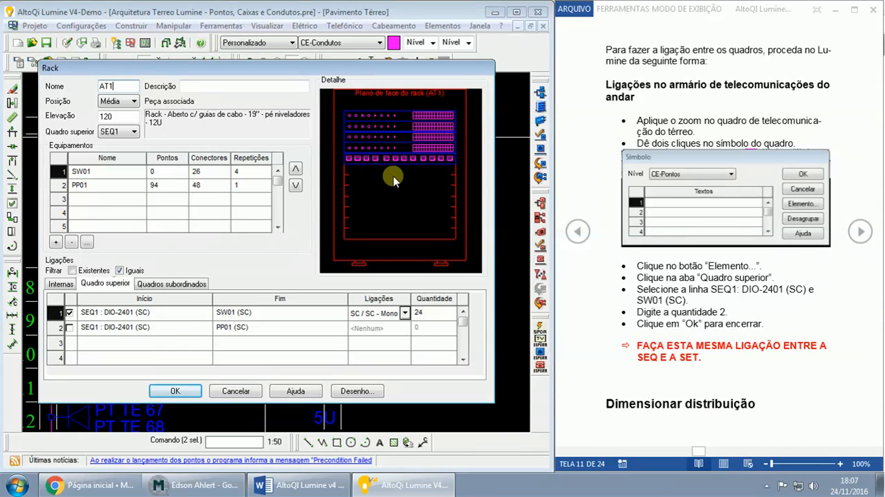
- Set AT1's connection from SEQ1: DIO-2401 (SC) to SW01 (SC) to SC / SC - Duplex (duo-fiber) with a quantity of 2
left_click(169, 312)
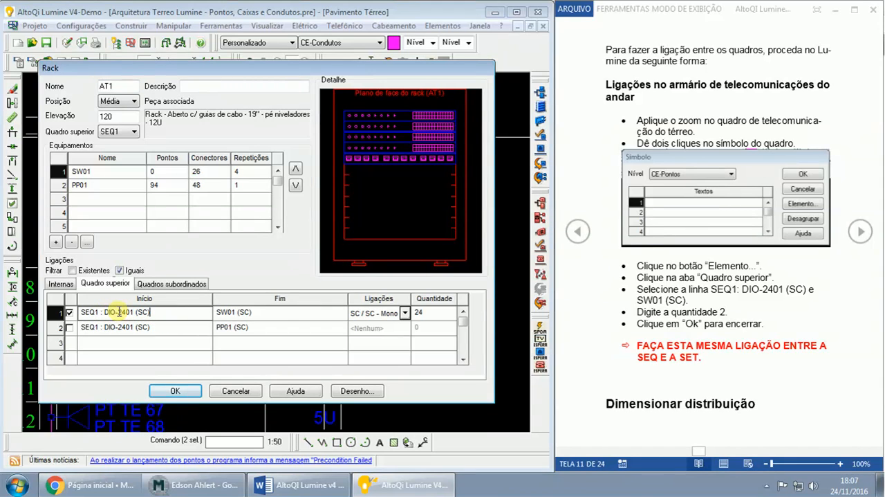
left_click(282, 314)
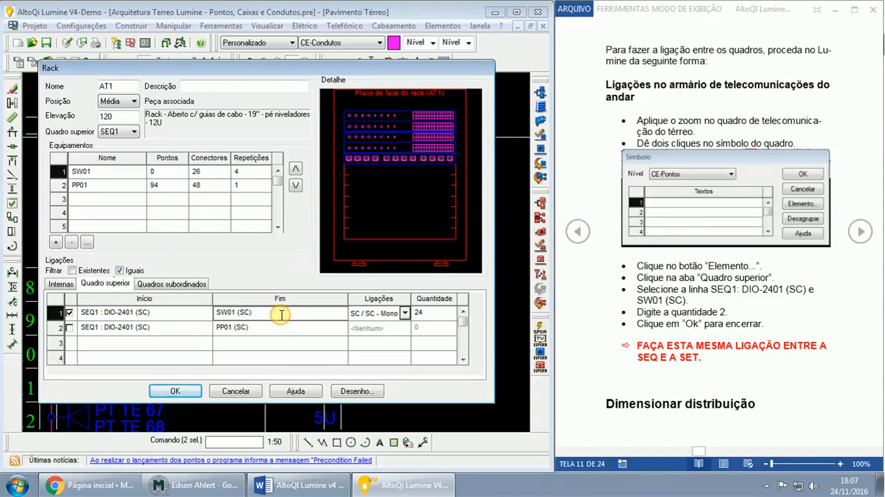
left_click(281, 315)
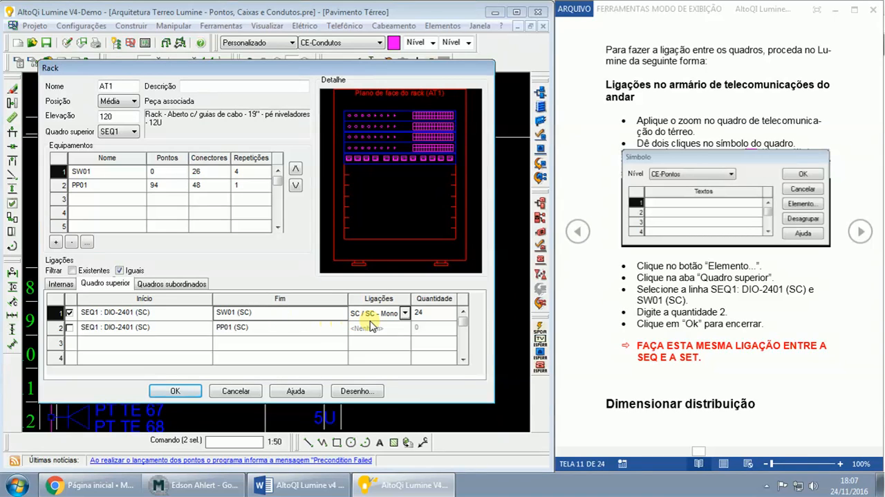
left_click(406, 315)
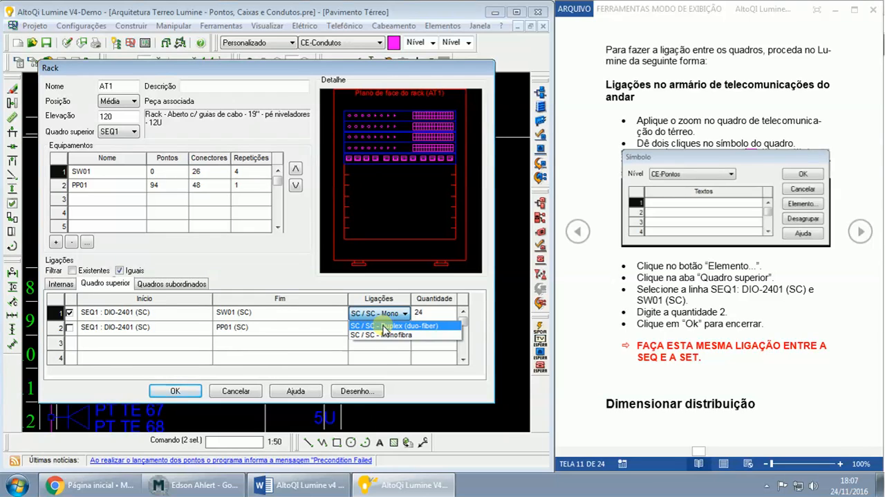
left_click(384, 326)
left_click(423, 313)
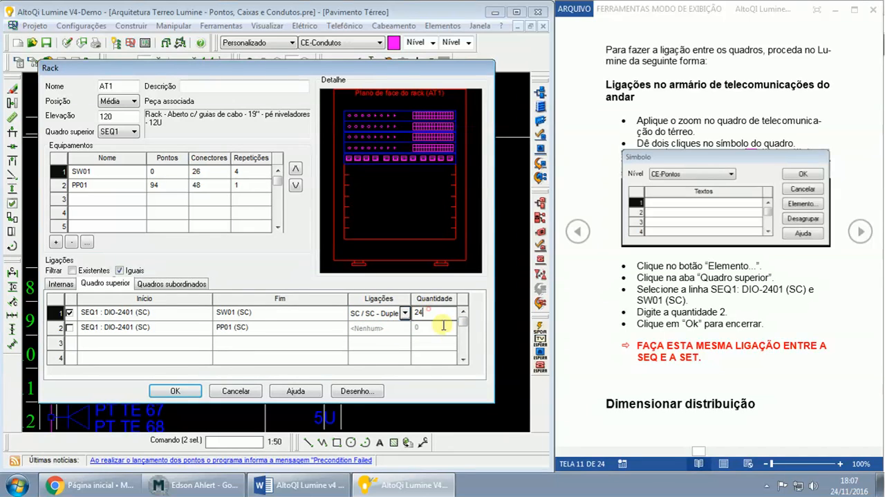
key("BackSpace")
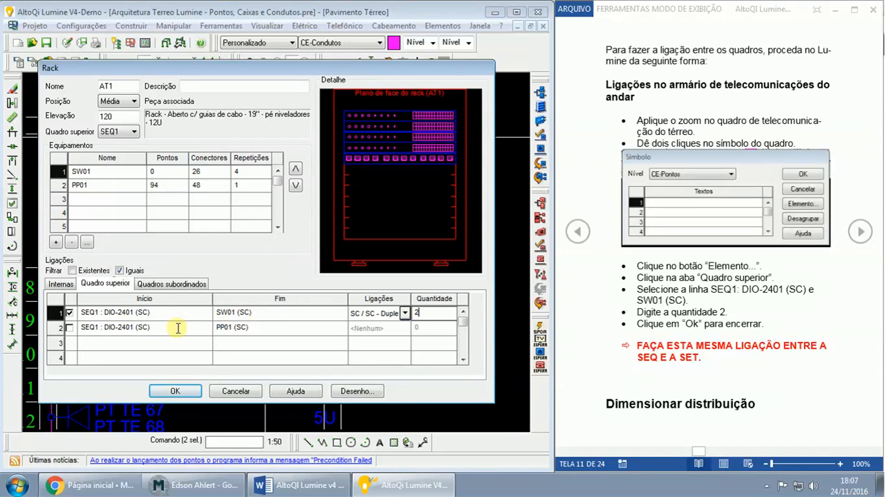
left_click(168, 391)
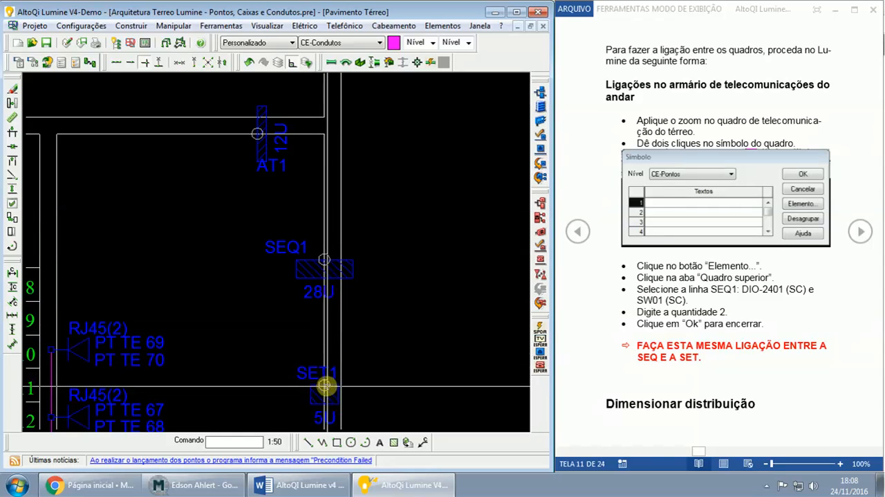
- Open the element settings of rack SEQ1 and enable its upper-panel connection from SET1: DIO-2401 (SC) to DIO-2401 (SC)
left_click(333, 270)
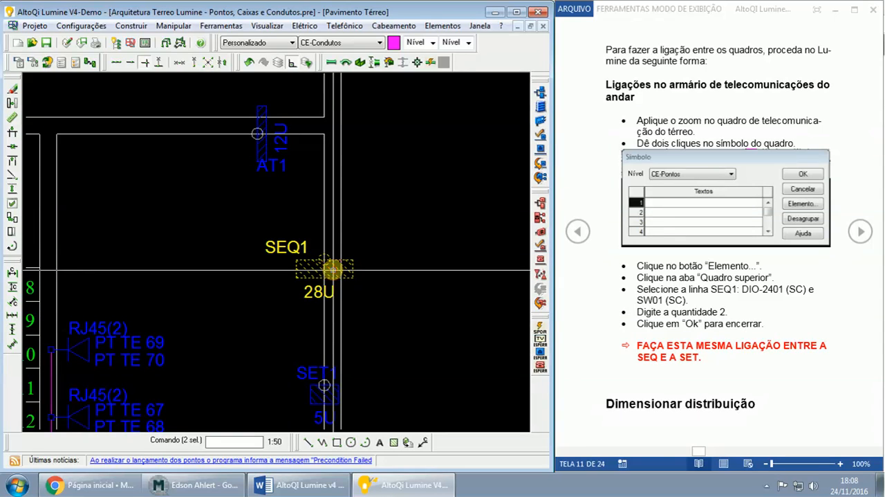
double_click(333, 269)
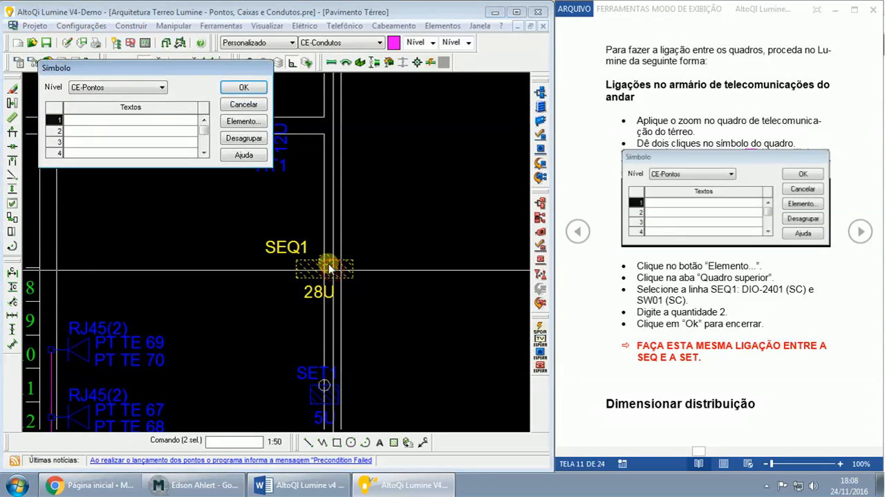
left_click(237, 122)
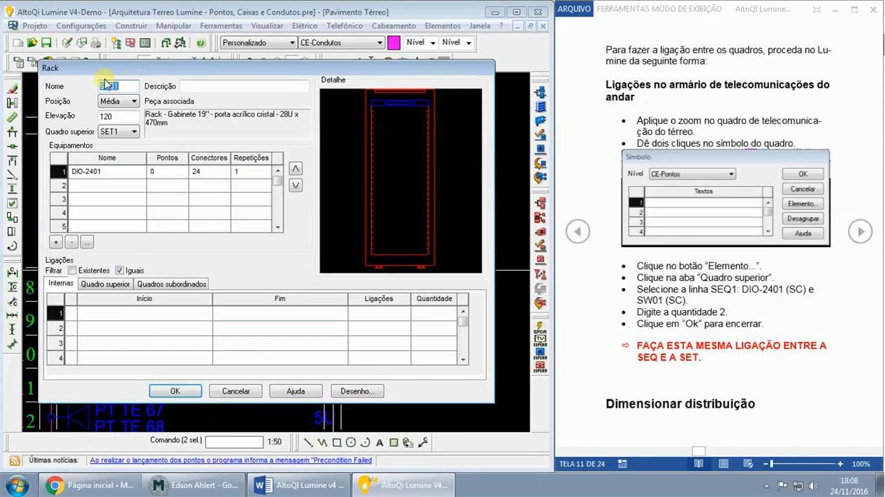
type("SEQ1")
left_click(99, 285)
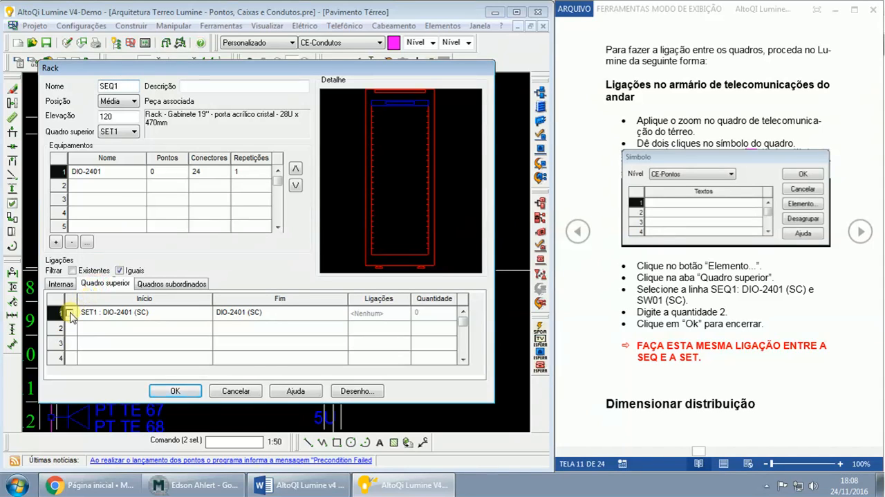
left_click(69, 314)
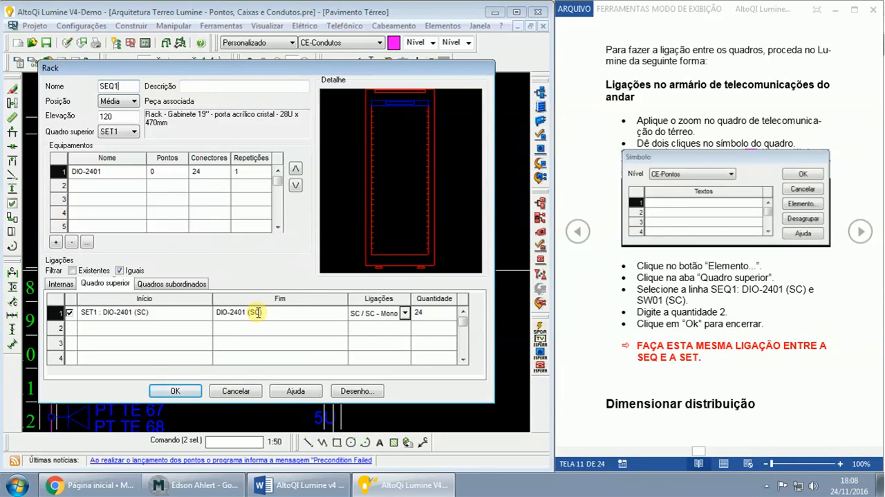
- Set SEQ1's connection from SET1 to SC / SC - Duplex (duo-fiber) with a quantity of 2 and apply the rack settings
left_click(405, 314)
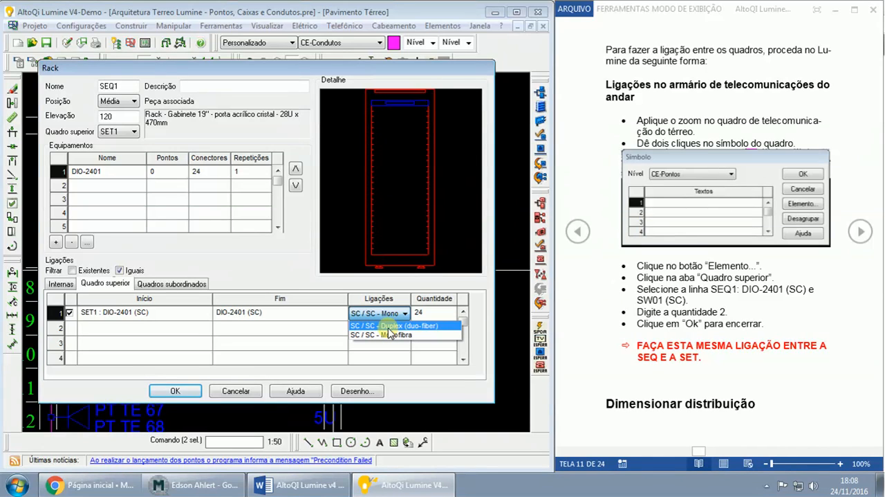
left_click(389, 327)
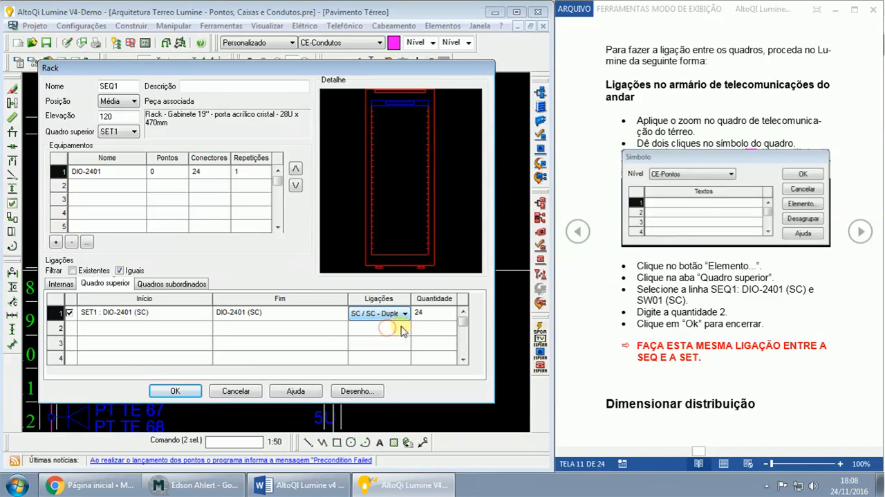
left_click(430, 315)
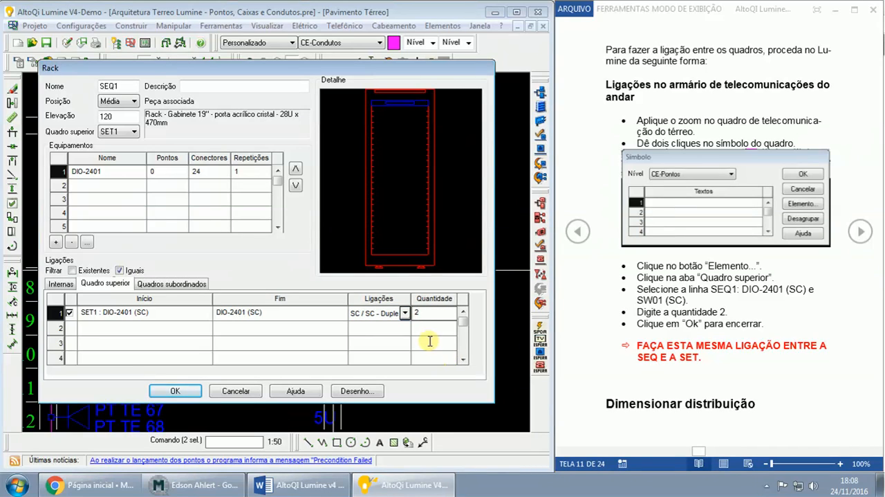
left_click(405, 313)
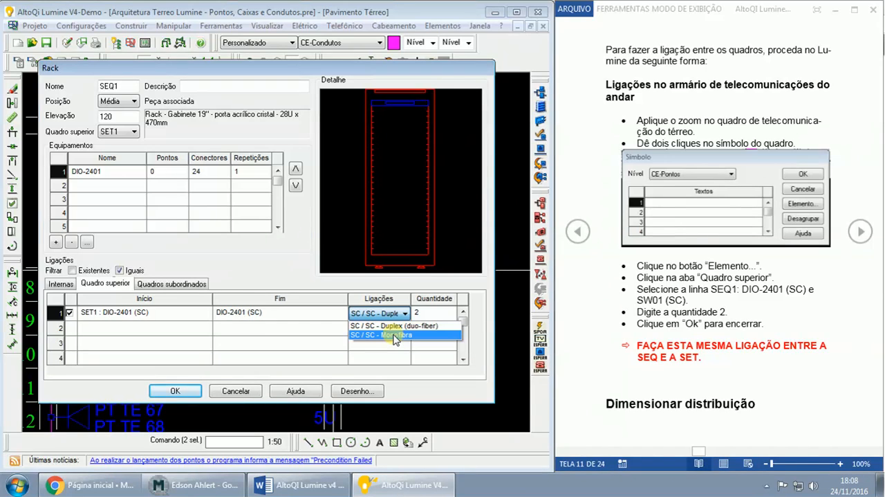
left_click(394, 326)
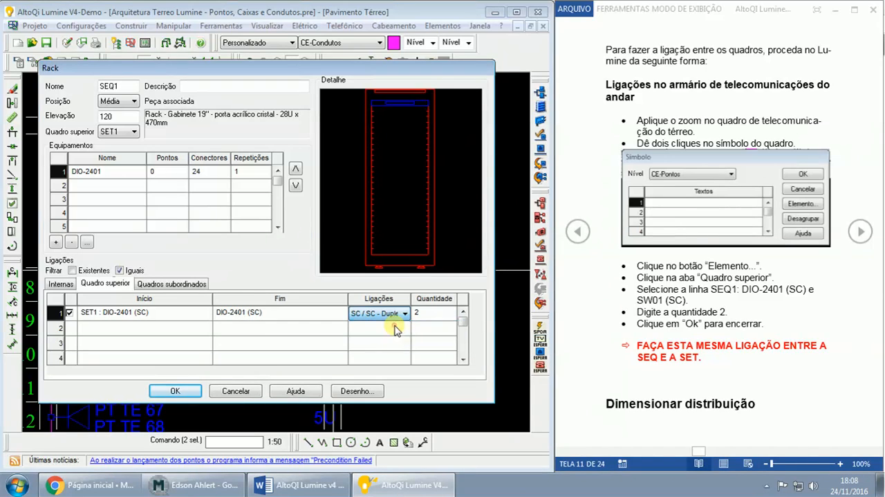
left_click(423, 313)
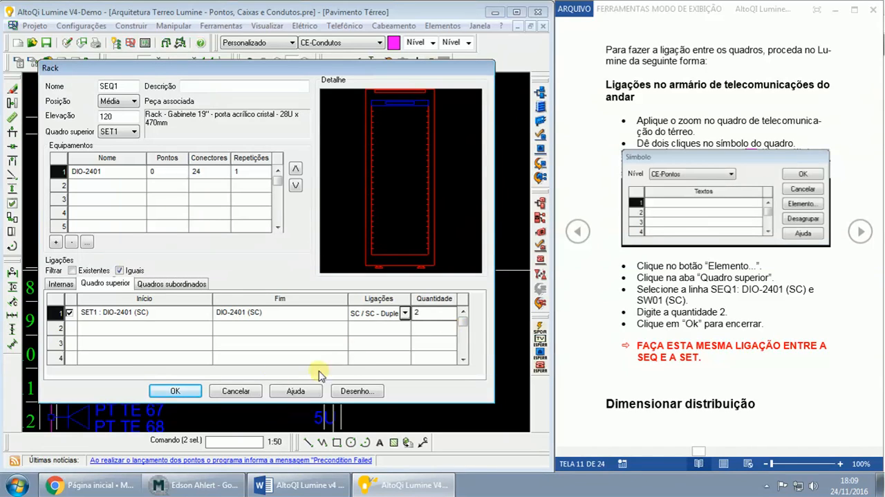
left_click(175, 391)
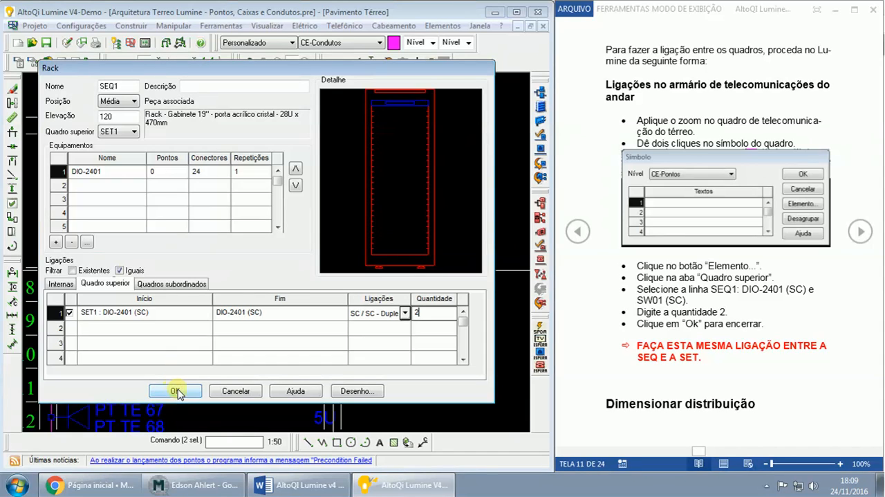
left_click(192, 484)
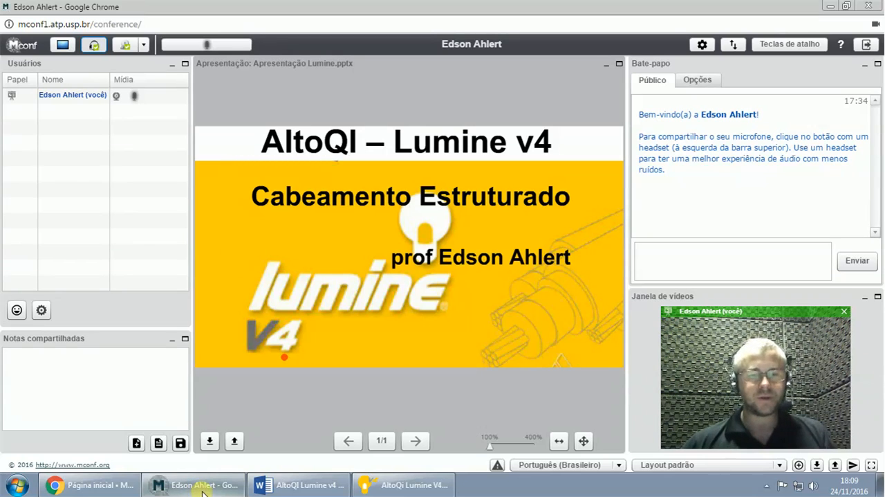
left_click(419, 485)
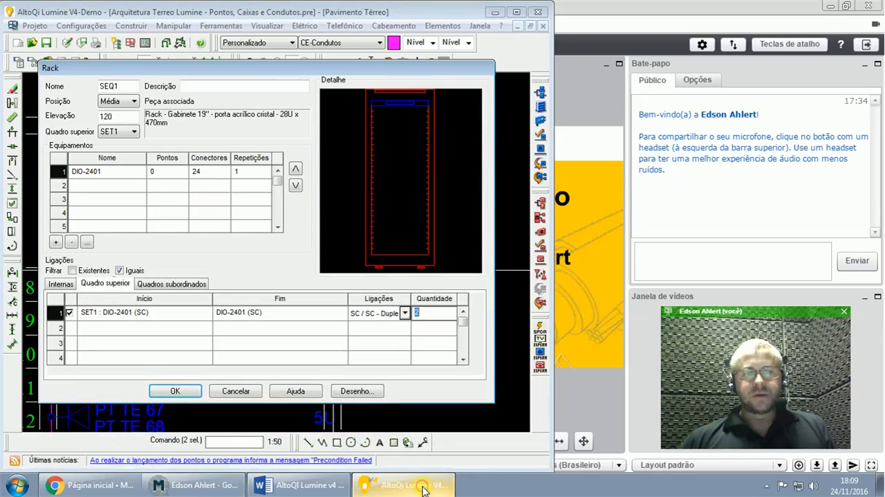
left_click(174, 391)
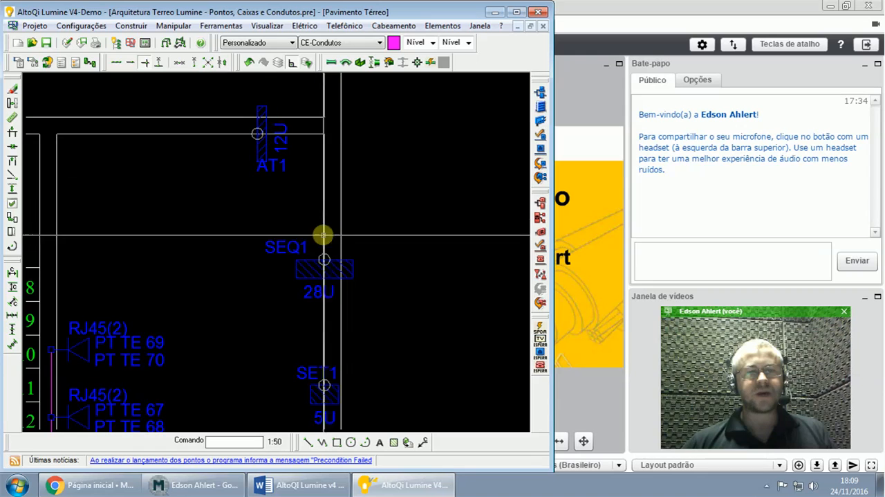
- Switch to the Word guide and review its Dimensionar distribuição section
left_click(324, 386)
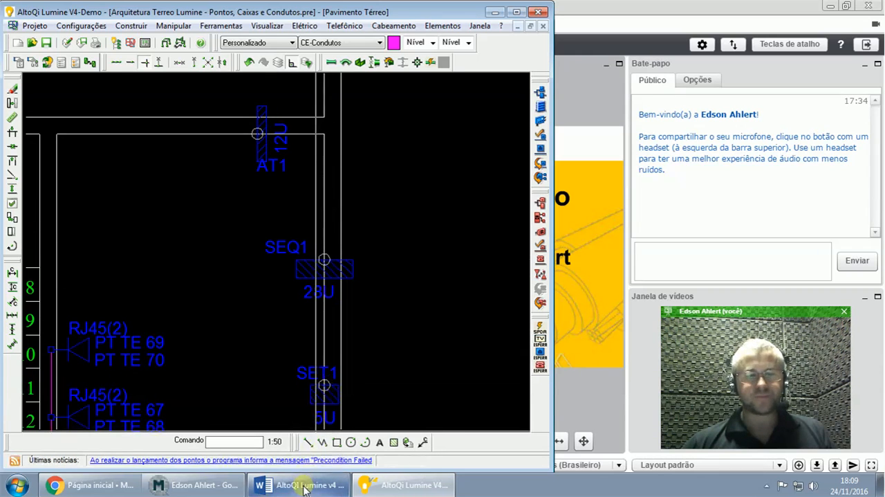
left_click(304, 486)
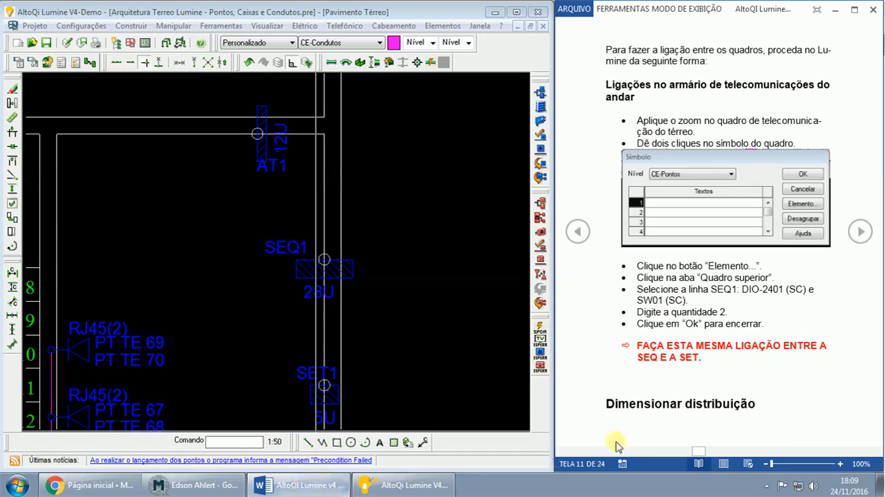
triple_click(611, 402)
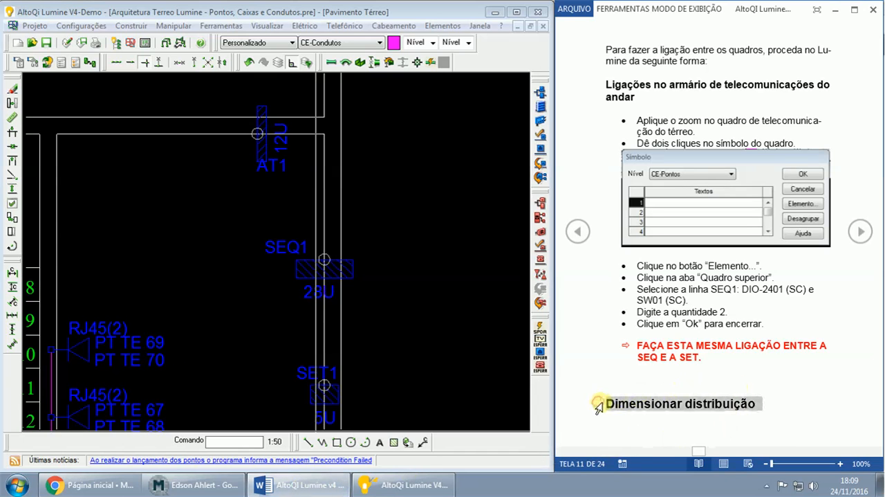
left_click(860, 233)
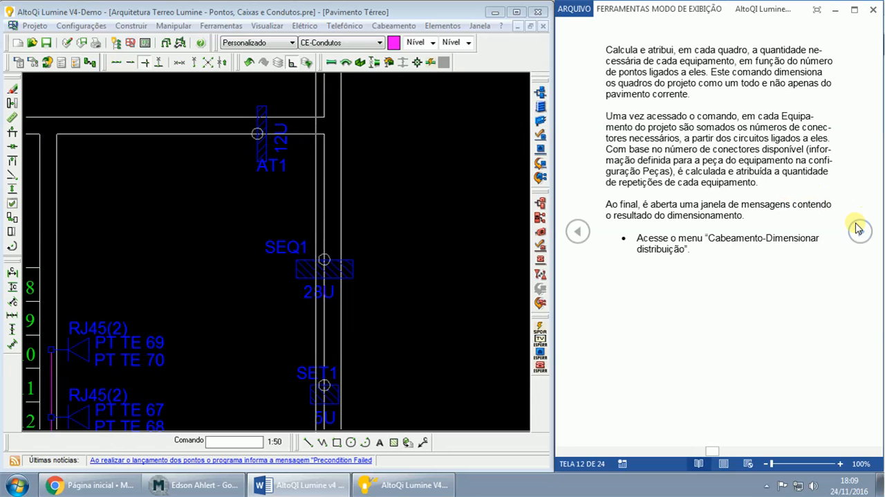
- In AltoQi Lumine, review the conduit sizing settings, including the cabling project's expansion index
left_click(159, 488)
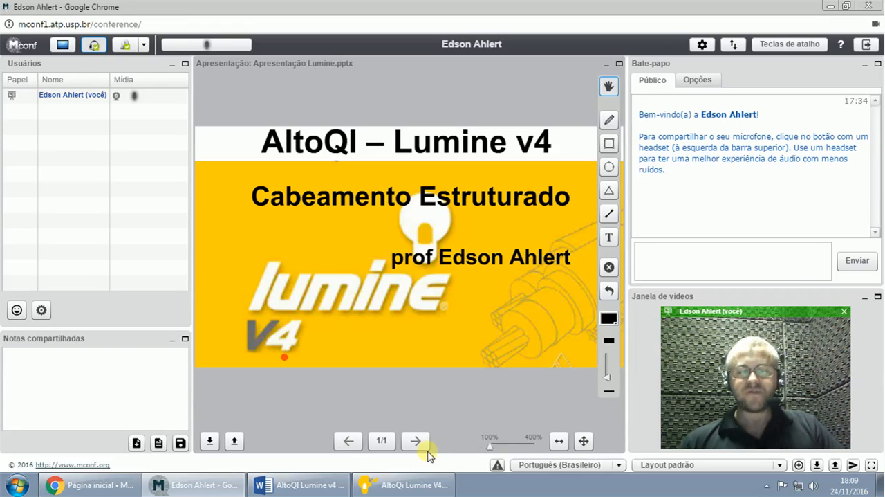
left_click(403, 484)
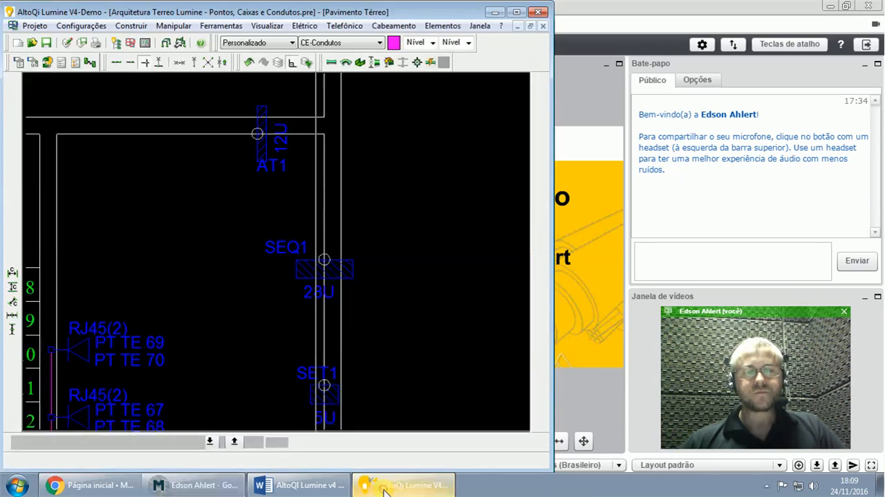
left_click(83, 27)
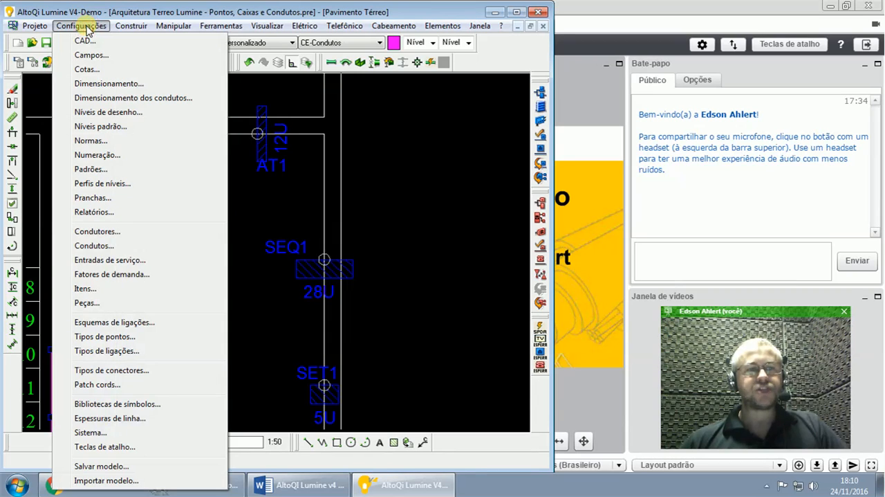
left_click(83, 98)
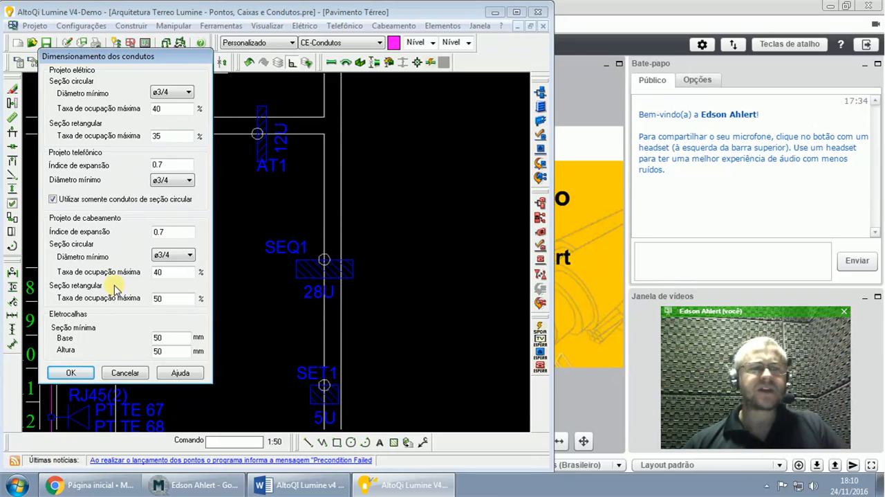
left_click(173, 231)
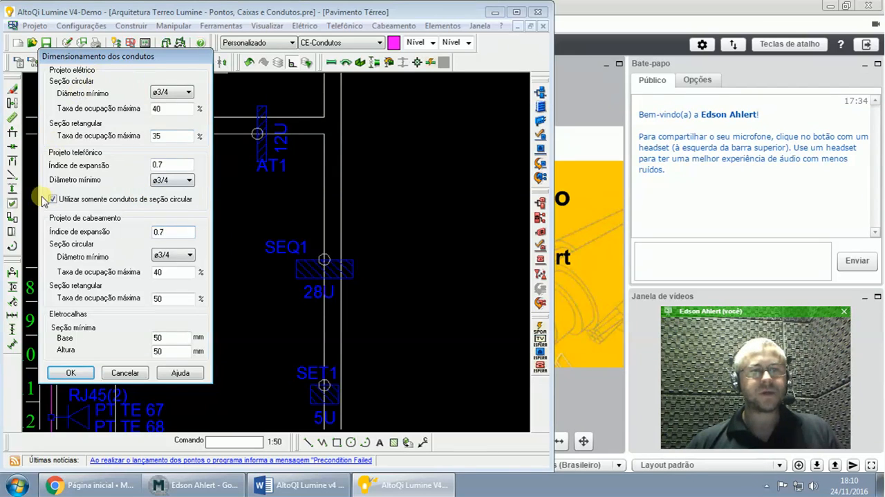
left_click(71, 372)
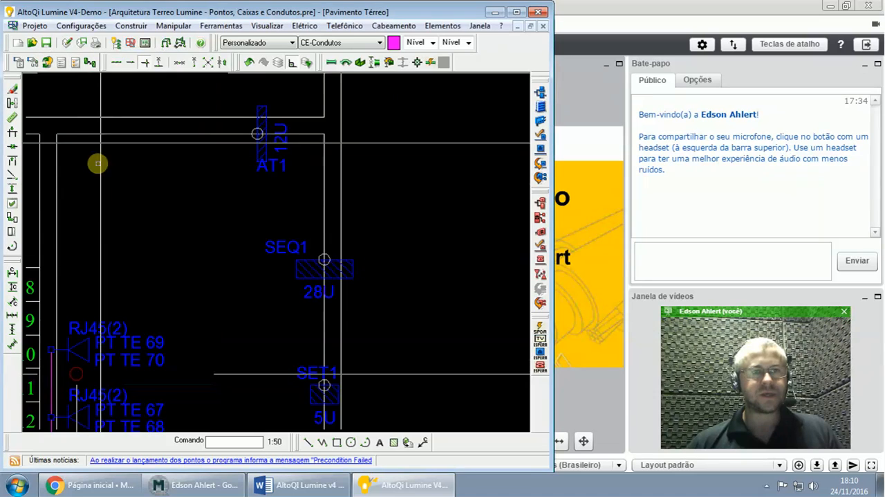
- Review the available standards for the cabling project, including NBR 14565:2000, NBR 14565:2007 and EIA/TIA, and leave the settings without applying changes
left_click(87, 26)
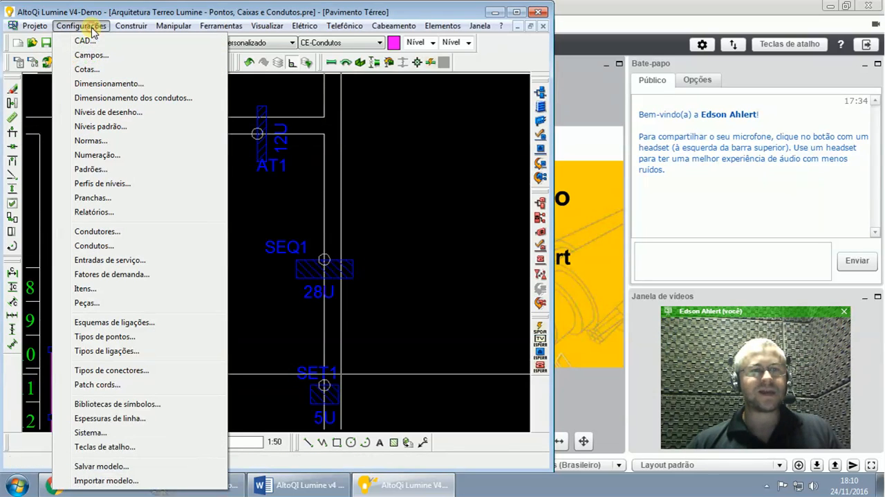
left_click(91, 142)
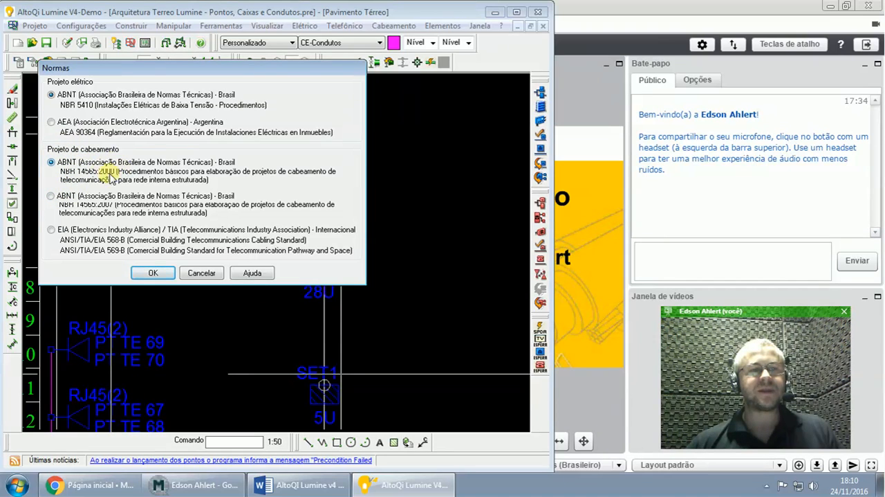
left_click(50, 197)
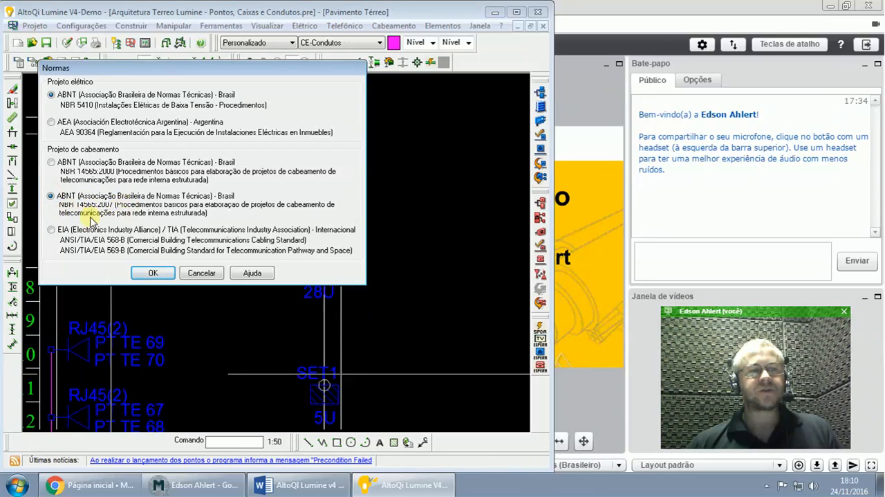
left_click(51, 230)
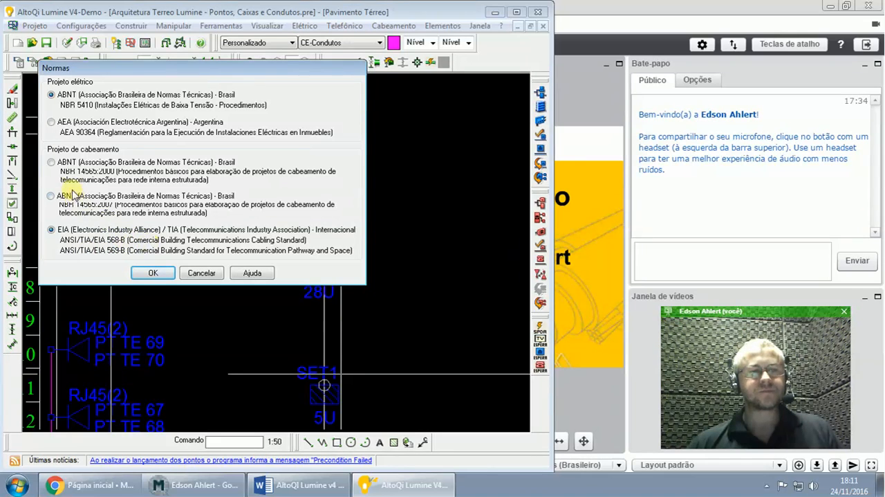
left_click(52, 163)
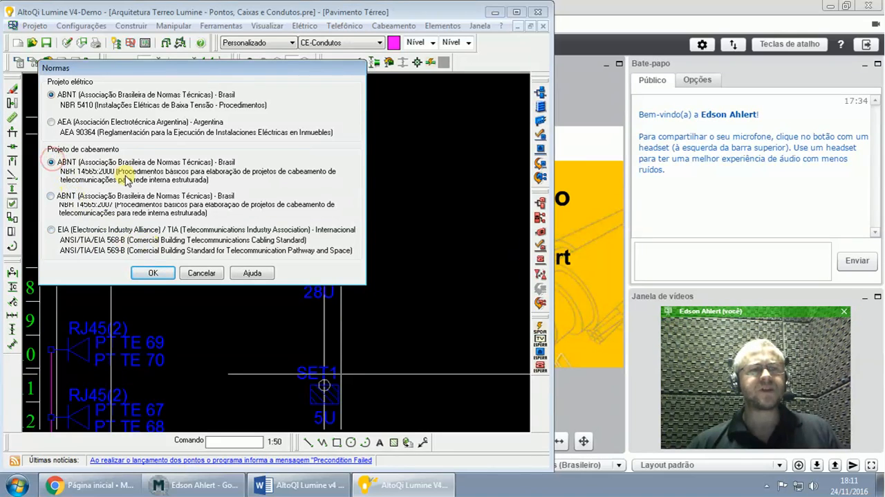
left_click(203, 274)
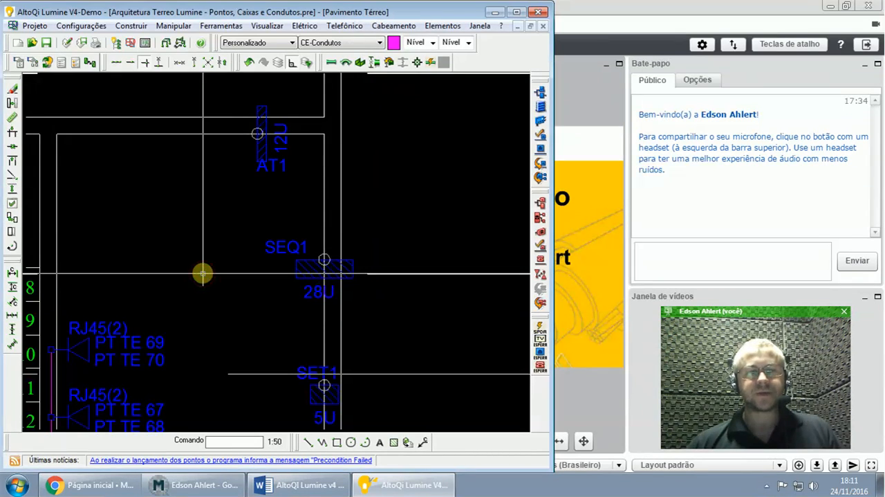
- Check the distribution sizing instruction in the Word guide, run Dimensionar distribuição for the cabling project in AltoQi Lumine, and close the report
left_click(298, 485)
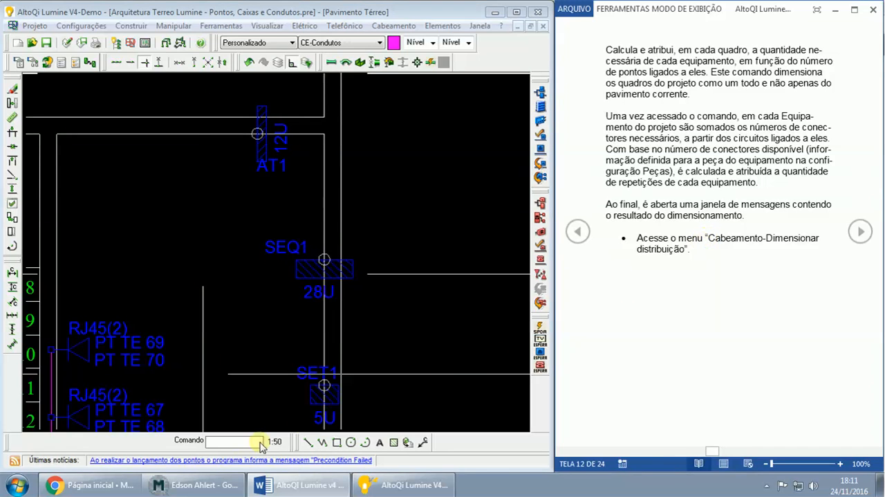
left_click(198, 484)
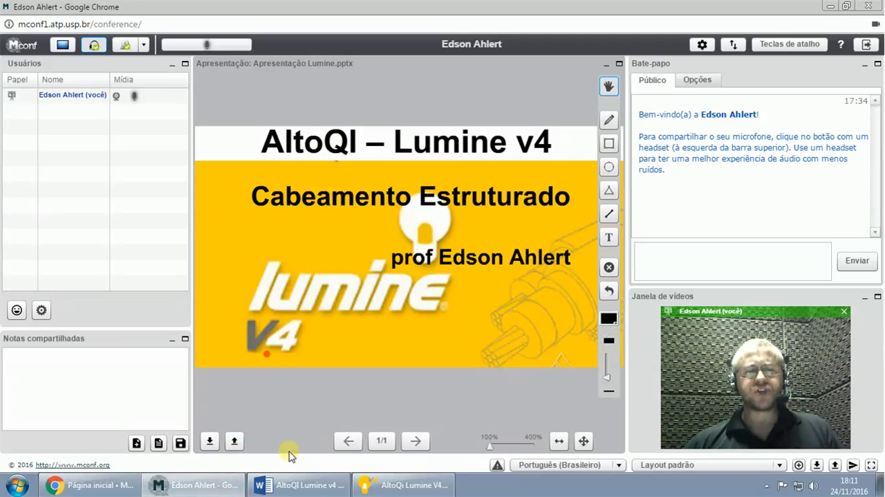
left_click(404, 484)
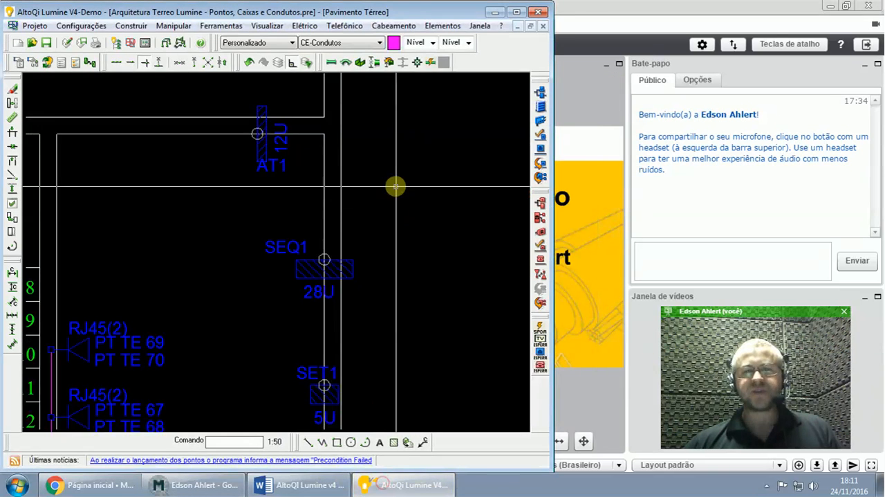
left_click(391, 26)
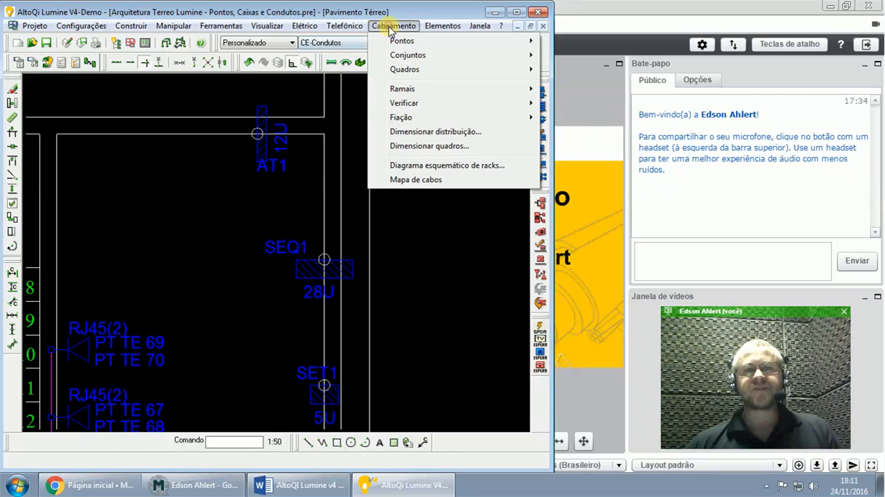
left_click(415, 132)
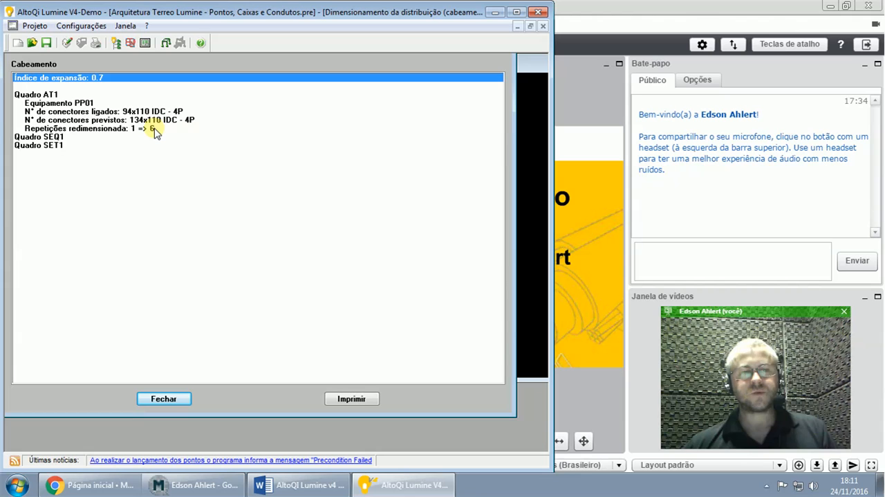
left_click(163, 399)
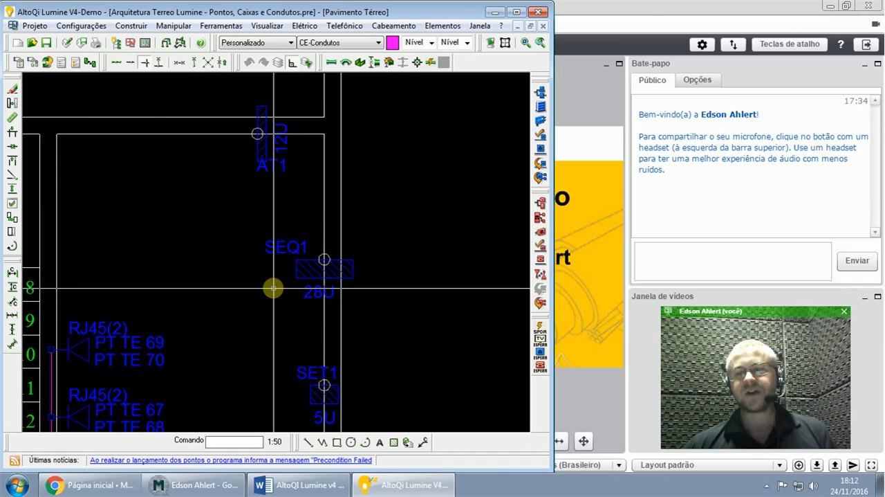
- Open the element settings of rack AT1 and examine its equipment repetitions and face plan
left_click(265, 121)
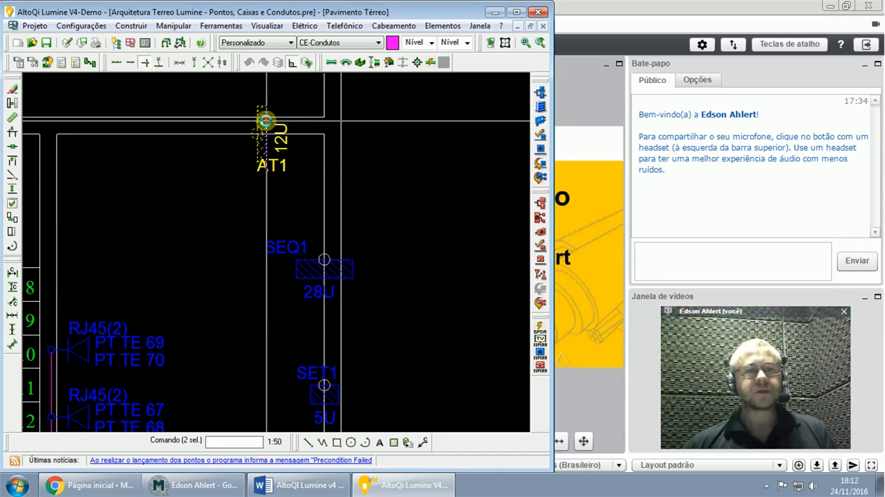
double_click(265, 121)
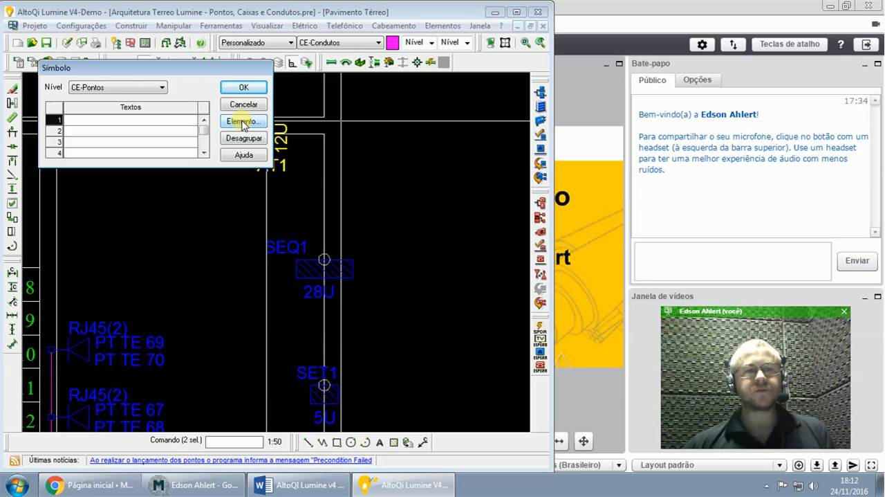
left_click(242, 122)
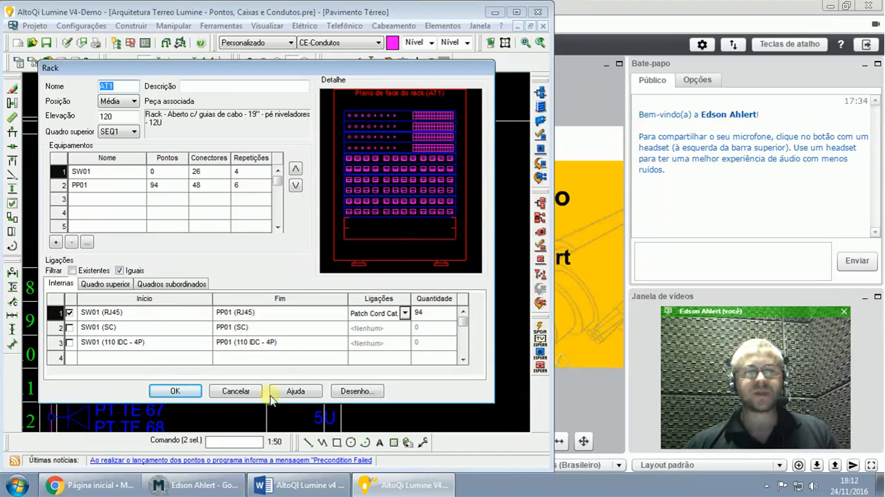
left_click(174, 391)
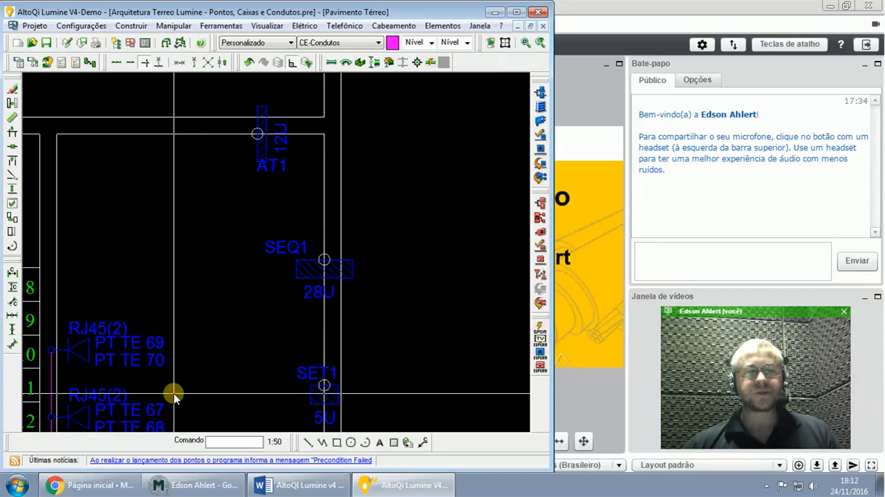
- In the Word guide, read the distribution sizing explanation, its example report and the note about creating equipment manually
left_click(279, 489)
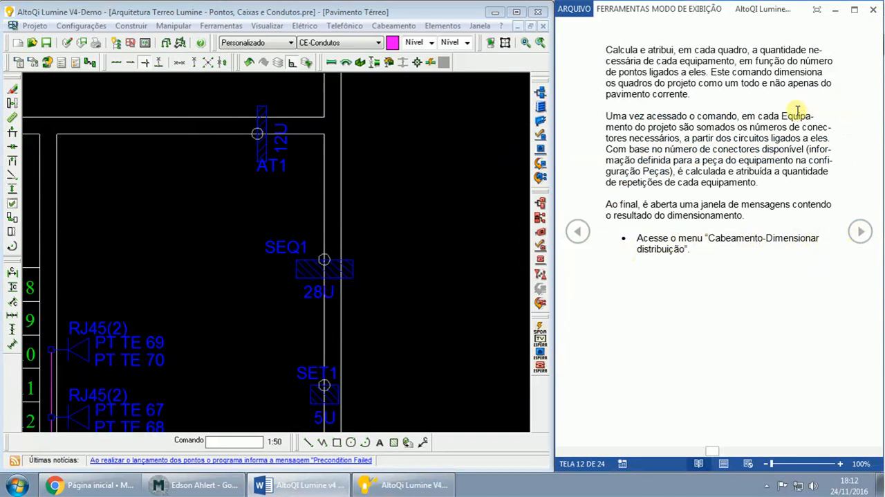
left_click_drag(606, 49, 694, 93)
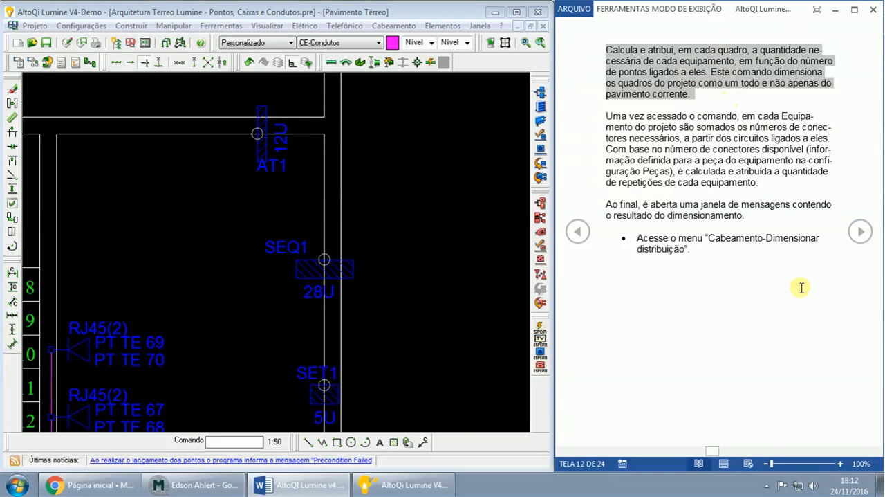
left_click(860, 233)
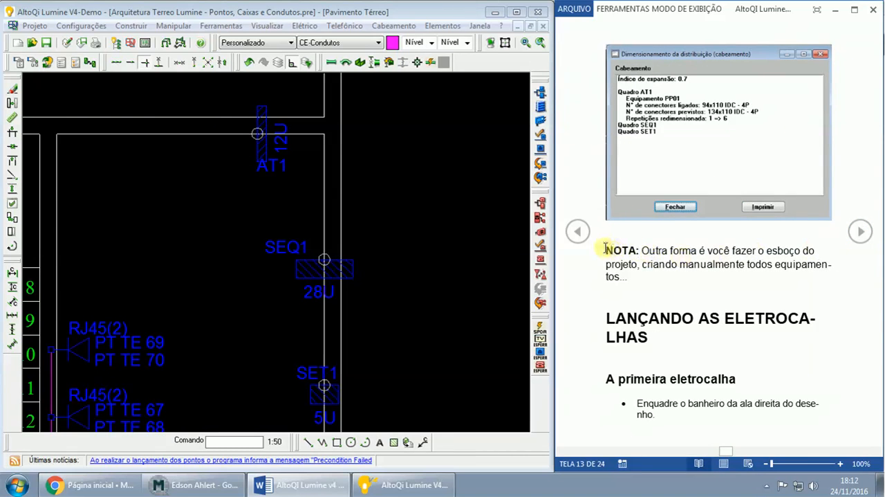
left_click(668, 132)
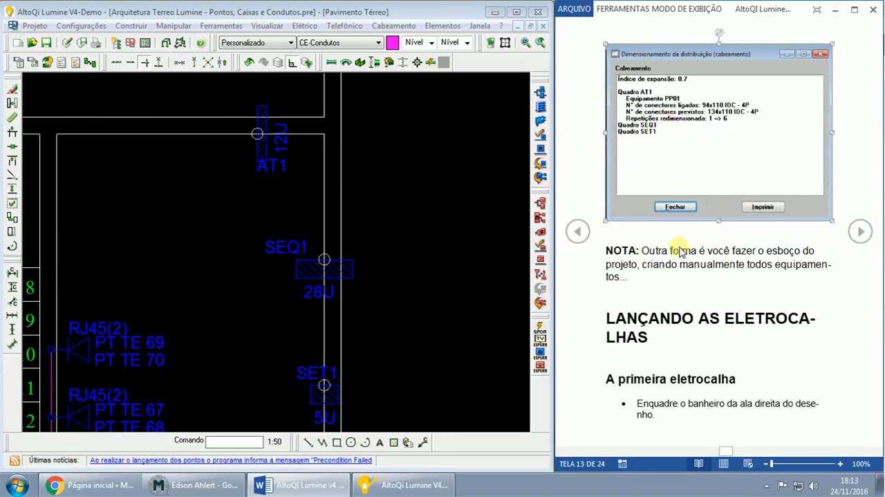
left_click_drag(605, 249, 694, 298)
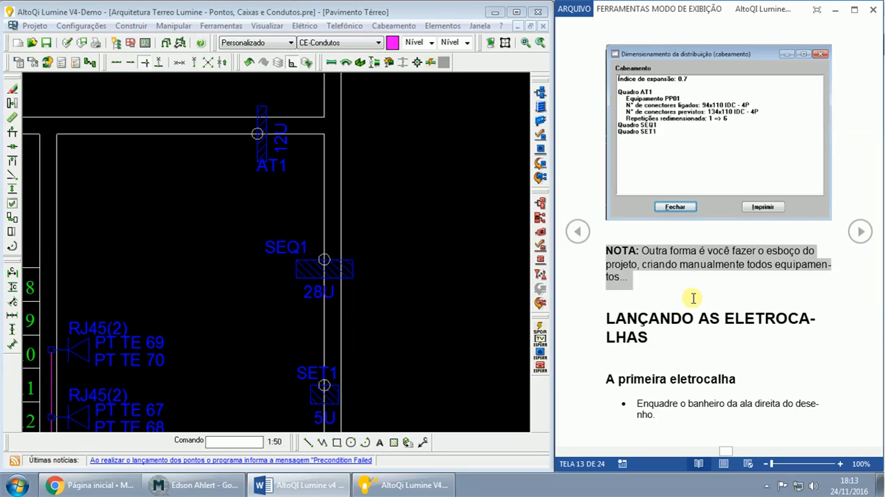
- Read the heading and opening instructions of the Lançando as eletrocalhas section in the Word guide
left_click(225, 478)
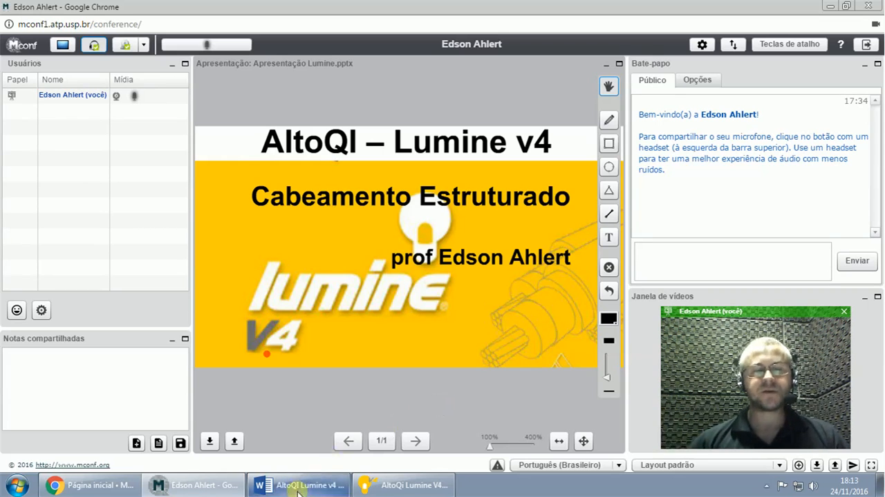
left_click(441, 487)
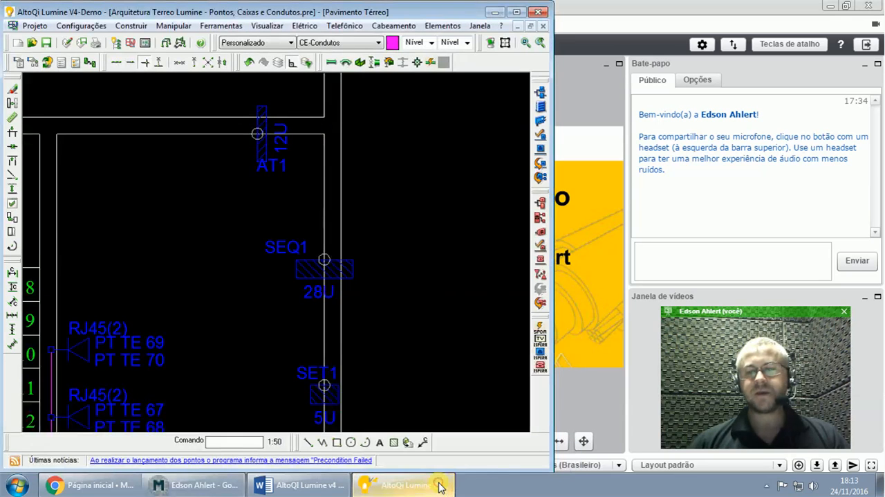
left_click(318, 489)
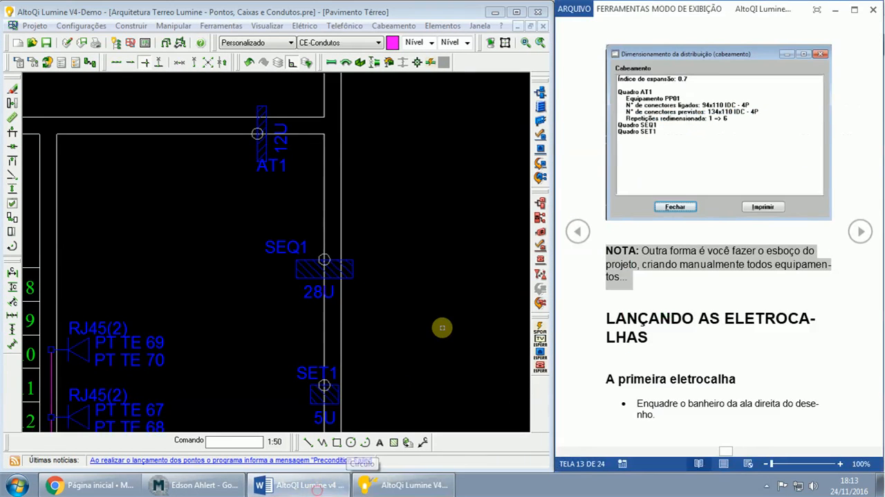
left_click(663, 333)
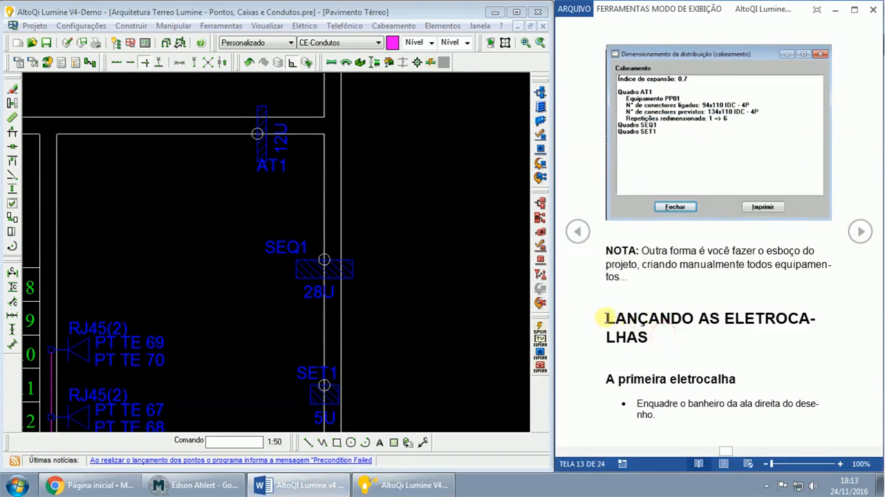
left_click_drag(607, 318, 647, 335)
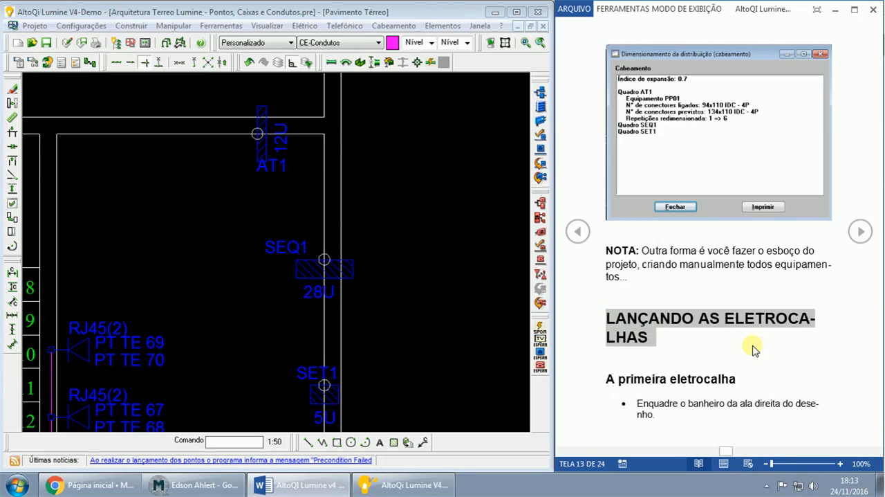
scroll(754, 350, "down", 1)
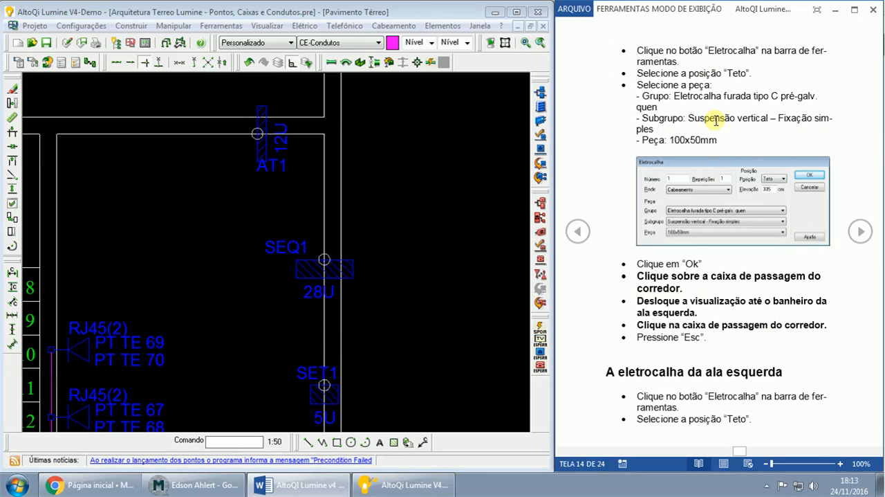
left_click(588, 233)
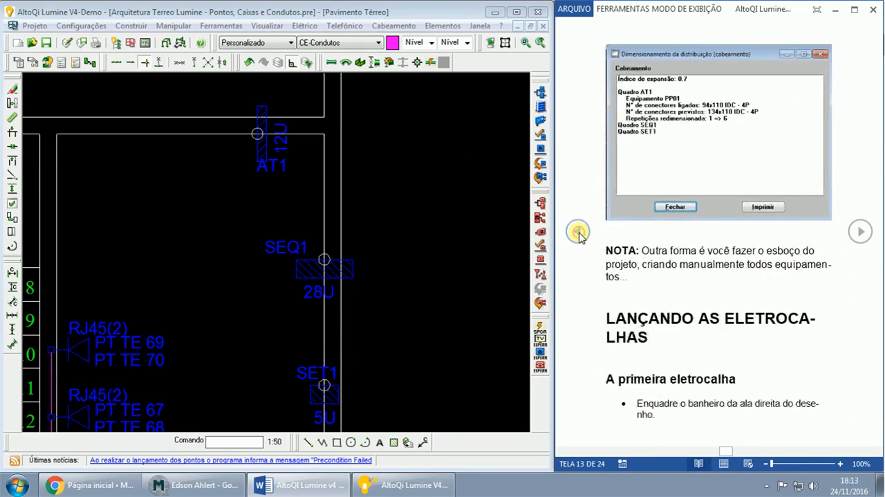
- Examine the ground-floor plan alongside the guide's instructions for the first cable tray, both wing trays and the remaining conduits
left_click(331, 5)
scroll(396, 215, "down", 3)
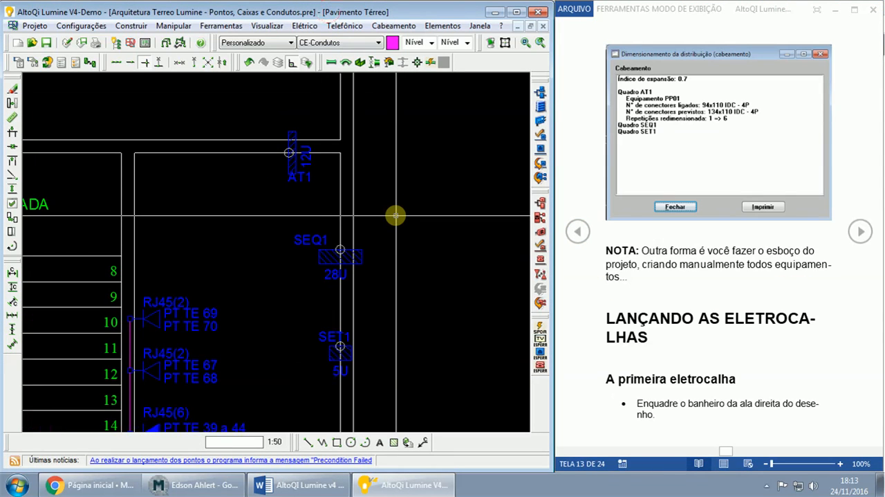
scroll(396, 215, "down", 3)
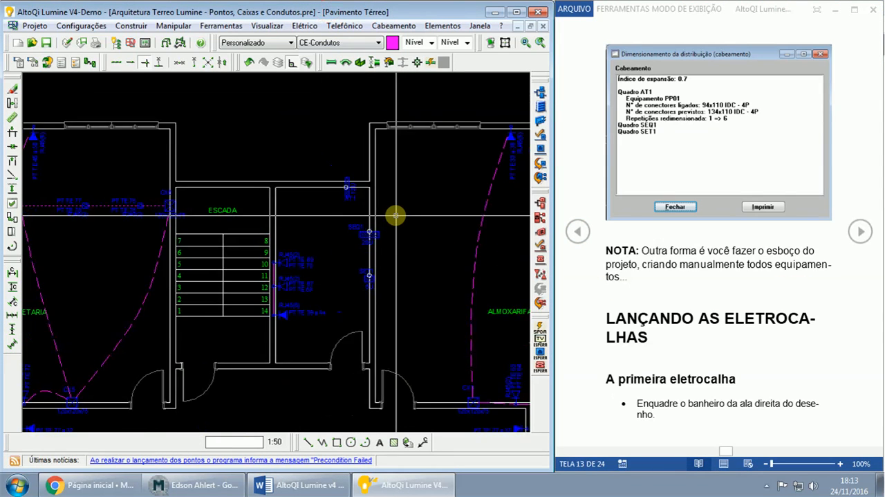
scroll(396, 215, "down", 1)
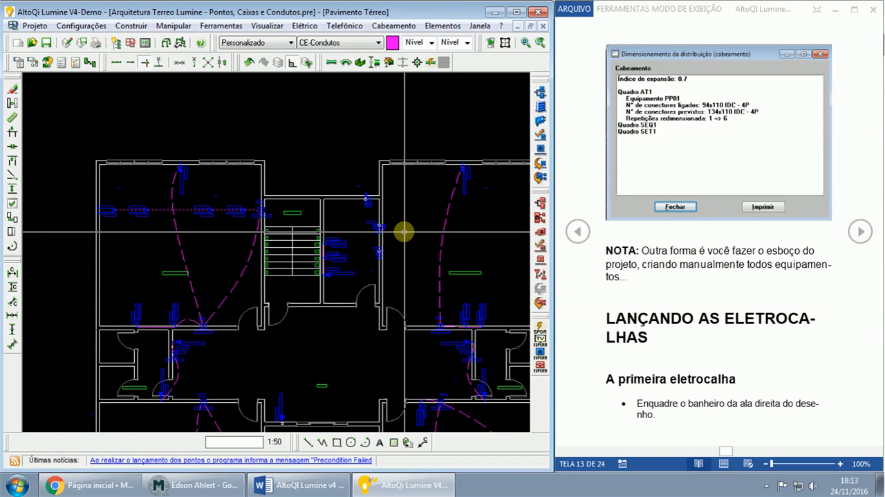
scroll(405, 186, "down", 1)
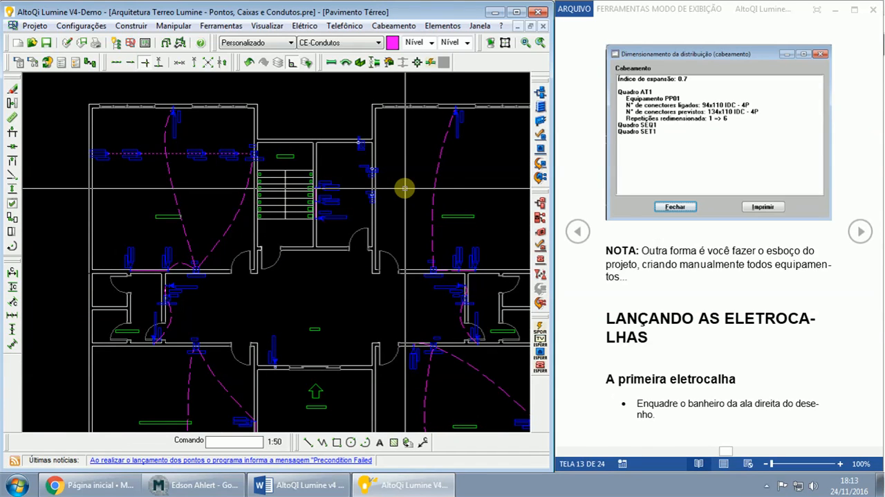
left_click(860, 232)
left_click(860, 232)
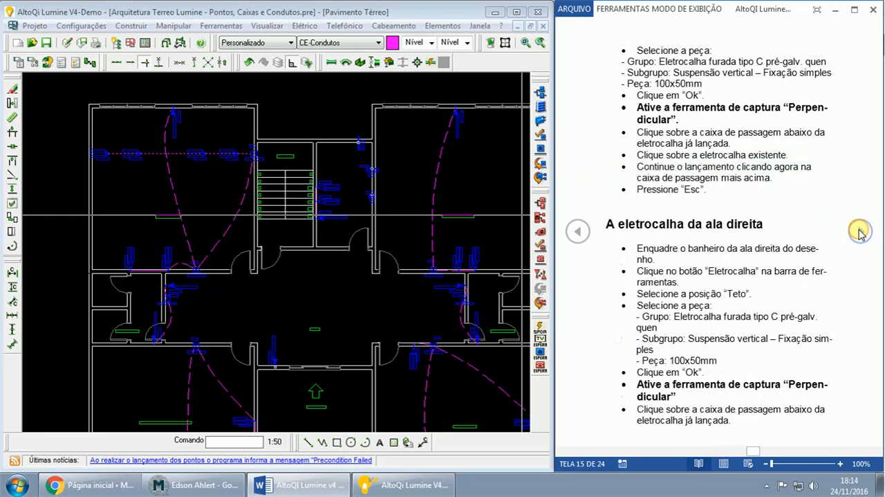
left_click(860, 231)
left_click(860, 232)
left_click(860, 232)
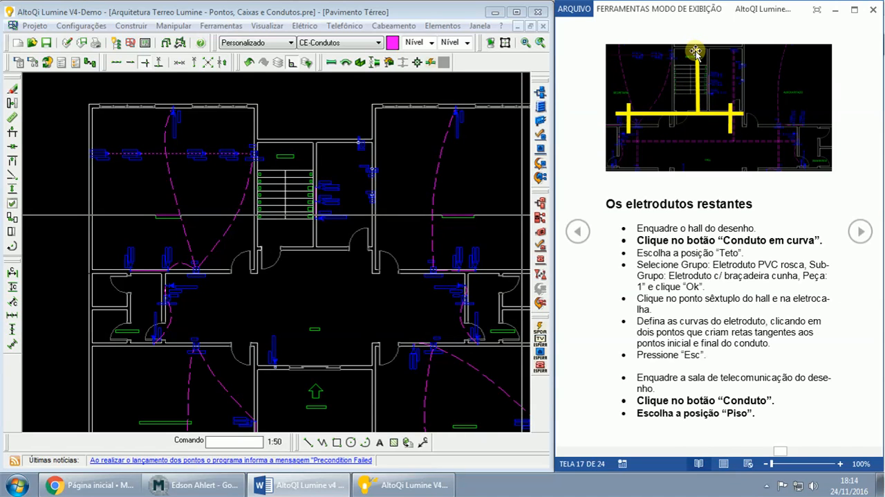
left_click(578, 233)
left_click(577, 232)
left_click(577, 233)
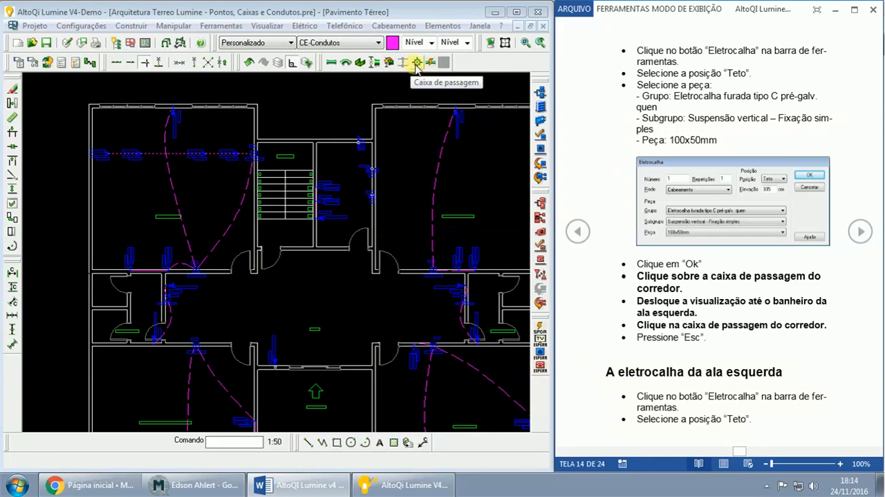
- Set up a ceiling (Teto) cable tray with subgroup Suspensão vertical - Fixação simples and the 100x50mm piece
left_click(359, 64)
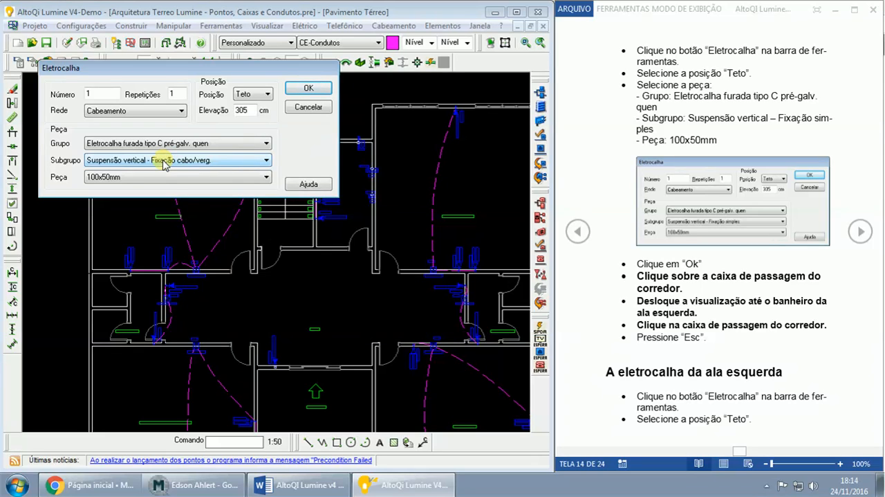
left_click(165, 162)
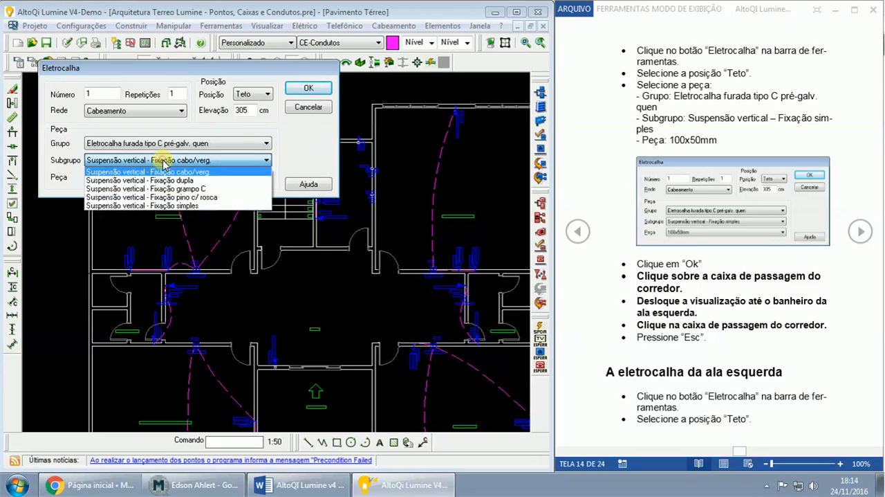
left_click(158, 206)
left_click(133, 180)
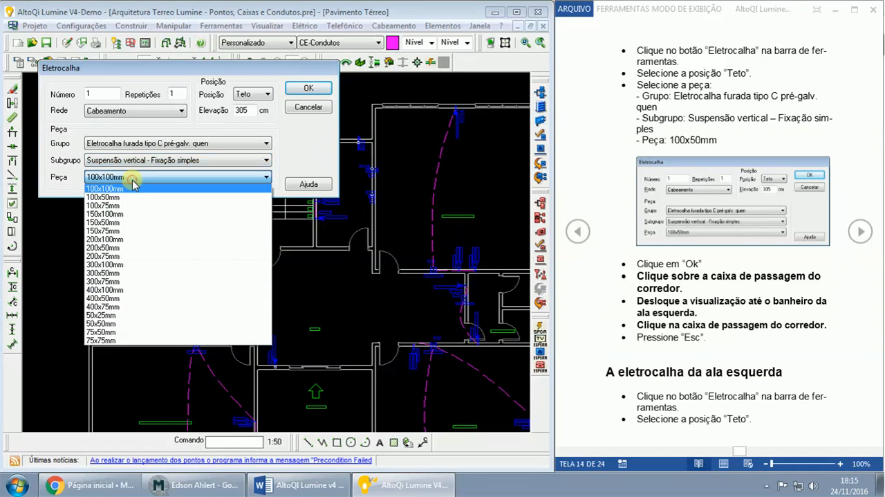
left_click(125, 197)
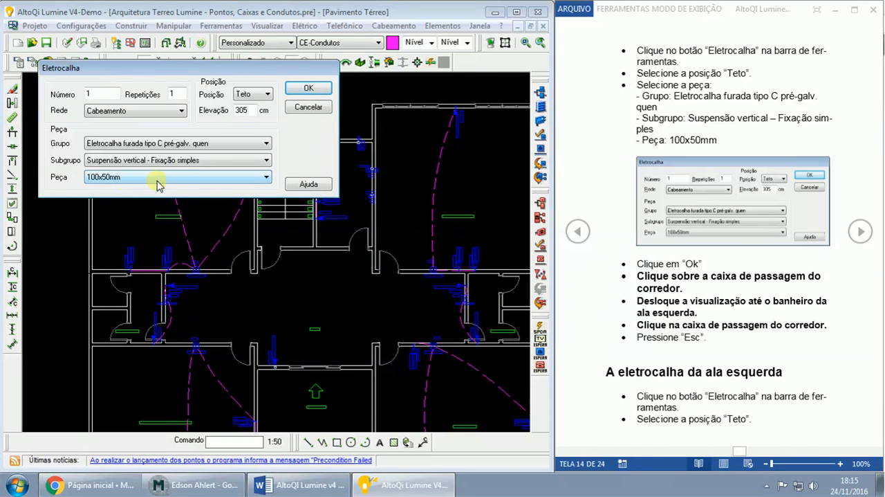
left_click(296, 92)
- Lay the cable tray across the hall from corridor box CX1 to box CX1-1 beside the left-wing bathroom
scroll(375, 326, "up", 1)
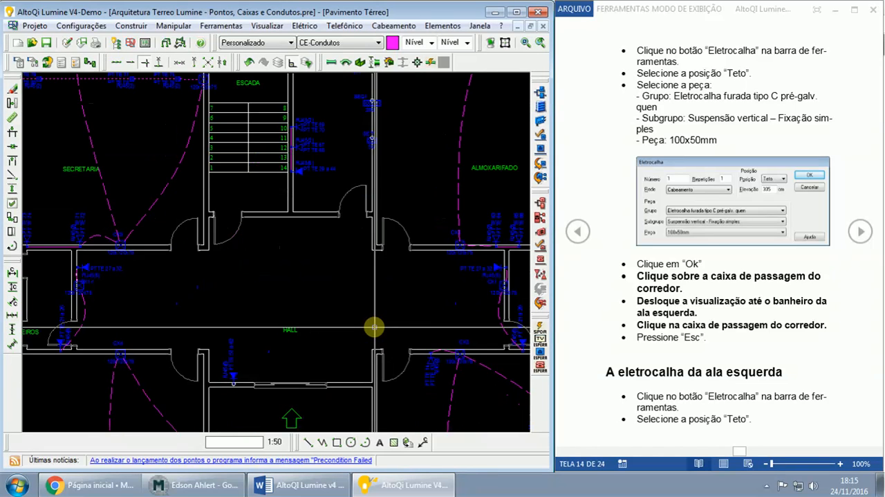
scroll(356, 299, "up", 1)
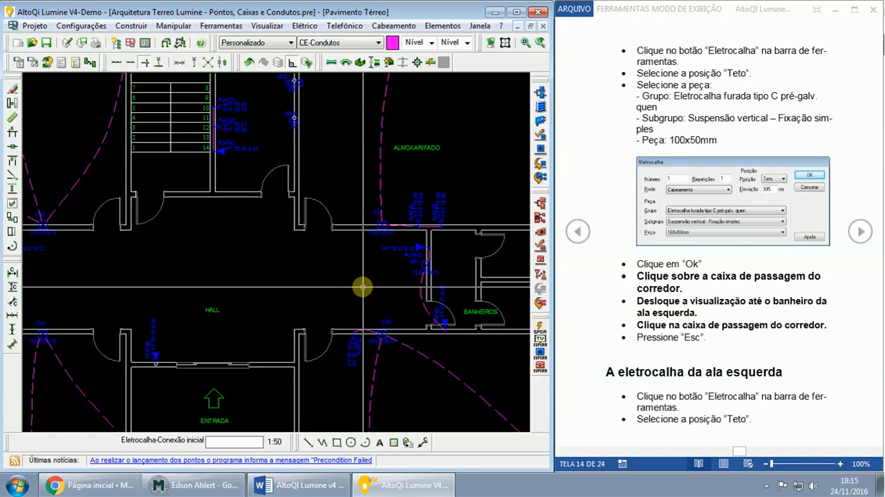
scroll(362, 285, "up", 1)
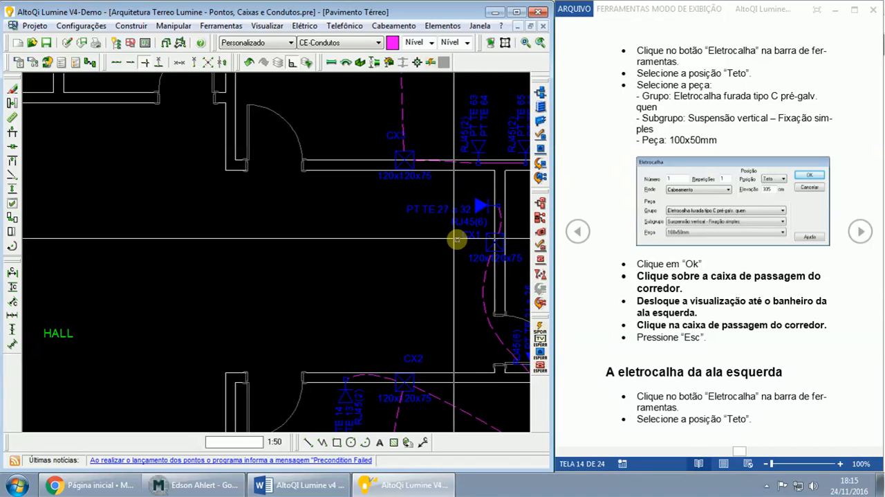
left_click(477, 240)
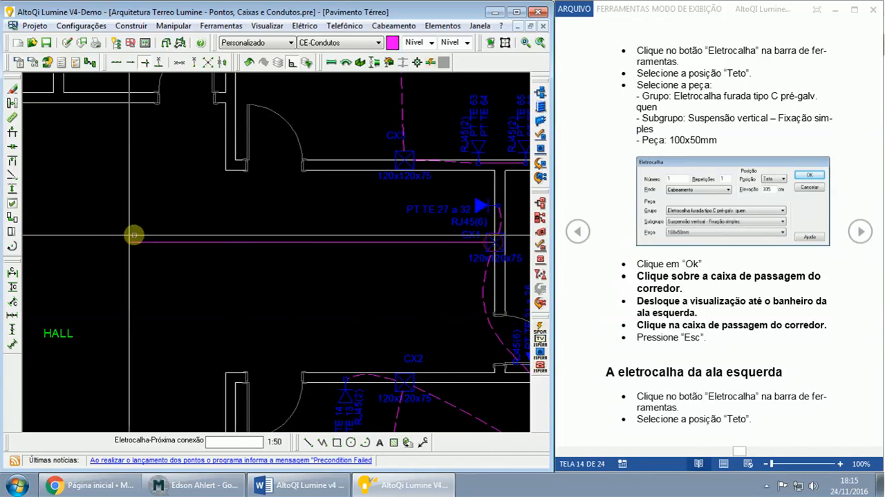
mouse_move(99, 237)
middle_mouse_down()
mouse_move(277, 224)
mouse_move(325, 233)
middle_mouse_up()
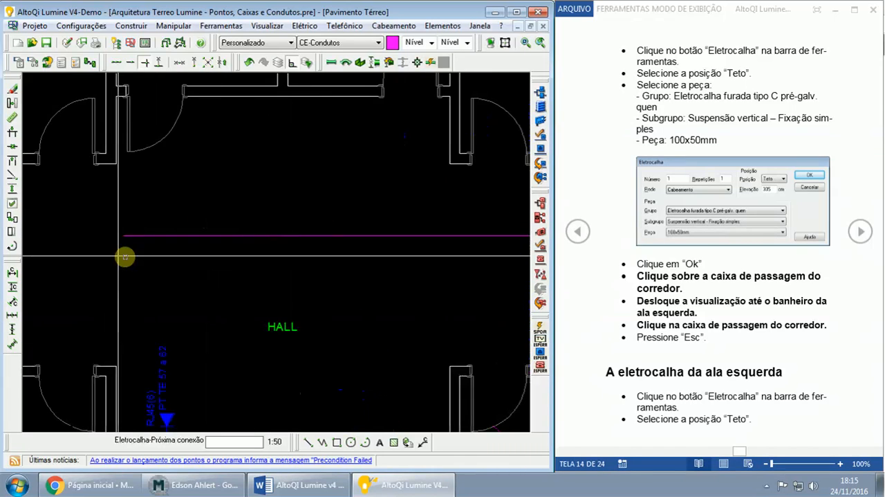
middle_click_drag(99, 249, 265, 253)
middle_click_drag(177, 256, 280, 258)
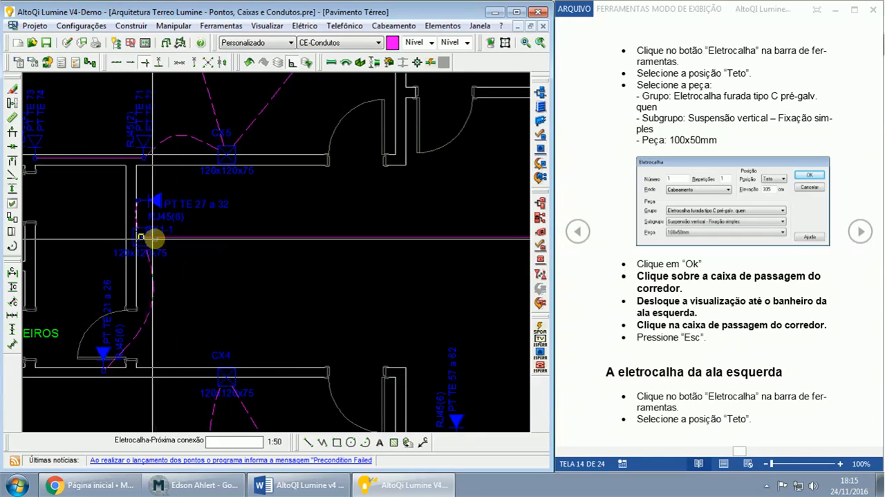
left_click(141, 237)
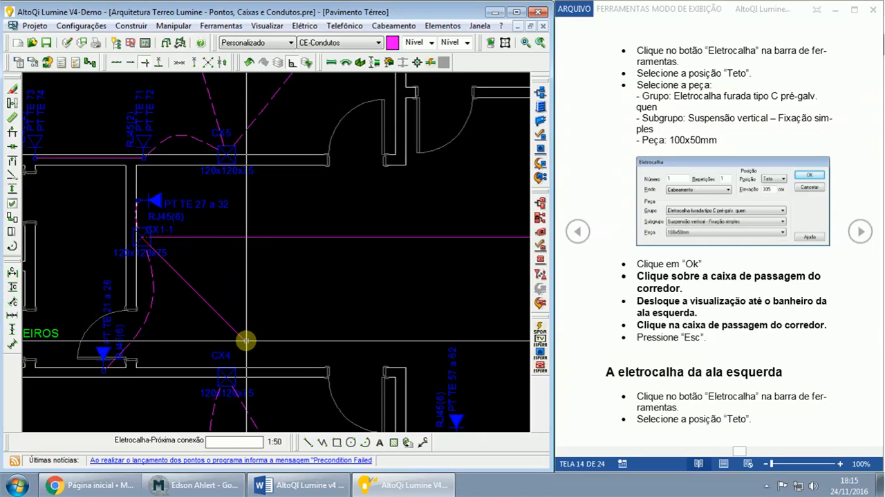
key("Escape")
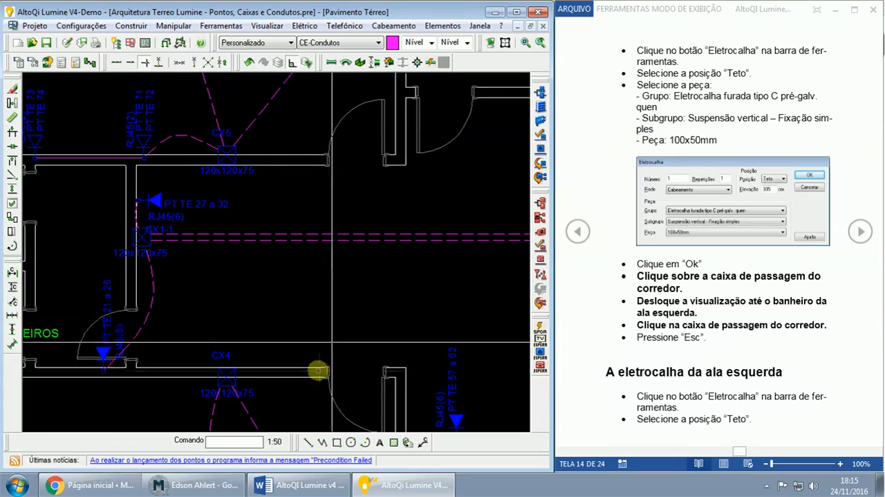
scroll(353, 301, "down", 2)
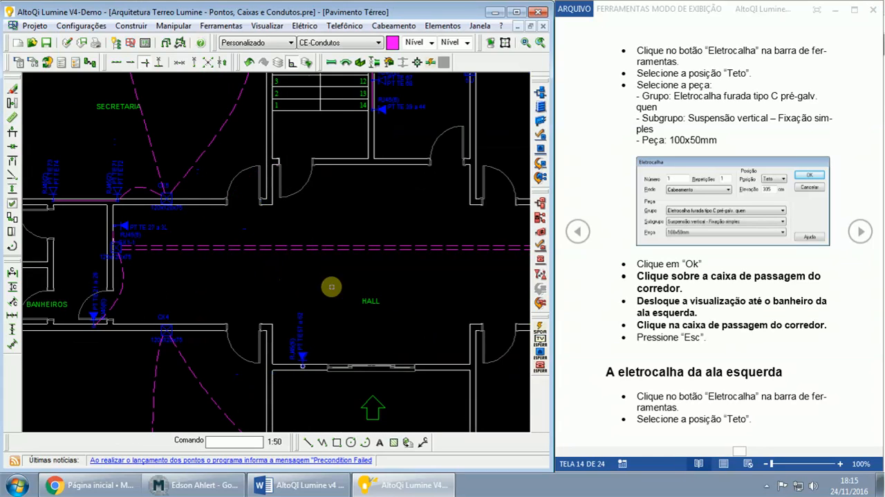
scroll(358, 290, "down", 2)
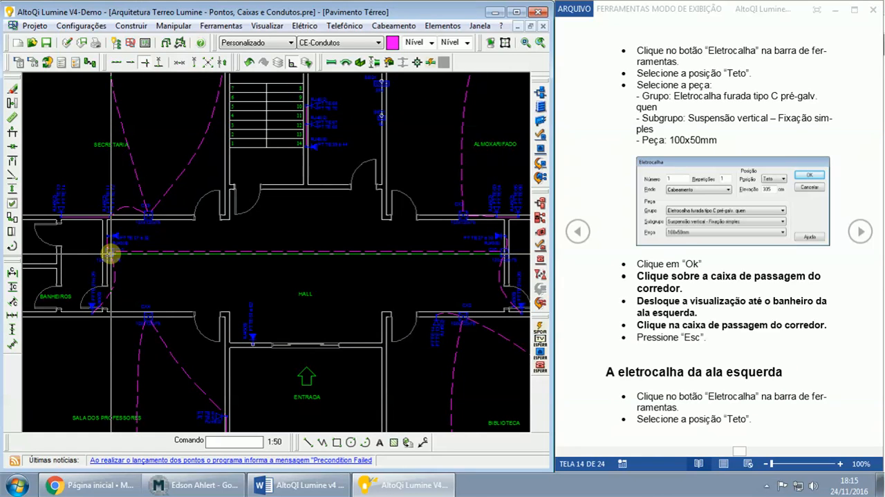
- Advance the Word guide to the rest of the left-wing cable tray instructions and read them
left_click(111, 254)
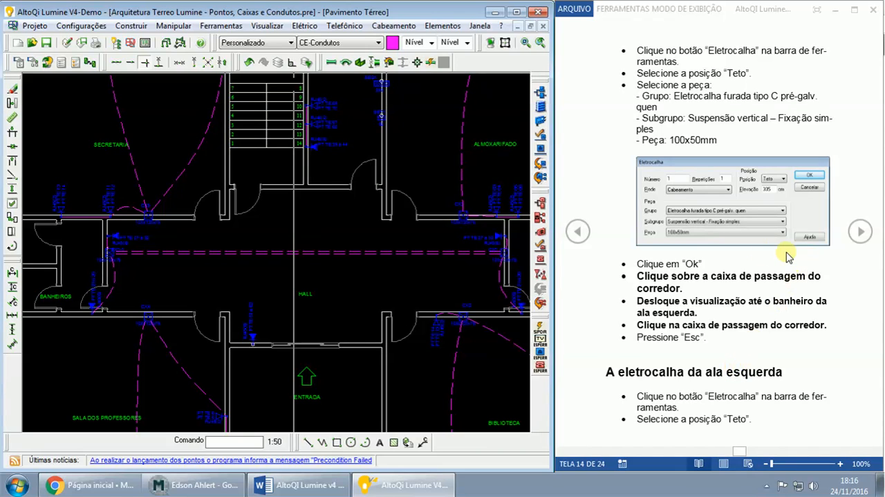
left_click(578, 233)
left_click(861, 232)
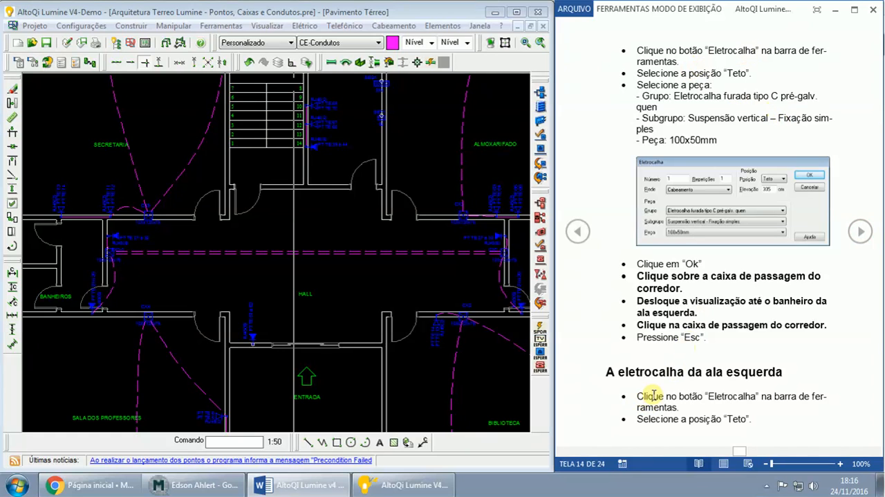
left_click(862, 239)
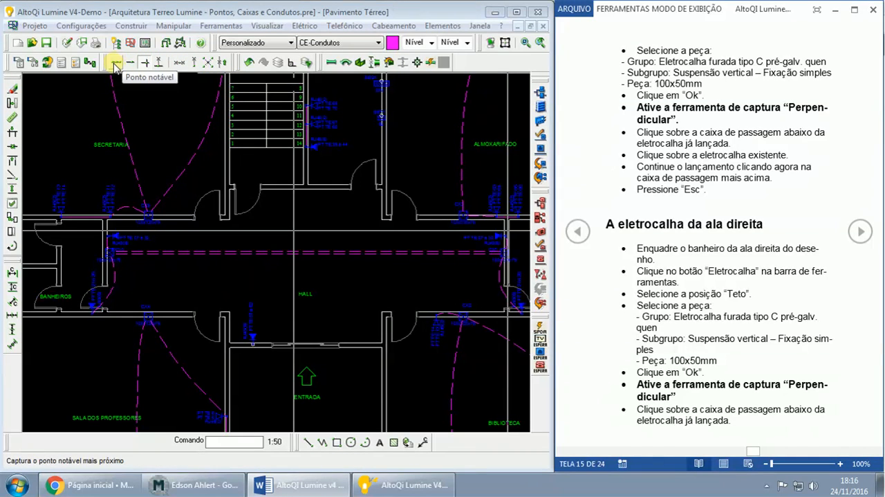
- Activate the Perpendicular snap and set up another Teto cable tray with Suspensão vertical - Fixação simples and the 100x50mm piece
left_click(160, 64)
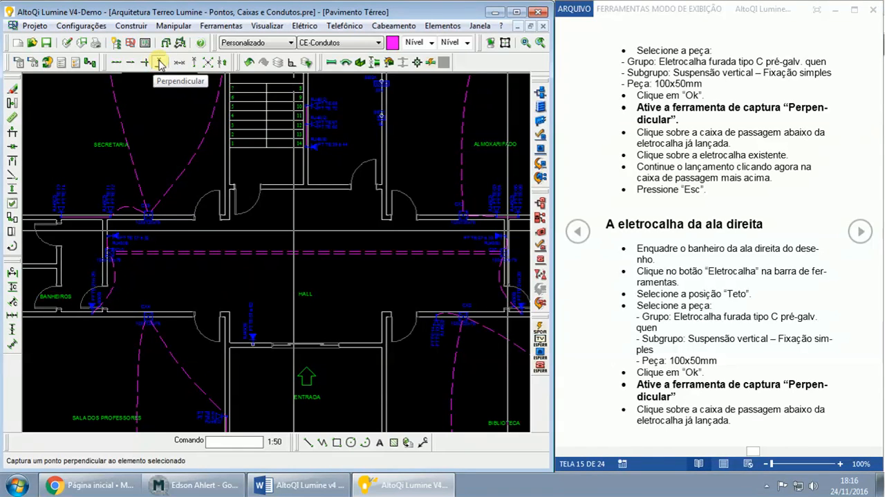
scroll(194, 284, "up", 2)
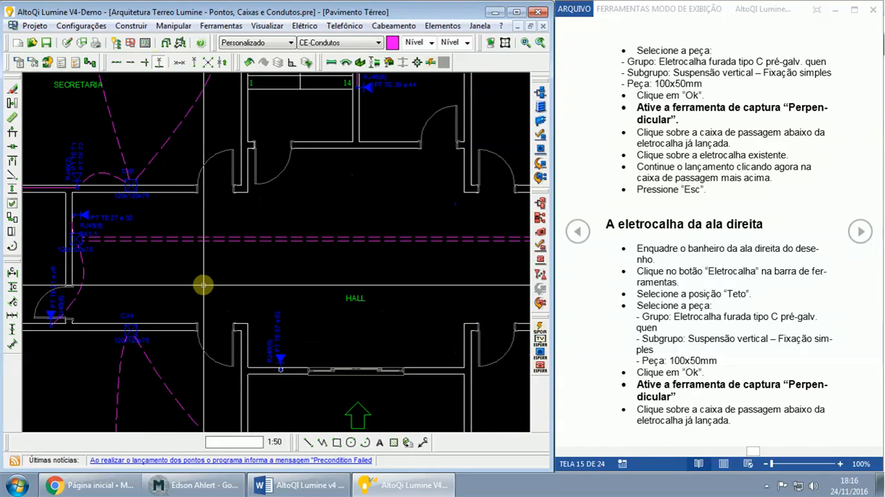
middle_click_drag(203, 284, 307, 273)
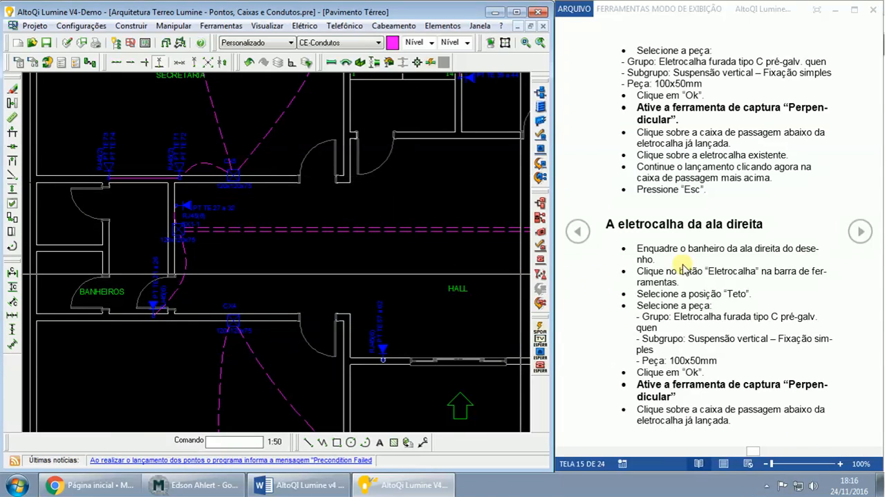
left_click(365, 64)
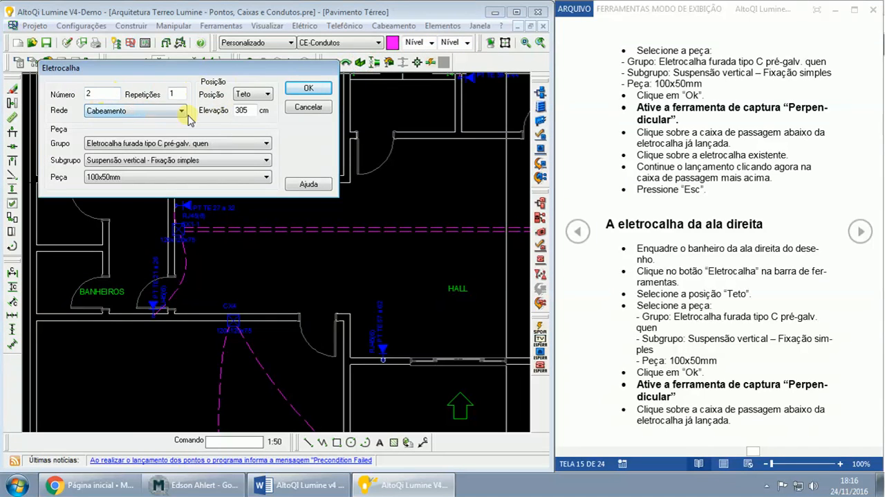
left_click(268, 98)
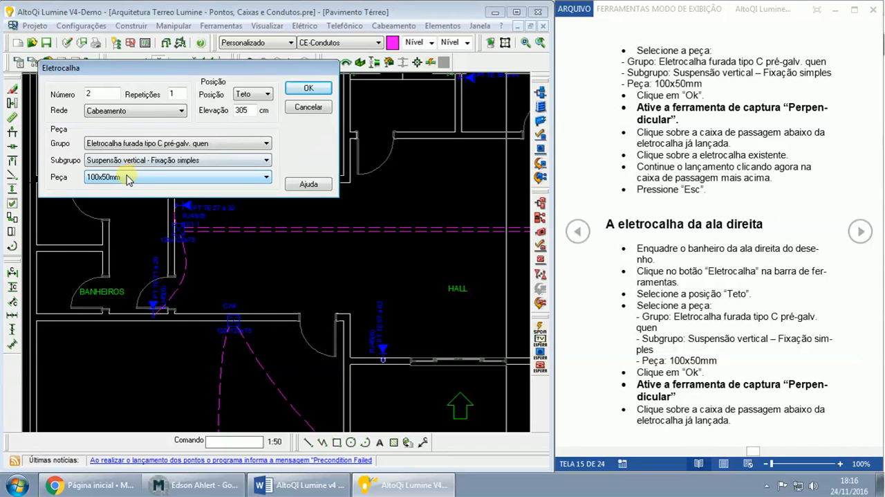
left_click(307, 88)
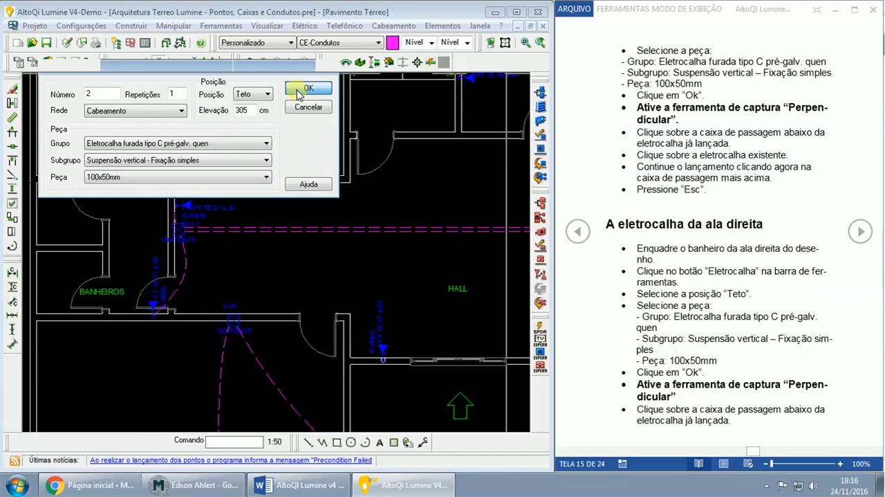
- Lay the left-wing tray from box CX4 perpendicular onto the existing hall tray and continue it to box CX5
scroll(252, 322, "up", 4)
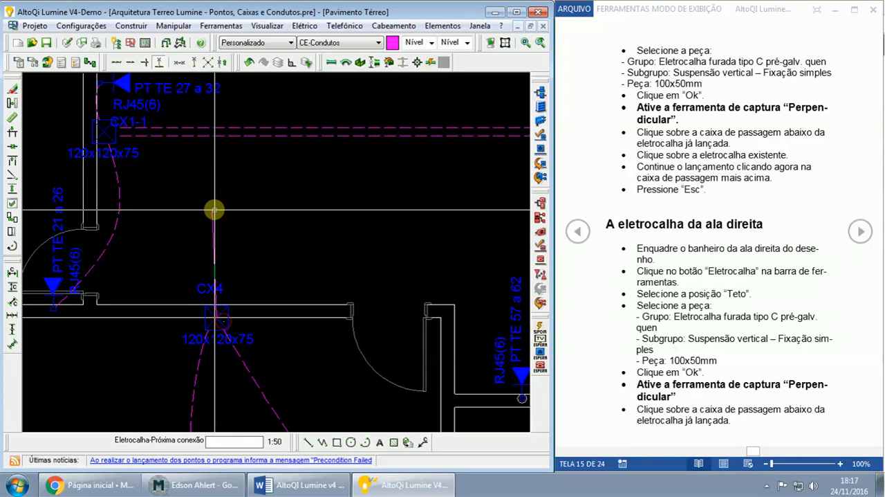
left_click(216, 132)
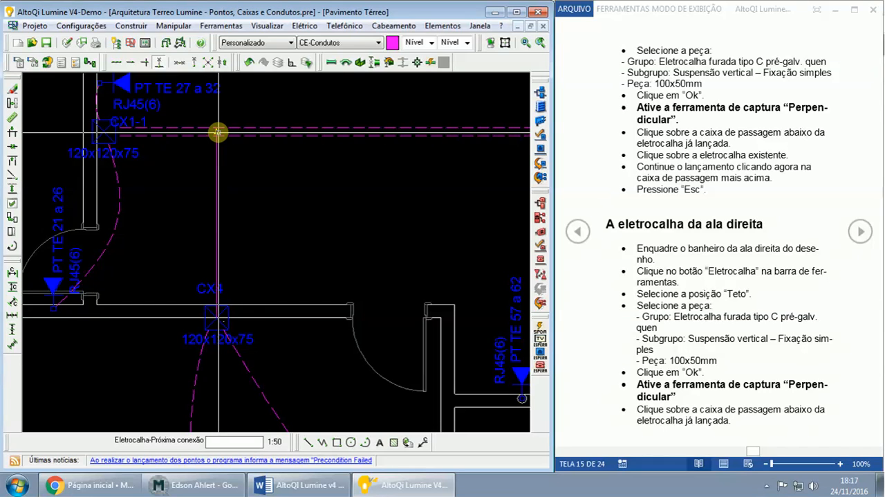
key("Escape")
scroll(255, 159, "down", 1)
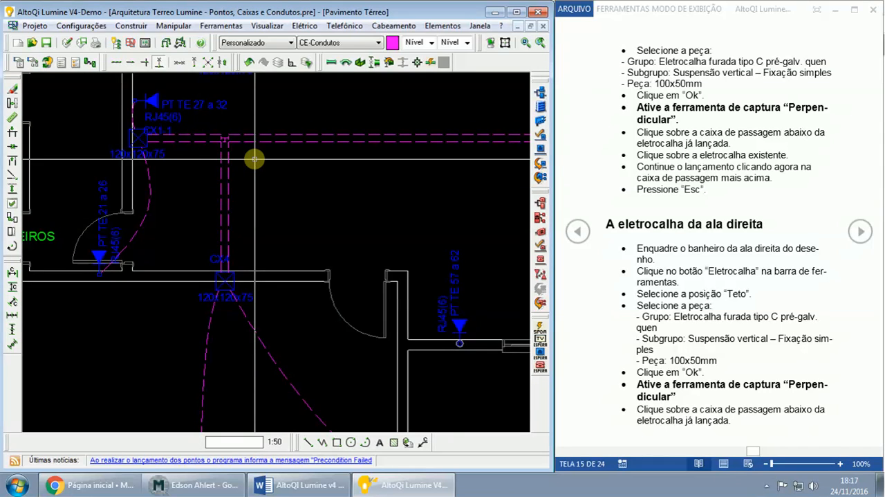
scroll(254, 159, "down", 1)
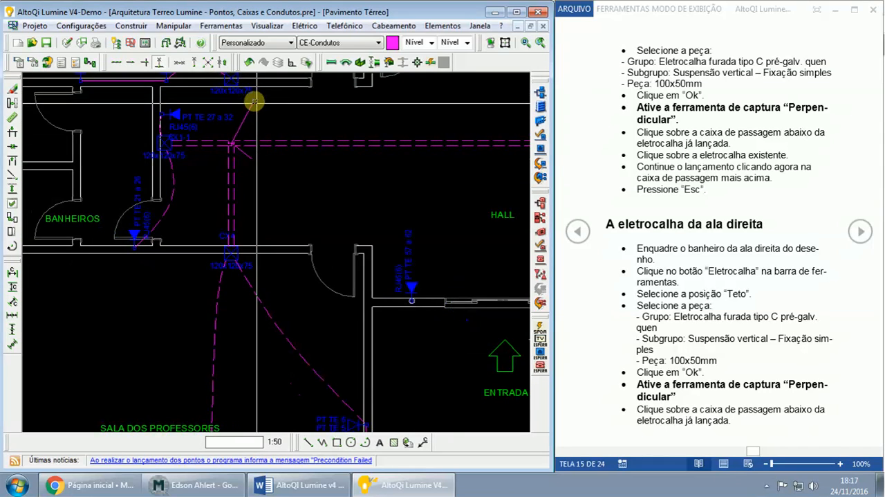
middle_click_drag(256, 103, 258, 172)
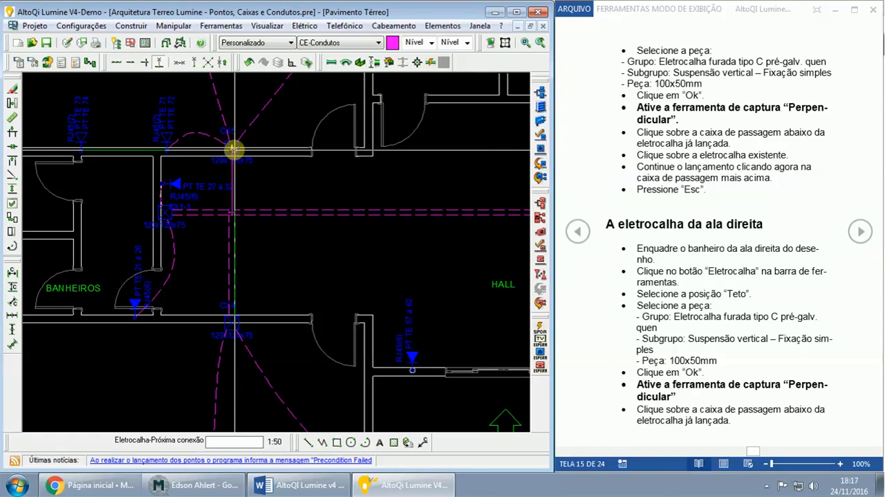
left_click(234, 148)
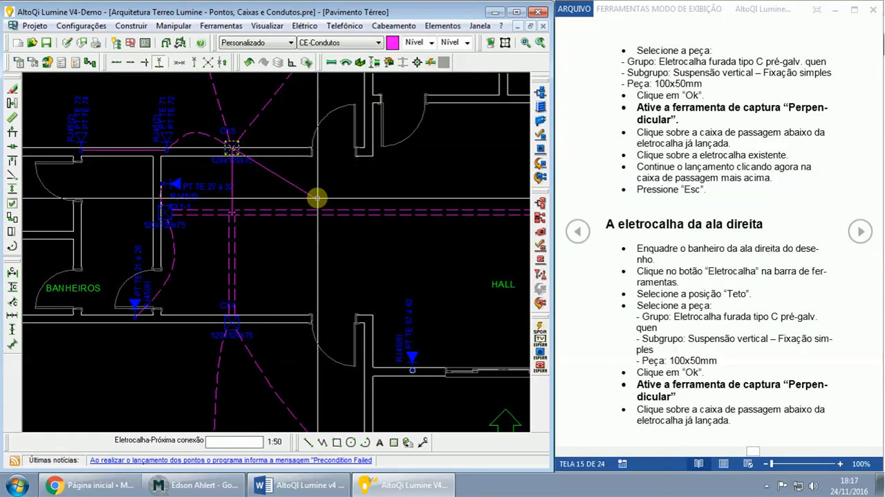
key("Escape")
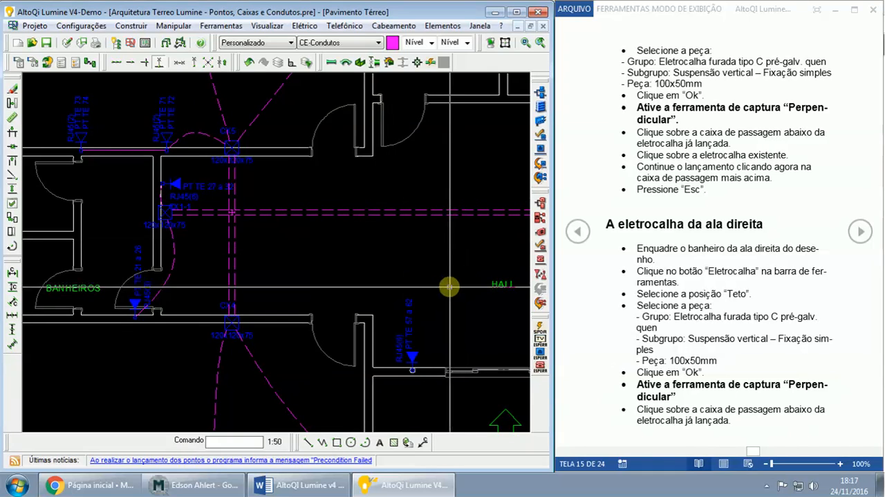
- Lay a Teto 100x50mm cable tray in the right wing from box CX2 perpendicular onto the hall tray and on to box CX3
middle_click_drag(463, 277, 294, 260)
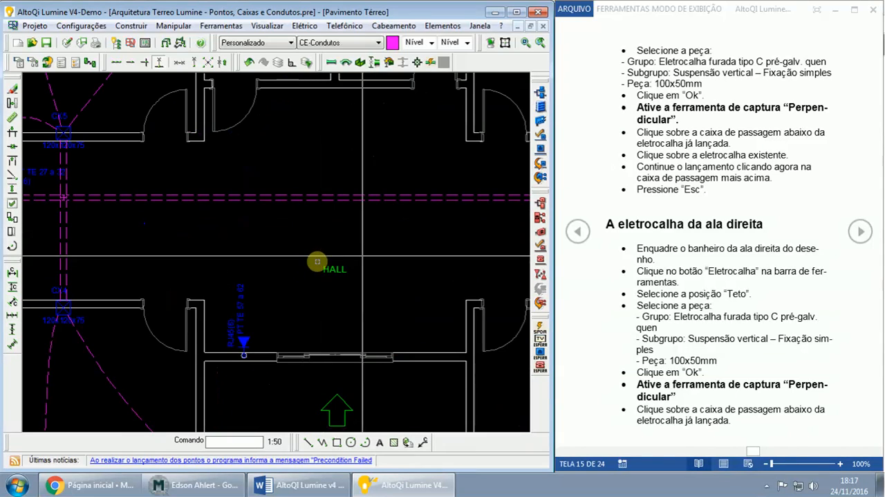
middle_click_drag(408, 243, 255, 252)
middle_click_drag(361, 255, 252, 242)
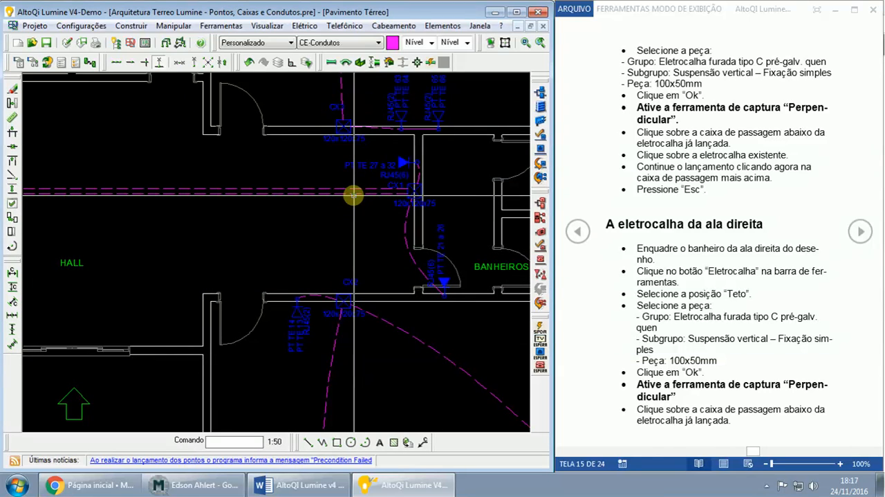
scroll(356, 157, "up", 2)
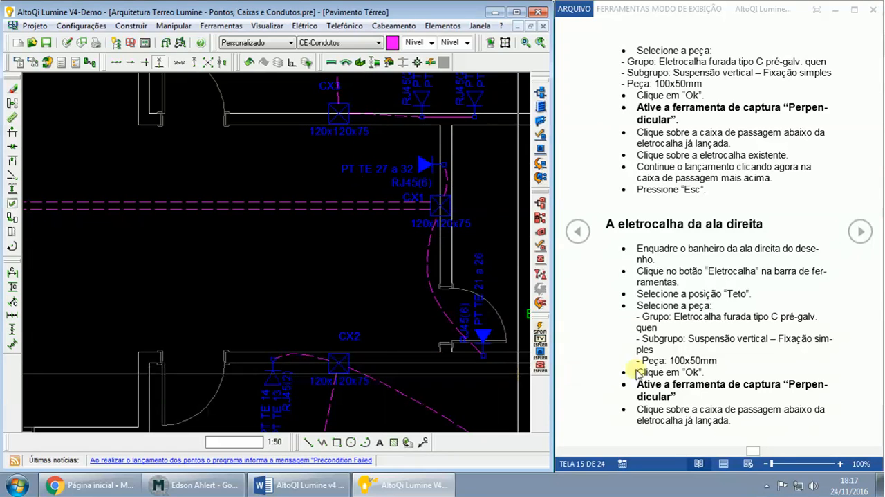
left_click(360, 64)
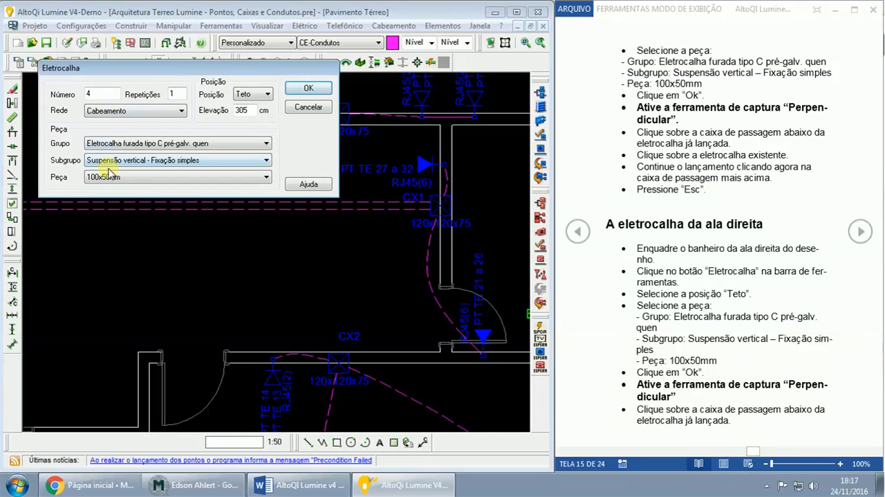
left_click(309, 87)
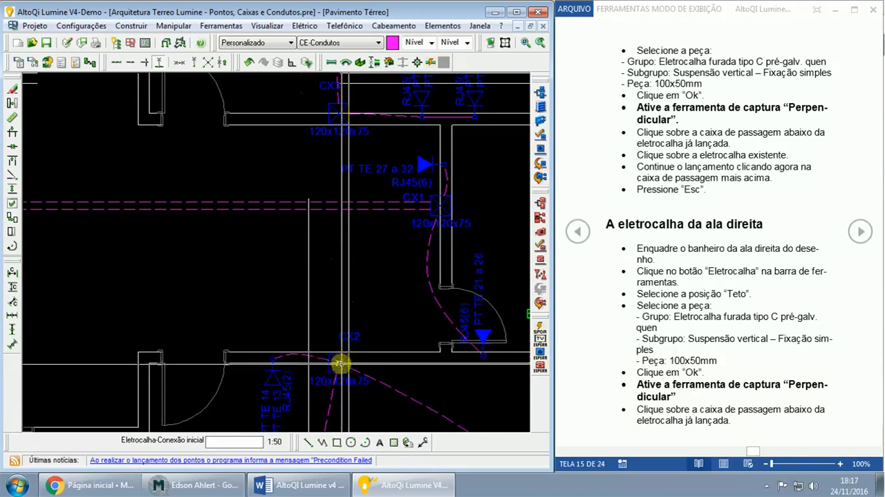
left_click(341, 363)
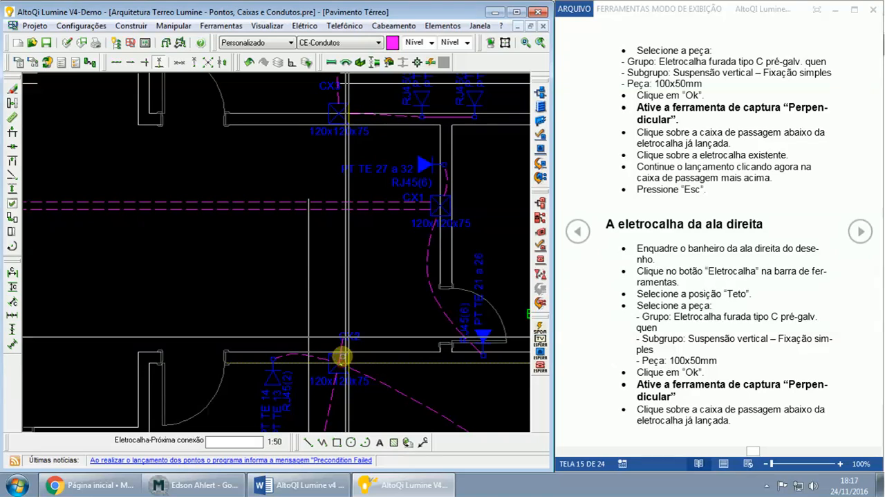
left_click(340, 206)
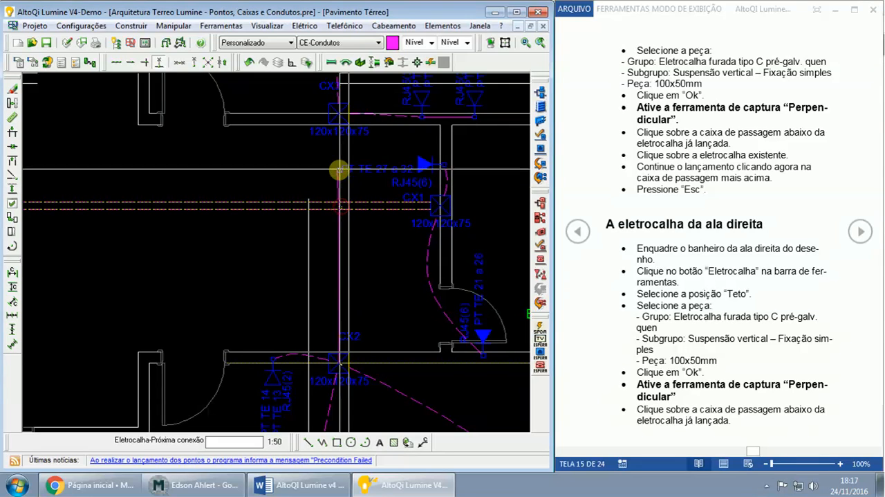
left_click(339, 113)
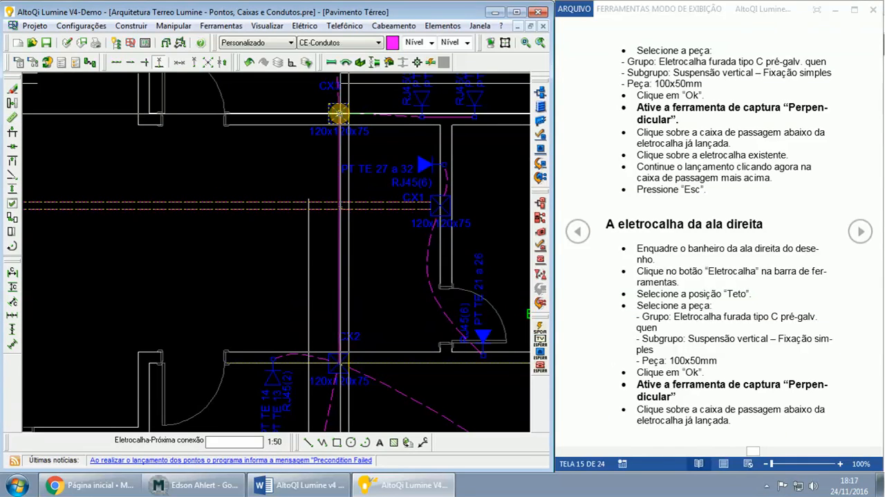
key("Escape")
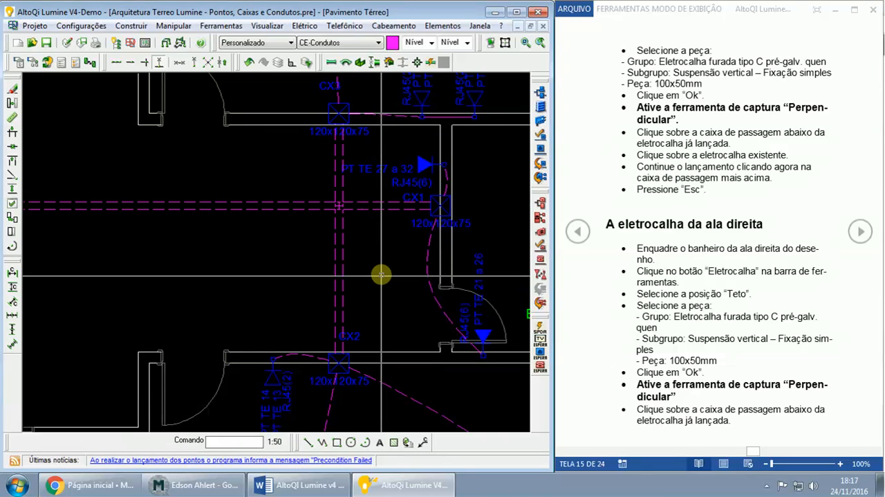
- Lay a Teto 100x50mm cable tray from telecommunications cabinet AT1, in the room beside the stairs, perpendicular onto the central hall tray
middle_click_drag(253, 299, 362, 292)
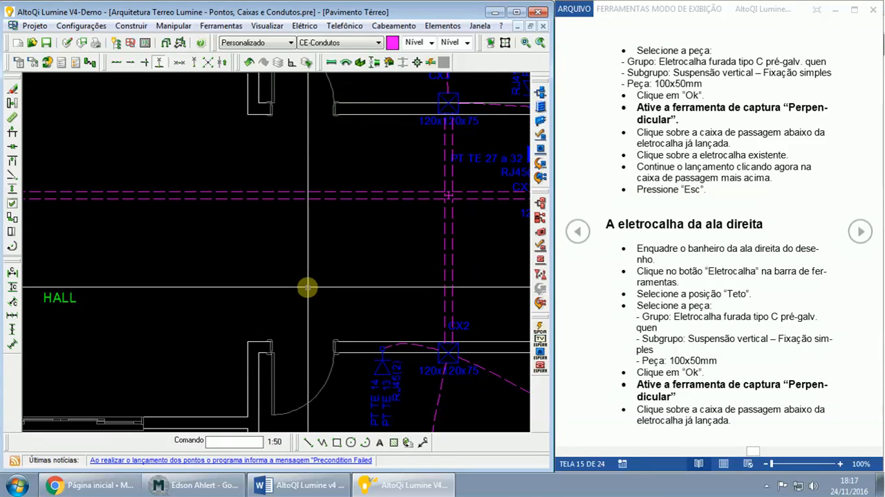
middle_click_drag(307, 287, 379, 280)
scroll(297, 256, "down", 2)
scroll(297, 255, "down", 1)
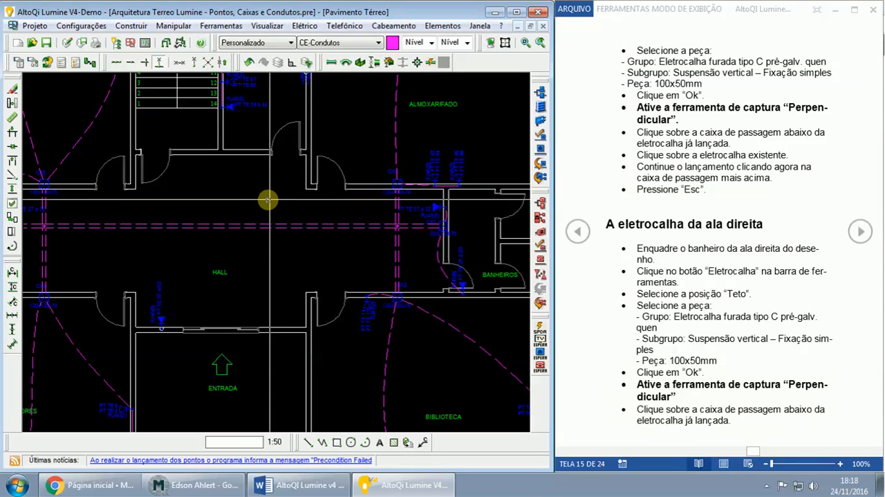
scroll(306, 237, "up", 1)
scroll(318, 166, "up", 1)
middle_click_drag(330, 160, 348, 266)
scroll(348, 267, "up", 1)
middle_click_drag(316, 142, 340, 258)
scroll(329, 239, "up", 1)
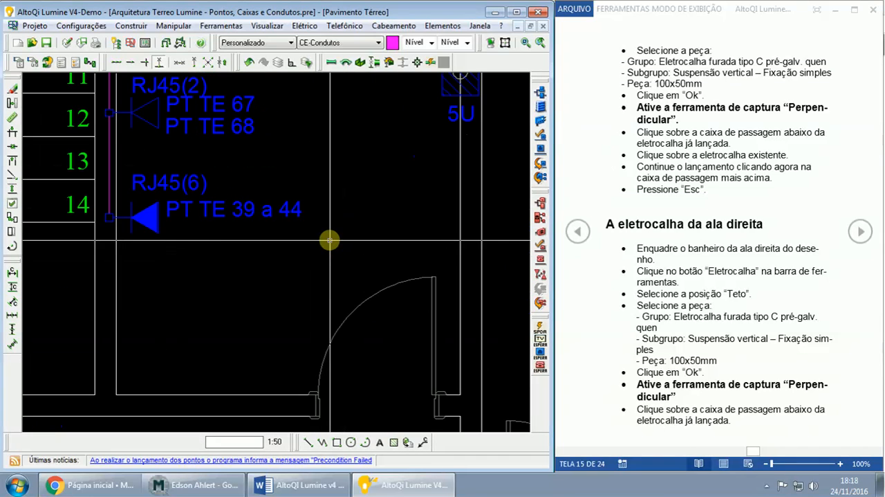
scroll(328, 238, "down", 1)
scroll(326, 236, "down", 1)
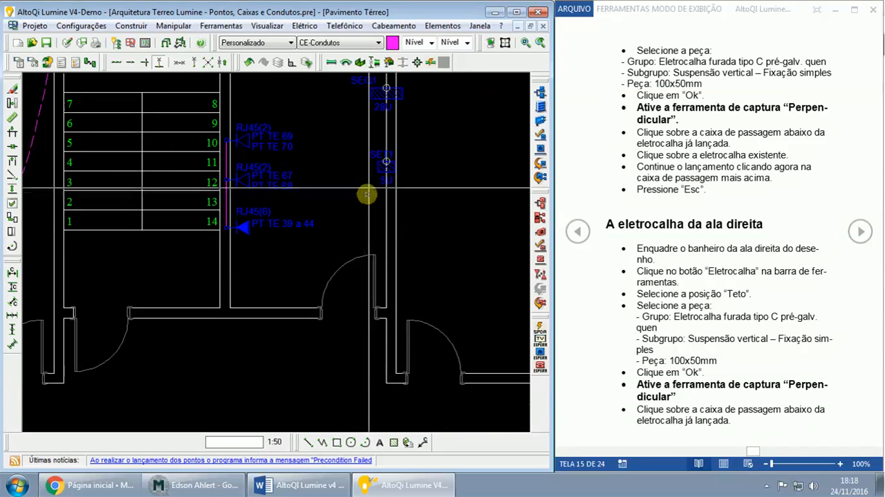
middle_click_drag(368, 192, 314, 253)
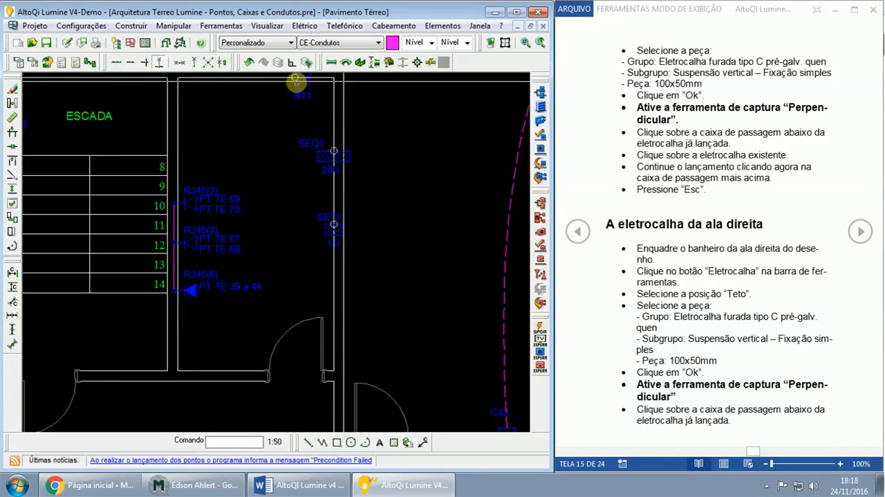
scroll(265, 141, "down", 1)
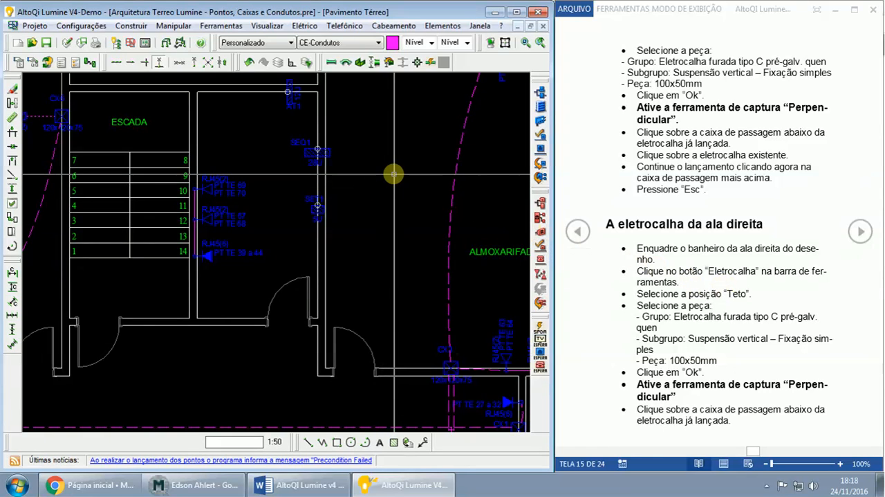
left_click(359, 61)
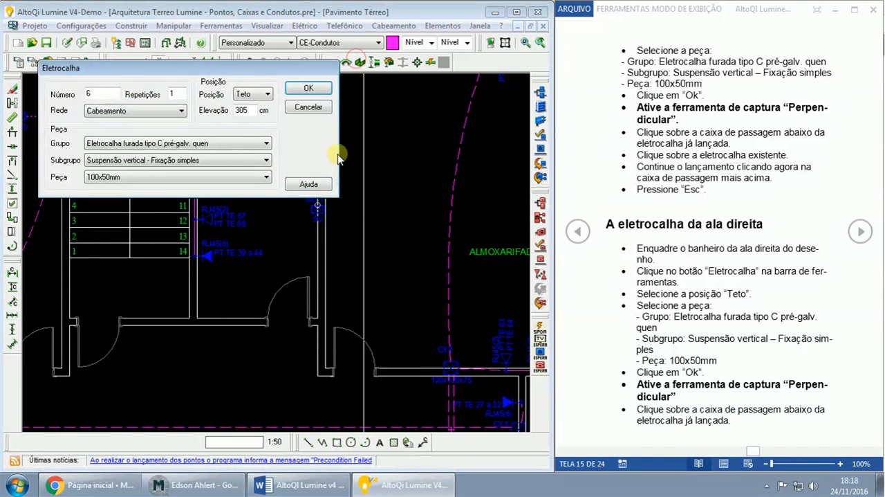
left_click(308, 89)
scroll(393, 182, "up", 4)
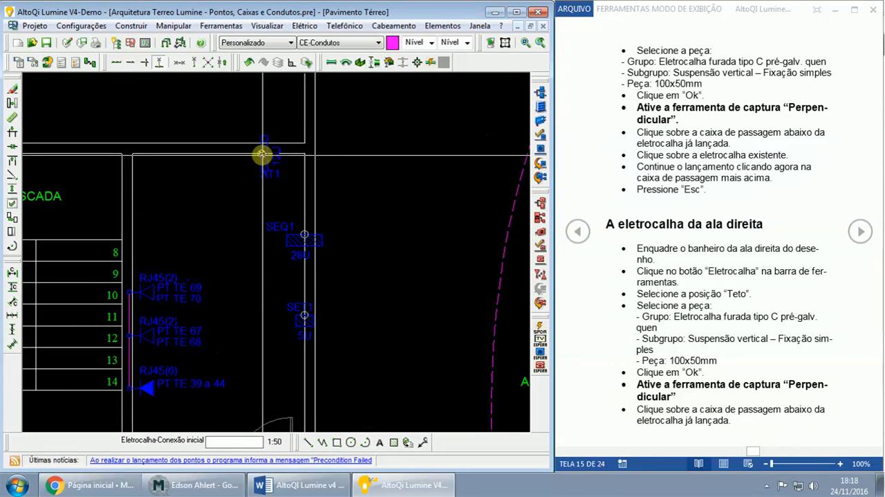
left_click(264, 155)
scroll(264, 288, "down", 2)
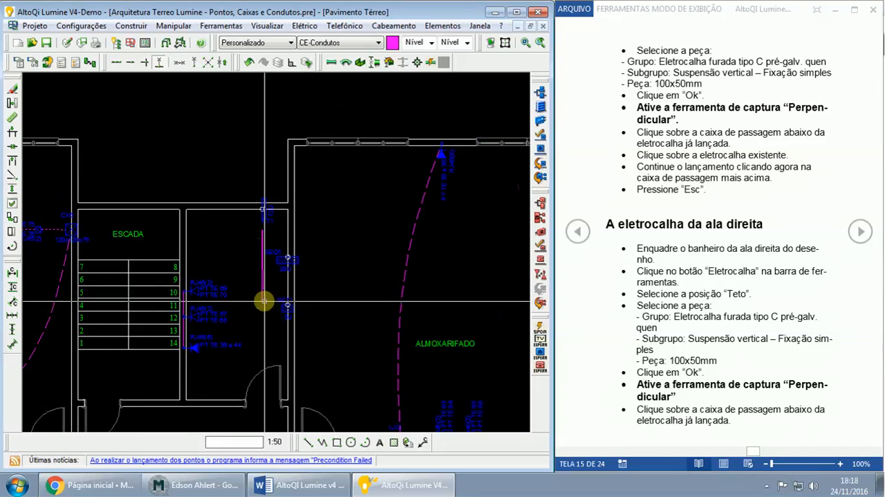
middle_click_drag(264, 300, 282, 200)
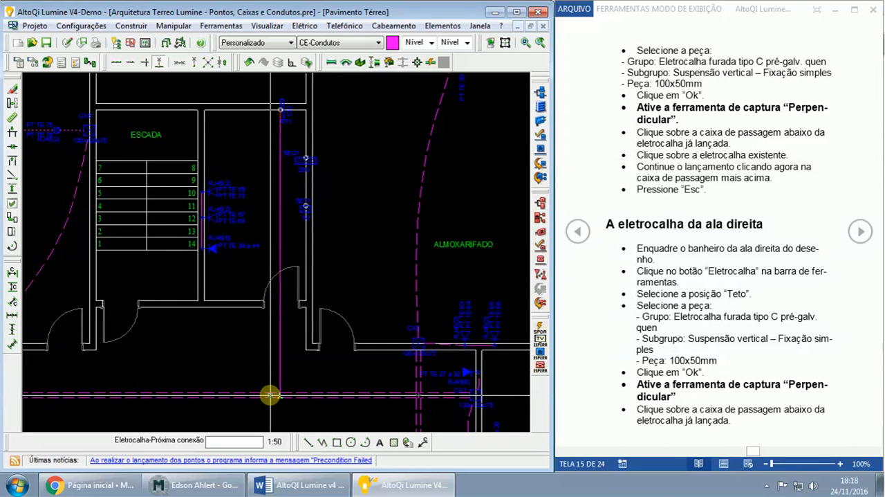
left_click(270, 395)
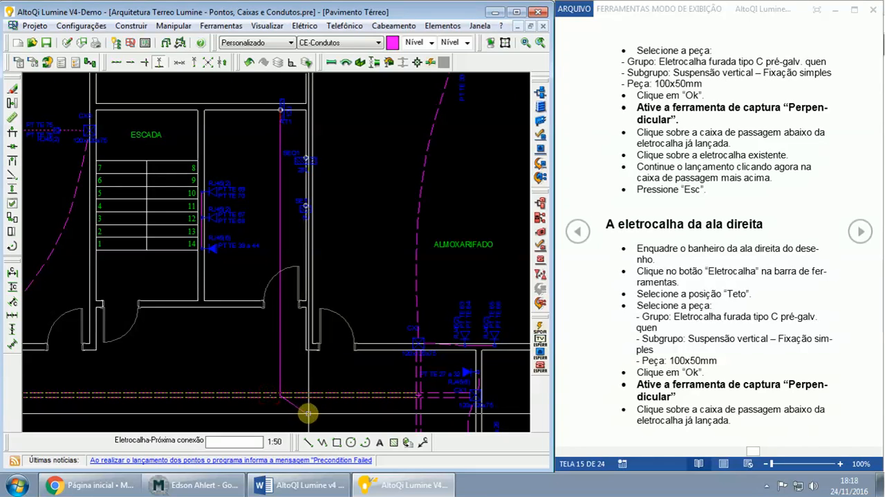
key("Escape")
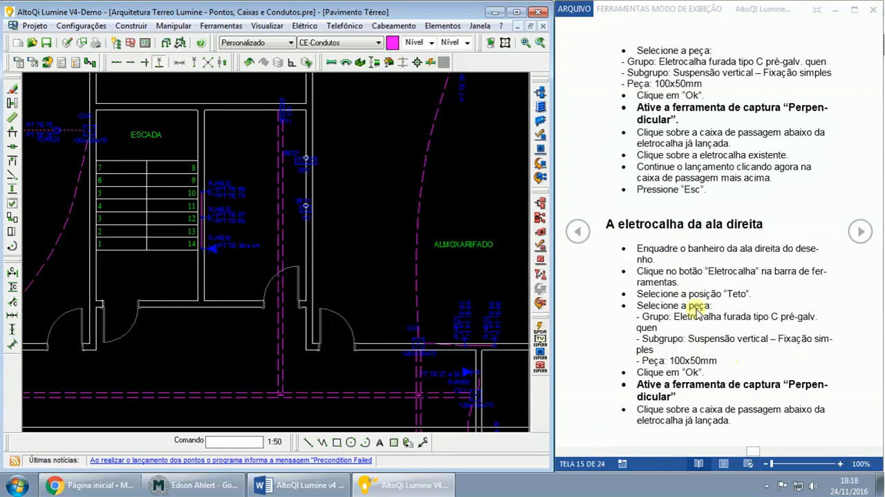
- Review the cable tray layout around the hall, check the Mconf web conference in Chrome and return to the project
scroll(457, 271, "down", 3)
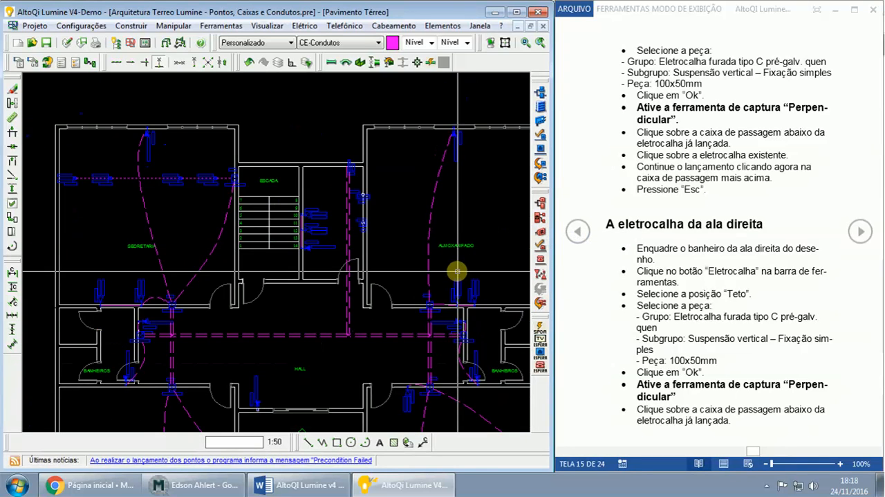
middle_click_drag(456, 271, 460, 205)
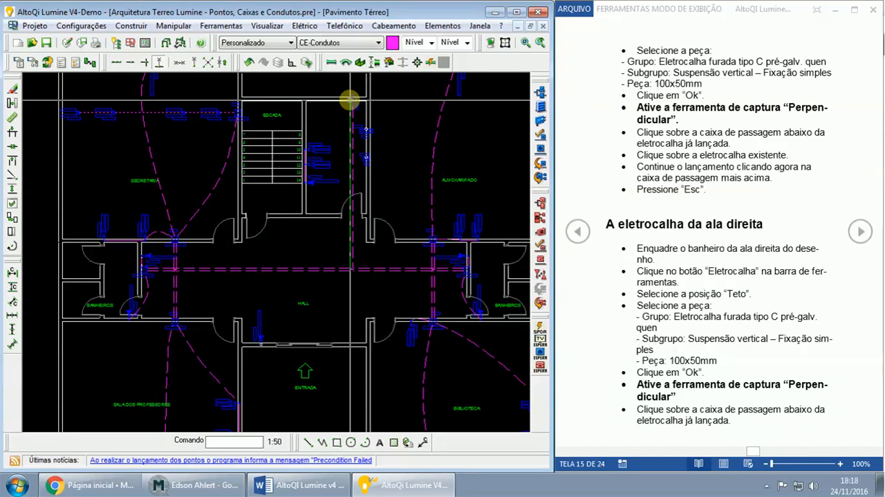
left_click(353, 99)
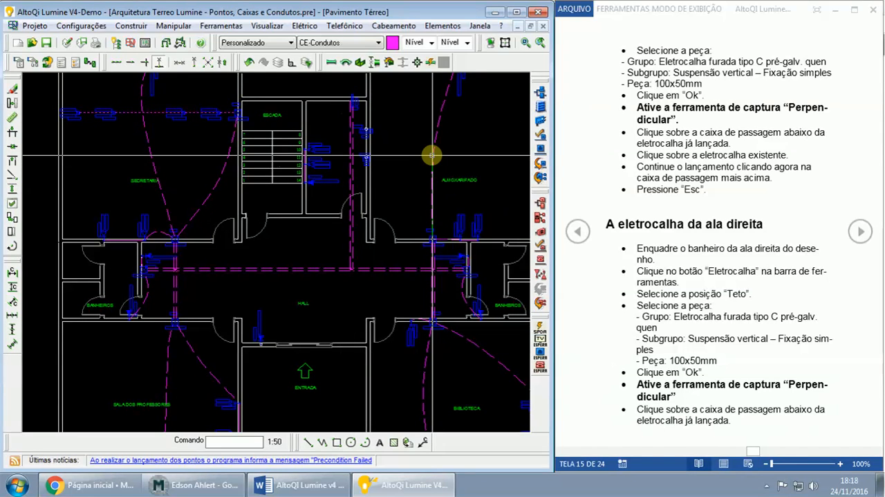
left_click(211, 485)
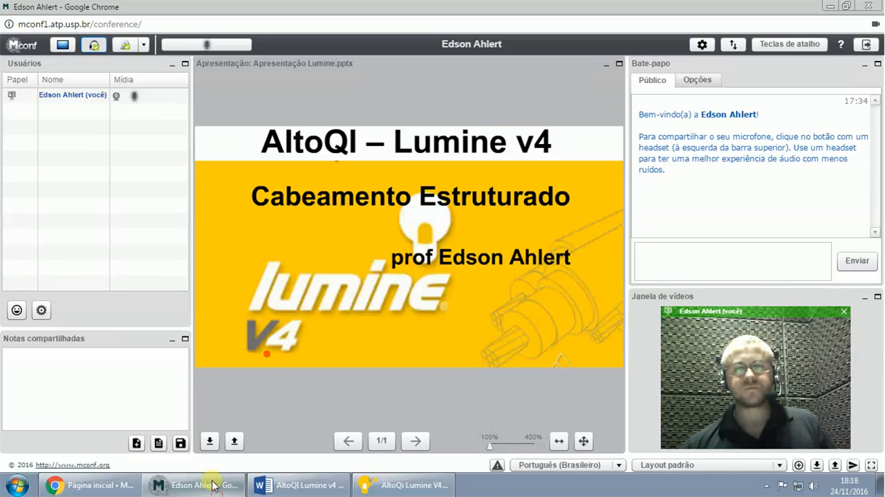
mouse_move(602, 383)
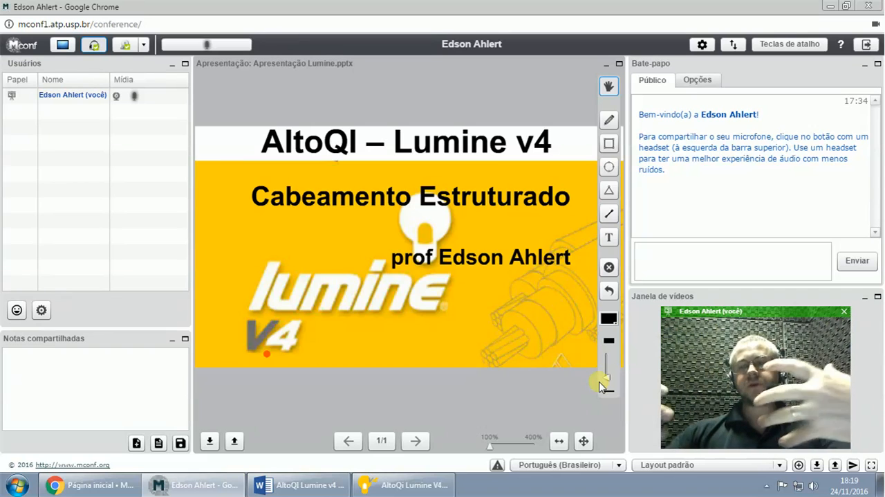
left_click(203, 488)
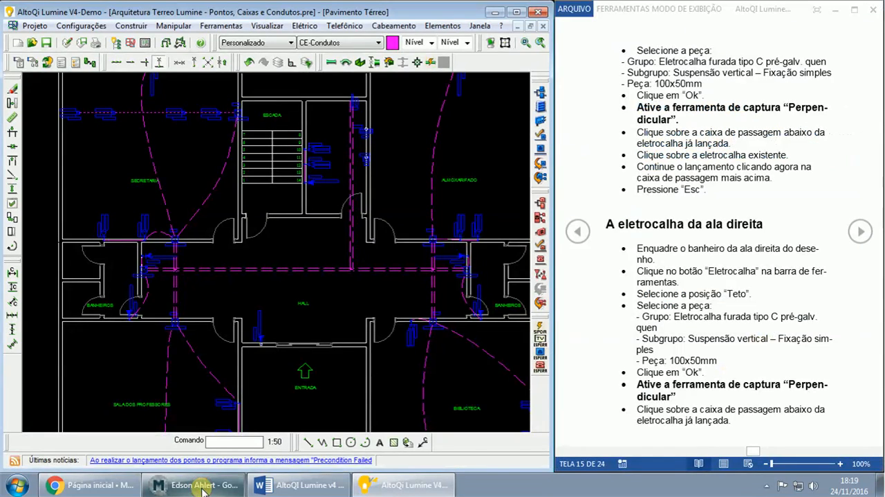
- Reread the Word guide's cable tray instructions, from the first tray through to the telecommunications room tray
left_click(861, 231)
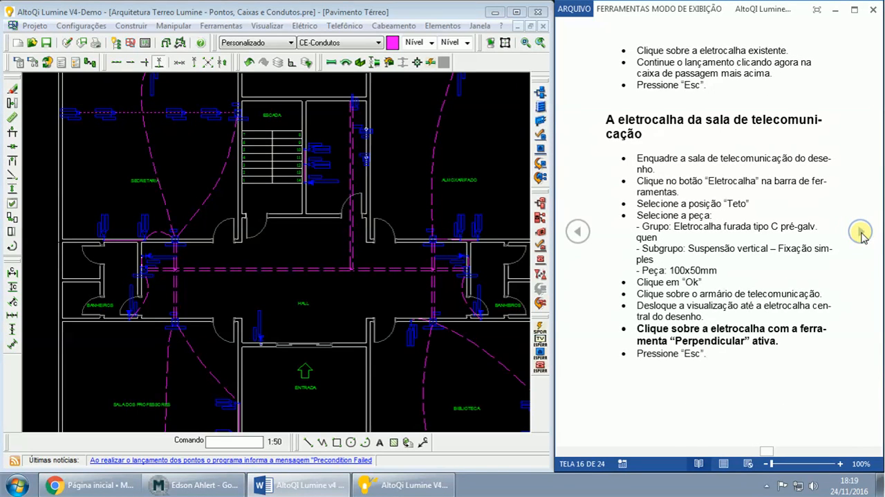
left_click(577, 231)
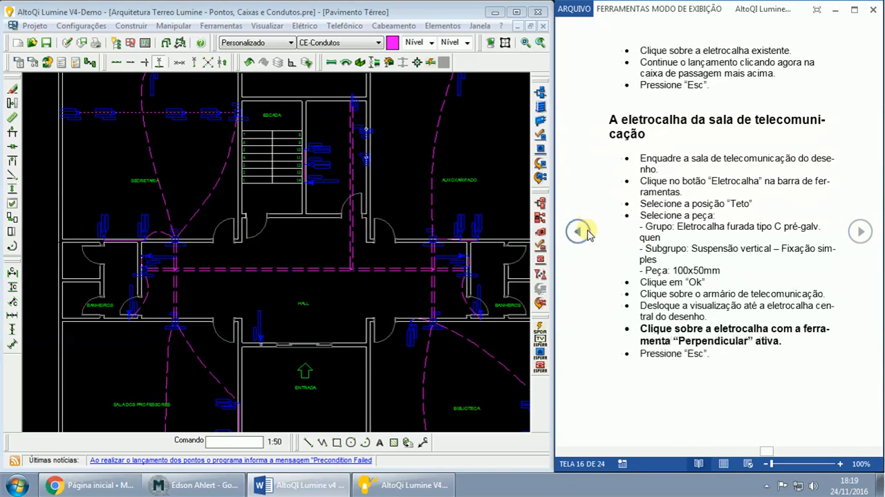
left_click(579, 231)
left_click(585, 232)
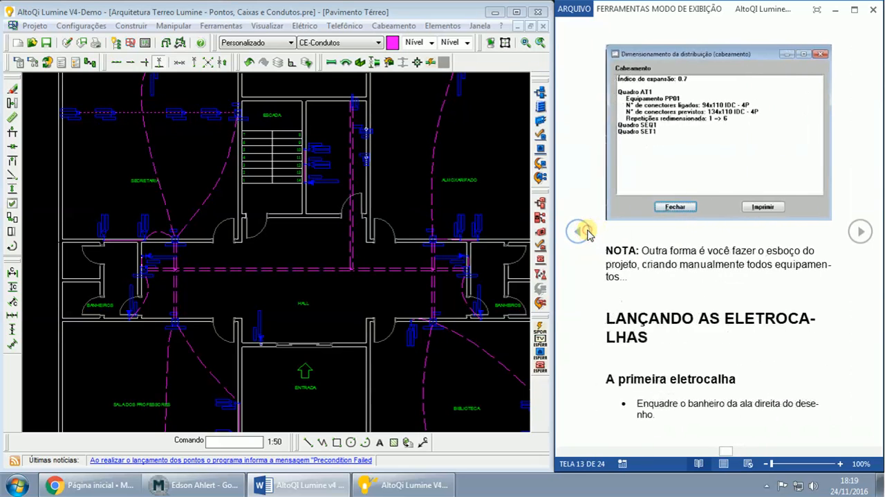
left_click(861, 233)
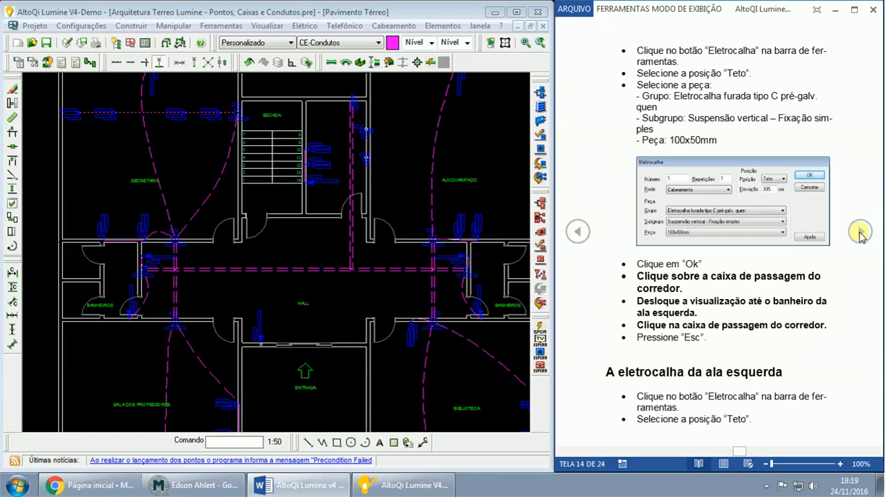
left_click(584, 236)
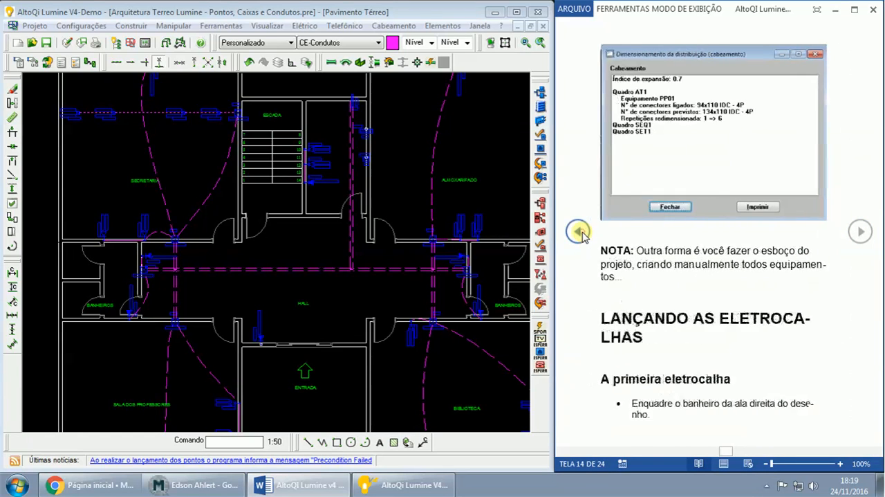
left_click(860, 234)
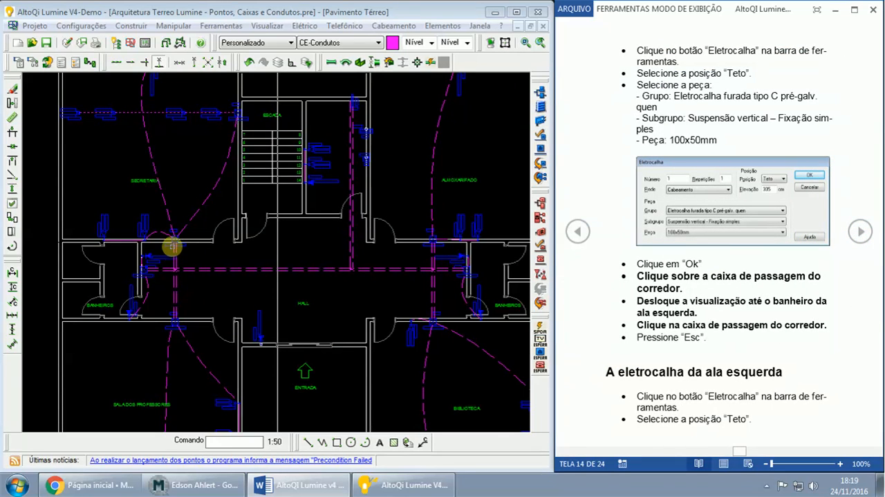
left_click(856, 238)
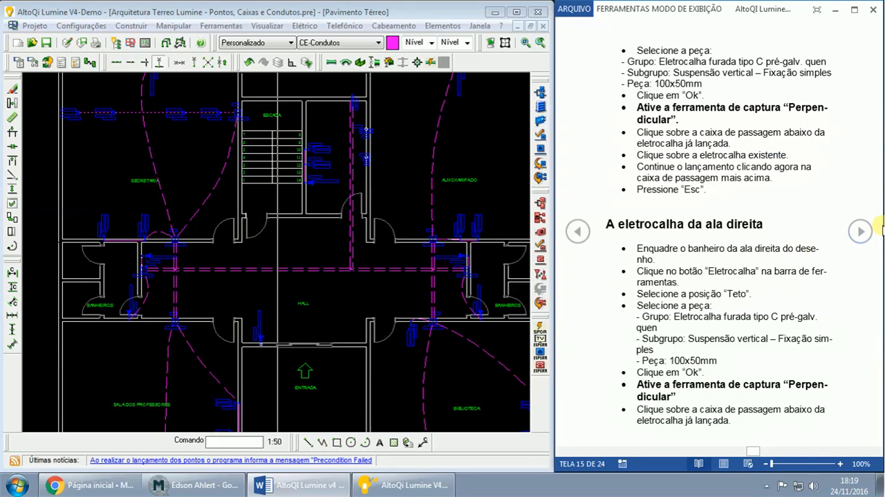
left_click(859, 233)
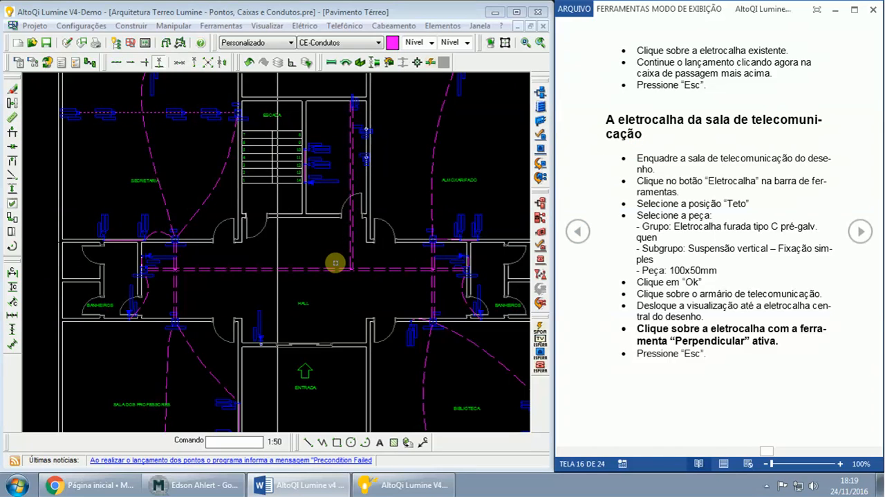
- Set up a curved conduit for the hall at Teto position, using Eletroduto PVC rosca, Eletroduto c/ braçadeira cunha, piece 1"
left_click(860, 233)
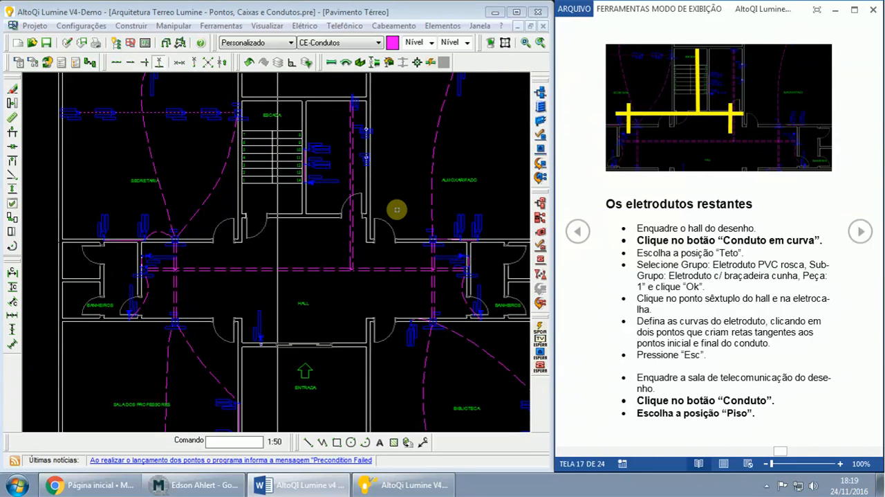
scroll(429, 193, "up", 2)
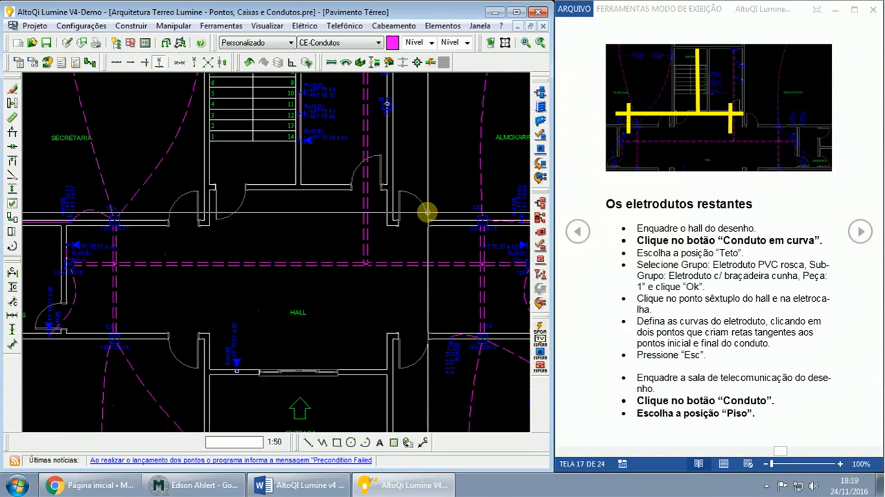
middle_click_drag(403, 258, 427, 230)
scroll(427, 229, "up", 1)
middle_click_drag(384, 276, 427, 253)
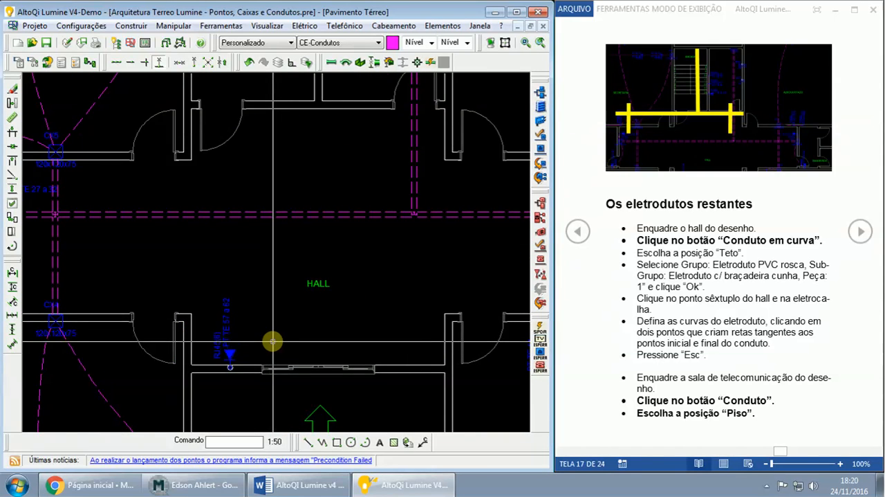
middle_click_drag(273, 341, 311, 310)
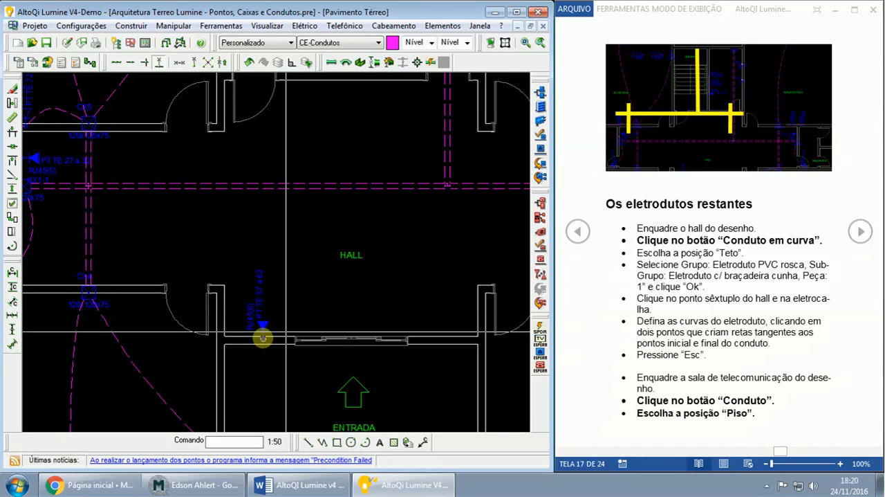
left_click(346, 63)
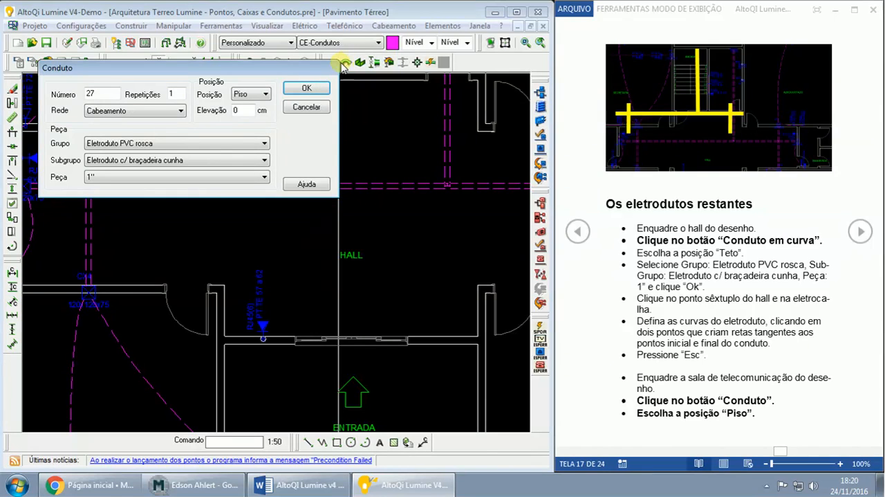
left_click(250, 93)
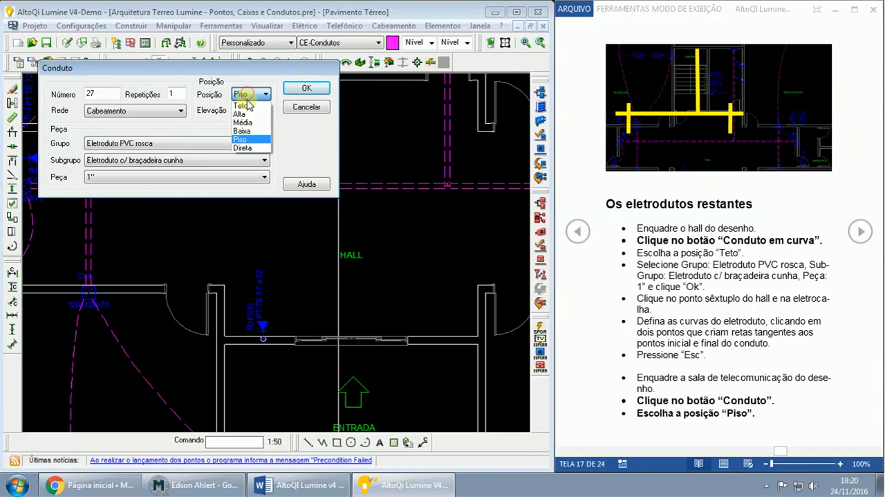
left_click(244, 140)
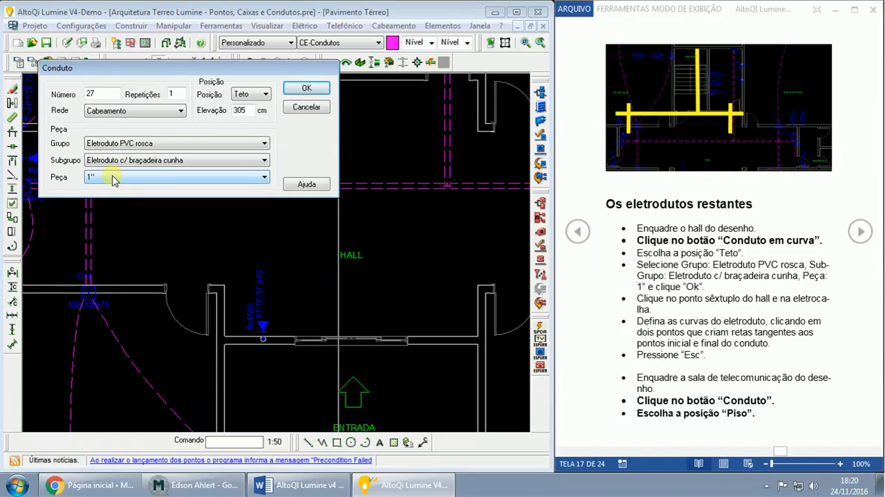
left_click(298, 89)
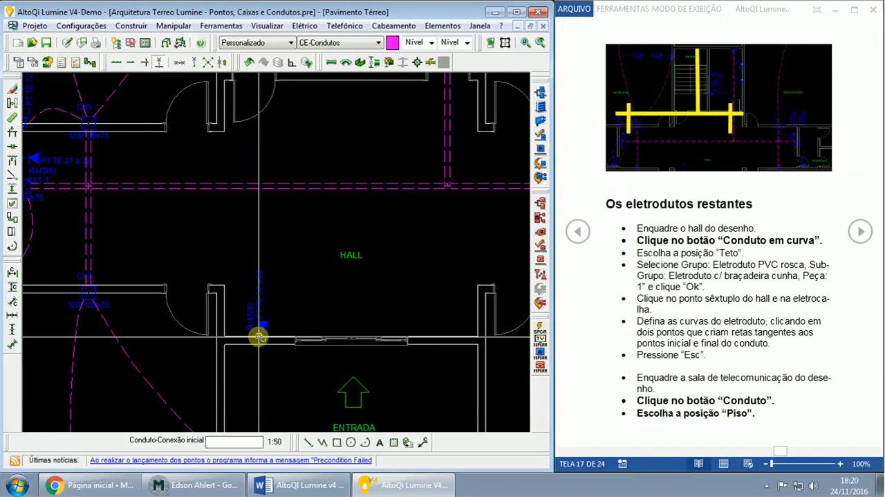
- Route the curved conduit from the hall's RJ45(6) point PT TE 57 a 62 to the central cable tray, bowing toward the HALL label
scroll(259, 337, "up", 1)
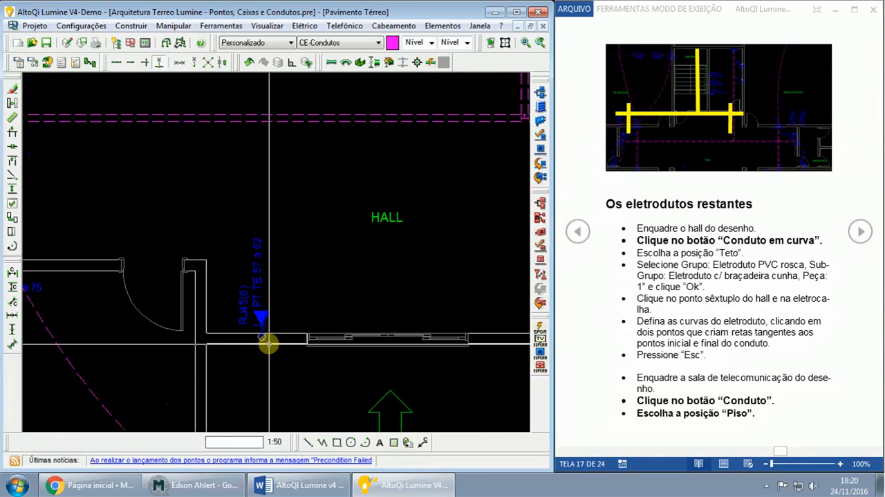
scroll(266, 343, "up", 1)
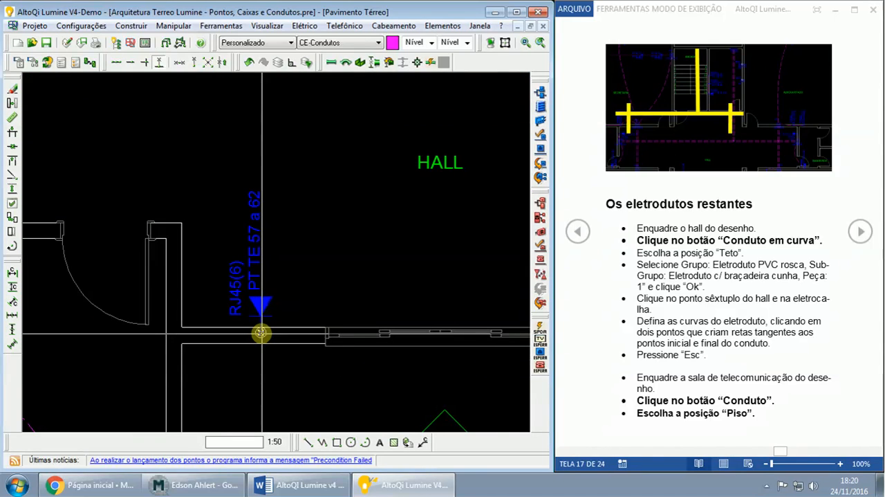
left_click(260, 332)
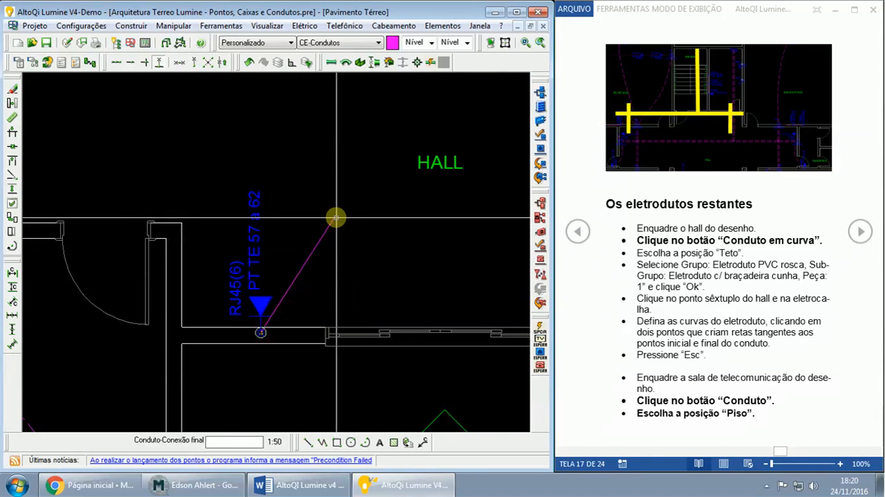
scroll(336, 218, "down", 1)
scroll(336, 218, "down", 1)
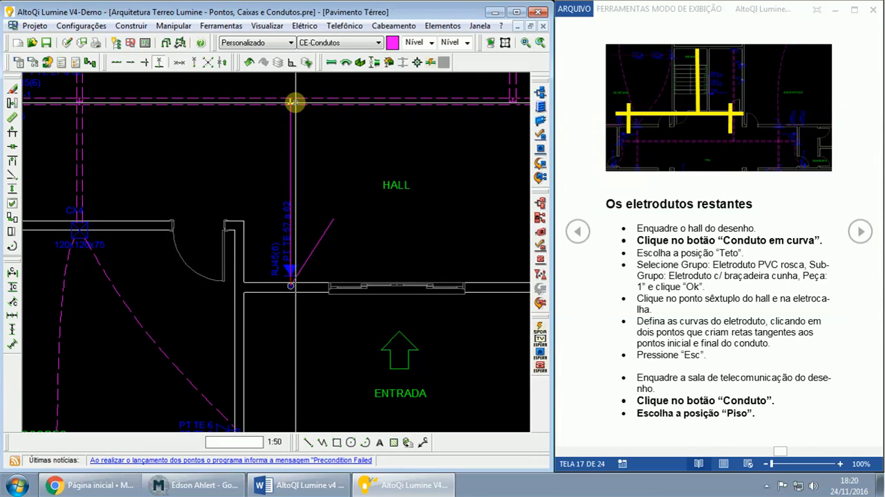
left_click(294, 103)
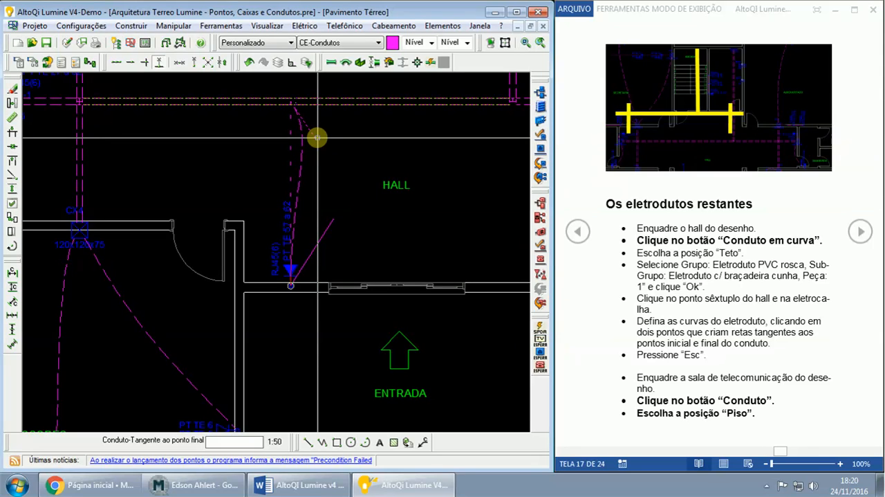
left_click(317, 138)
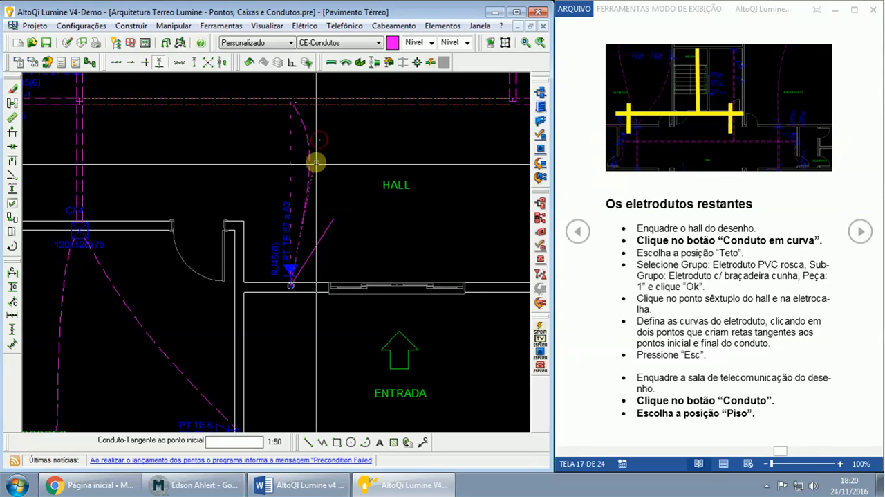
left_click(315, 195)
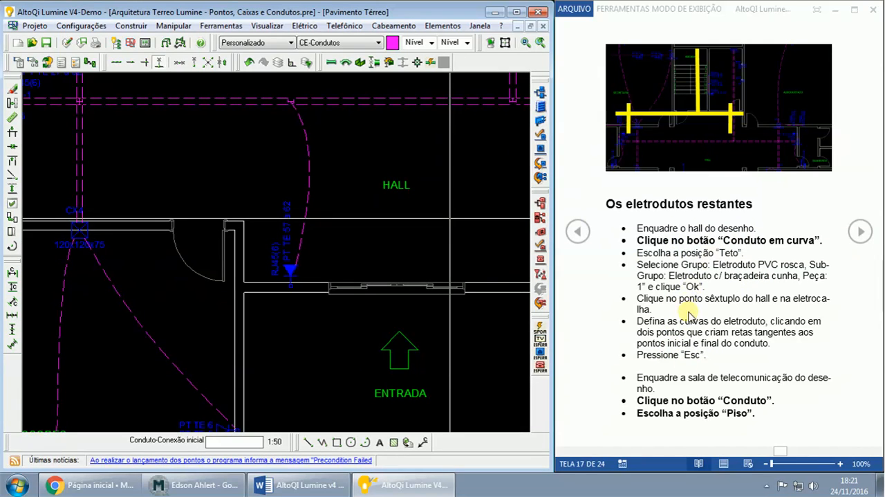
- Frame the telecommunications room beside the stairs and read the guide's instructions for its remaining floor conduits
scroll(399, 325, "down", 1)
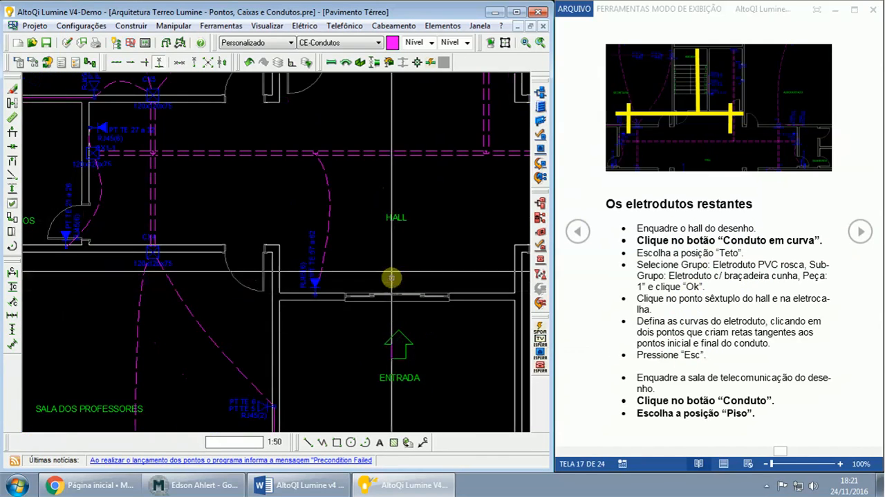
middle_click_drag(390, 226, 384, 362)
middle_click_drag(407, 234, 406, 317)
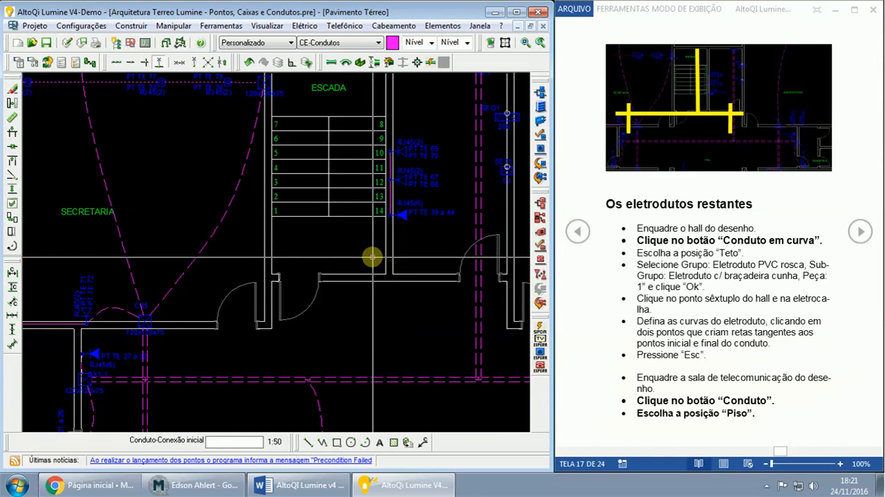
scroll(423, 259, "up", 2)
scroll(425, 257, "down", 3)
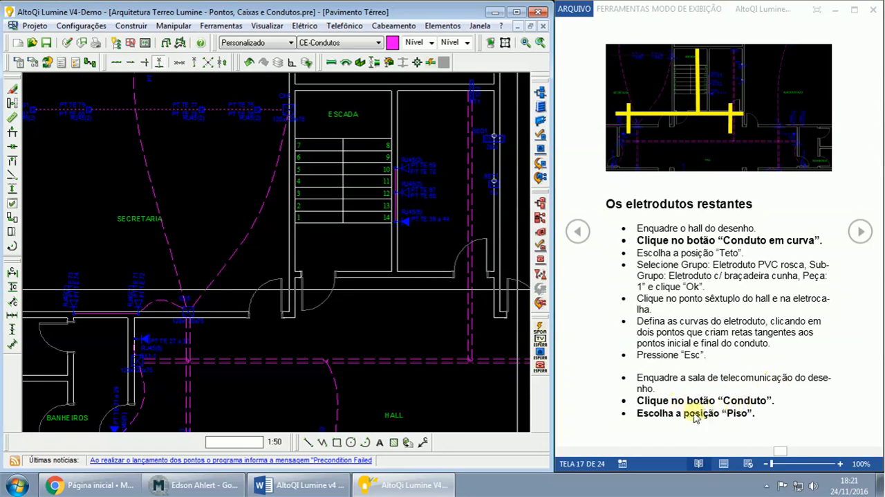
left_click(861, 233)
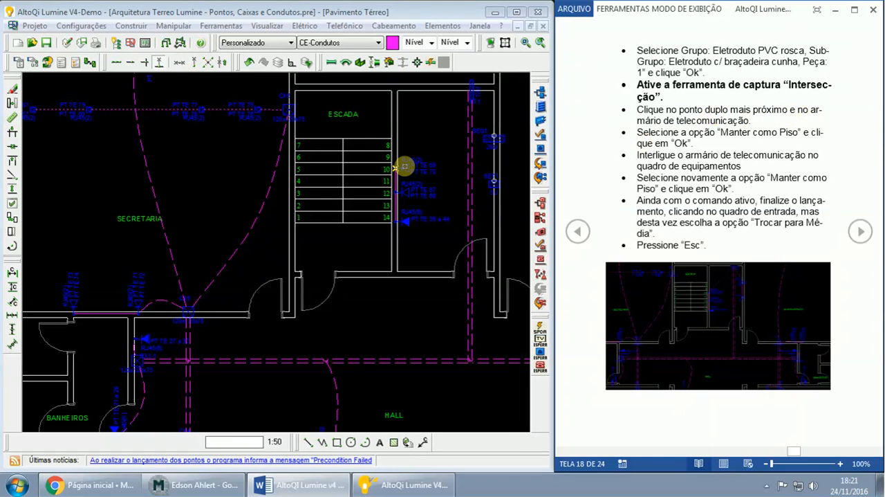
scroll(404, 167, "up", 1)
left_click(382, 13)
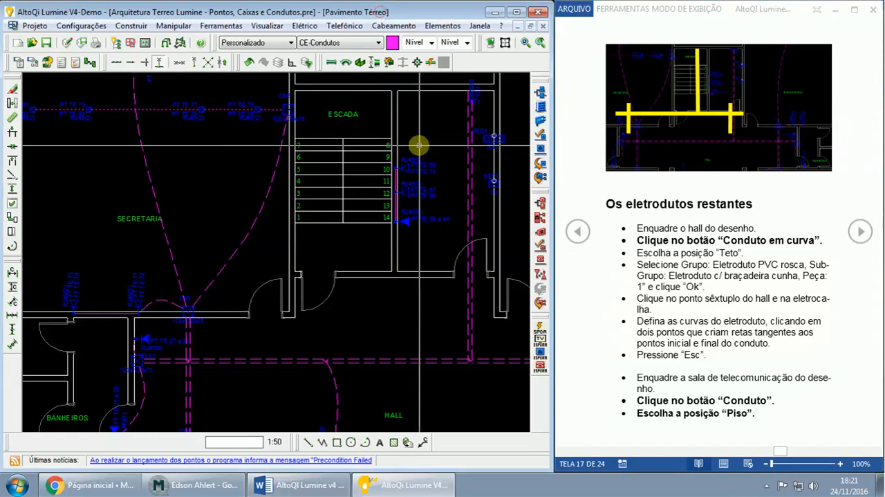
scroll(418, 145, "up", 1)
middle_click_drag(445, 139, 388, 221)
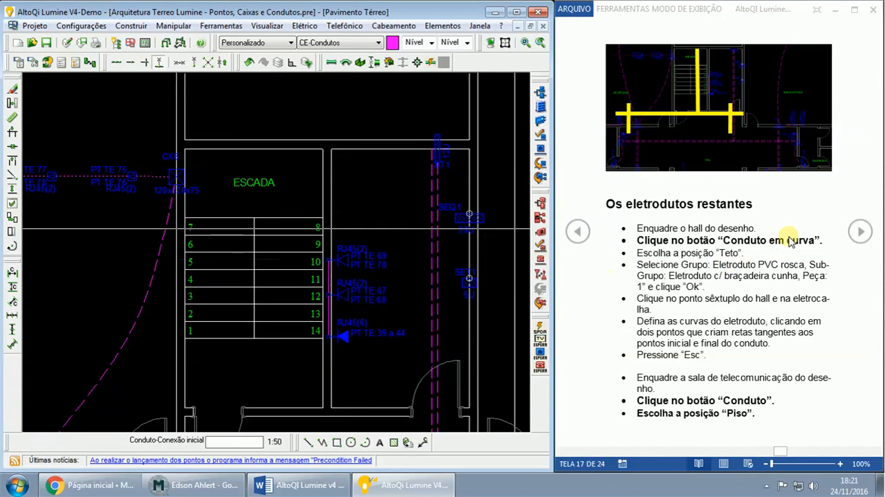
left_click(864, 232)
left_click(864, 232)
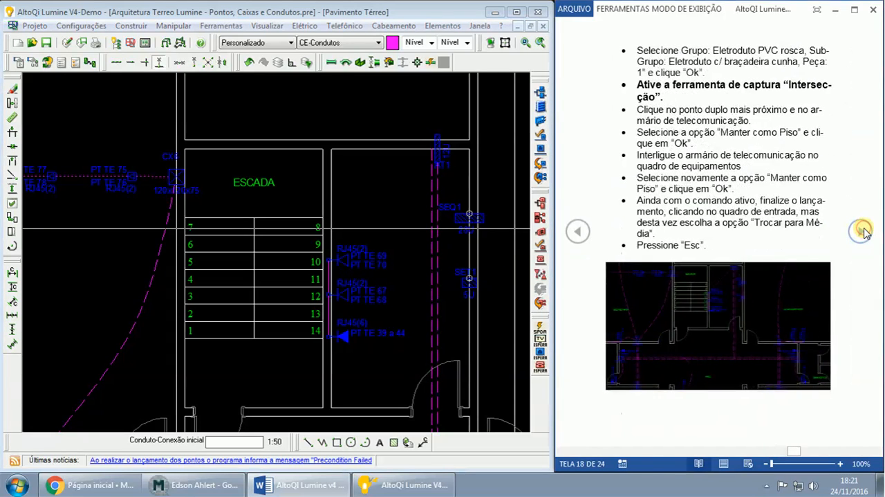
left_click(863, 231)
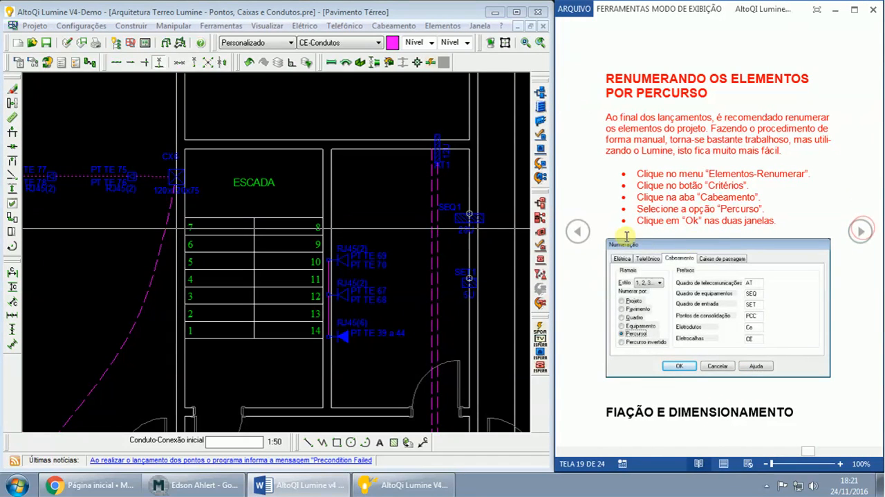
left_click(578, 232)
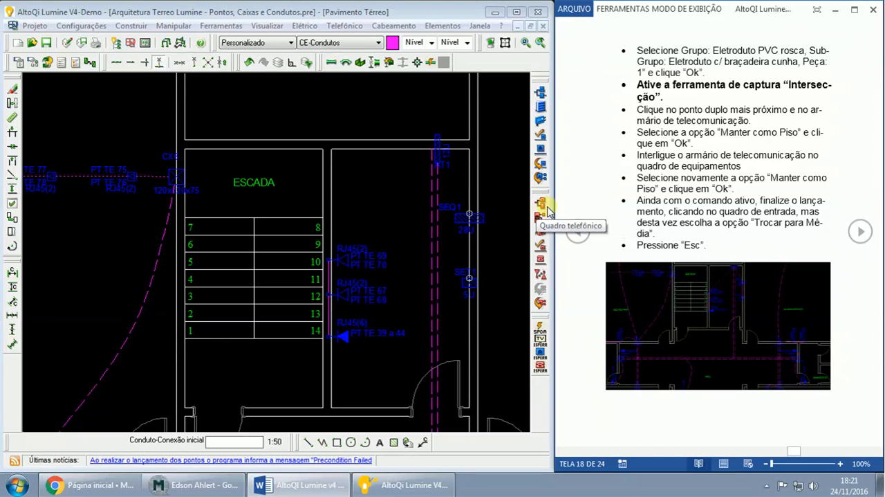
left_click(577, 231)
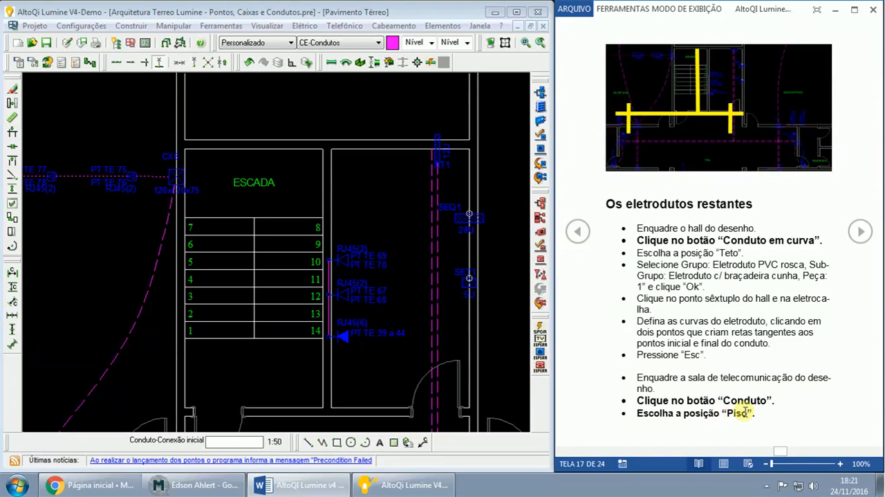
left_click(861, 233)
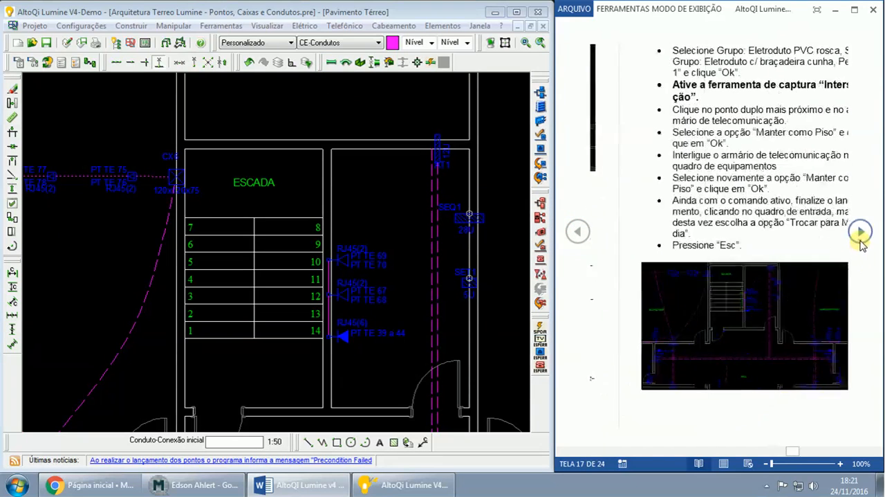
- Set up a straight conduit at Piso position, using Eletroduto PVC rosca, Eletroduto c/ braçadeira cunha, piece 1"
left_click(331, 64)
left_click(250, 95)
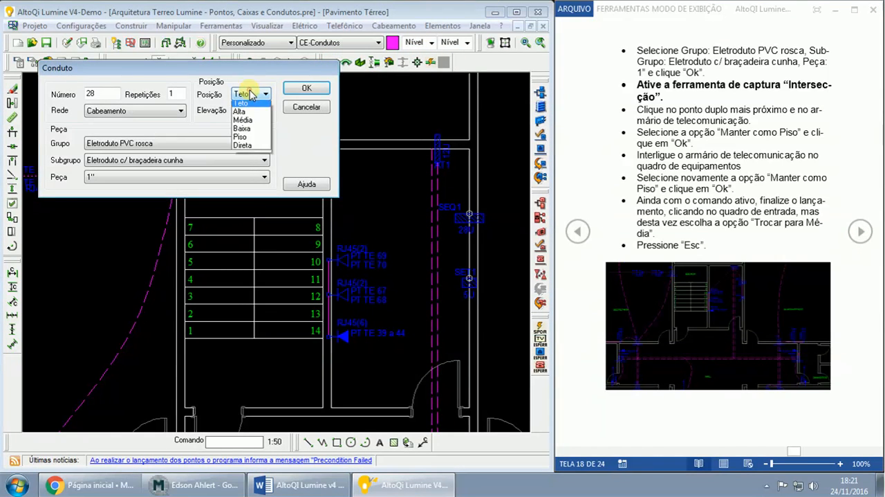
left_click(243, 139)
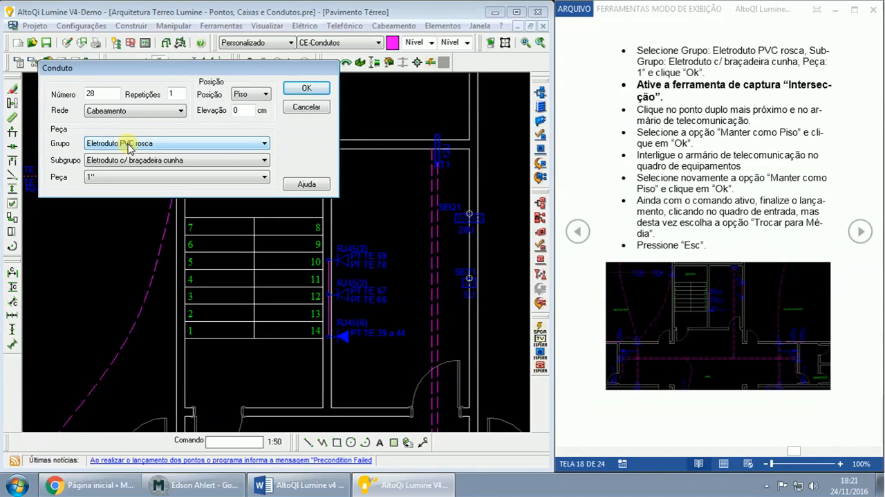
left_click(119, 160)
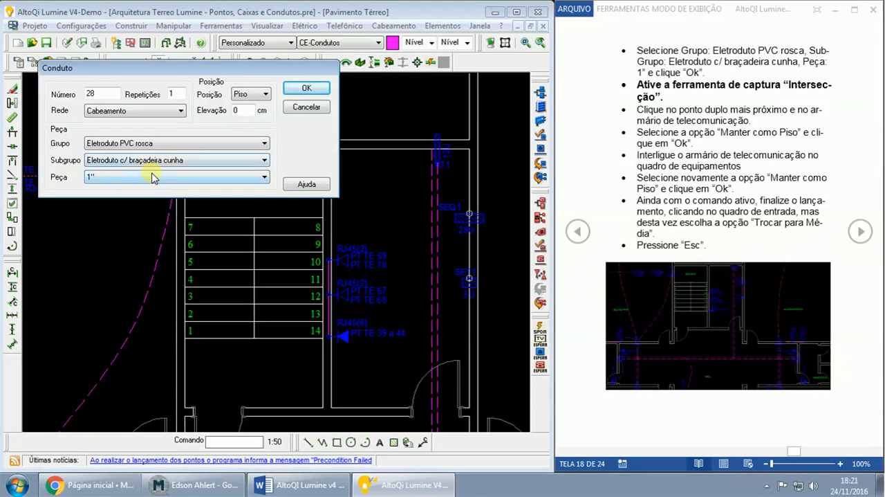
left_click(304, 86)
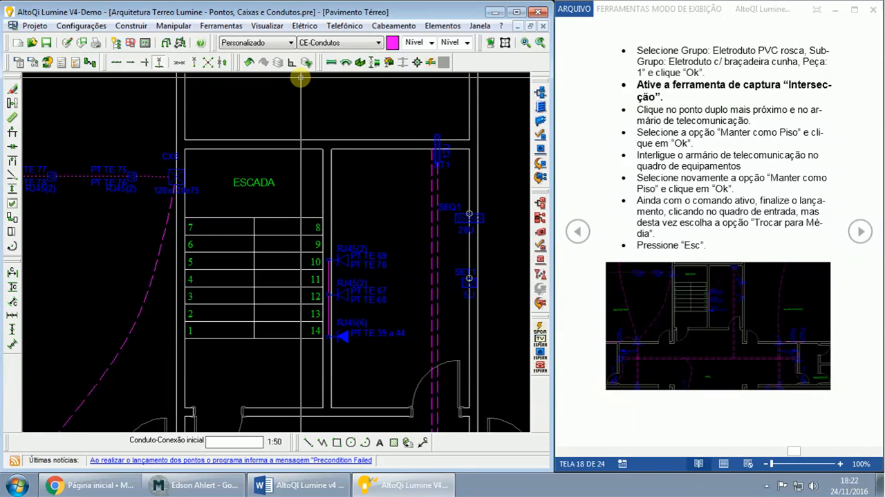
- Using intersection snapping, route the floor conduit from the RJ45(2) point PT TE 69/70 to telecommunications cabinet AT1, keeping it as Piso
left_click(146, 63)
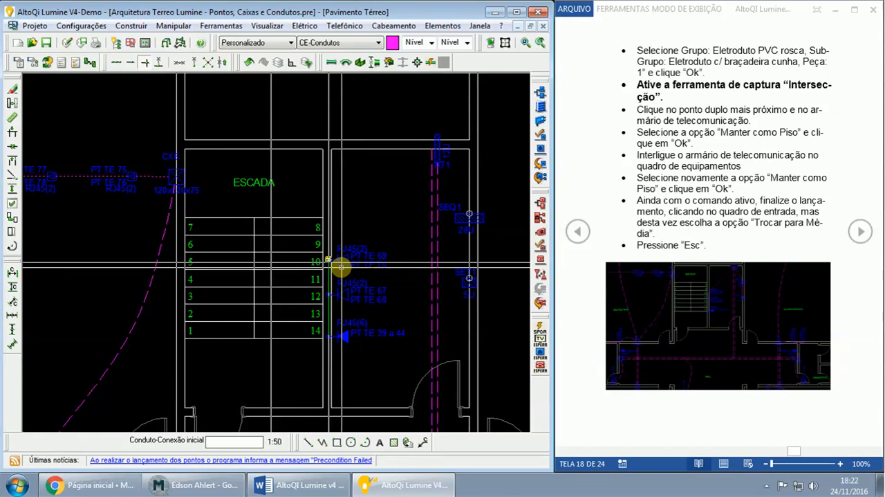
scroll(327, 262, "up", 2)
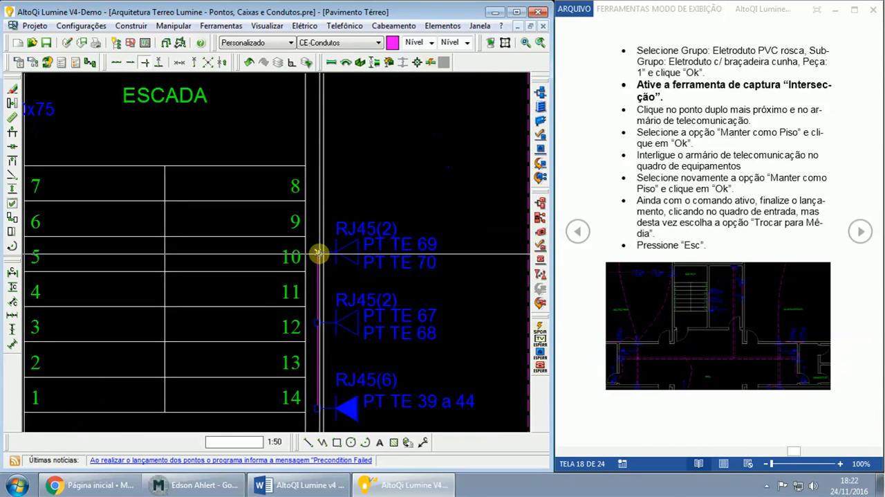
left_click(319, 253)
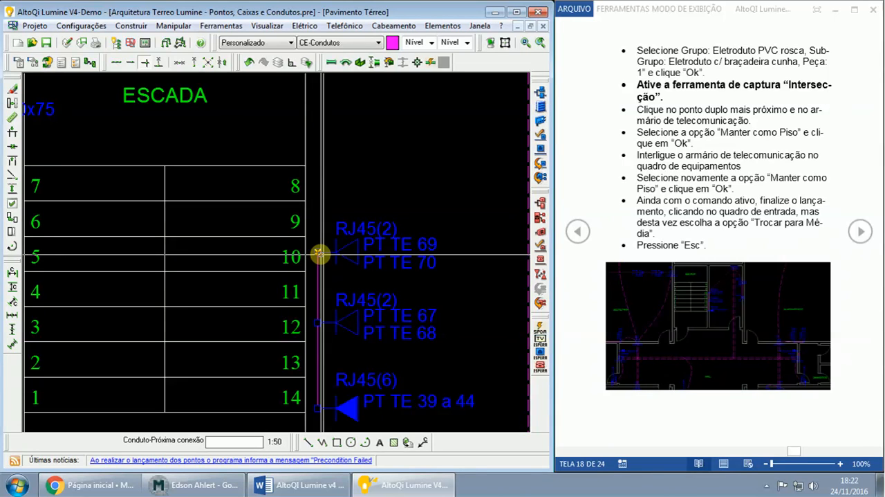
scroll(466, 181, "down", 2)
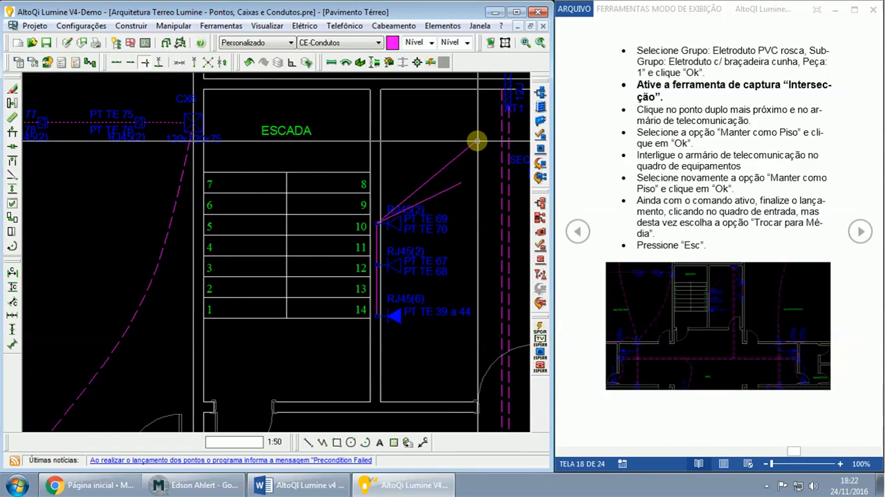
scroll(475, 139, "down", 1)
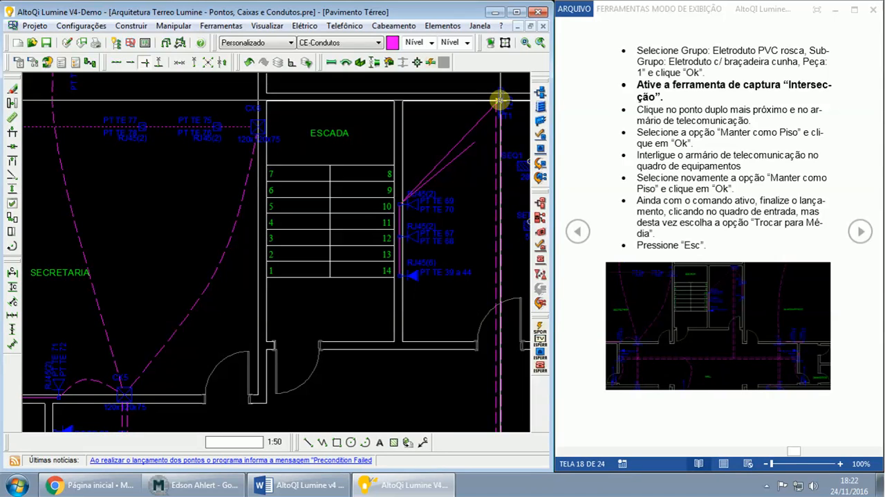
left_click(499, 99)
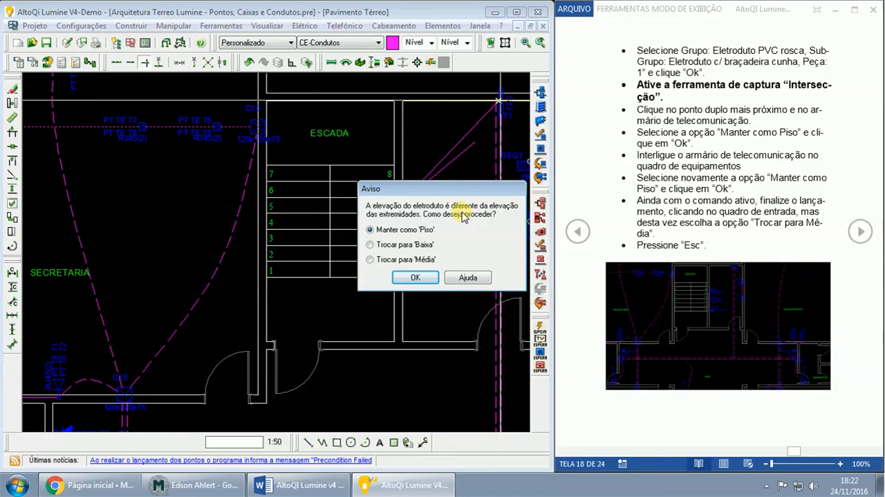
left_click(414, 278)
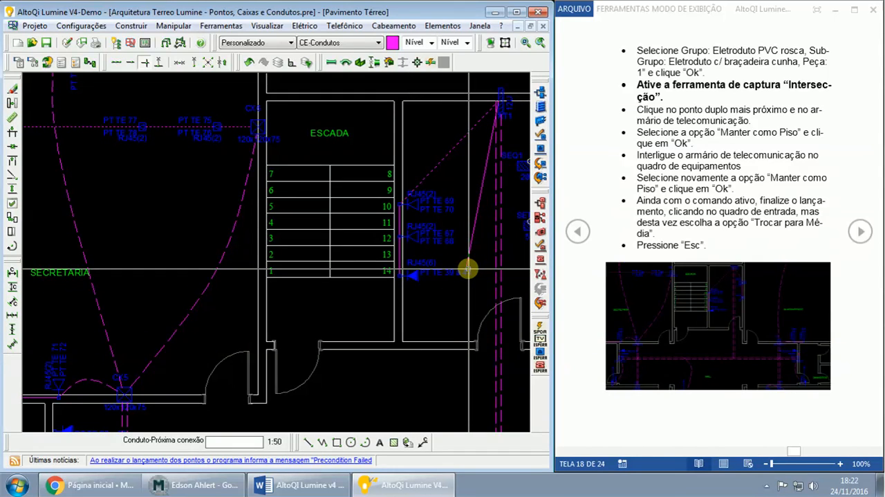
key("Escape")
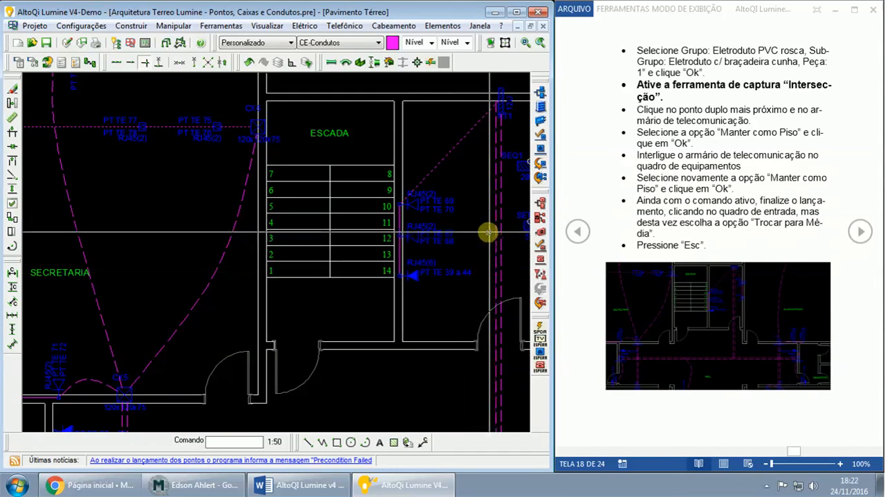
- Check the guide's next link and route another 1" Piso conduit from cabinet AT1 to equipment panel SEQ1, keeping it as Piso
middle_click_drag(489, 231, 468, 241)
left_click(406, 267)
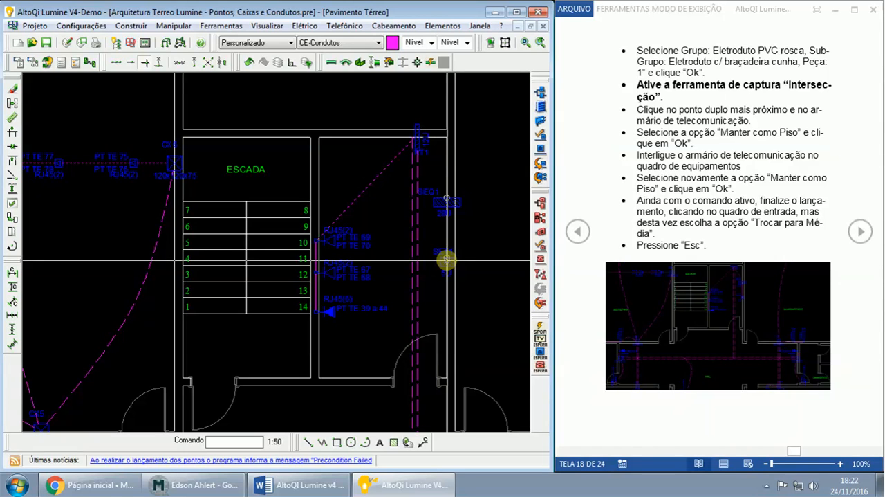
left_click(860, 233)
left_click(578, 231)
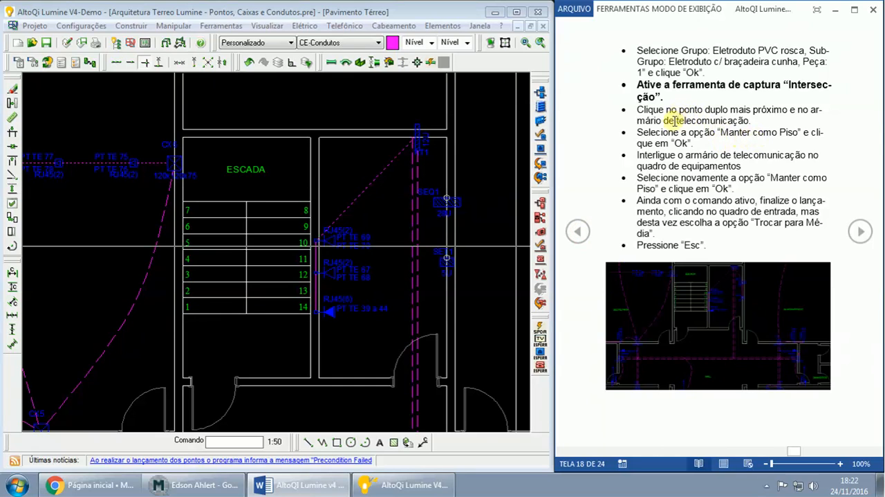
left_click_drag(742, 166, 637, 155)
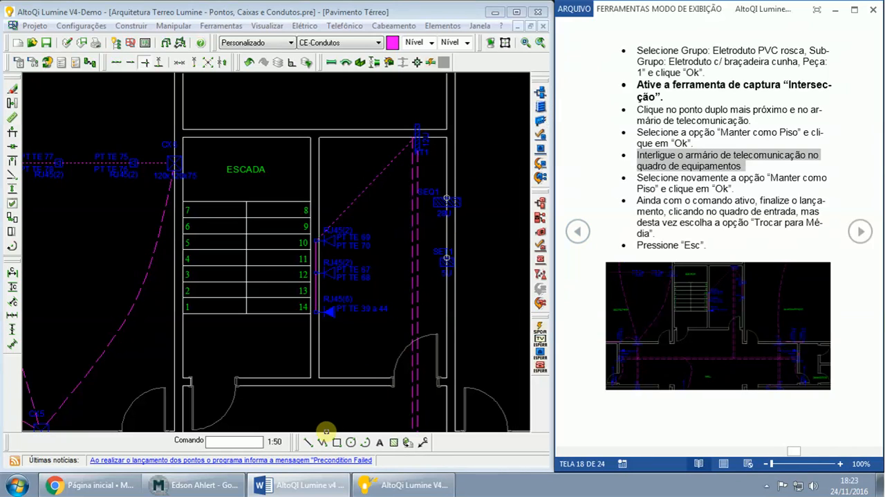
left_click(331, 61)
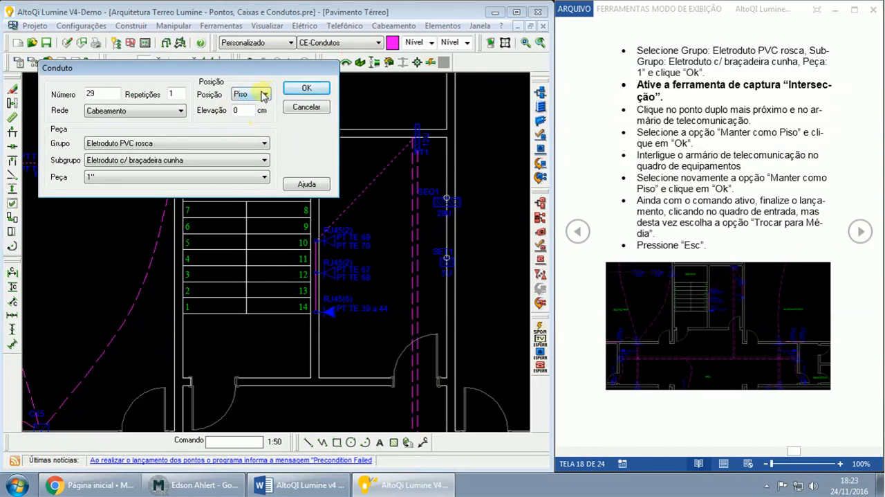
left_click(298, 89)
scroll(501, 191, "up", 2)
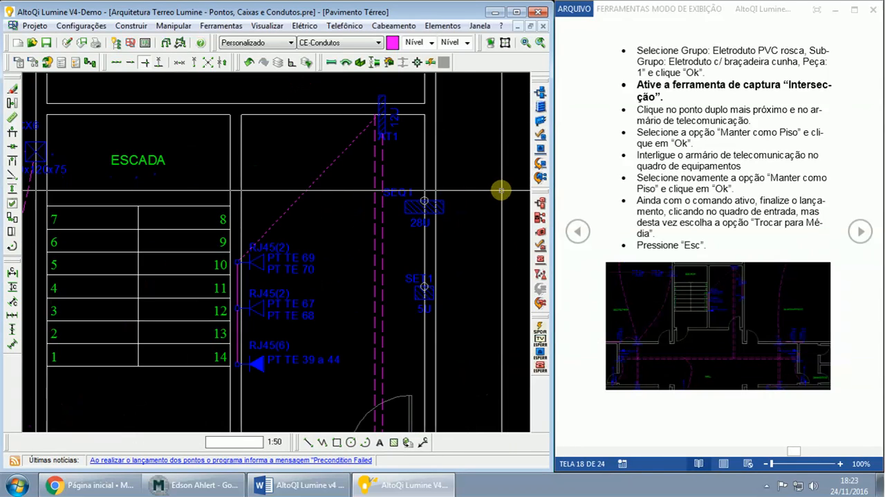
scroll(500, 191, "up", 2)
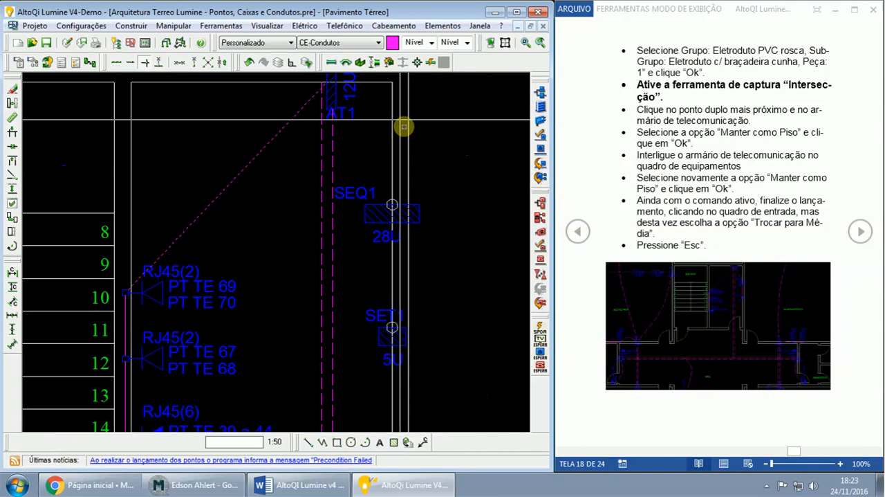
left_click(329, 85)
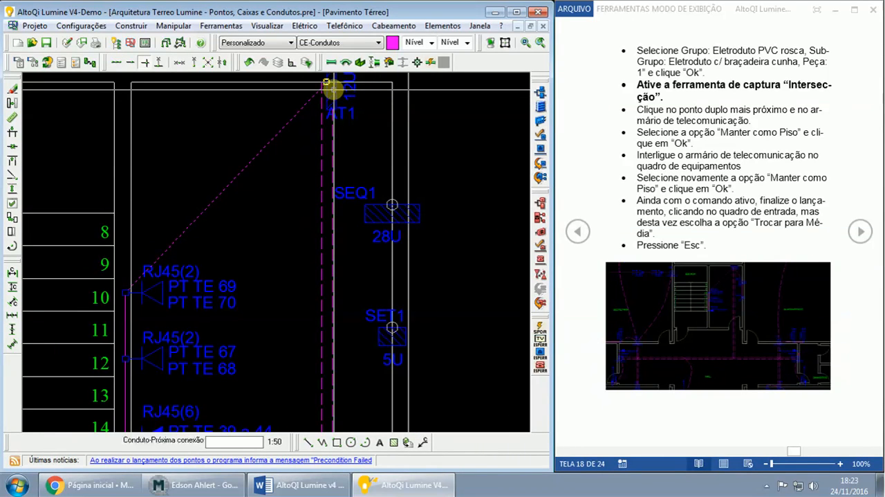
left_click(393, 205)
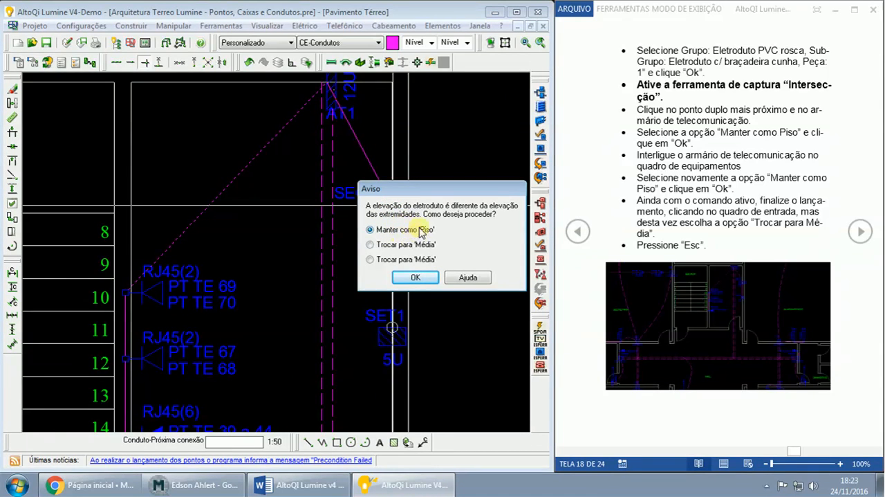
left_click(414, 277)
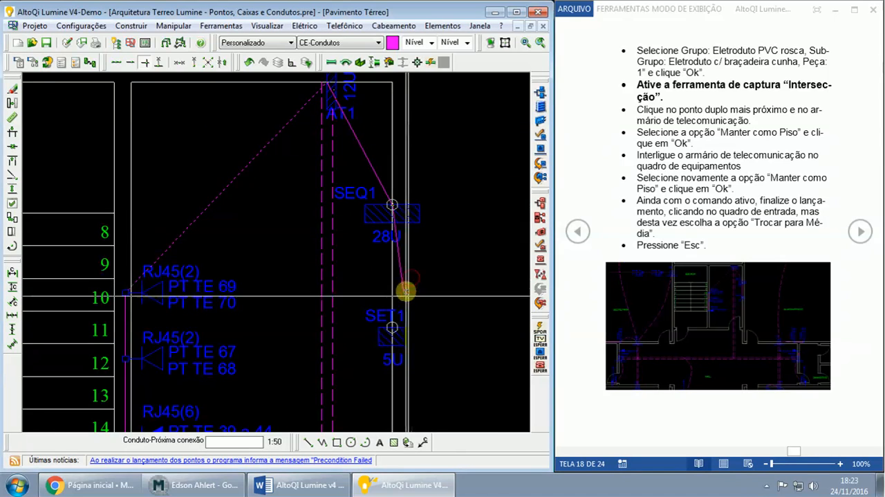
- Continue the conduit from equipment panel SEQ1 to entrance panel SET1, changing its elevation to Média, and finish the run
left_click(393, 326)
left_click(414, 279)
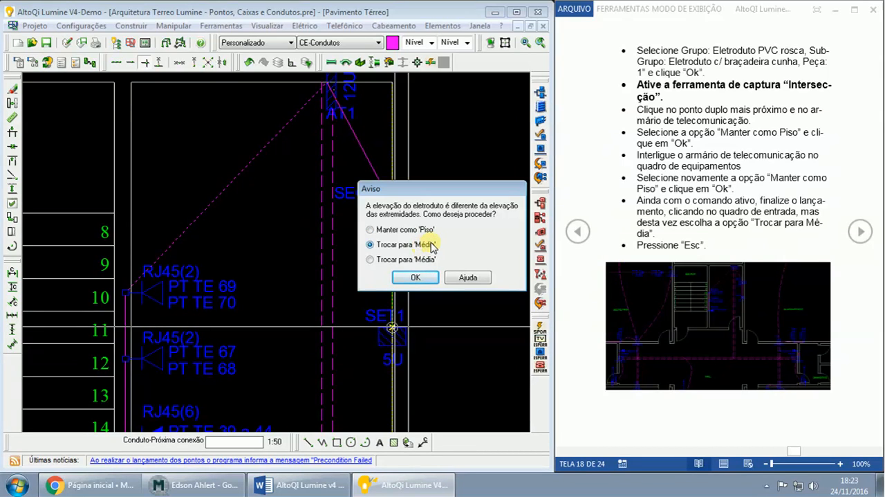
left_click(407, 282)
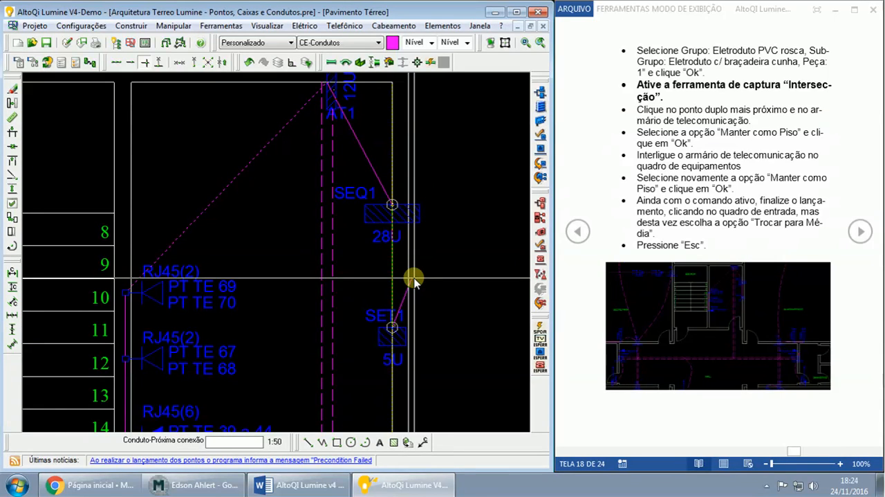
key("Escape")
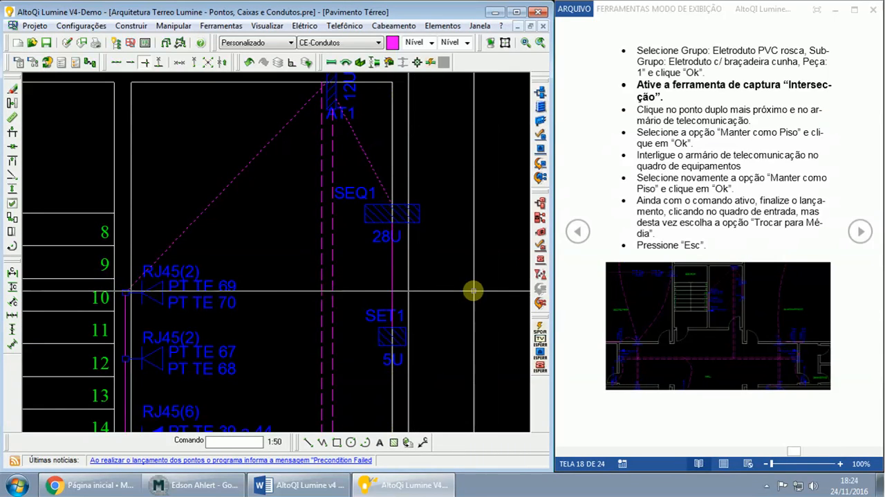
- Review the ground-floor conduit layout from the Secretaria to the Almoxarifado and Hall, bringing up the web conference behind the drawing
scroll(475, 290, "down", 1)
middle_click_drag(487, 303, 486, 272)
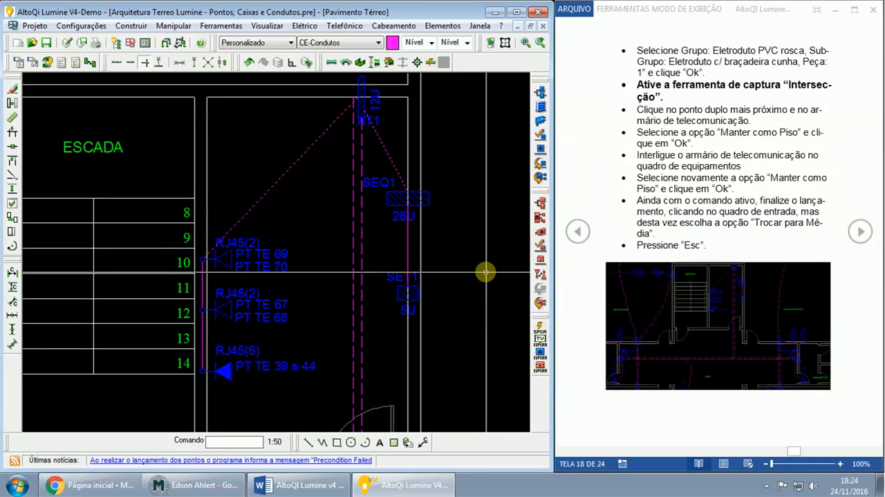
scroll(486, 272, "down", 1)
scroll(486, 272, "down", 2)
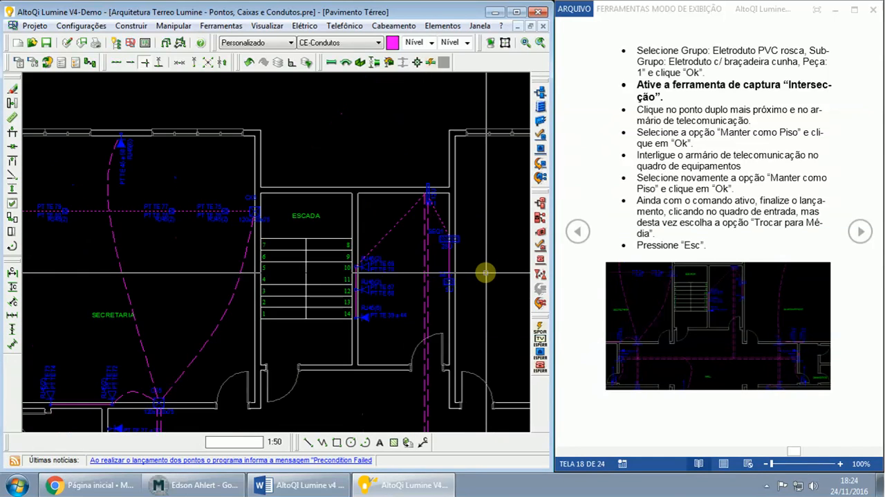
left_click(220, 487)
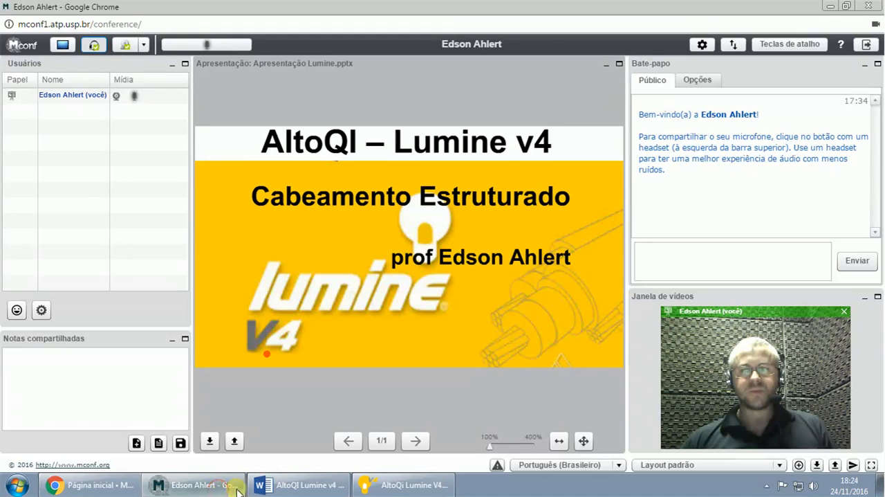
left_click(367, 482)
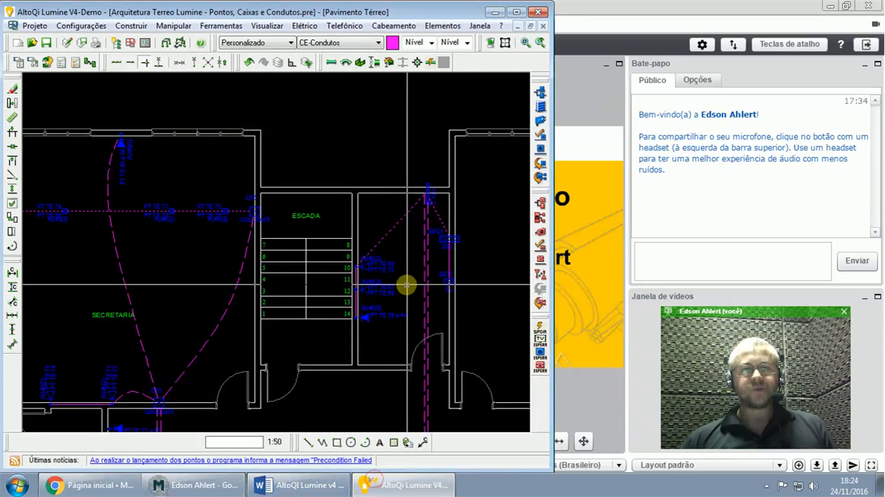
middle_click_drag(418, 298, 370, 269)
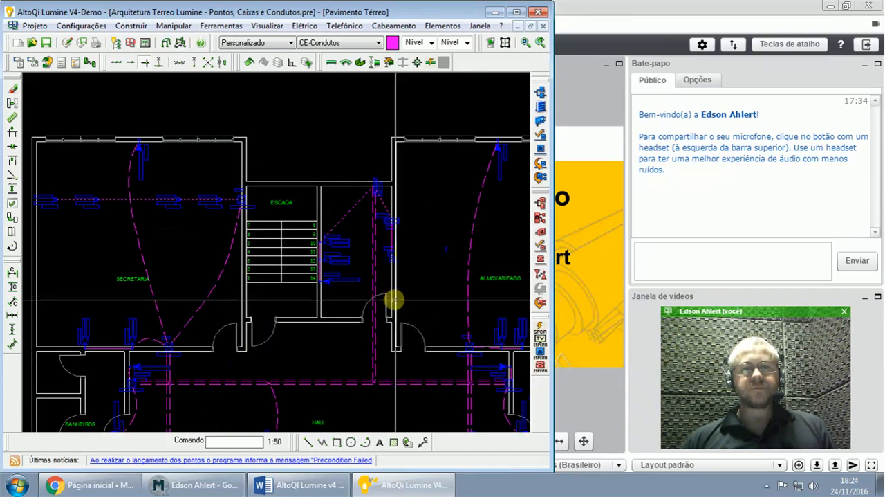
middle_click_drag(431, 311, 426, 277)
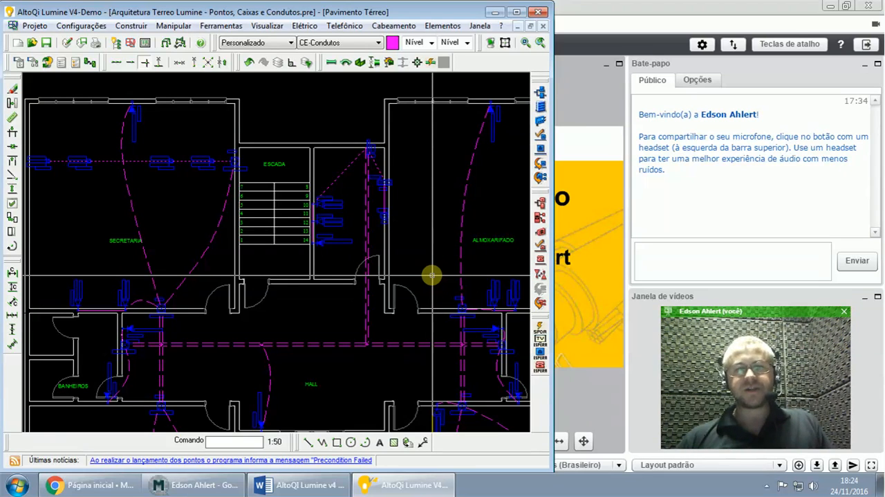
- Switch to the Word guide and read its section on renumbering the elements by route
left_click(295, 486)
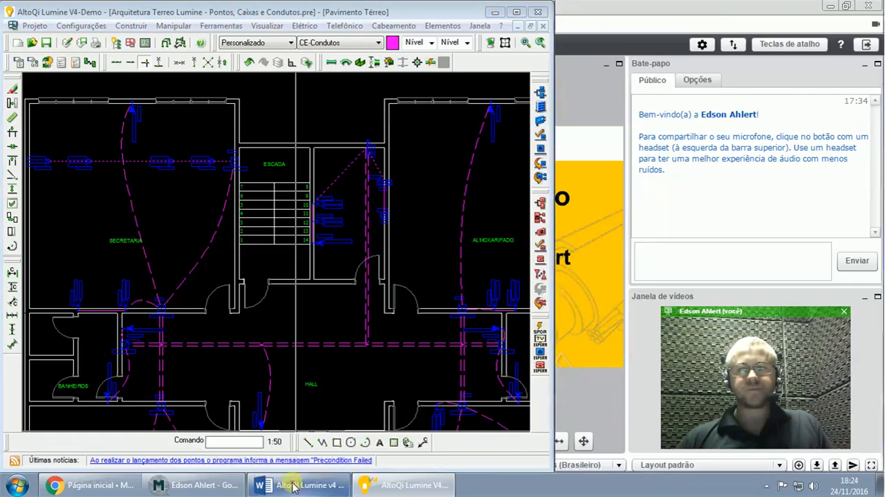
left_click(861, 231)
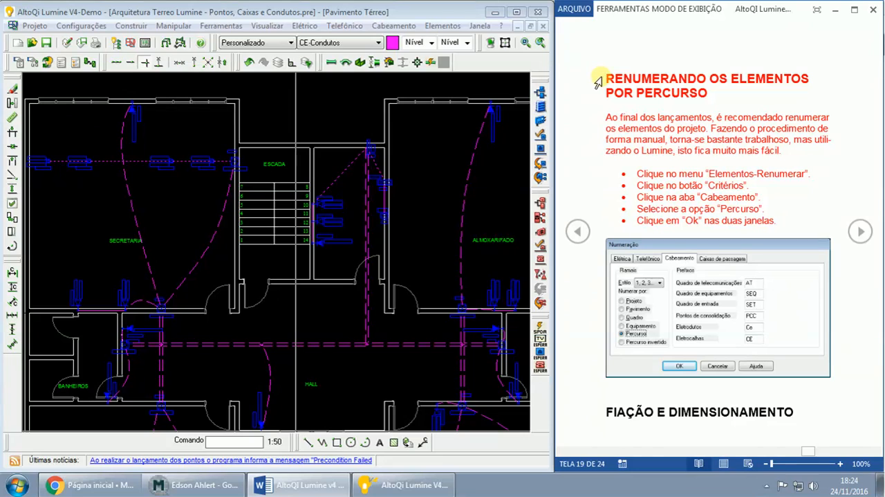
left_click_drag(605, 77, 778, 220)
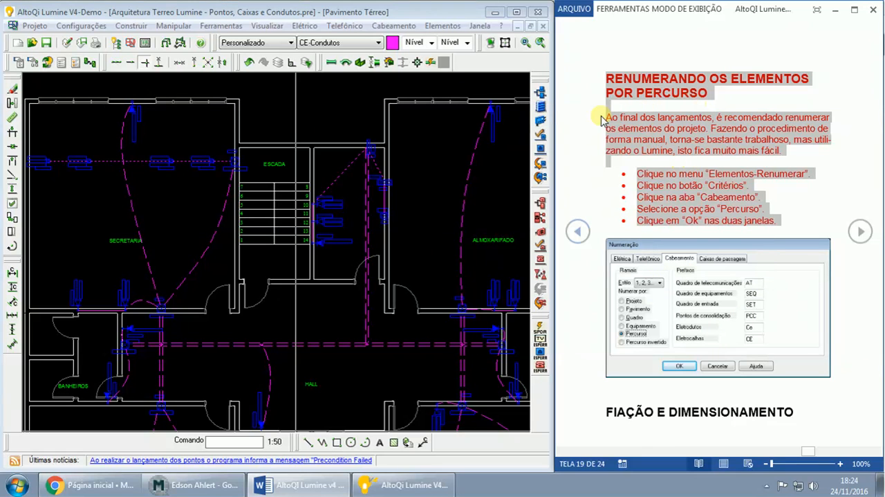
left_click(443, 26)
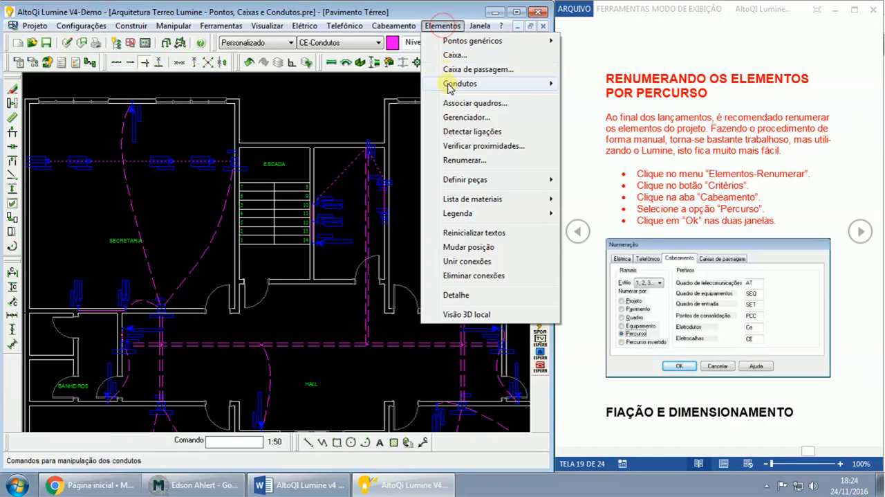
left_click(457, 160)
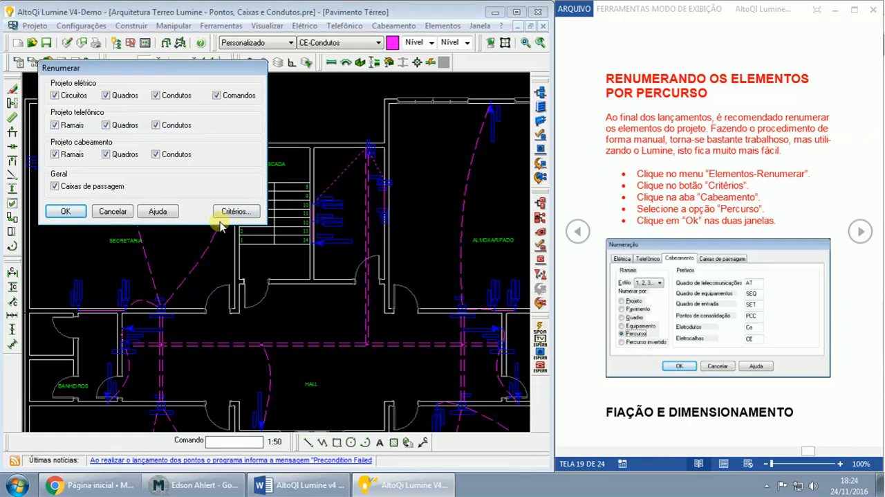
left_click(115, 211)
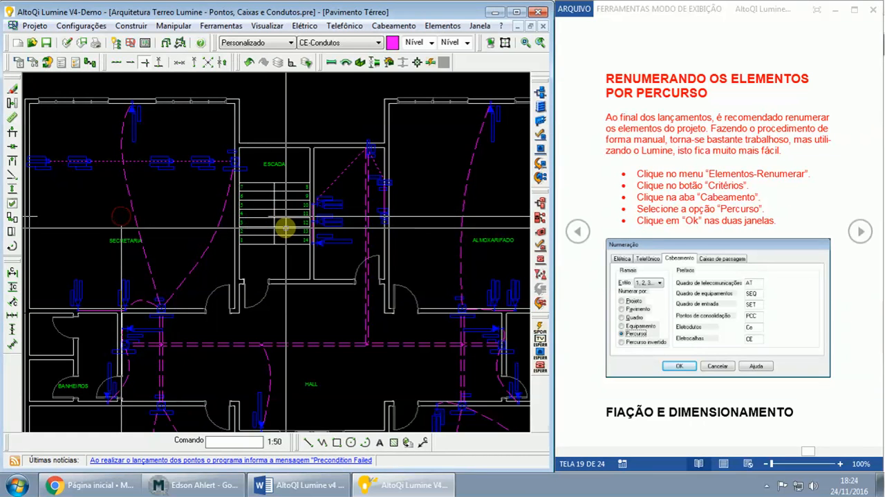
- Renumber all electrical, telephone, cabling and pass-box elements, keeping the cabling extensions numbered by Quadro in the criteria
scroll(283, 227, "up", 4)
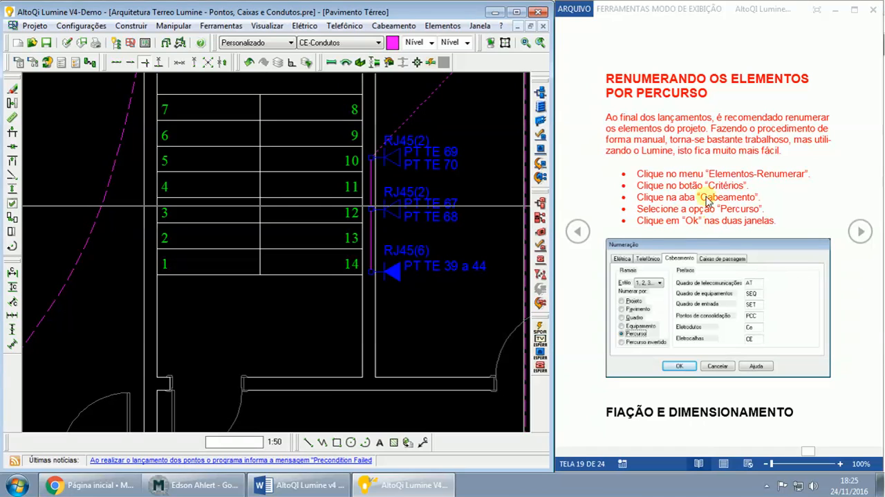
left_click(447, 27)
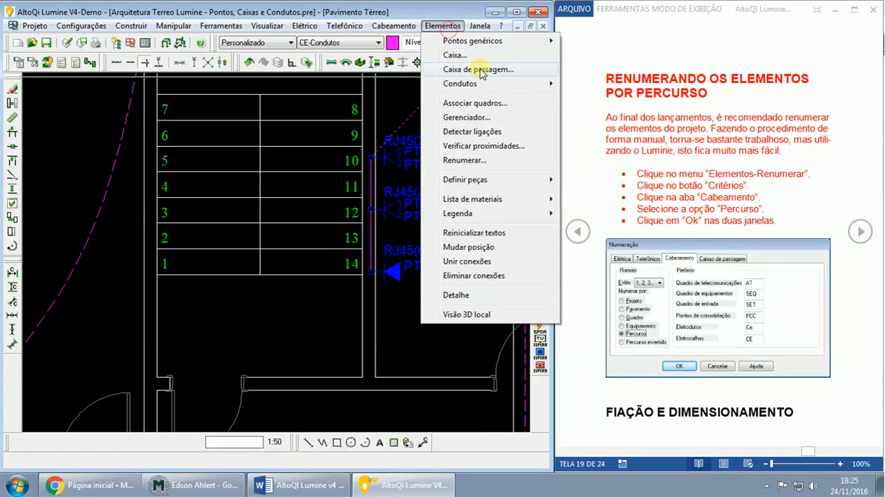
left_click(455, 160)
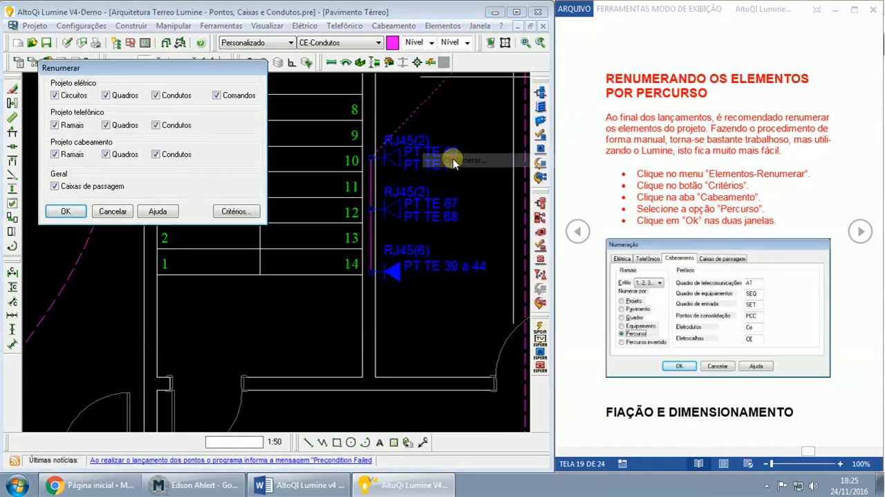
left_click(233, 212)
left_click(182, 133)
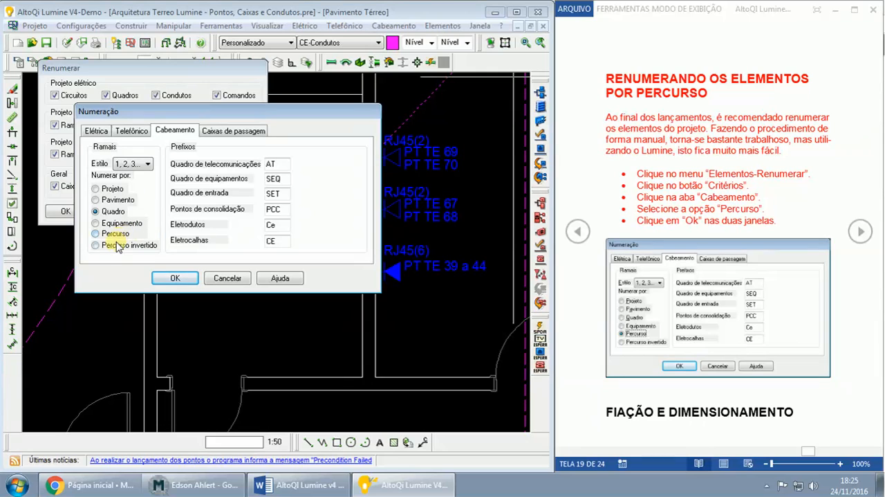
left_click(176, 278)
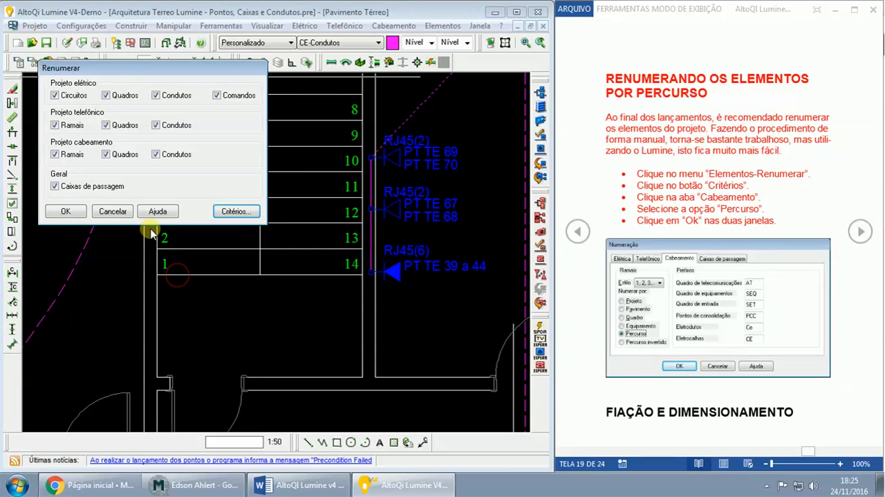
left_click(65, 211)
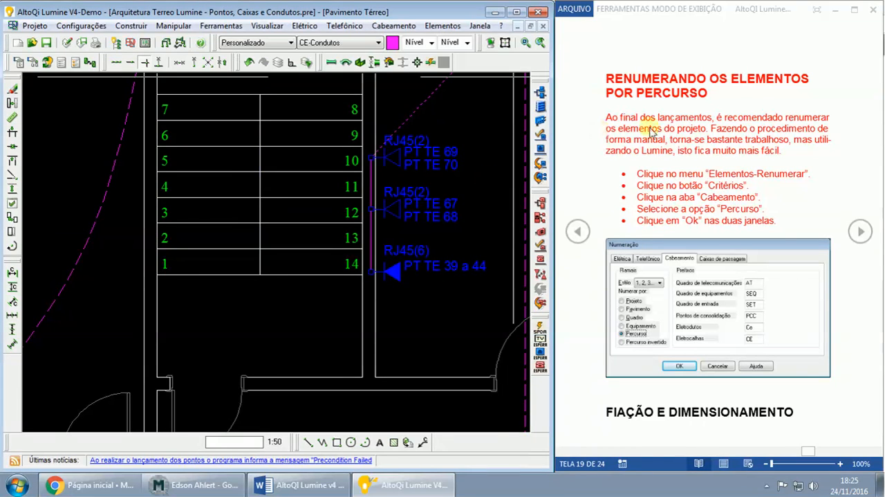
- Advance the Word guide to the next page and read its sections on placing all the wiring and verifying the floor's layout
left_click(862, 234)
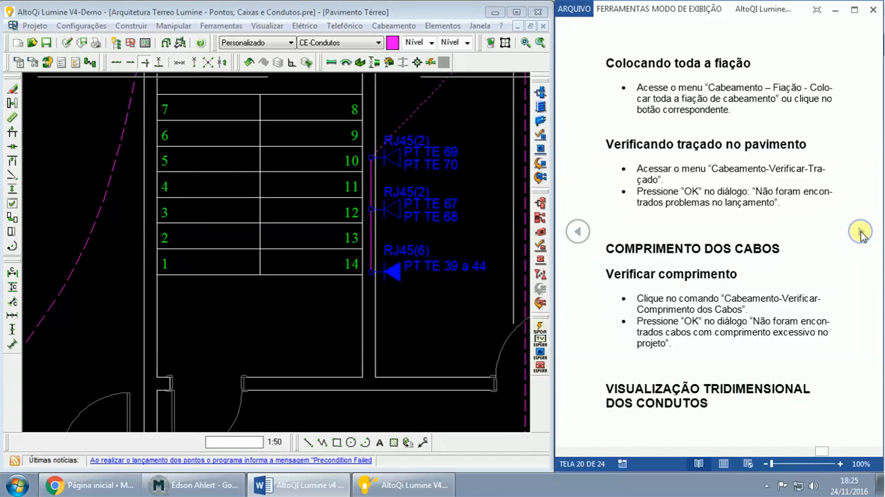
left_click_drag(603, 63, 756, 63)
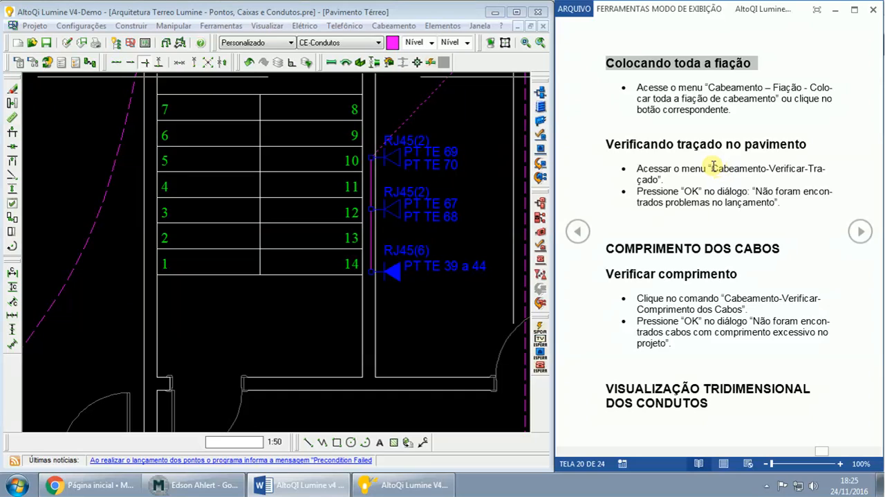
left_click_drag(711, 168, 817, 167)
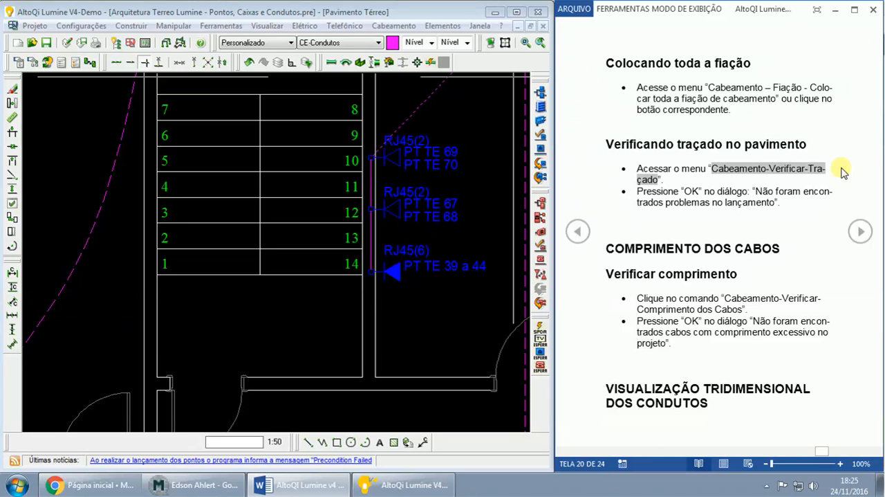
left_click_drag(709, 87, 769, 98)
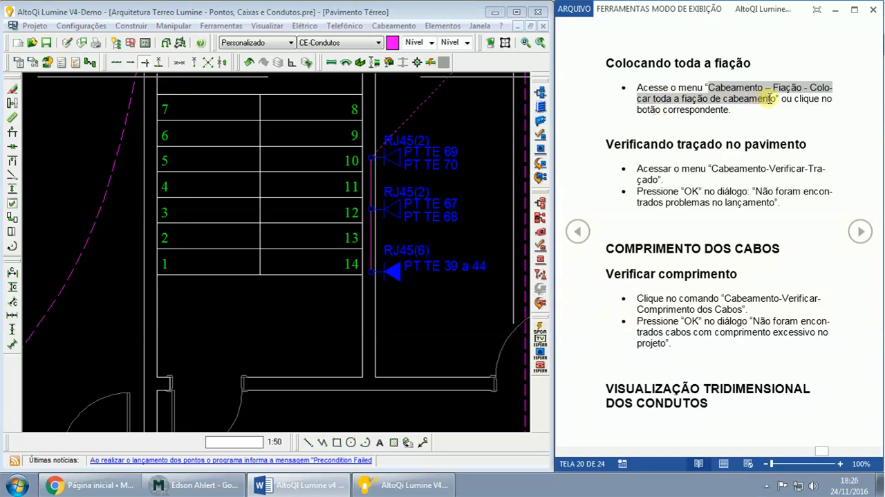
left_click(691, 145)
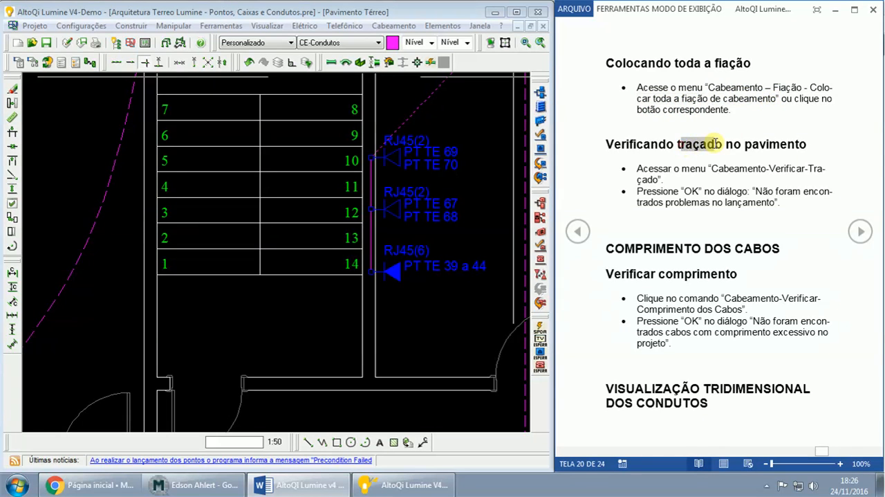
left_click(712, 163)
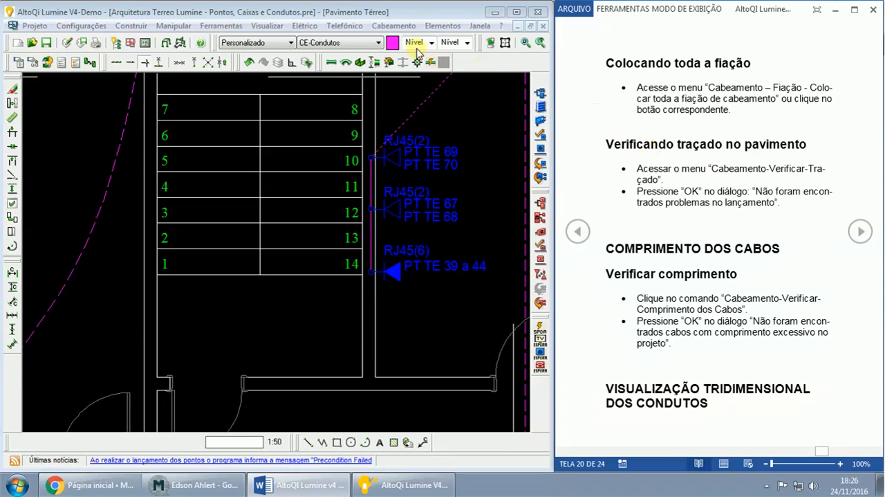
- Run the cabling layout verification (Traçado) on the ground floor and dismiss its report
left_click(392, 27)
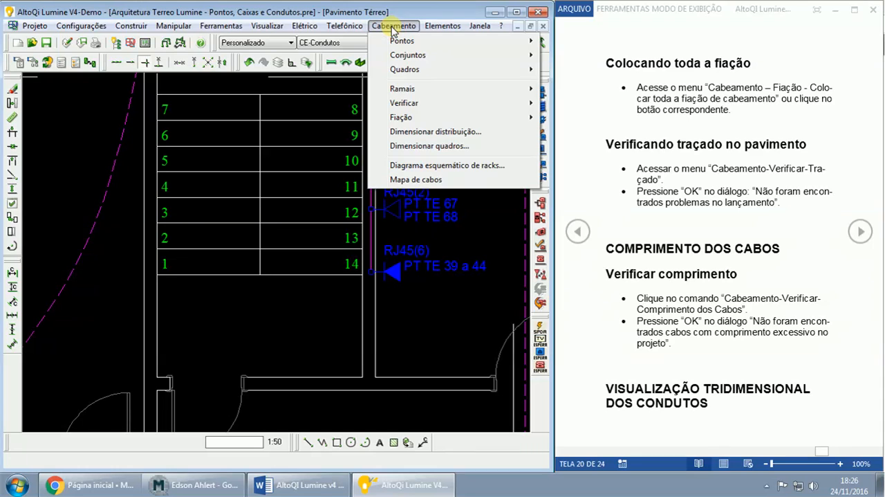
mouse_move(404, 102)
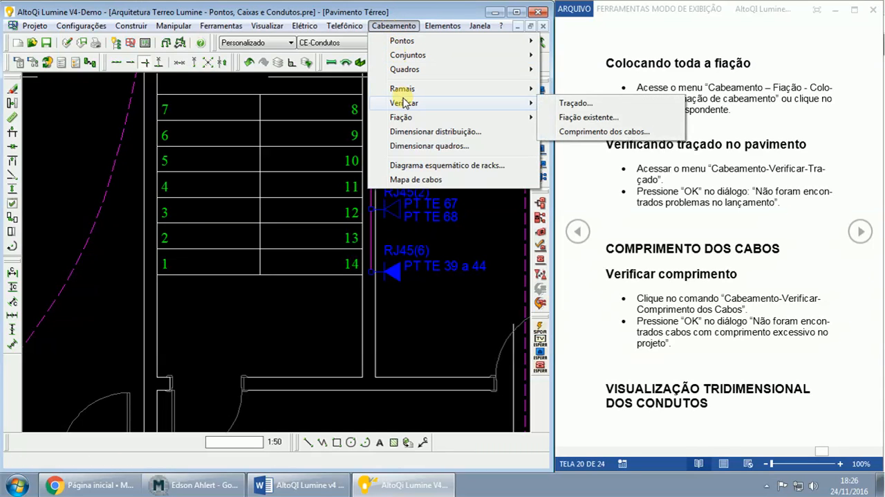
left_click(564, 104)
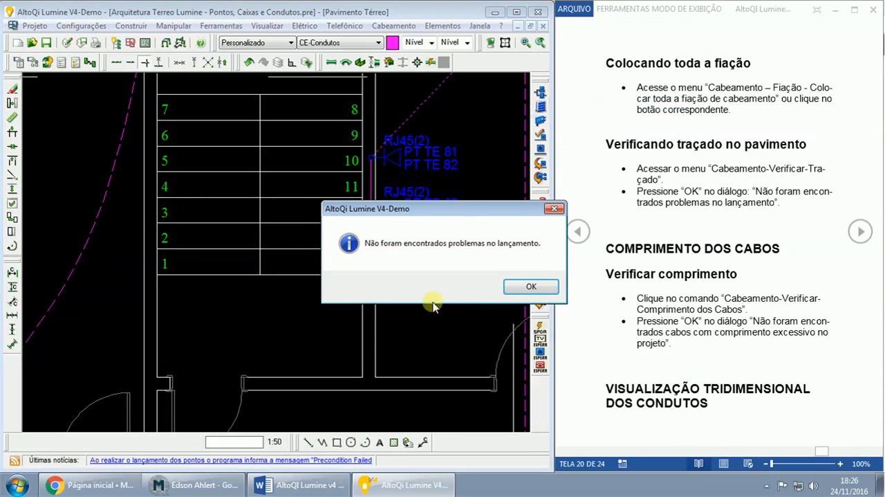
left_click(526, 287)
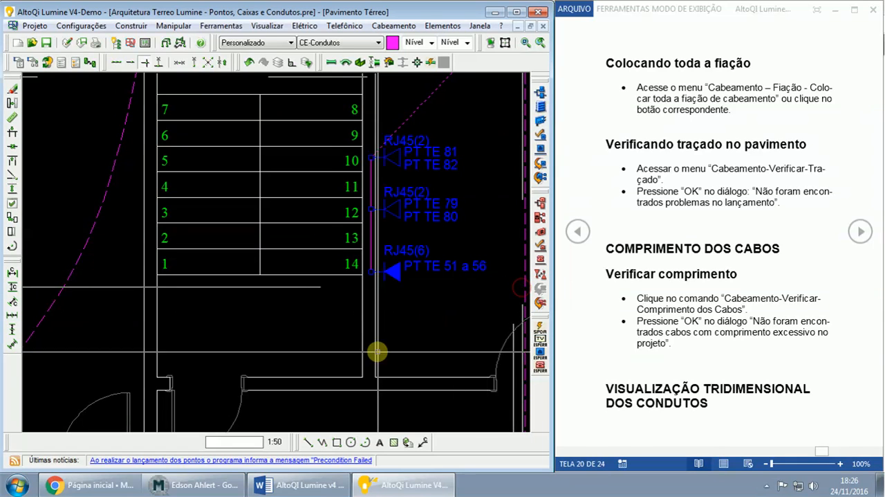
- Bring up the web conference behind the drawing and examine the points and conduits around the Almoxarifado's pass box
left_click(200, 489)
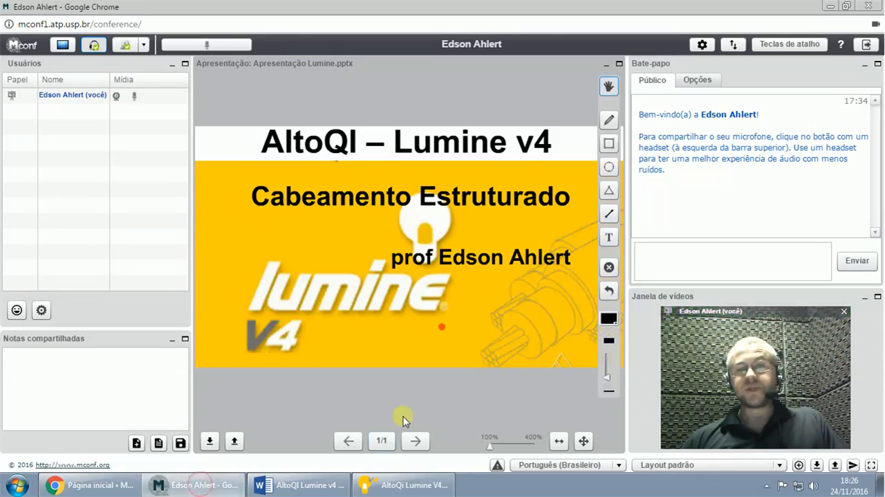
left_click(400, 485)
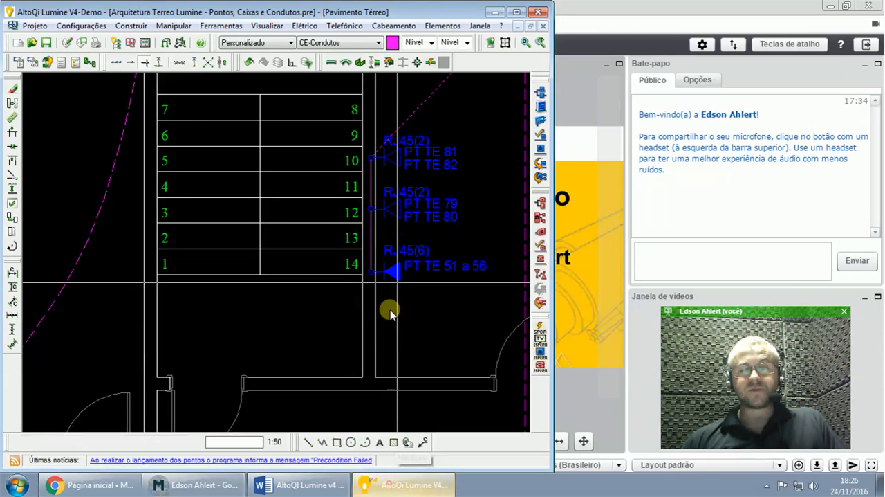
left_click(402, 272)
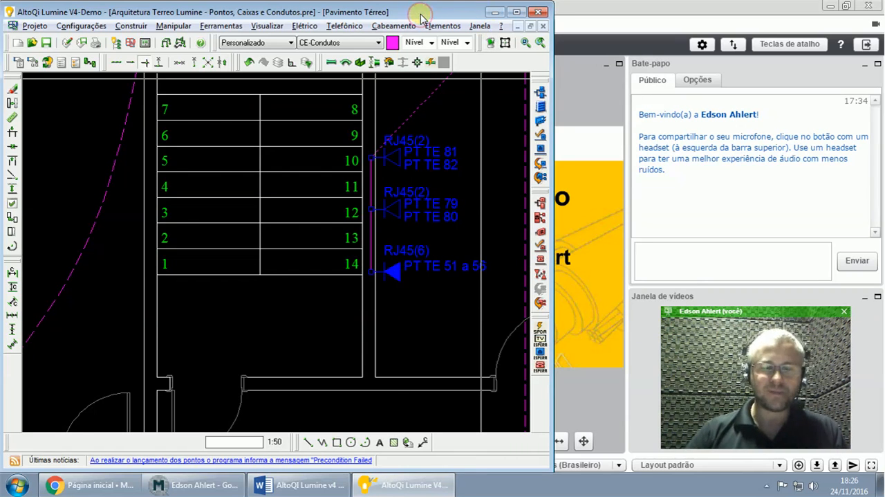
scroll(421, 18, "down", 3)
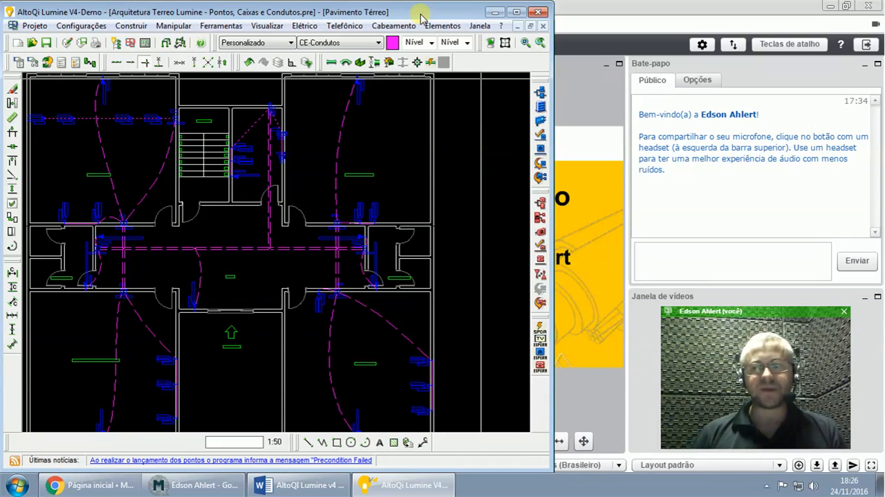
scroll(359, 197, "up", 5)
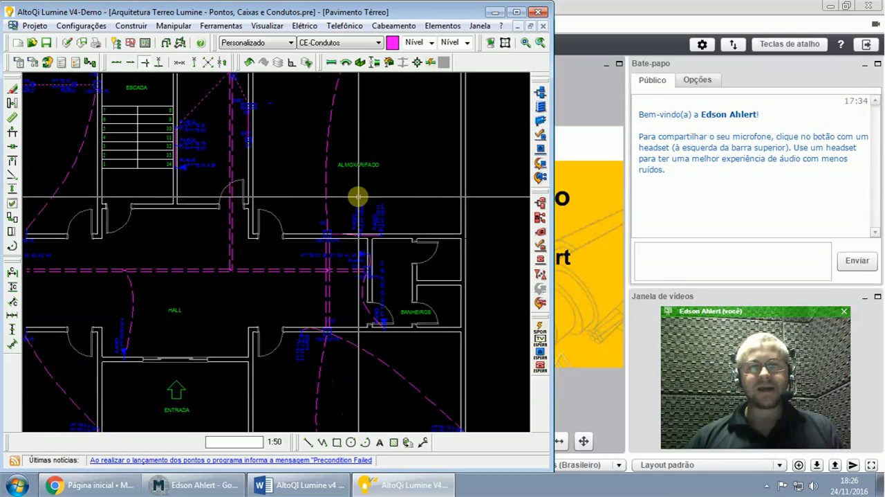
scroll(358, 197, "up", 2)
left_click_drag(337, 203, 418, 273)
key("Escape")
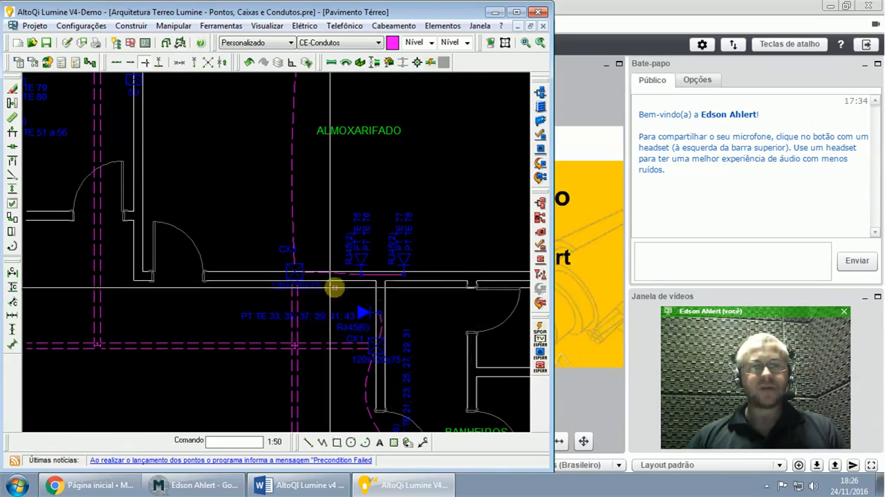
left_click(296, 275)
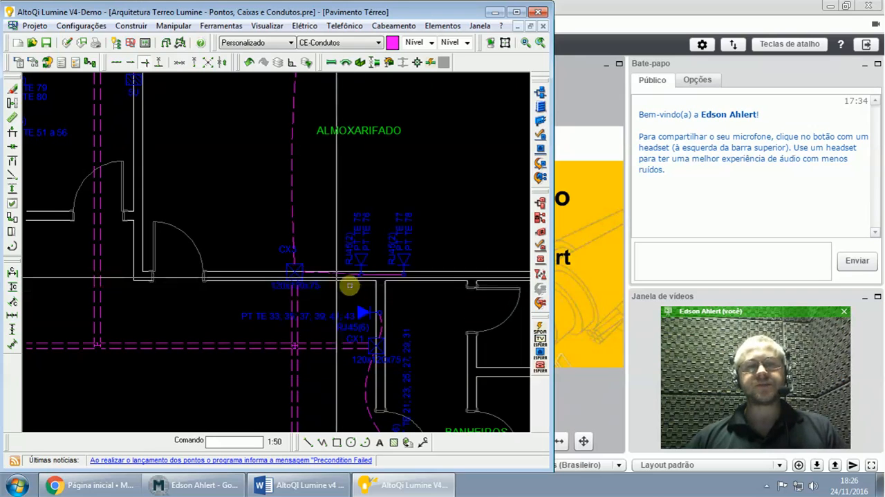
left_click(293, 198)
key("Escape")
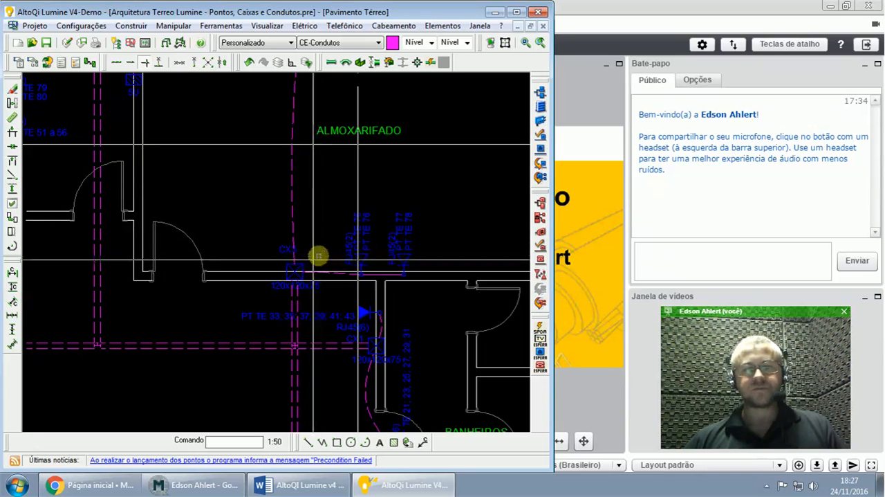
- Examine the telecommunications room beside the Escada, temporarily selecting its cabling points, panels and conduits, and compare it with the surrounding layout
scroll(323, 241, "down", 1)
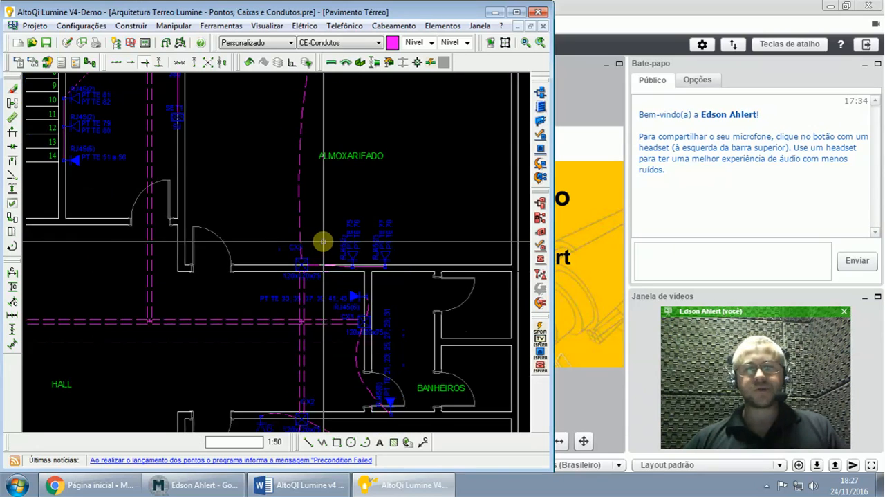
scroll(323, 241, "down", 1)
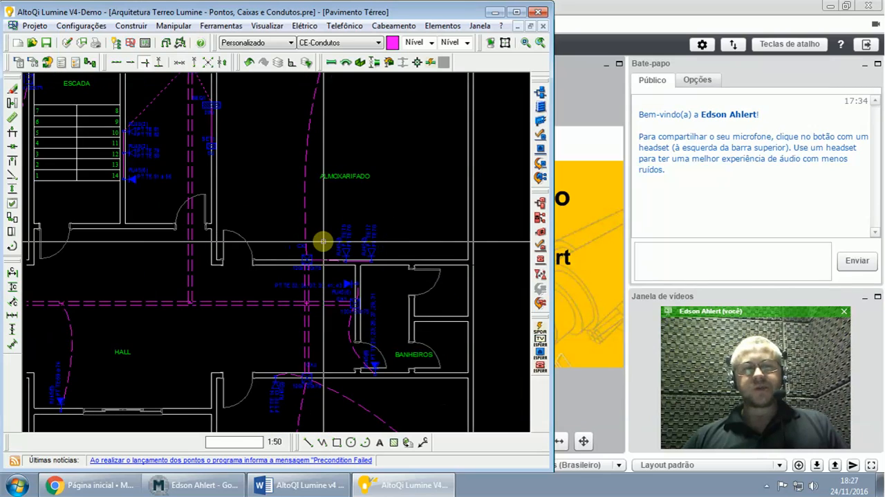
scroll(323, 241, "down", 1)
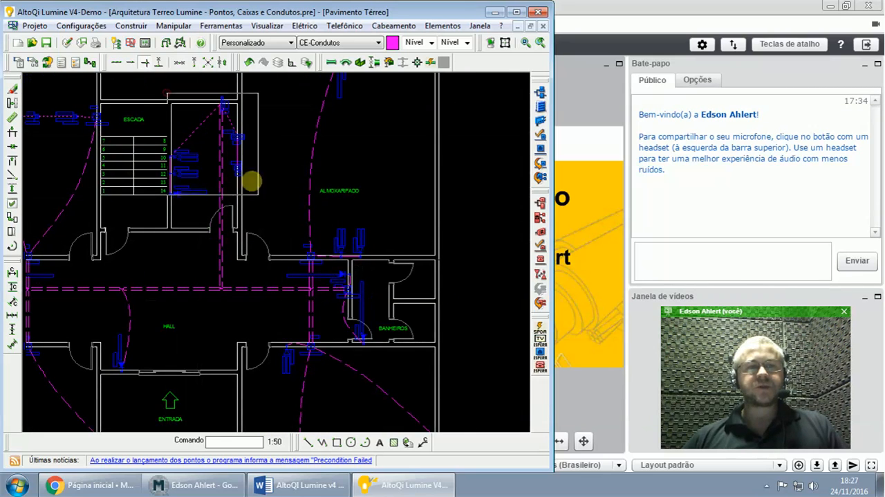
left_click(261, 217)
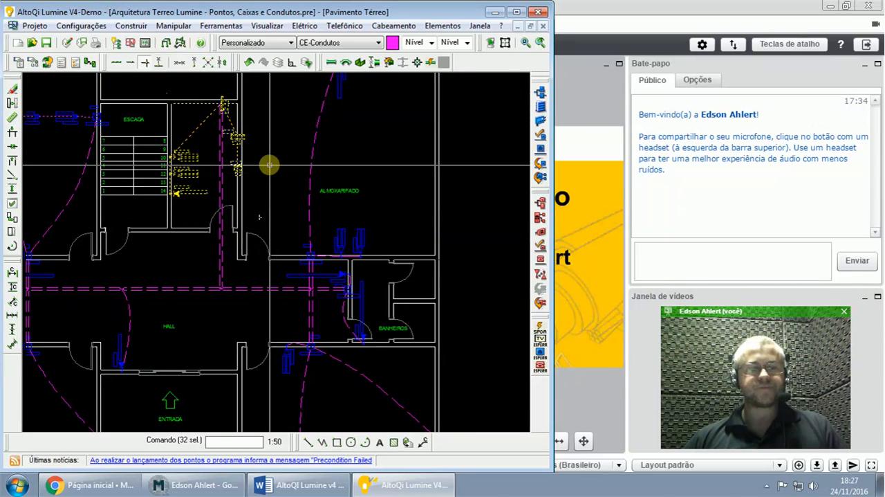
scroll(269, 165, "up", 4)
key("Escape")
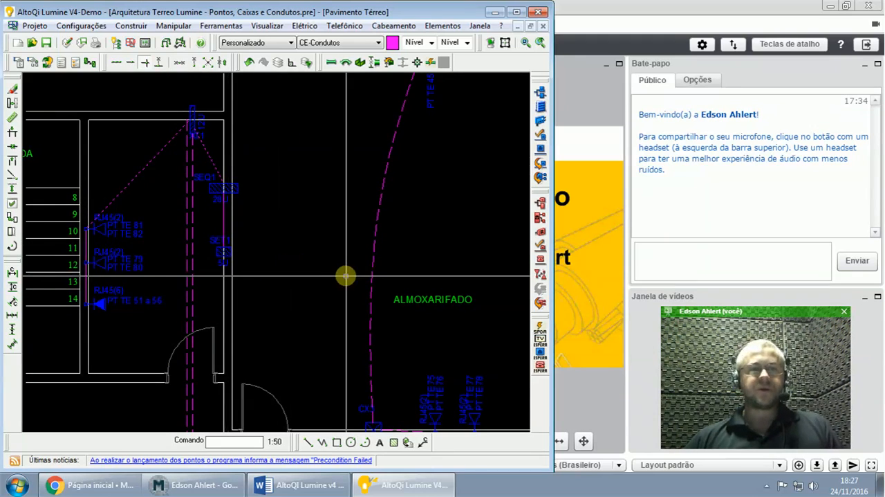
scroll(344, 277, "down", 3)
middle_click_drag(344, 292, 346, 222)
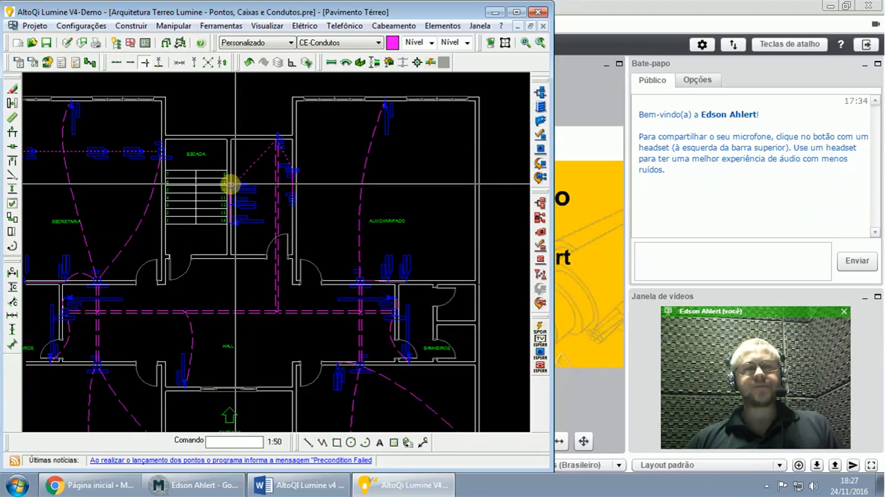
scroll(224, 203, "up", 4)
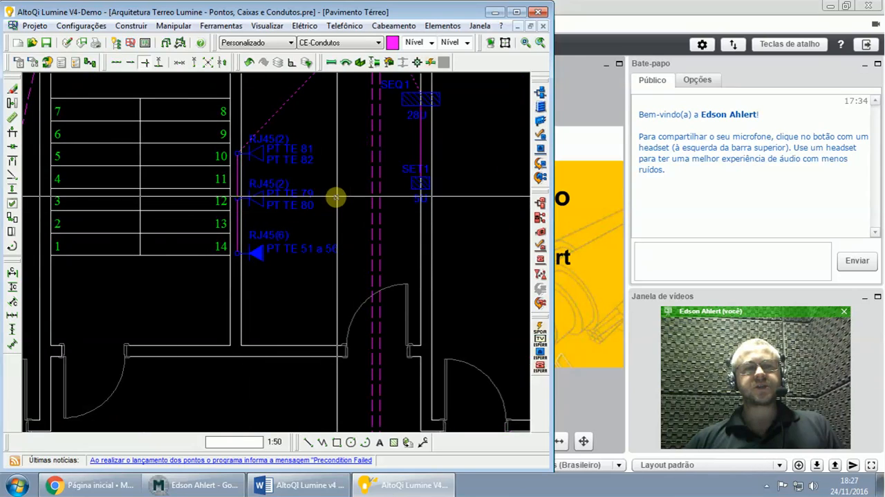
scroll(335, 197, "down", 4)
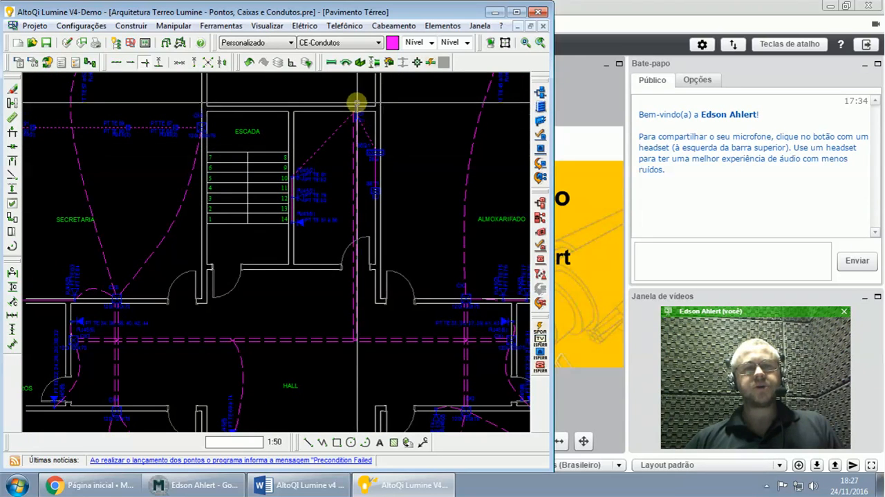
scroll(374, 125, "up", 2)
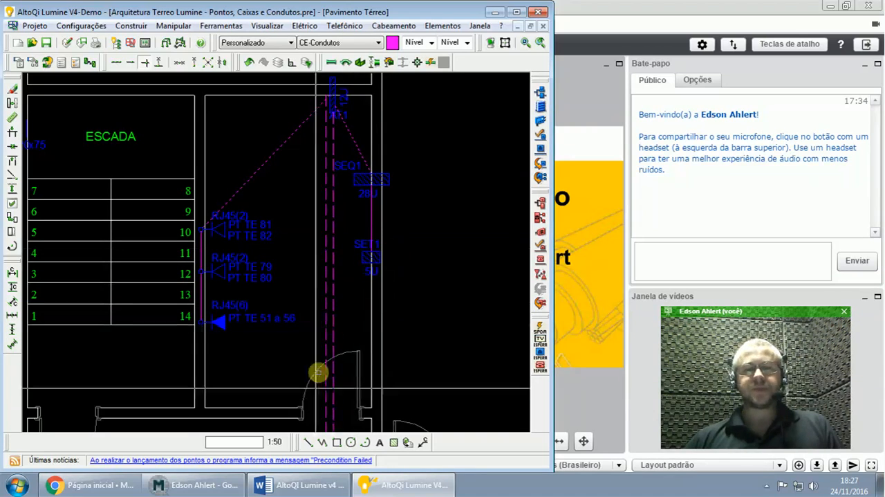
- Check the Word guide's cable-length verification section and return to the drawing with the web conference behind it
left_click(299, 484)
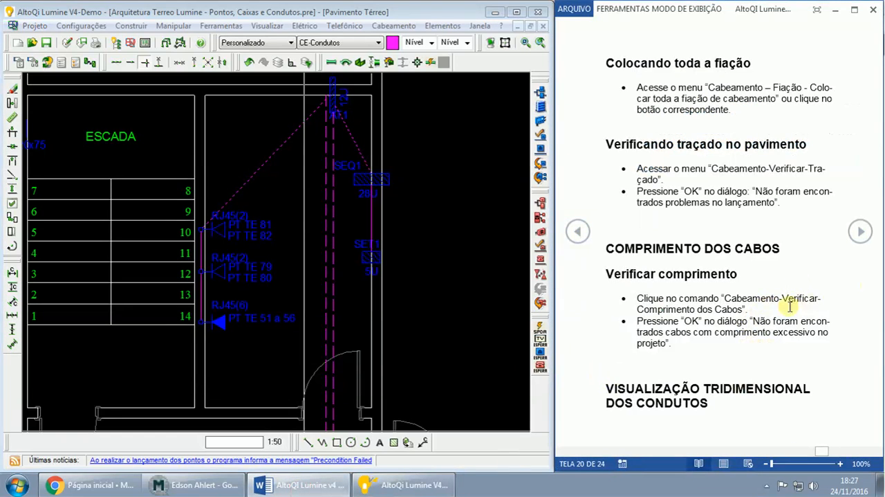
left_click(407, 484)
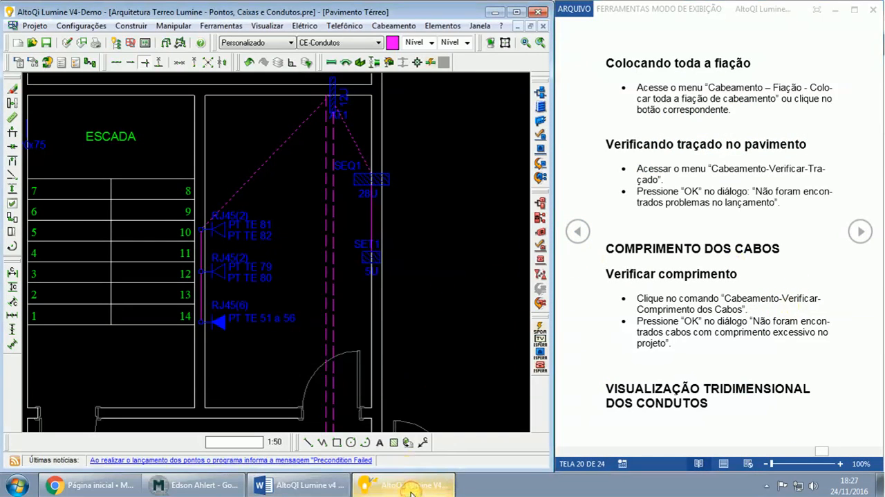
left_click(241, 490)
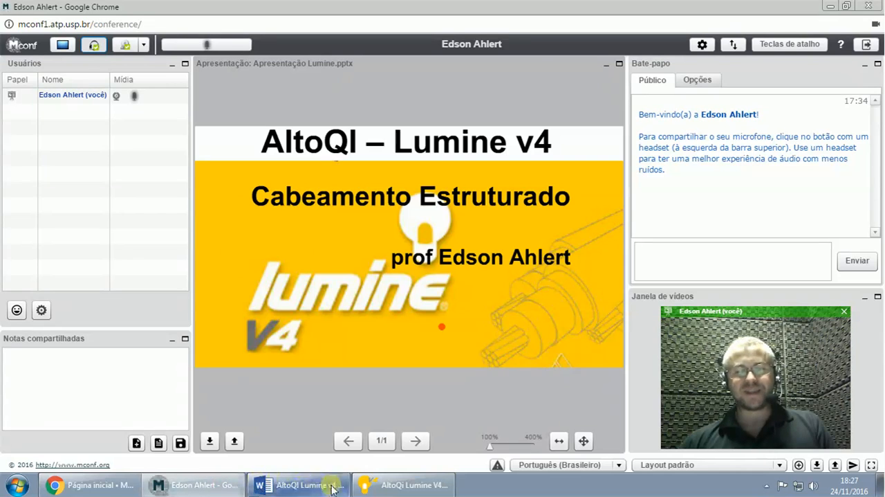
left_click(426, 488)
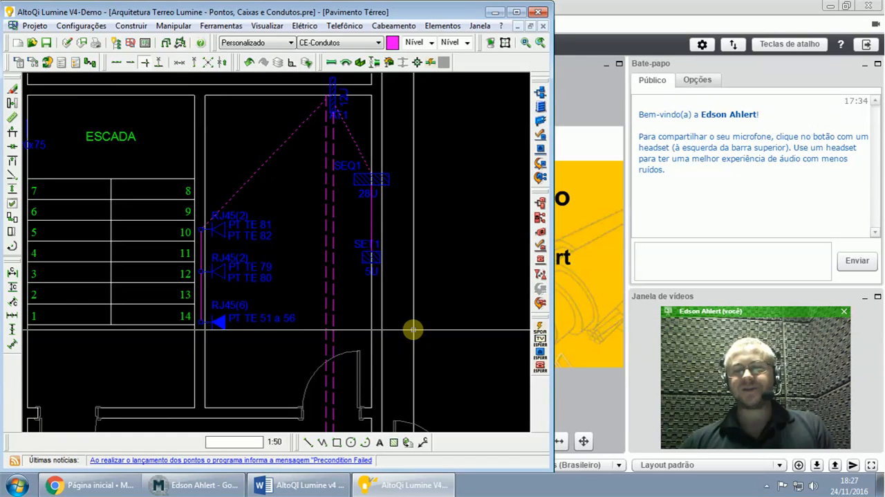
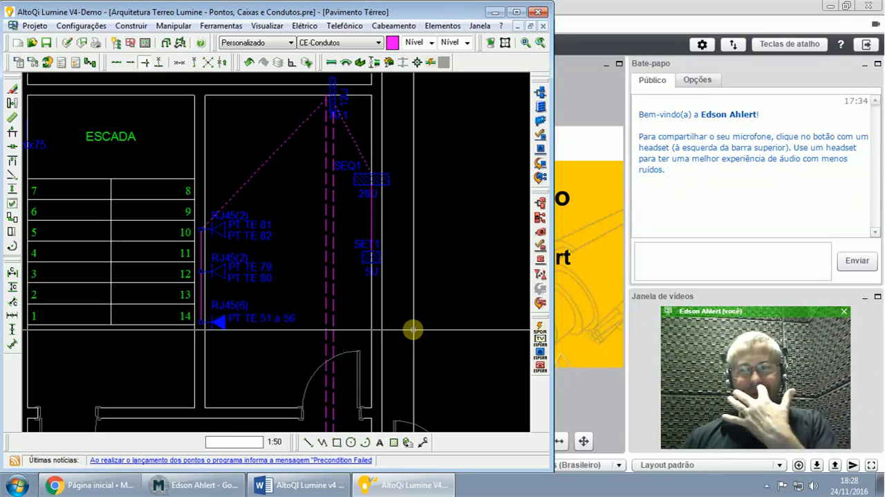
- Check the Word guide's "Colocando toda a fiação" section and place all the cabling wiring on the ground floor
mouse_move(318, 484)
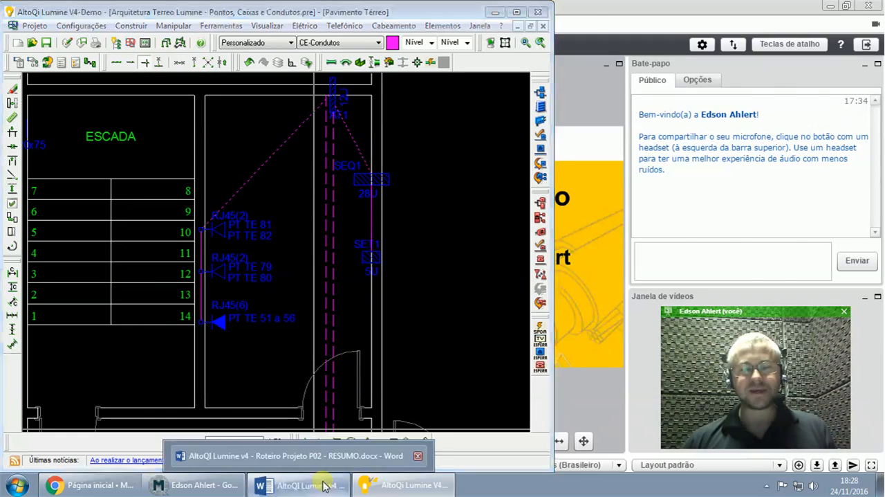
left_click(318, 445)
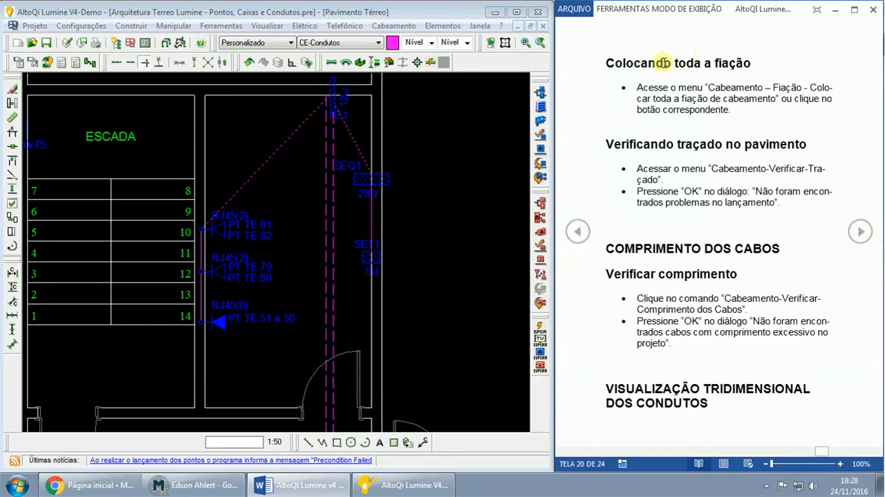
left_click_drag(604, 63, 751, 62)
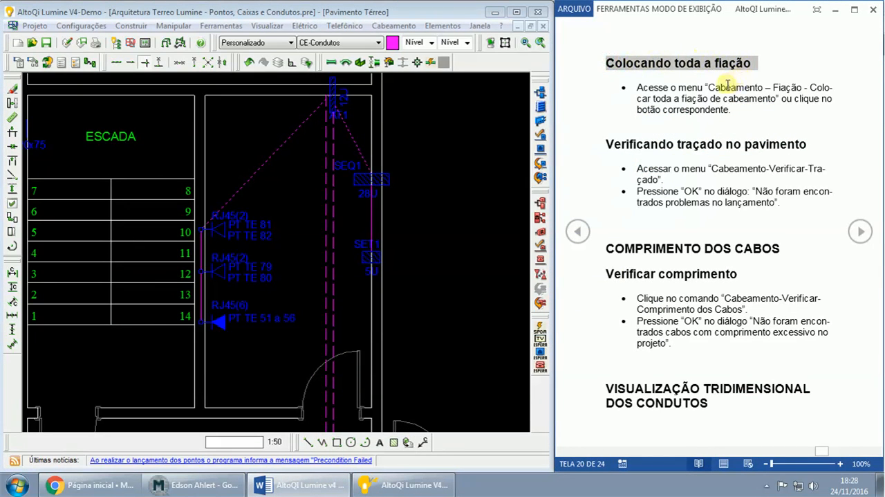
left_click_drag(707, 87, 771, 101)
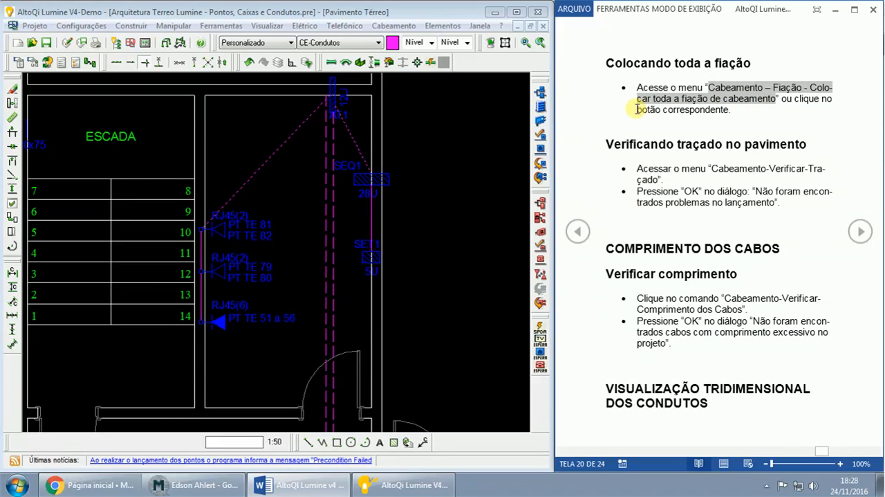
left_click(374, 28)
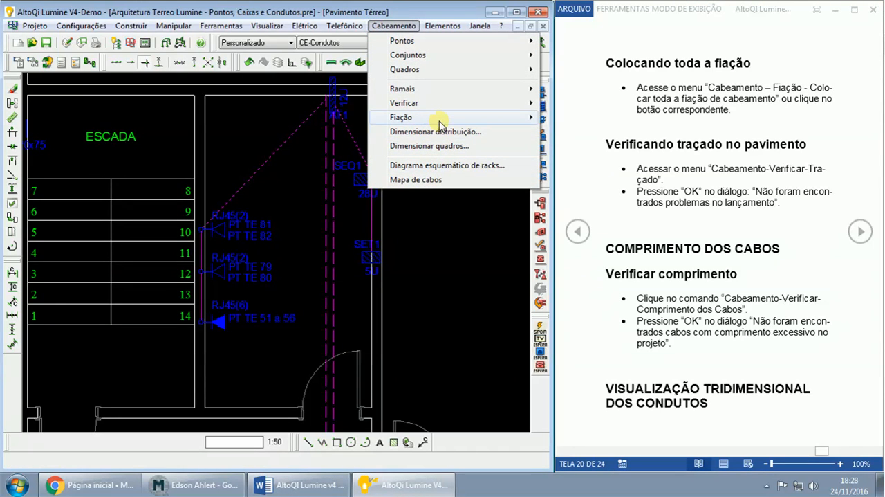
mouse_move(441, 120)
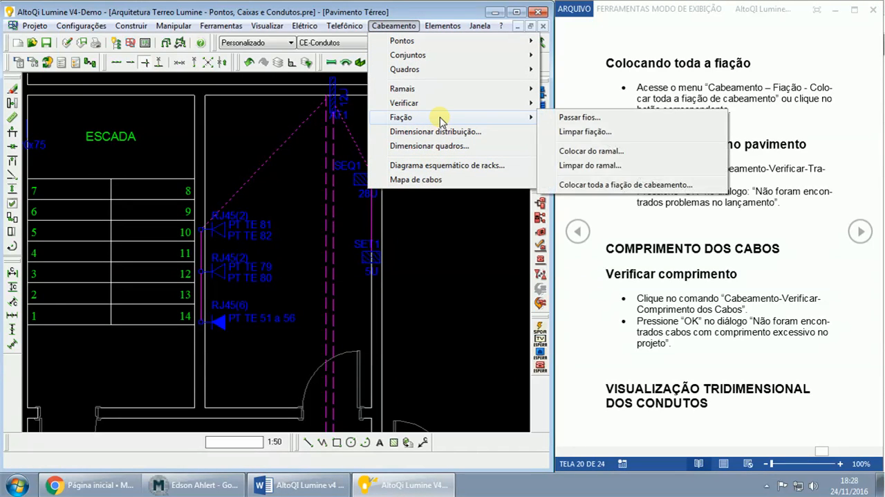
left_click(599, 185)
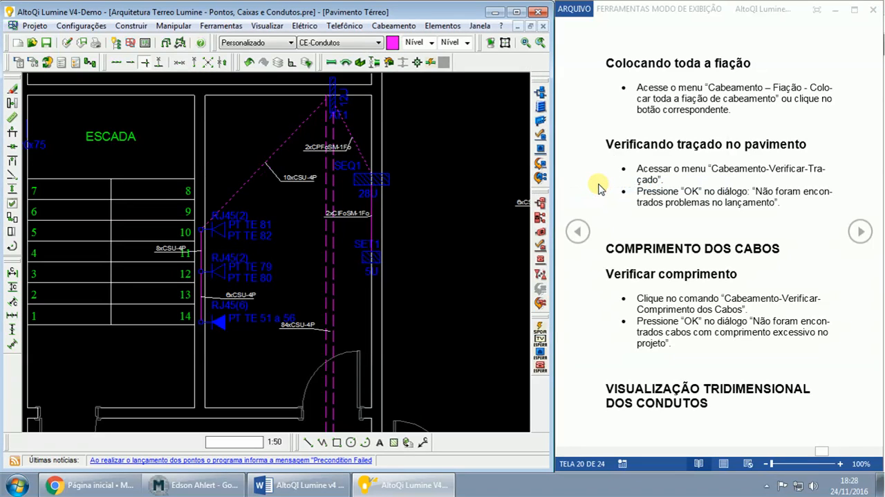
- Bring up the web conference behind the drawing and examine the cable labels on the conduits in the telecommunications room beside the Escada
scroll(452, 167, "up", 2)
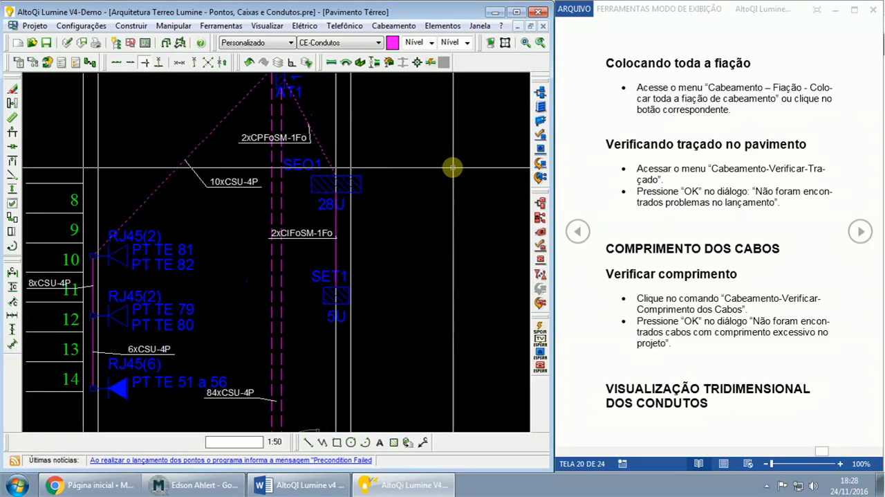
left_click(205, 486)
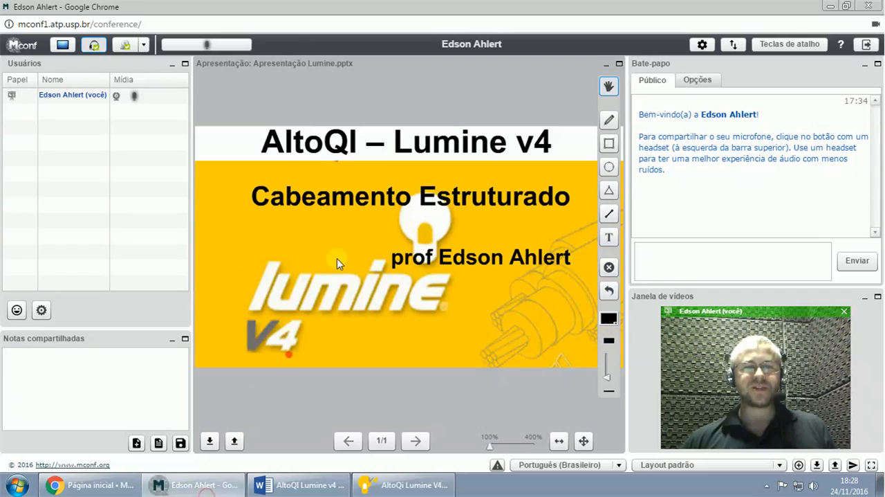
left_click(377, 488)
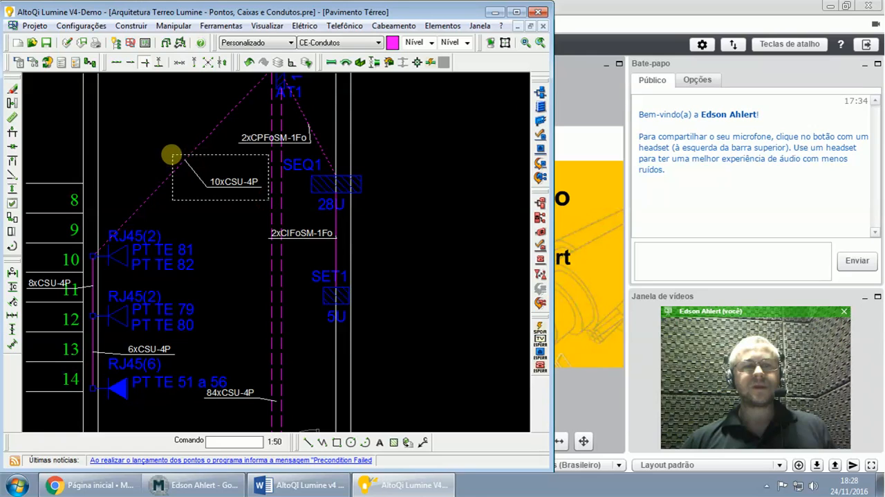
left_click(172, 154)
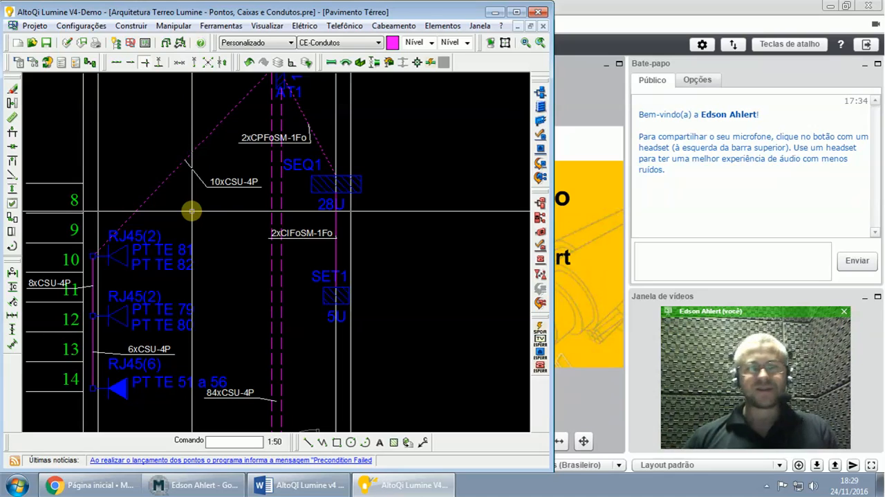
left_click(207, 175)
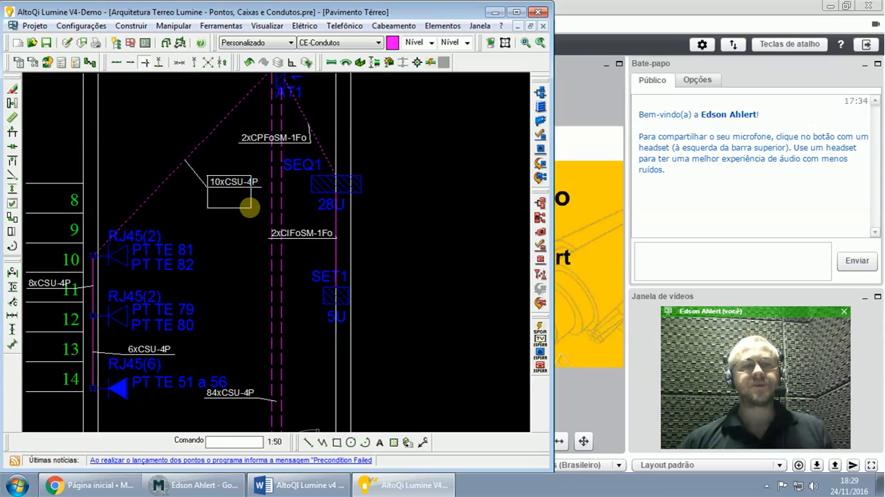
left_click(251, 206)
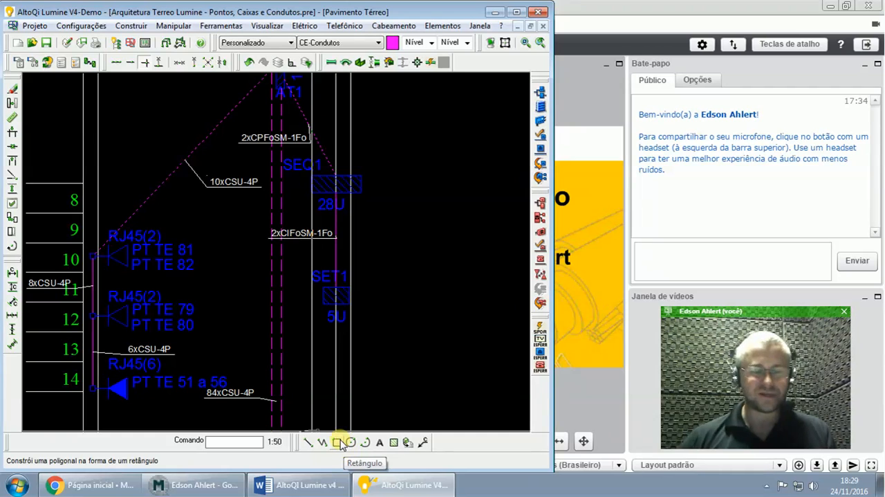
scroll(340, 443, "down", 3)
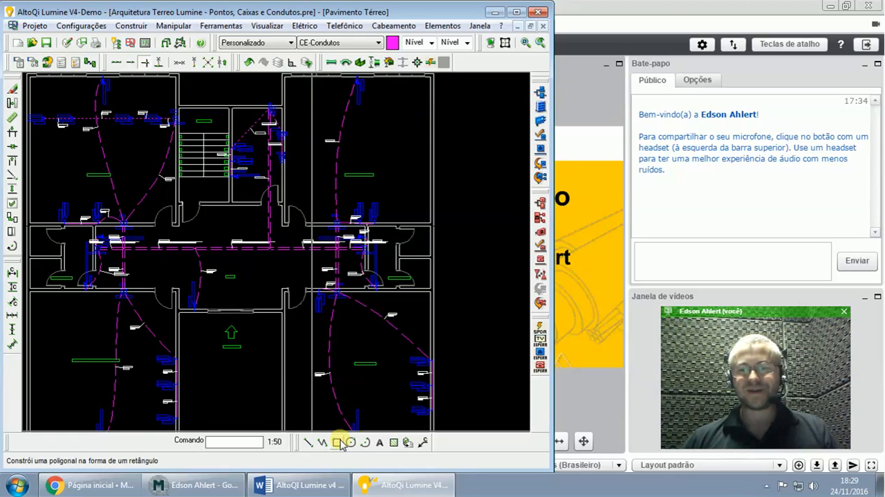
- Review the Word guide's sections on checking the floor's layout and placing all the wiring
left_click(297, 484)
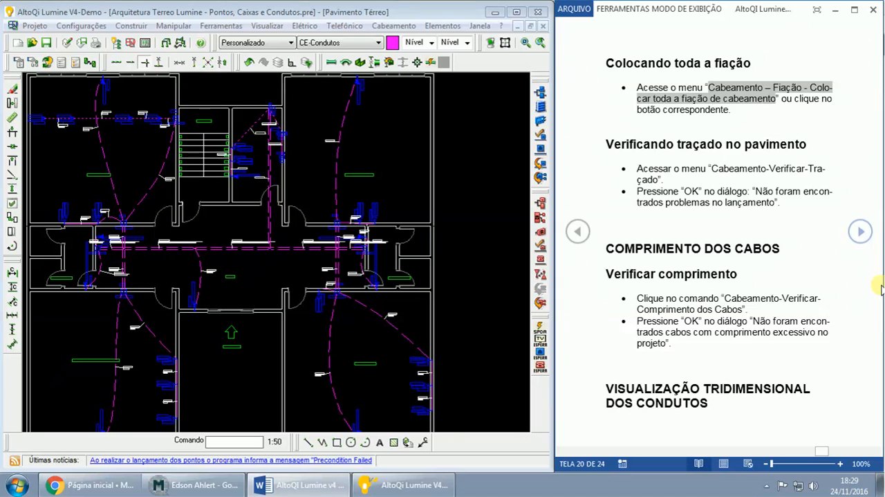
left_click(732, 98)
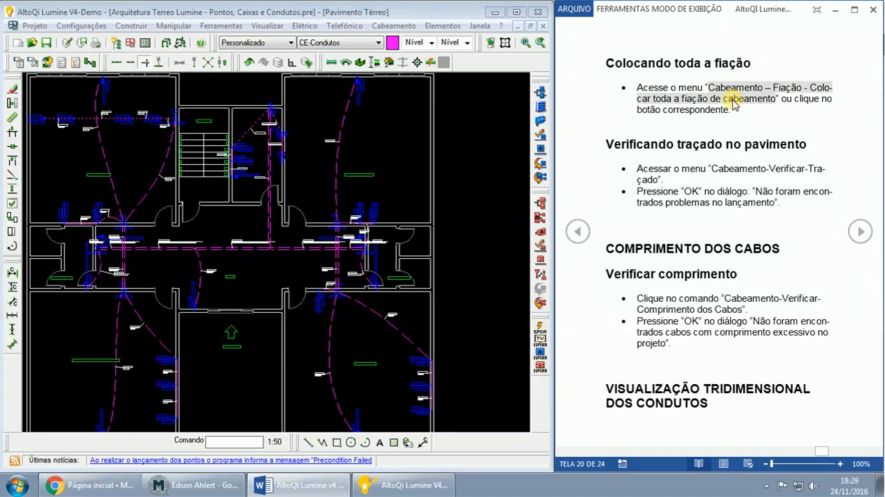
left_click_drag(615, 143, 785, 198)
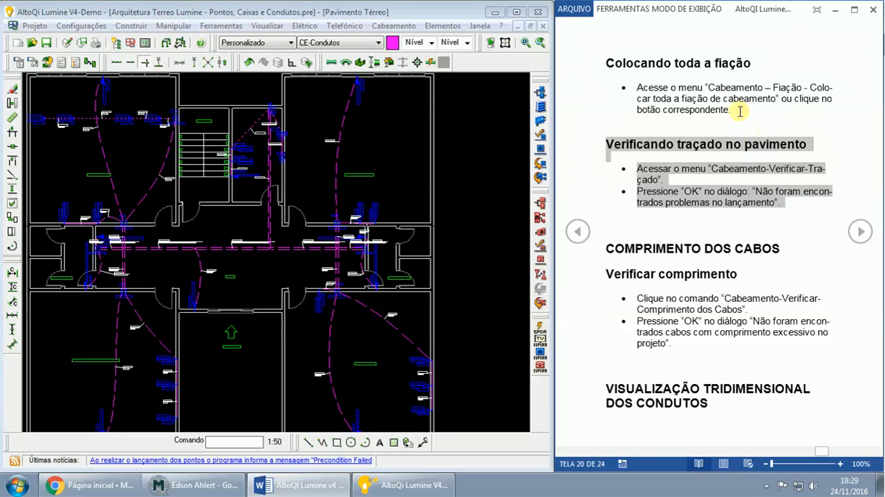
left_click_drag(736, 109, 624, 87)
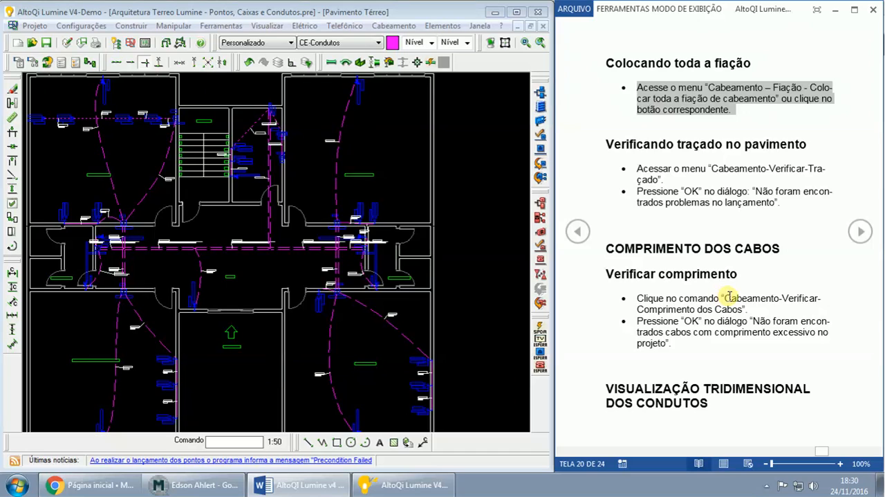
- Run the cable-length verification (Comprimento dos cabos) indicated in the Word guide and dismiss its report
mouse_move(725, 298)
left_mouse_down()
mouse_move(800, 300)
mouse_move(731, 298)
mouse_move(736, 309)
left_mouse_up()
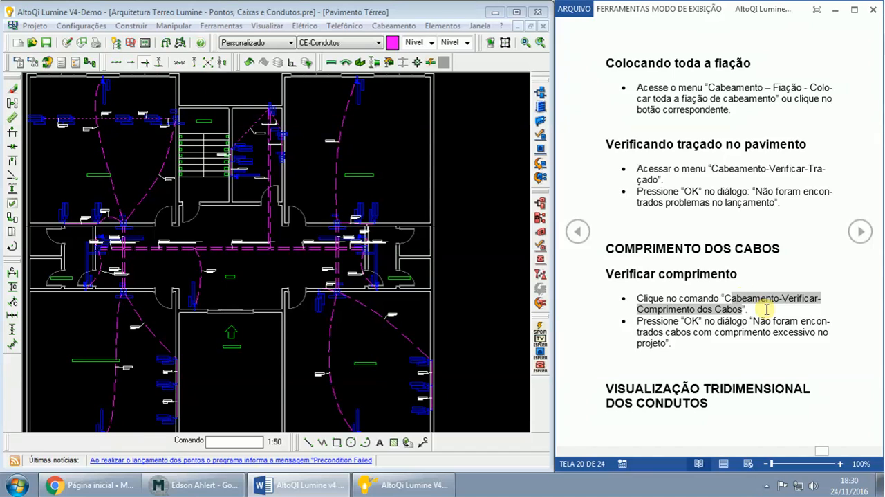
left_click(393, 26)
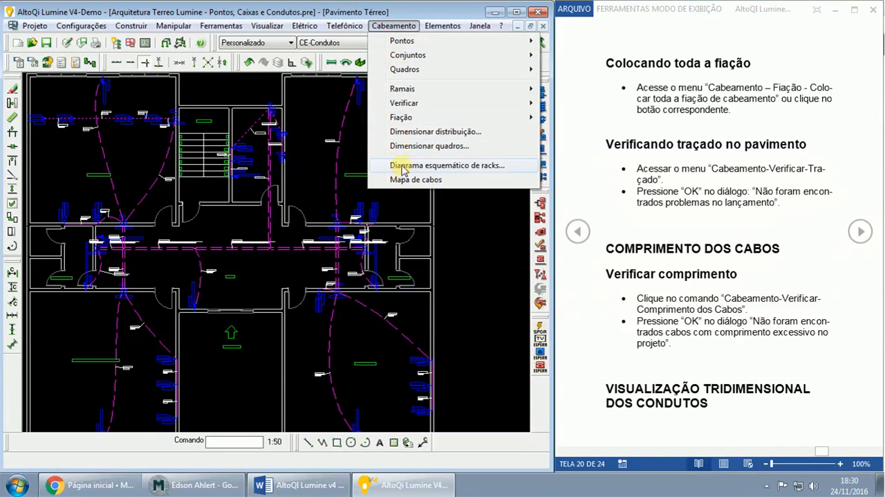
mouse_move(415, 103)
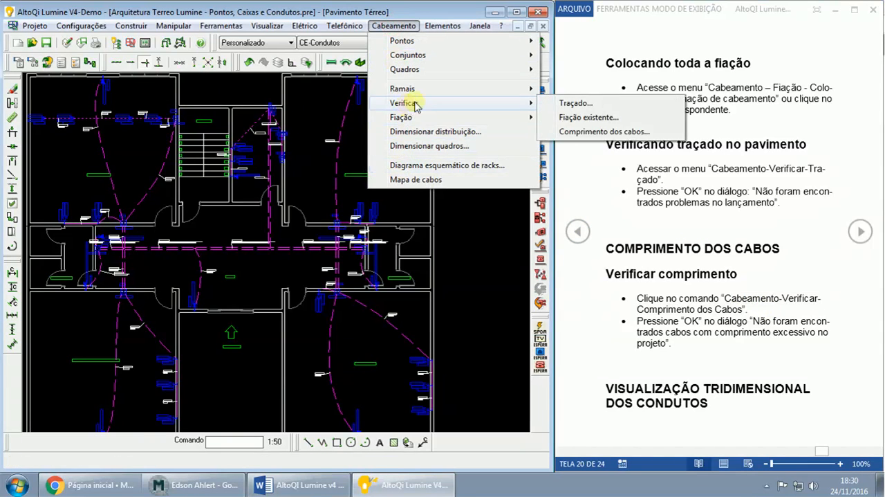
left_click(583, 131)
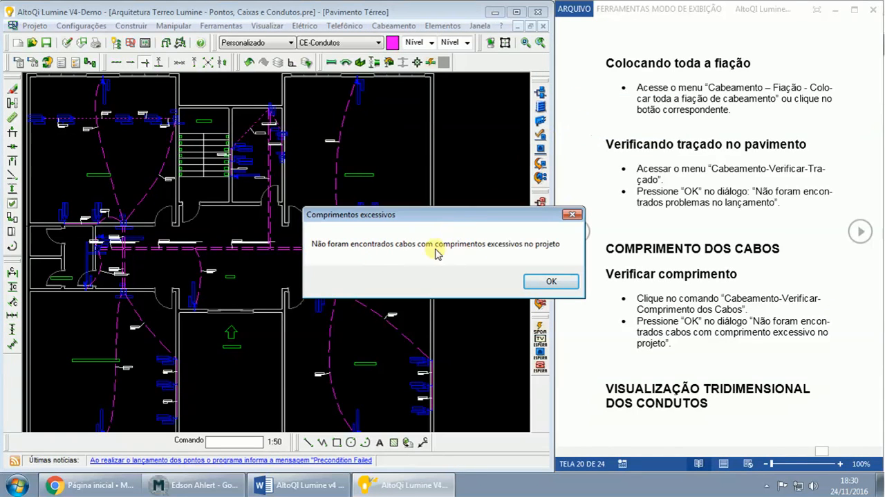
left_click(550, 283)
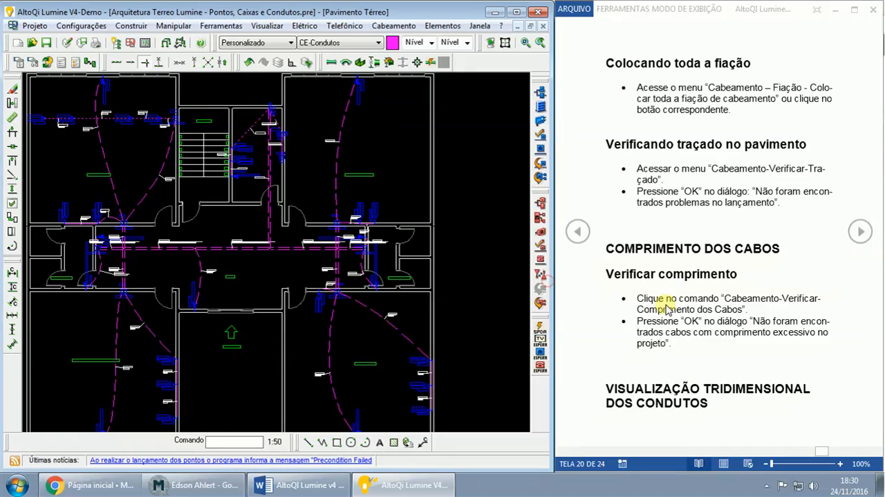
- Advance the Word guide to the 3D view instructions, open the project's 3D view with the web conference behind it, and close the Circuitos window
left_click(860, 233)
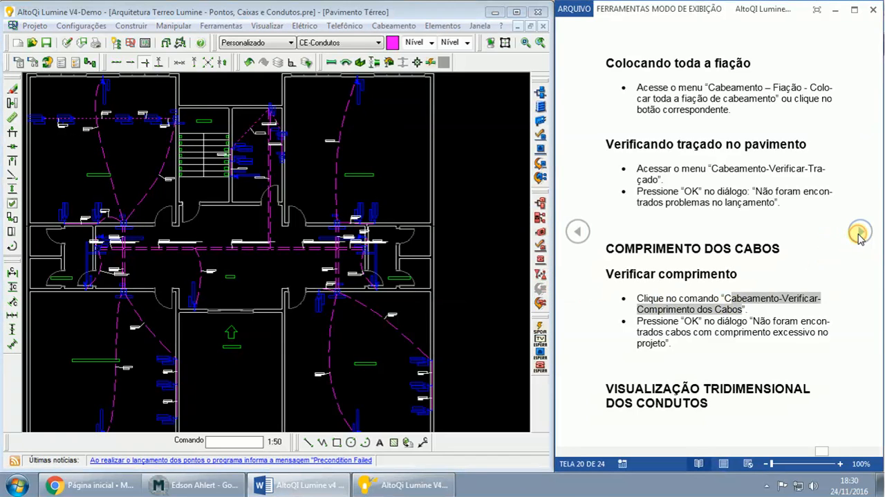
left_click(860, 233)
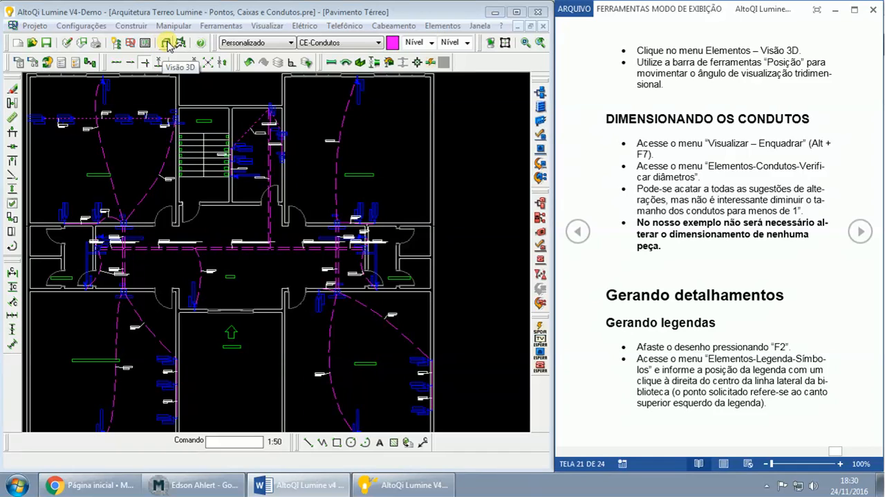
left_click(194, 485)
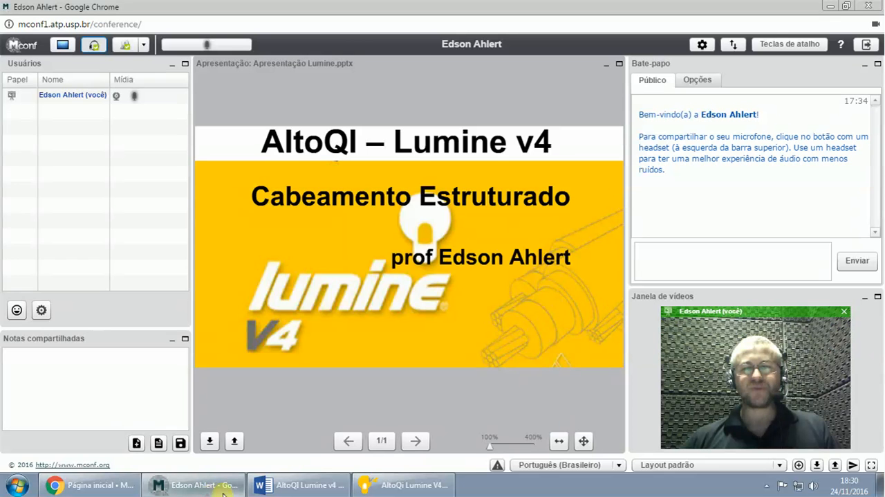
left_click(370, 486)
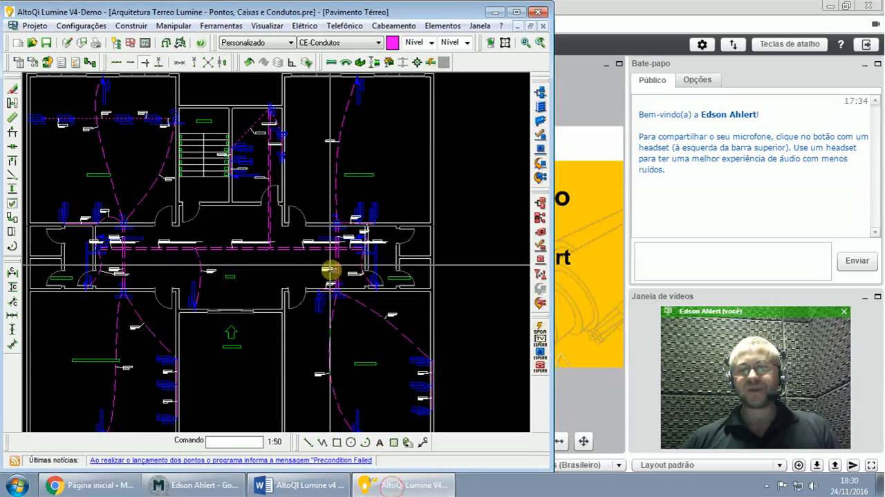
left_click(166, 44)
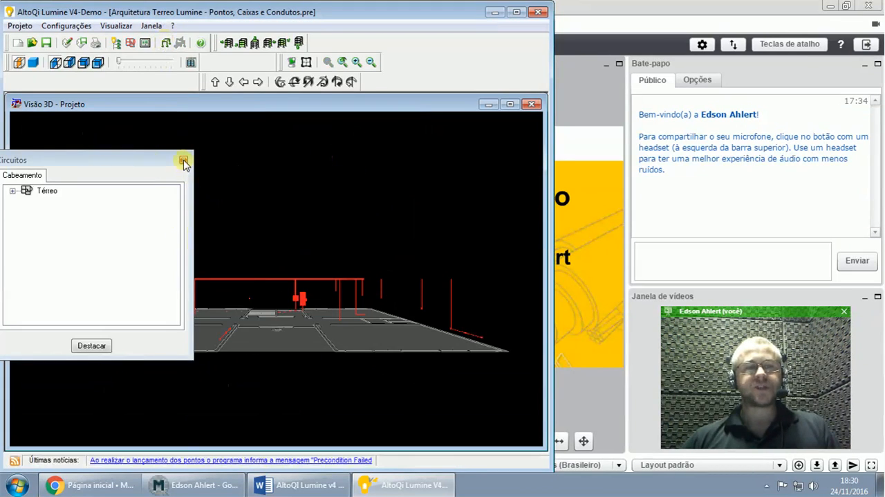
left_click(183, 161)
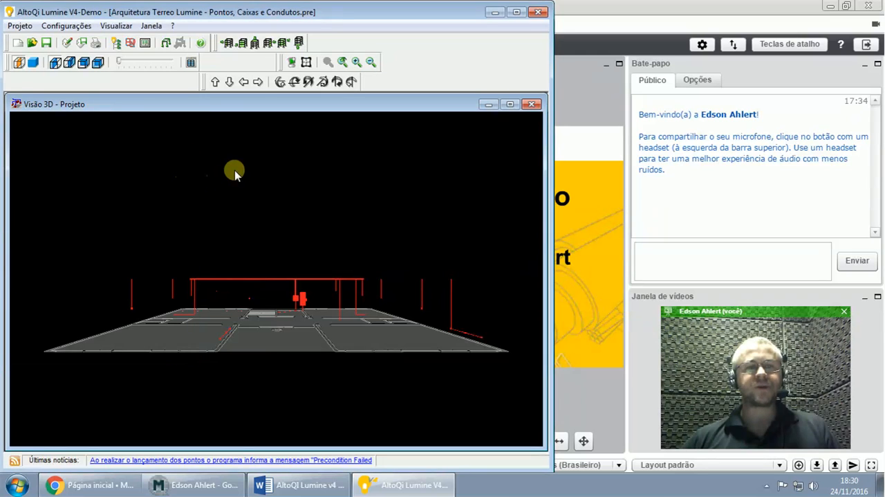
- Examine the ground-floor conduits in the 3D view from different angles by shifting and rotating the model
left_click(215, 82)
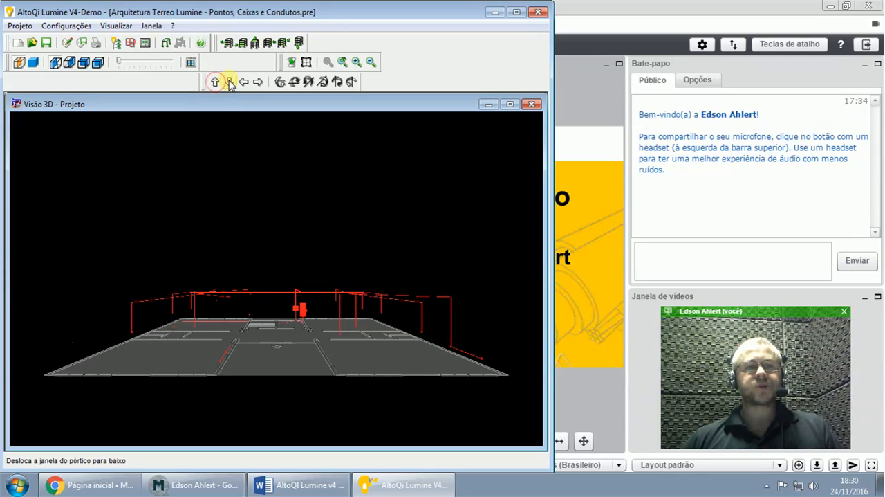
left_click(229, 82)
left_click(244, 82)
left_click(258, 82)
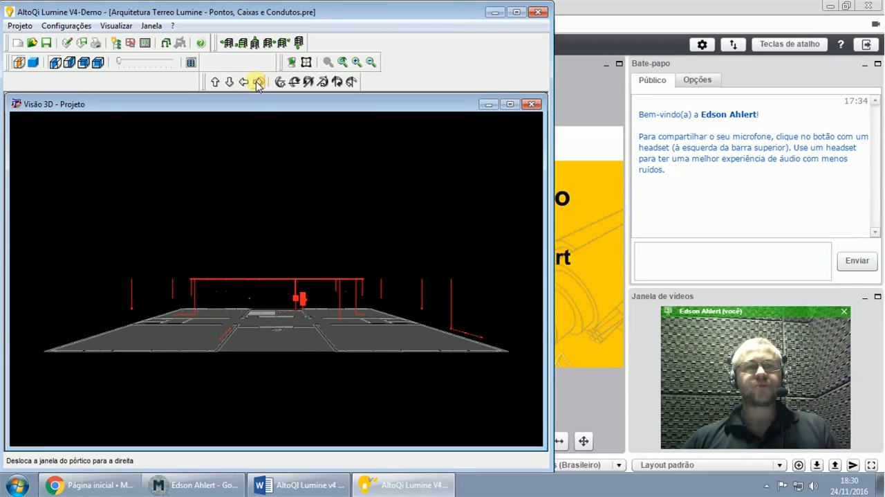
left_click(280, 82)
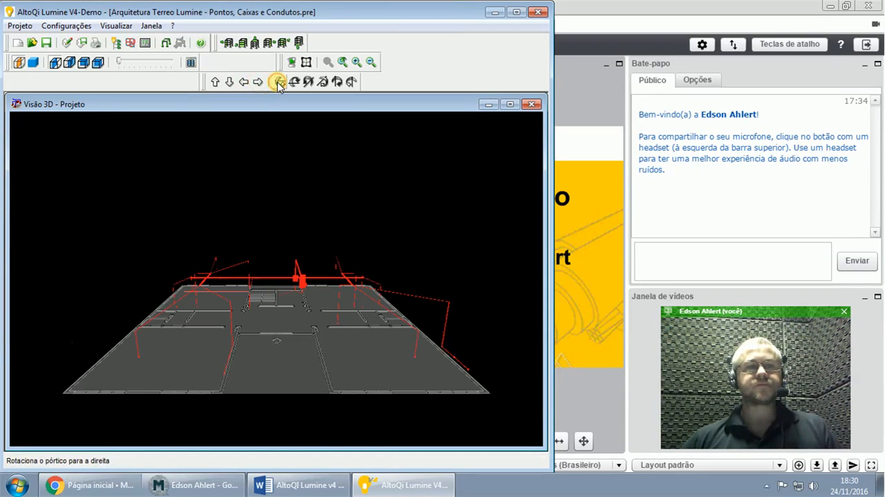
left_click(295, 82)
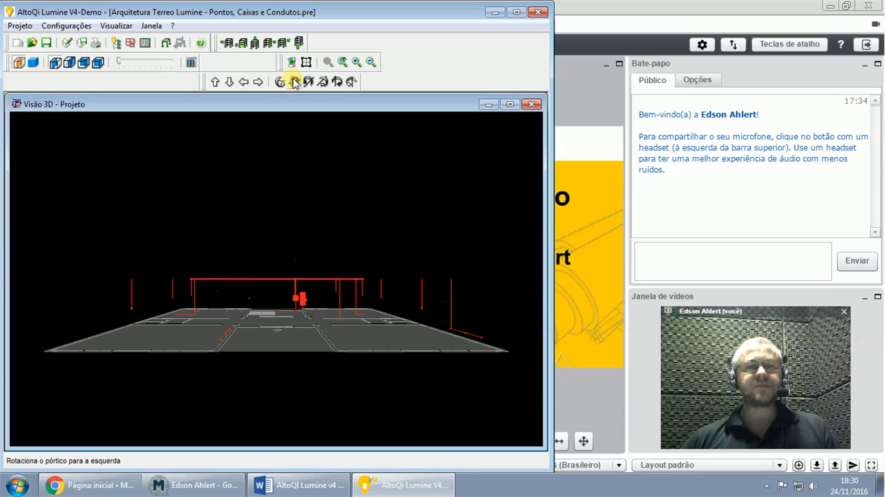
left_click(307, 82)
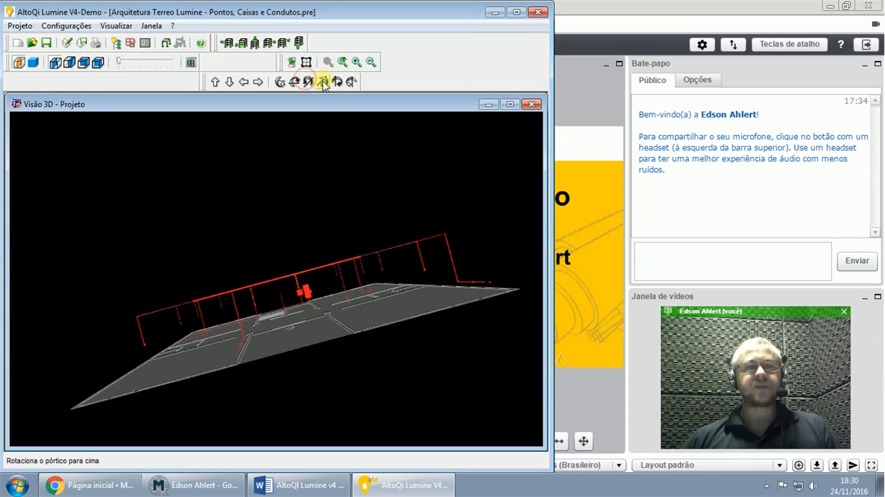
left_click(322, 82)
left_click(281, 82)
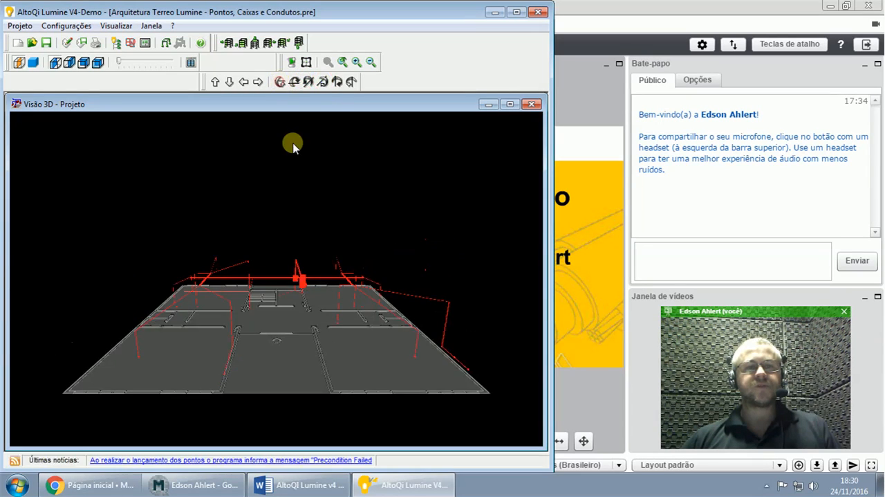
- Inspect the properties of the low two-module RJ45 outlet box in the 3D view and close them without changes
scroll(296, 291, "up", 6)
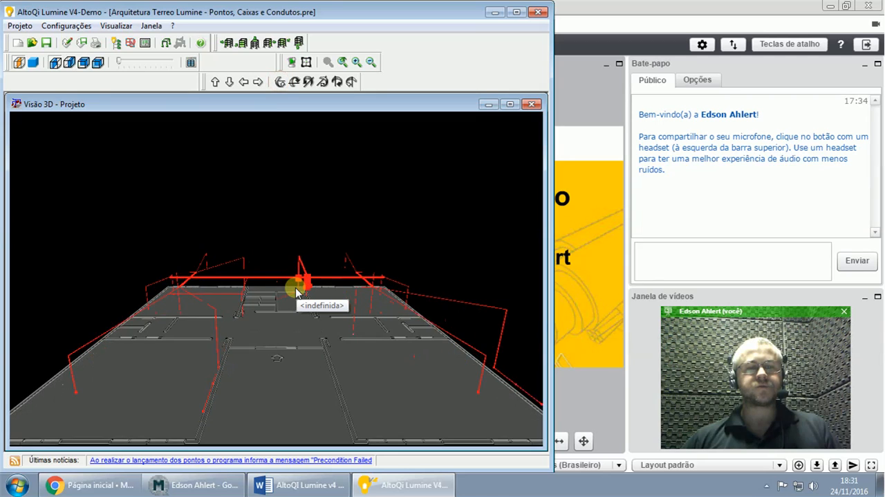
scroll(296, 290, "up", 3)
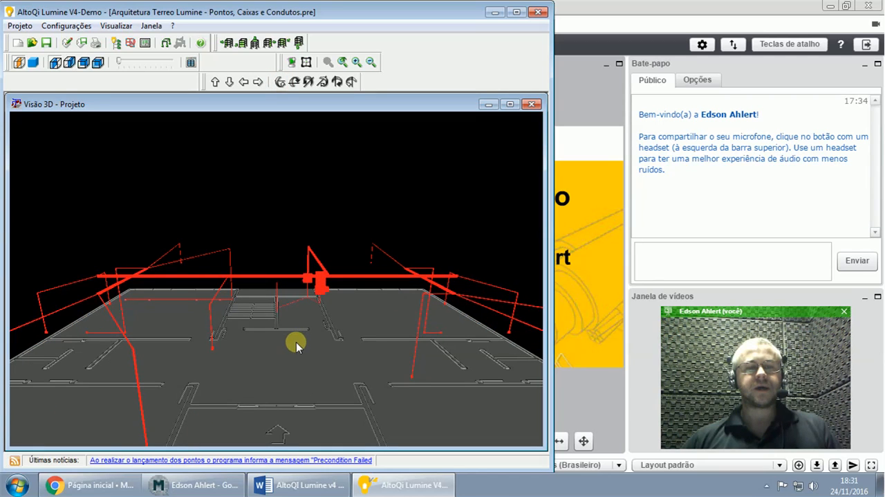
left_click_drag(316, 264, 300, 276)
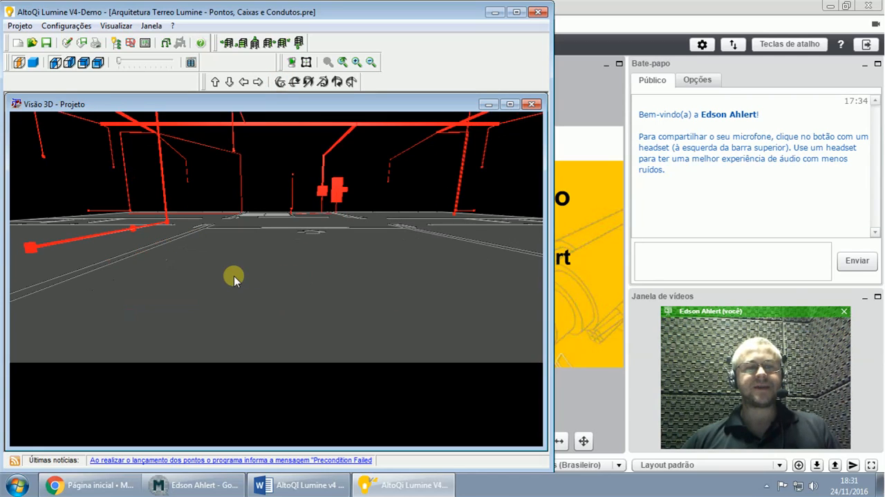
left_click_drag(234, 275, 253, 287)
mouse_move(136, 281)
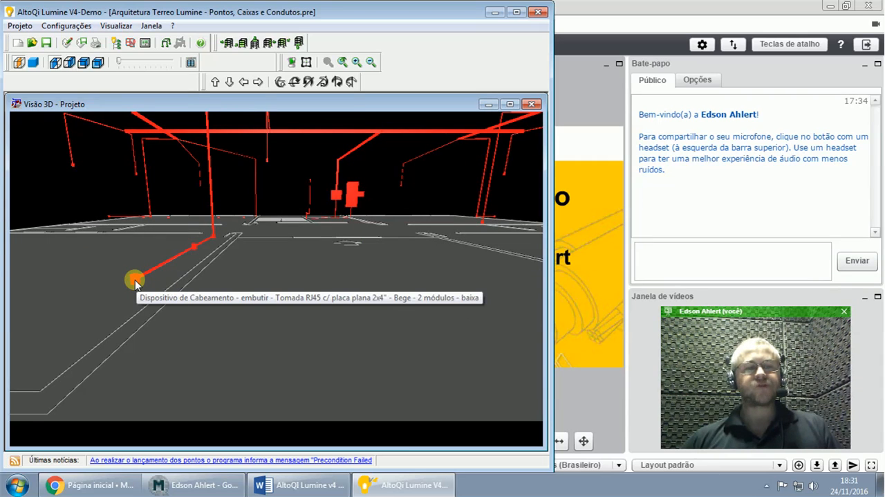
left_click(135, 281)
double_click(136, 281)
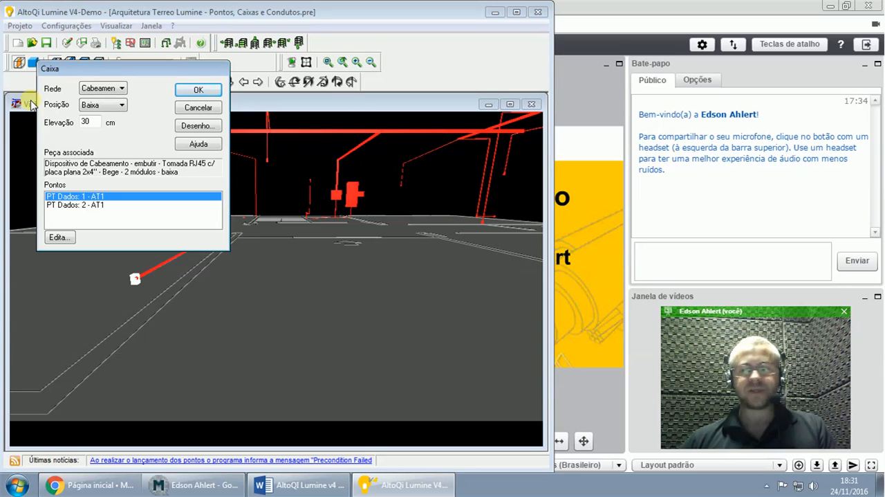
key("Escape")
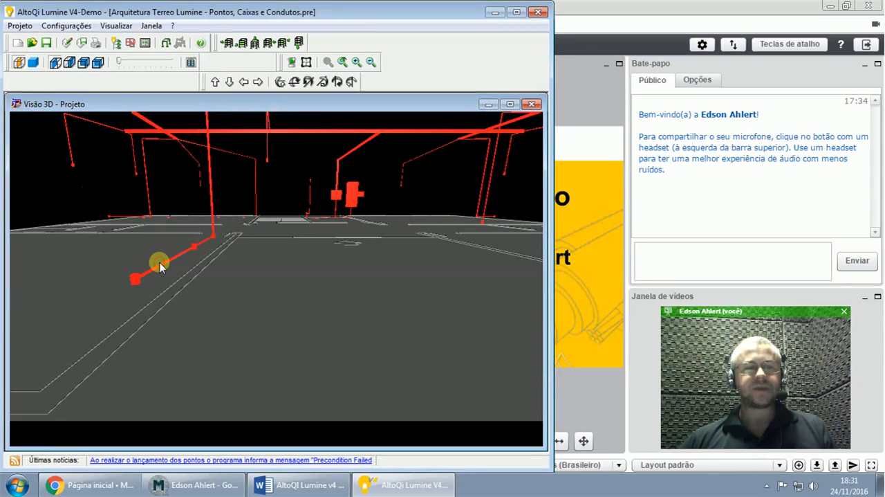
- Inspect the properties of the conduit attached to that RJ45 outlet box and close them without changes
left_click(168, 267)
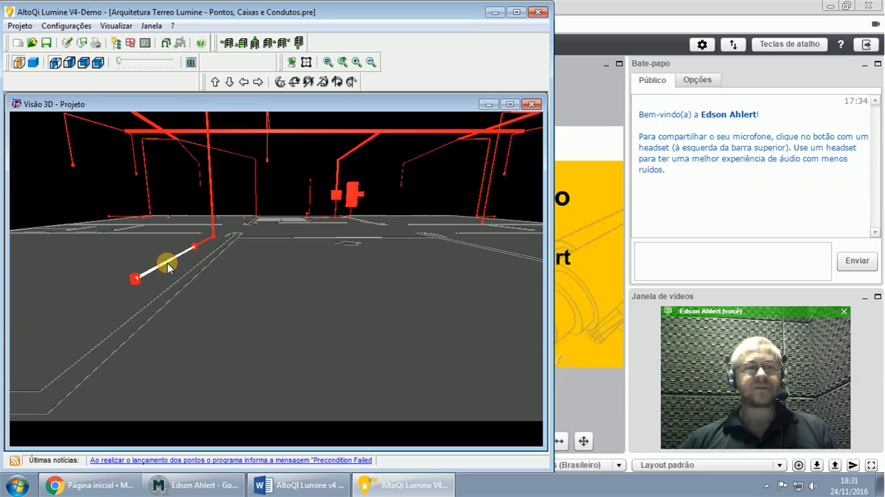
double_click(167, 262)
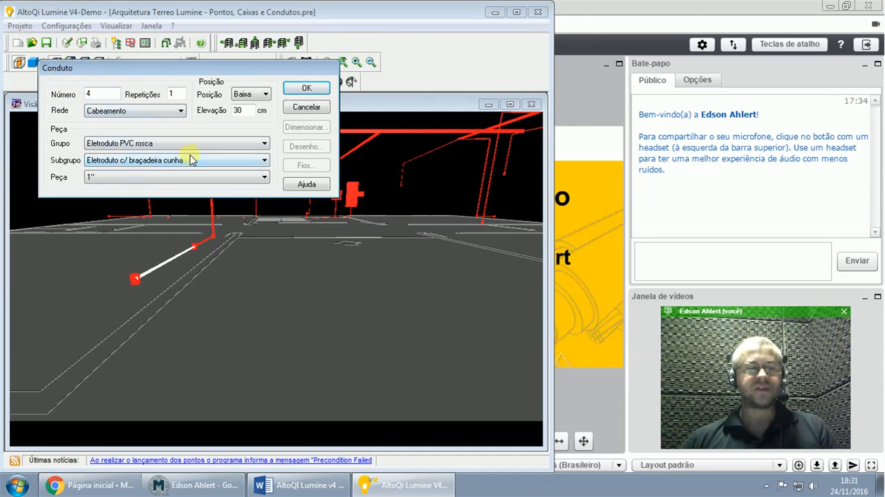
key("Escape")
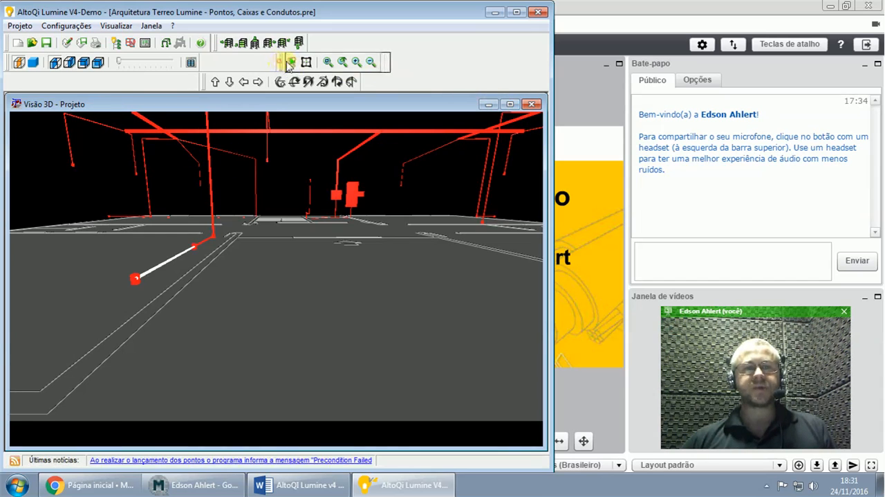
- Rearrange the zoom and position toolbars onto a single row, and close the project's 3D view
left_click_drag(367, 63, 365, 63)
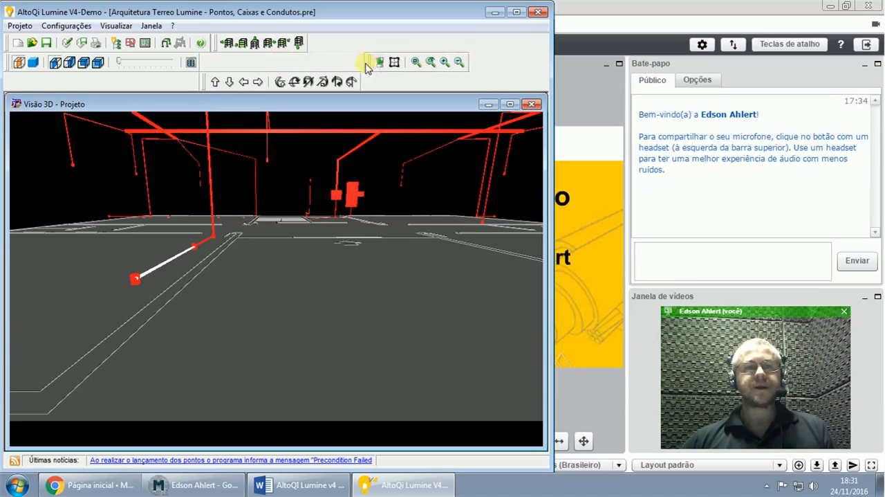
left_click_drag(208, 81, 207, 64)
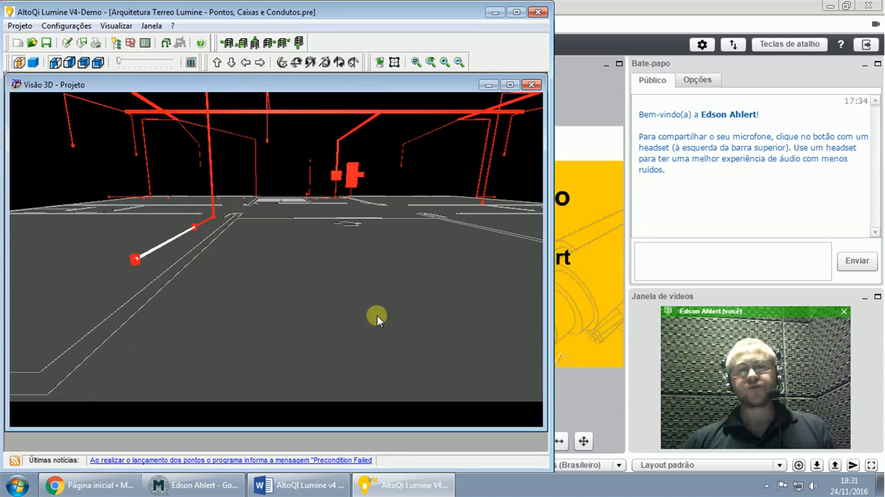
left_click(532, 85)
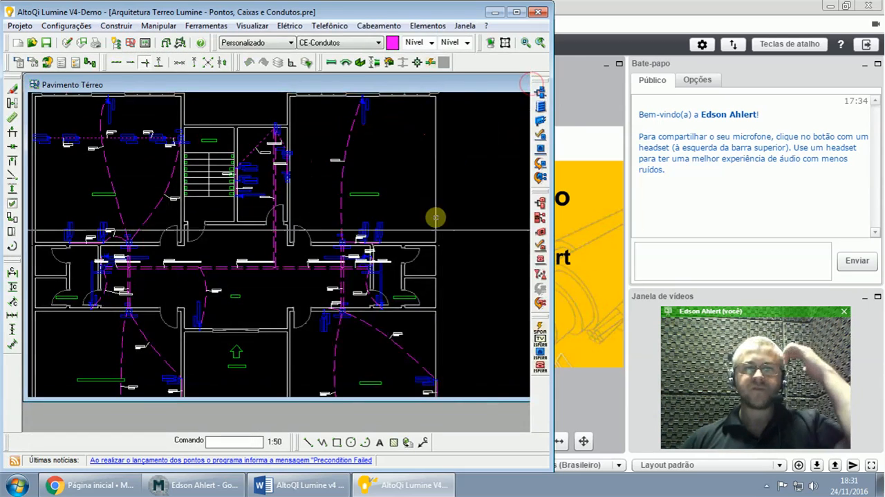
- Show the Word guide's conduit-sizing section, run the conduit diameter verification (Verificar diâmetros), and move its dialog off the first highlighted conduit
left_click(299, 484)
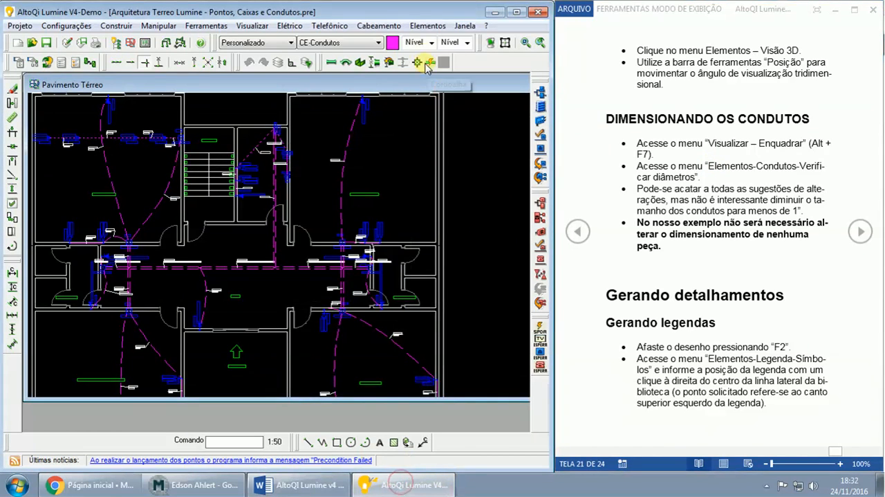
left_click(424, 26)
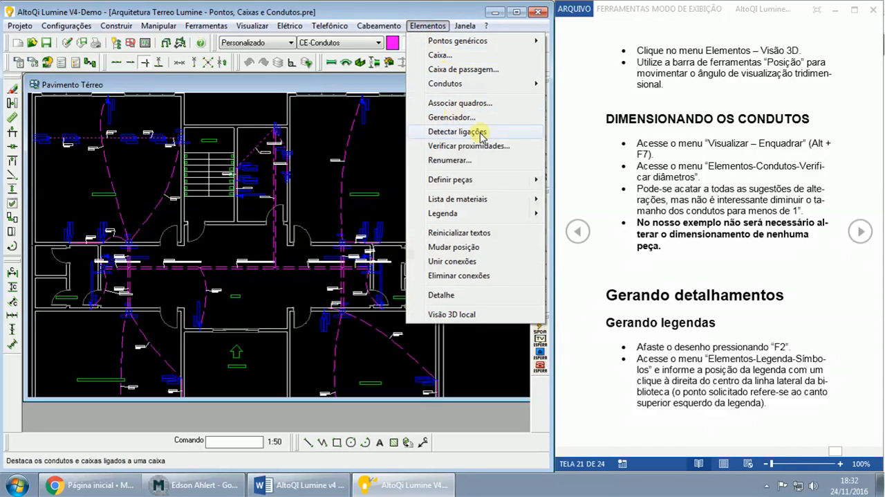
mouse_move(457, 84)
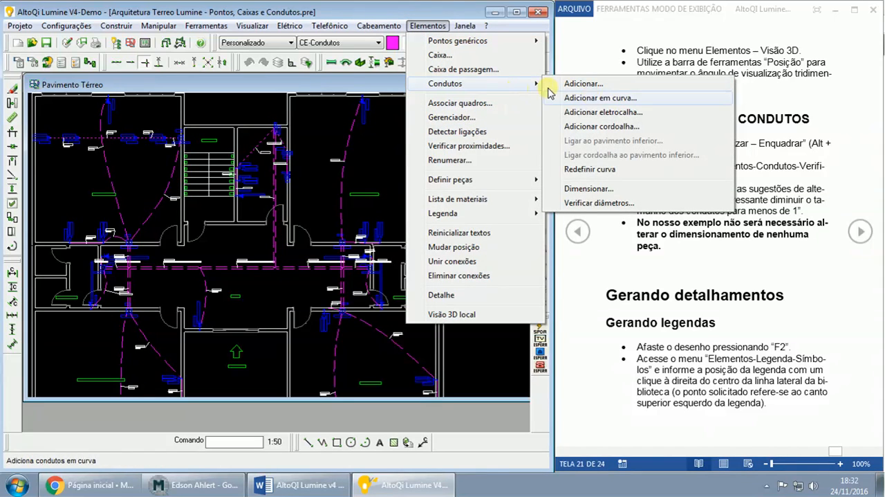
left_click(604, 203)
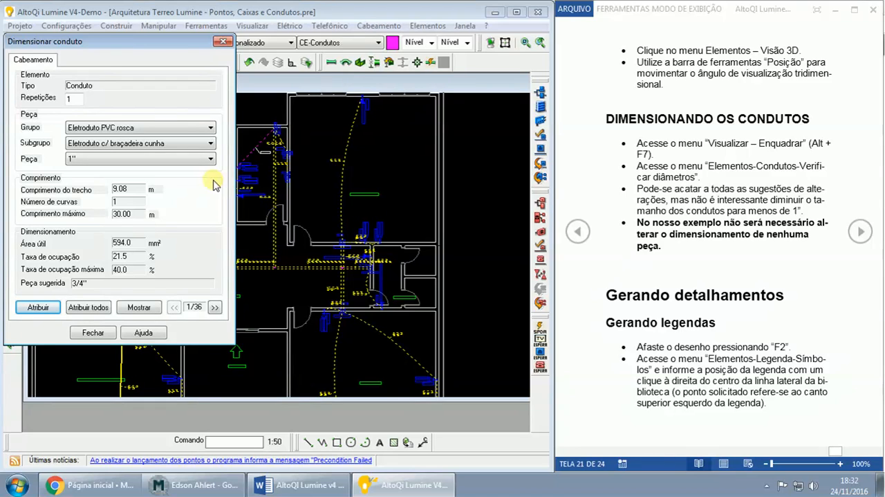
mouse_move(133, 47)
left_mouse_down()
mouse_move(488, 73)
mouse_move(460, 77)
left_mouse_up()
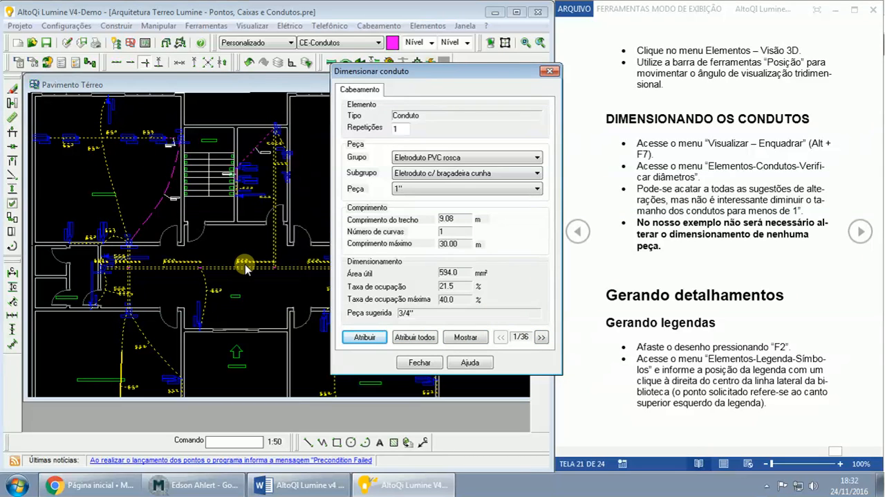
- Examine the first three conduits in the diameter verification, comparing each assigned part with the suggested one
left_click(542, 337)
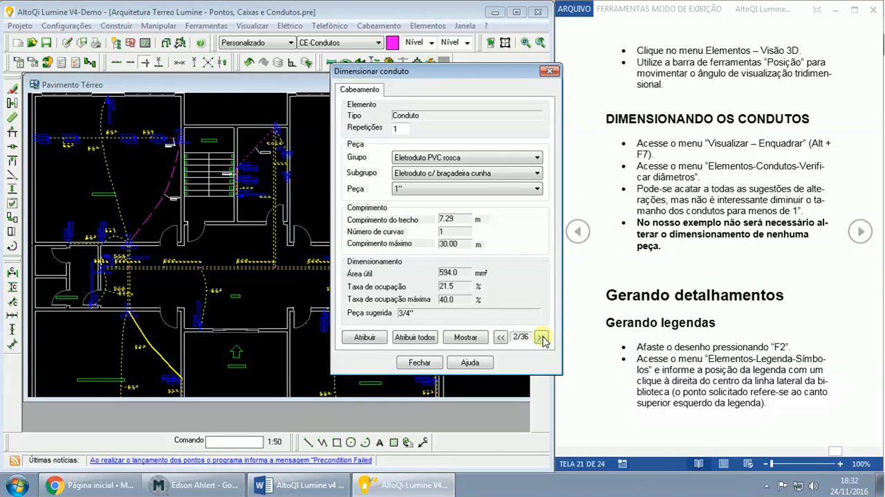
left_click(542, 337)
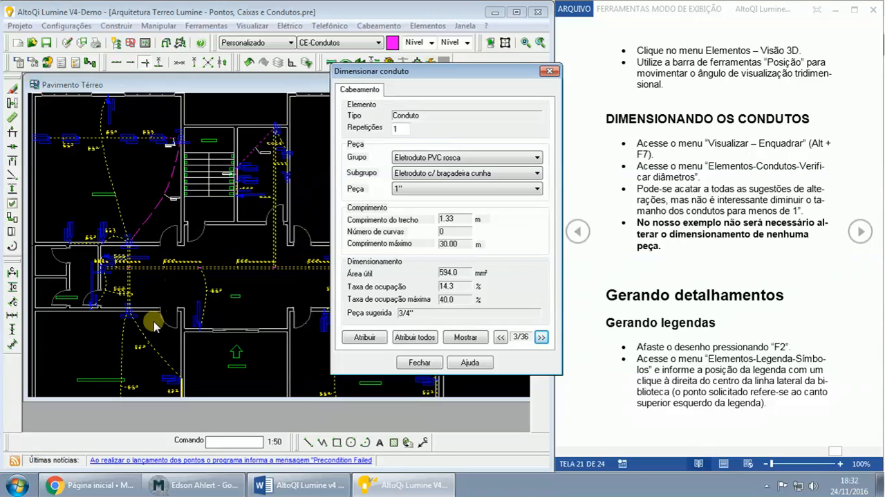
left_click(501, 337)
left_click(500, 336)
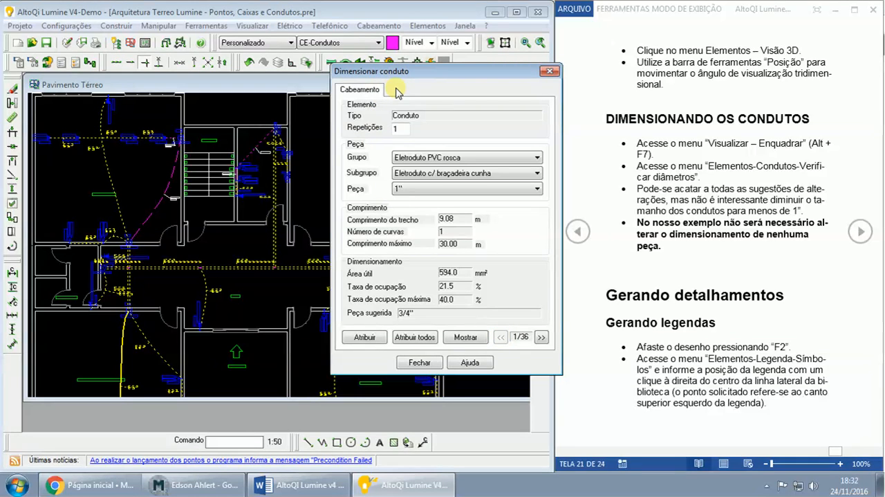
left_click(397, 189)
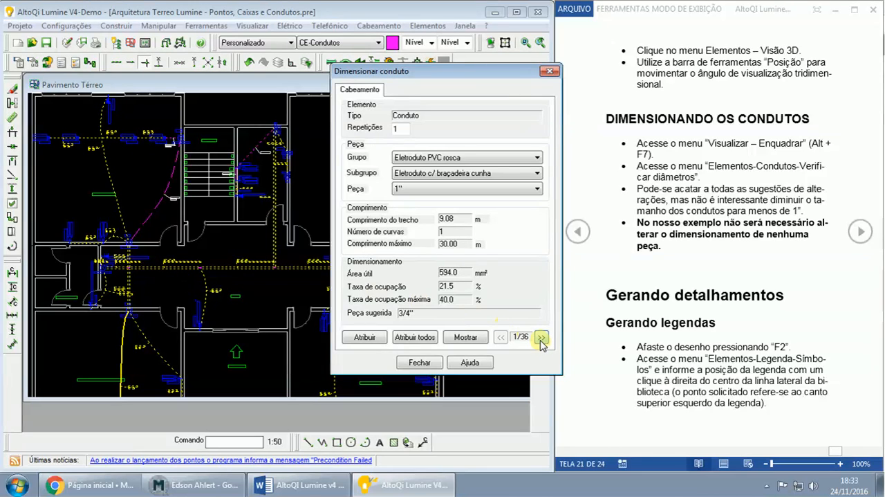
left_click(541, 336)
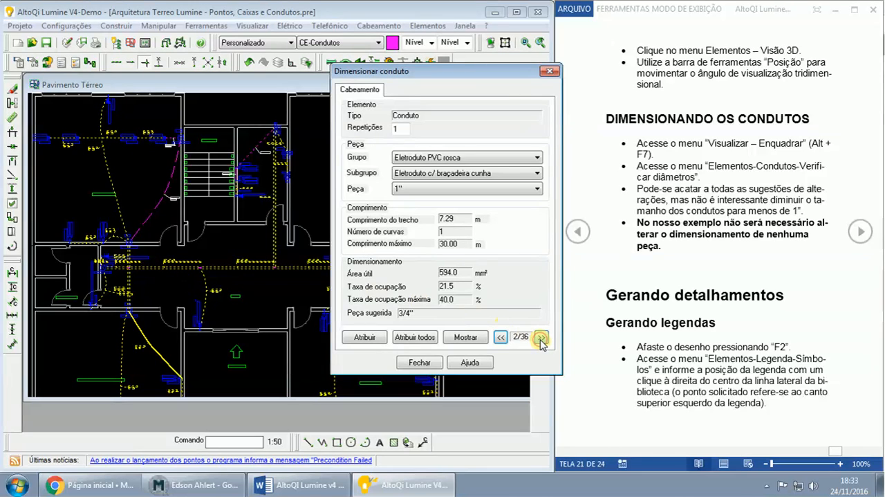
left_click(500, 337)
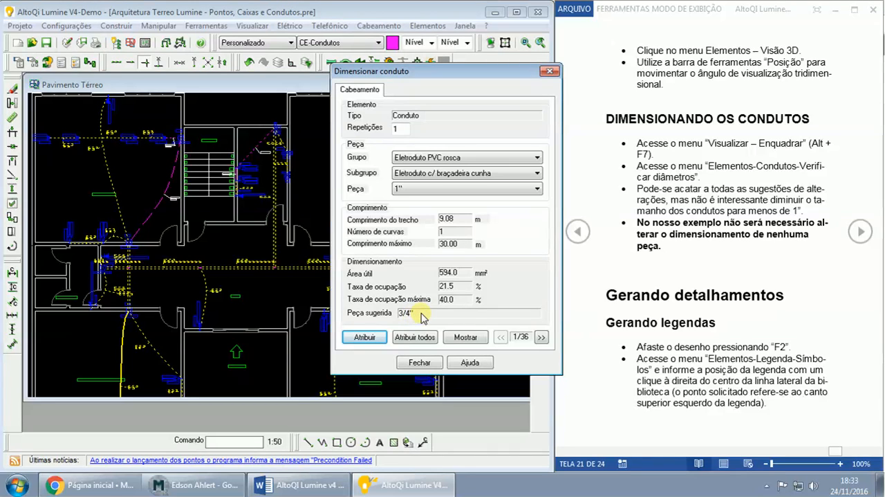
left_click(401, 191)
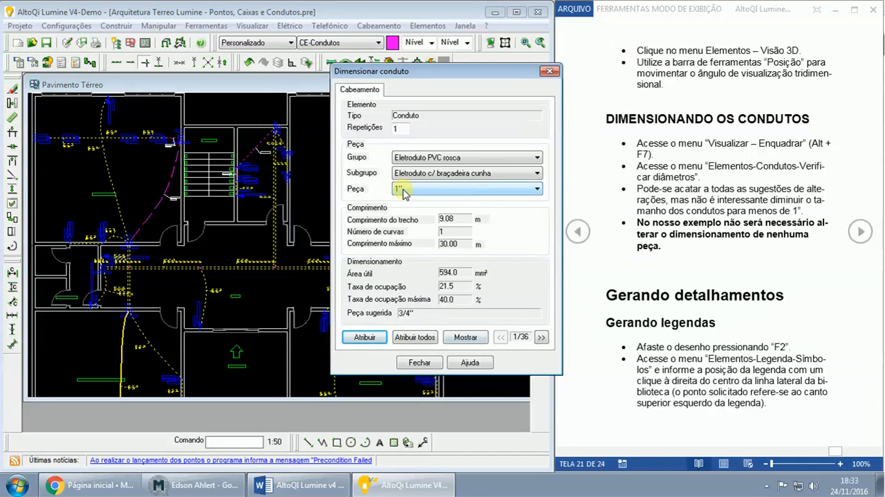
left_click(542, 337)
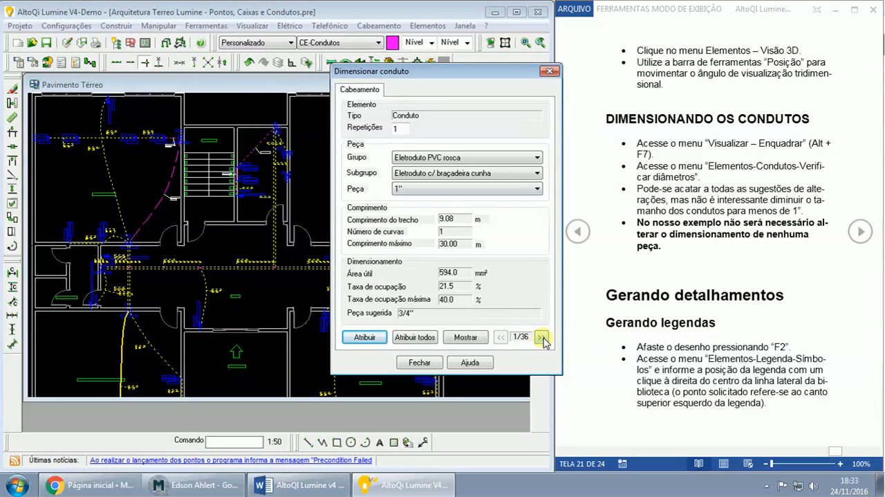
left_click(365, 338)
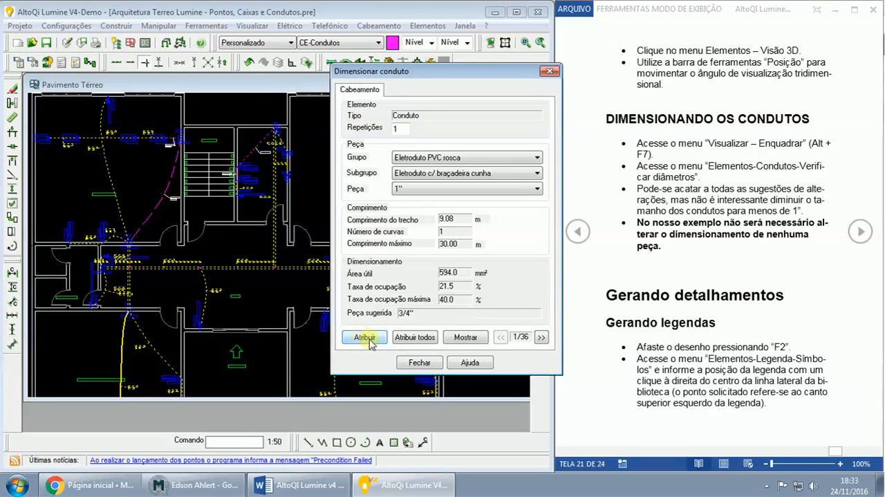
- Browse the verification from the second conduit through the nineteenth, checking each one's length, occupancy rate and suggested part
left_click(541, 338)
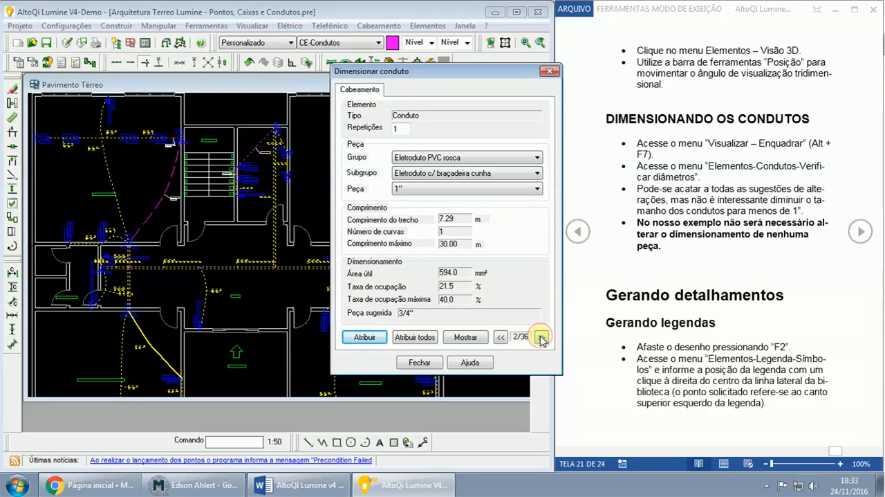
left_click(541, 336)
left_click(541, 337)
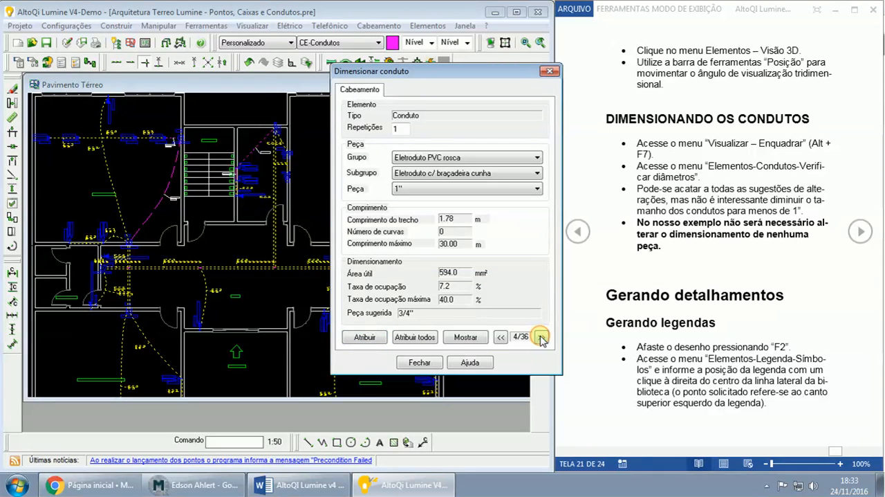
left_click(542, 337)
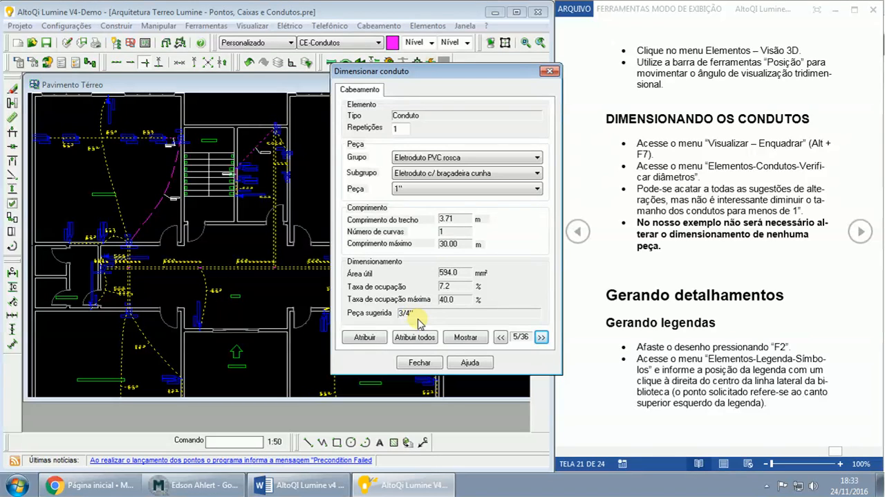
left_click(542, 336)
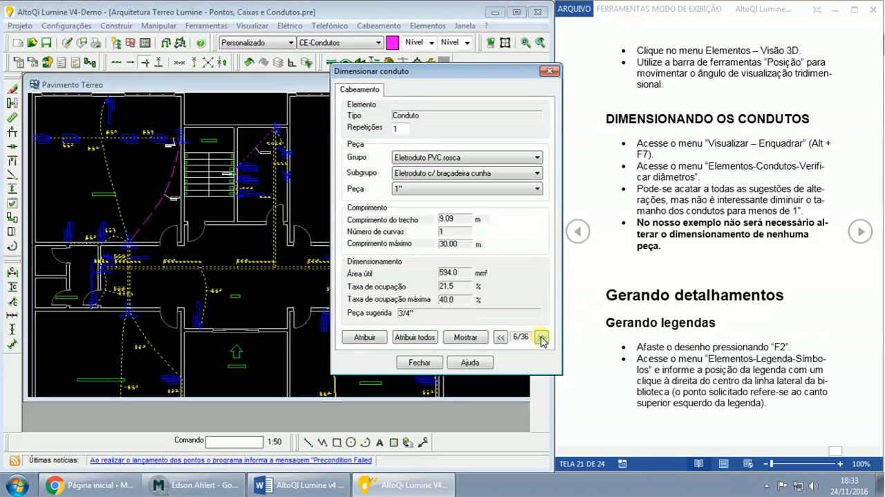
left_click(541, 337)
left_click(541, 337)
left_click(541, 337)
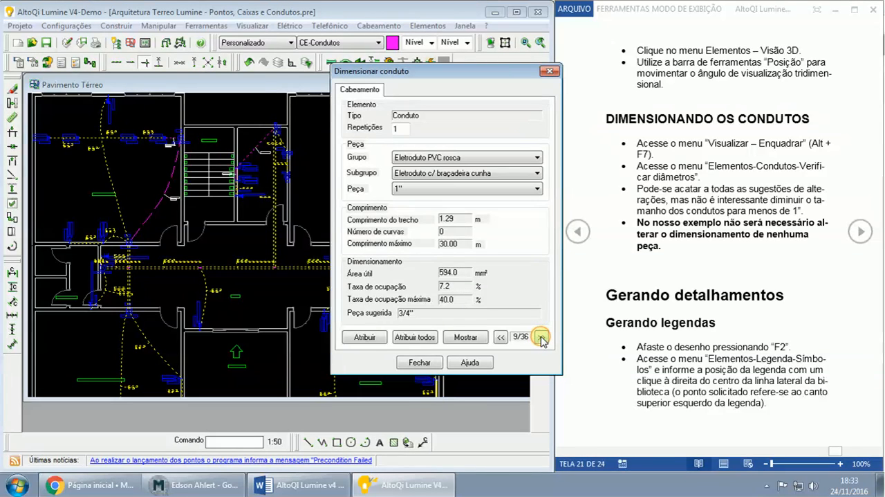
left_click(541, 337)
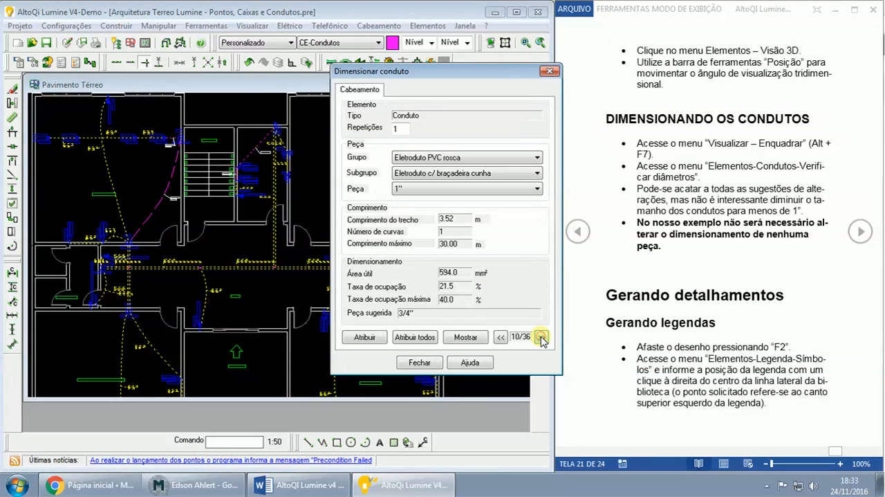
left_click(542, 337)
left_click(541, 337)
left_click(542, 337)
left_click(542, 337)
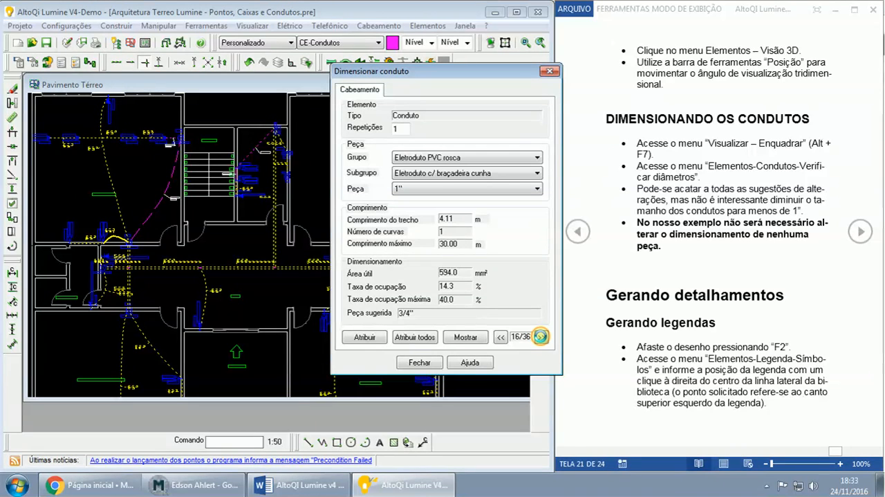
left_click(542, 337)
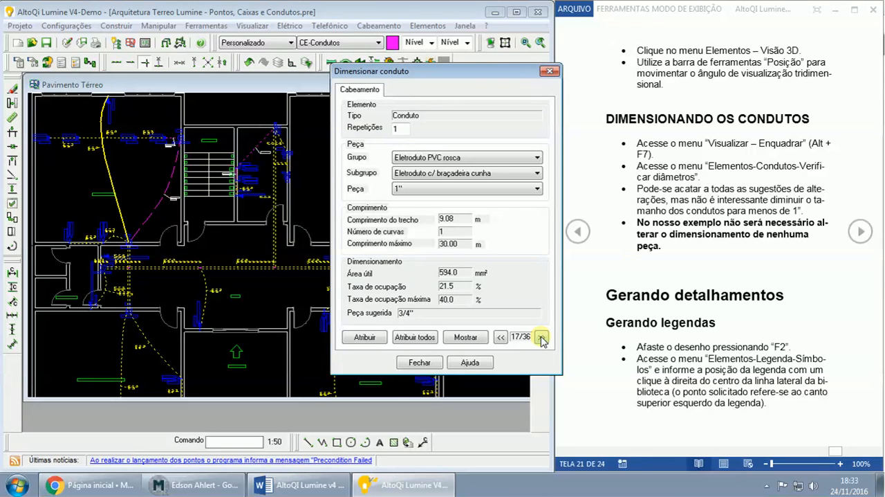
left_click(542, 337)
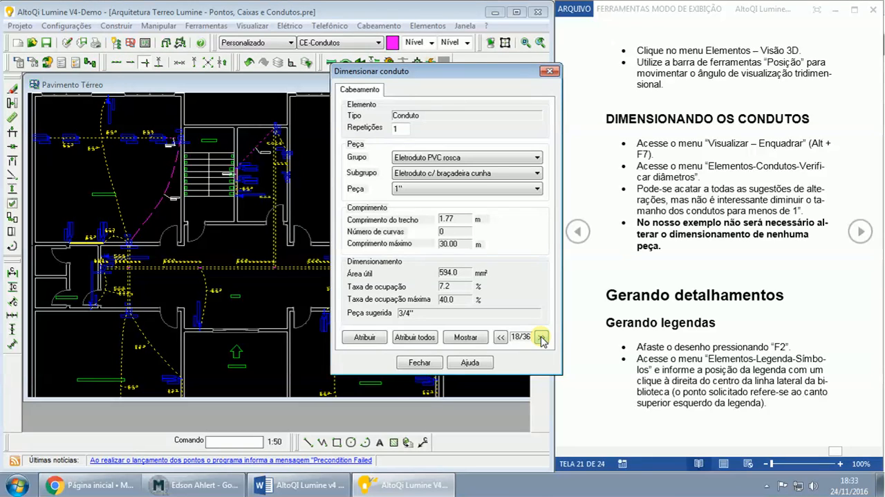
left_click(542, 337)
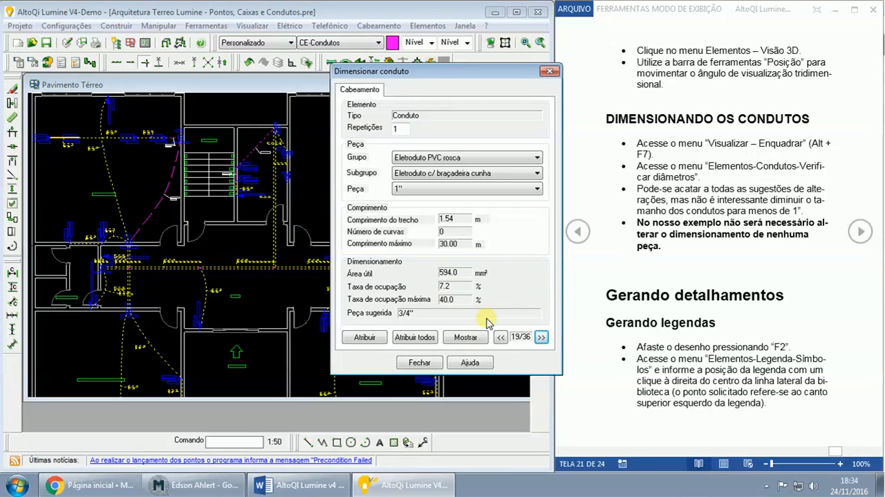
- Examine the twentieth through twenty-eighth conduits in the diameter verification, comparing assigned and suggested parts, and close the verification
left_click(542, 336)
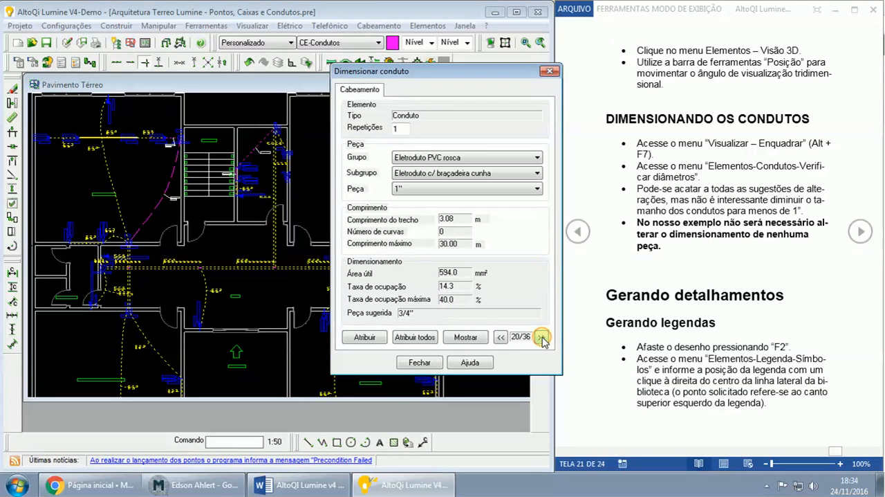
left_click(543, 338)
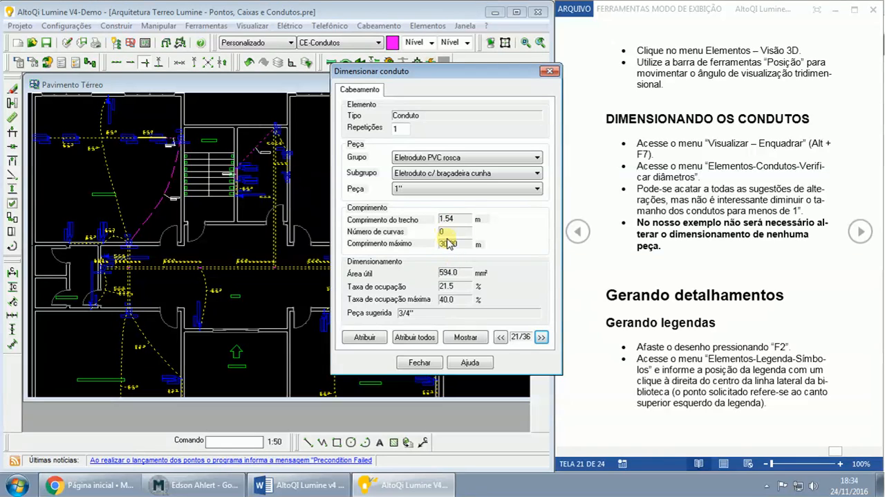
left_click(541, 339)
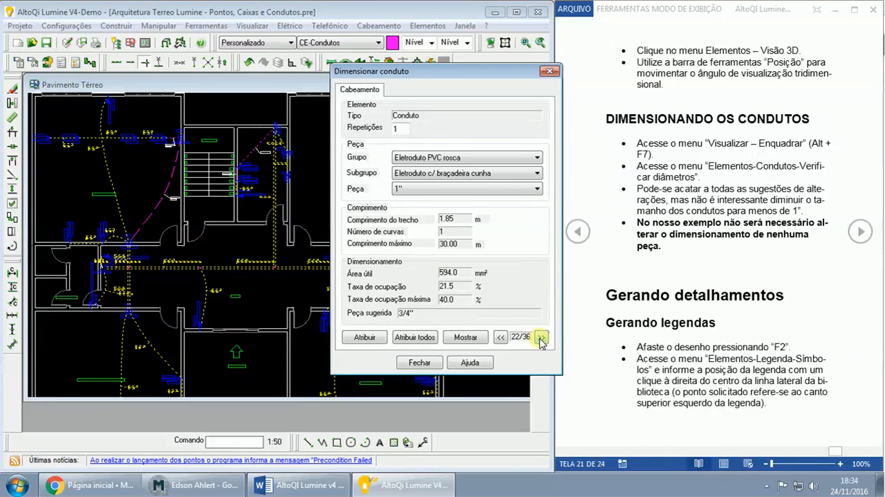
left_click(541, 338)
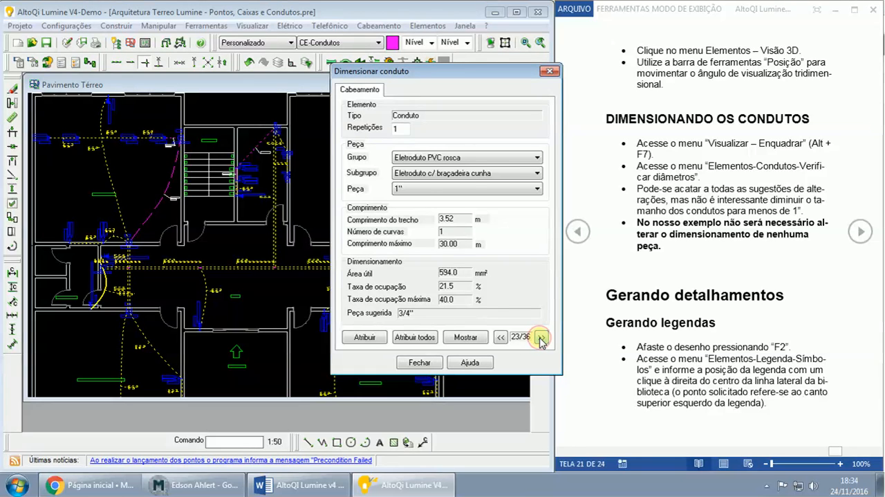
left_click(541, 338)
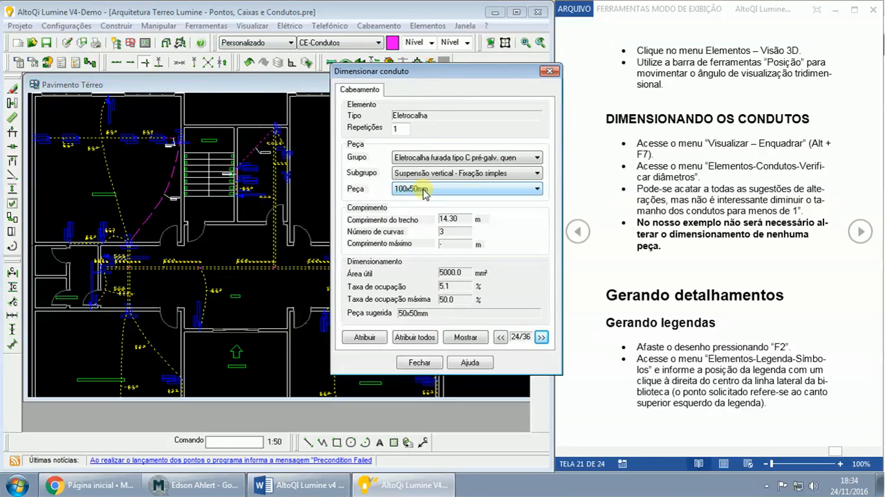
left_click(542, 337)
left_click(542, 337)
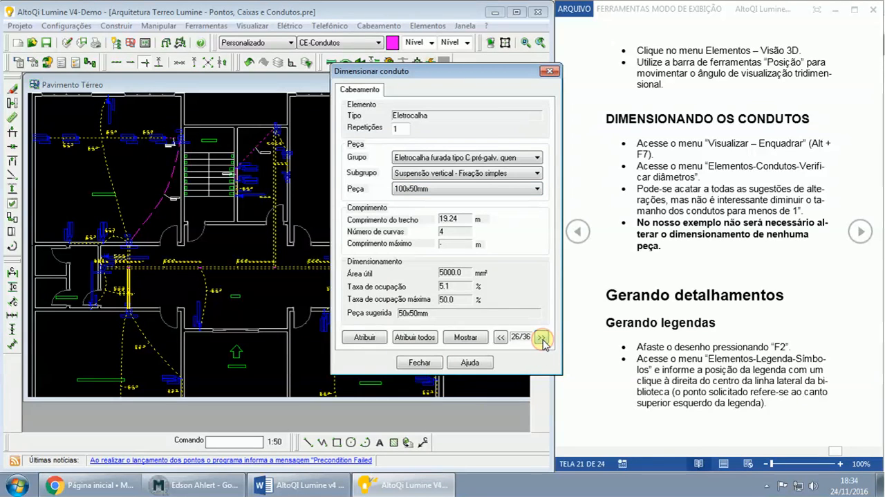
left_click(543, 338)
left_click(542, 338)
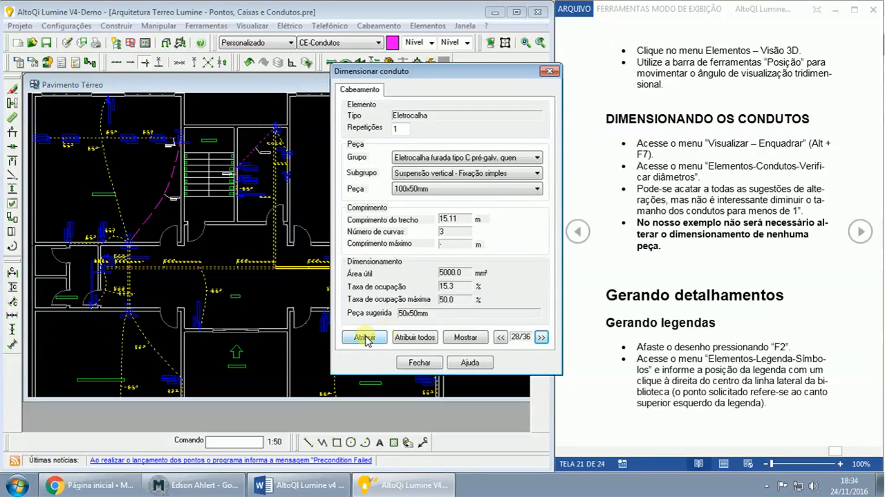
left_click(419, 362)
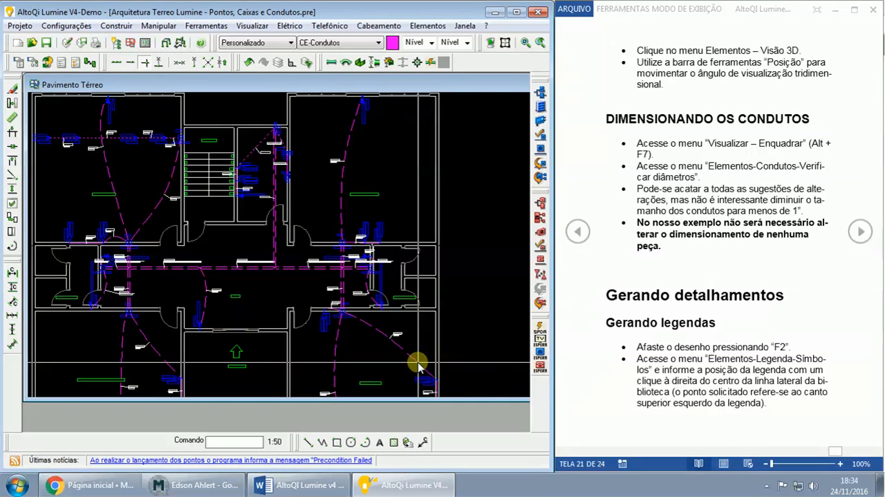
- Highlight the guide's word DIMENSIONANDO and its bold note about not altering the sizing of any part
left_click(607, 124)
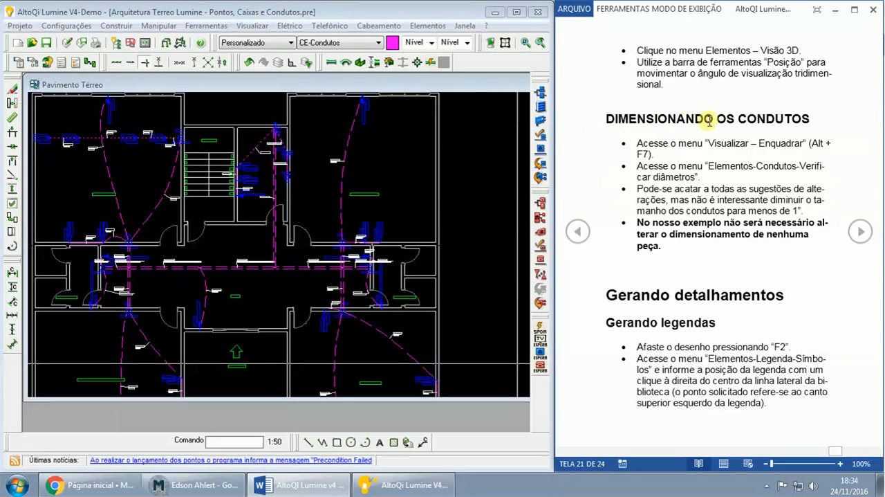
left_click_drag(713, 119, 601, 119)
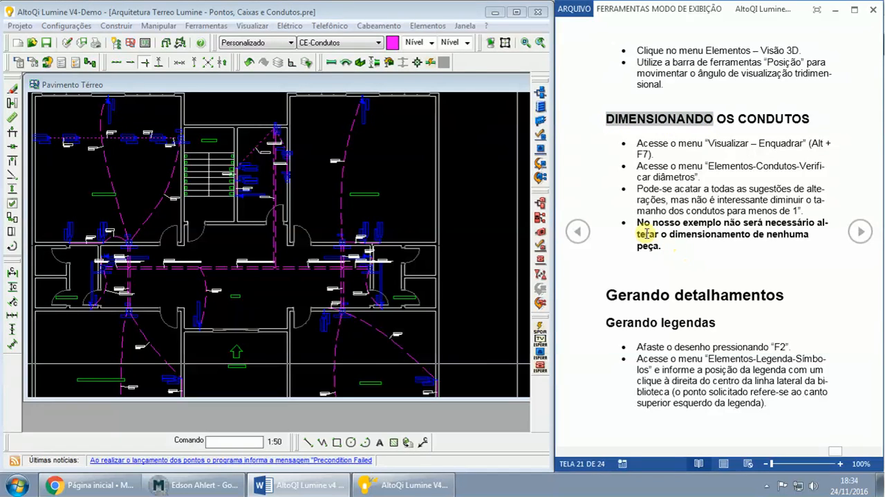
left_click_drag(635, 224, 654, 245)
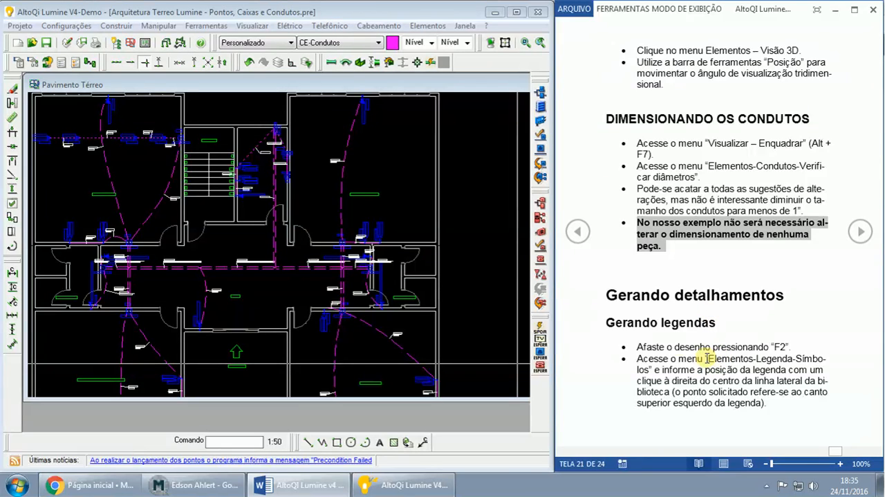
- Fit the whole ground-floor plan in the view and insert a symbols legend (Legenda – Símbolos) beside the upper-right room
left_click(467, 91)
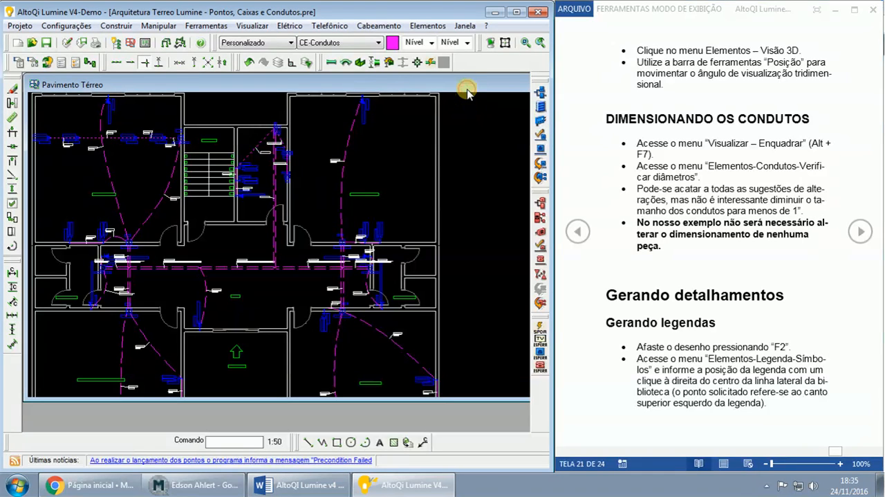
key("alt+F7")
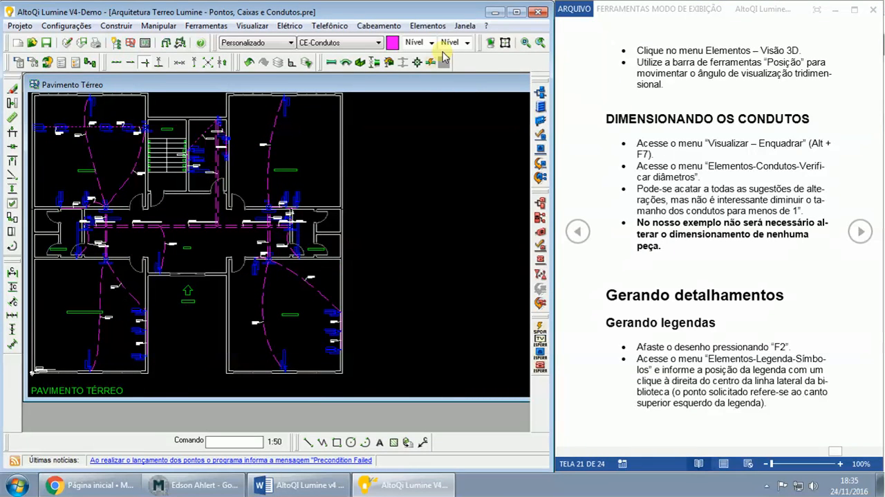
left_click(425, 28)
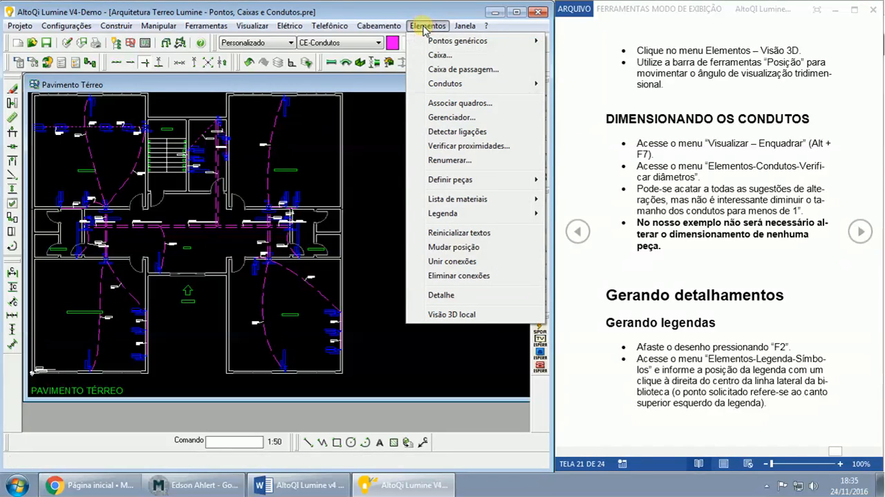
mouse_move(440, 216)
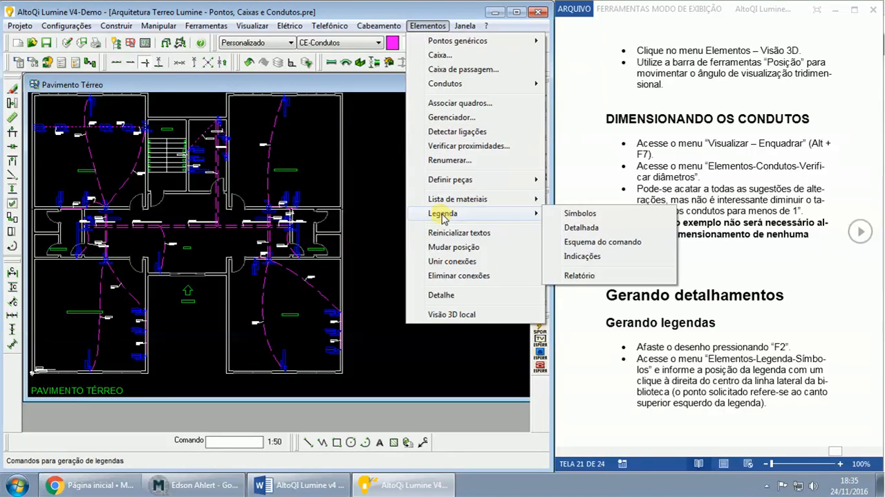
left_click(571, 215)
left_click(373, 115)
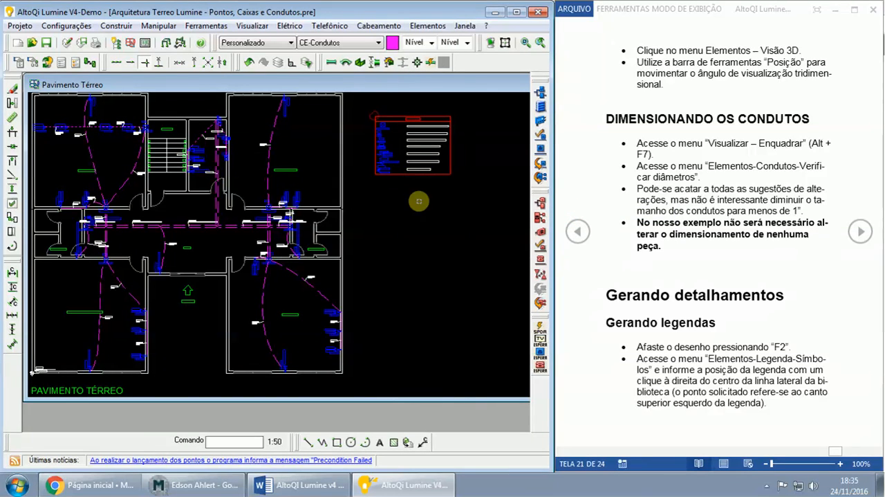
- Inspect the symbols legend beside the floor plan up close and delete it
scroll(485, 273, "up", 1)
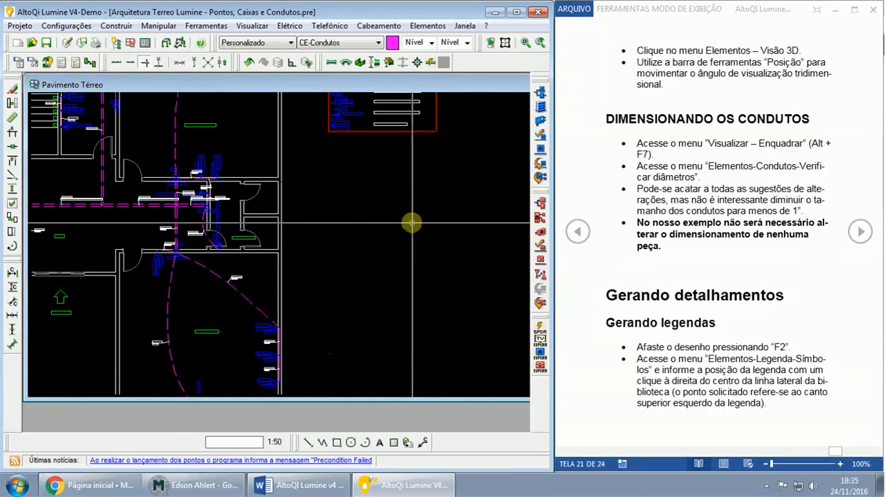
scroll(411, 214, "up", 1)
middle_click_drag(409, 215, 440, 323)
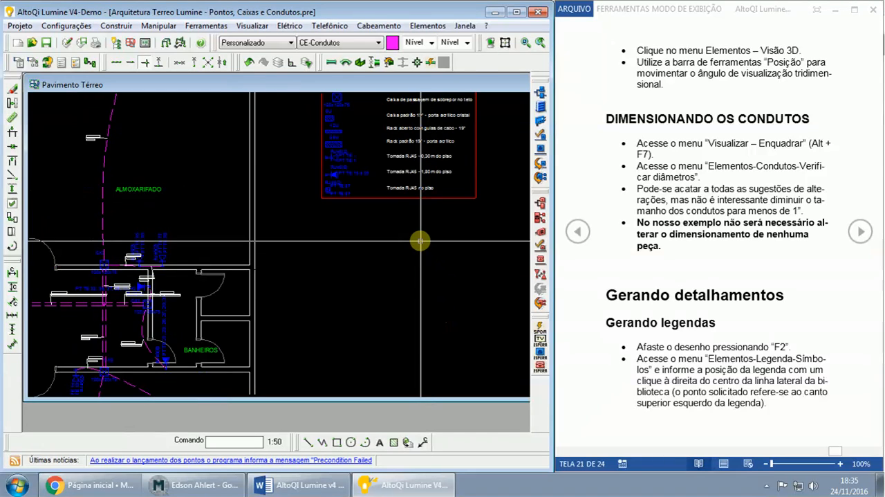
middle_click_drag(420, 240, 429, 295)
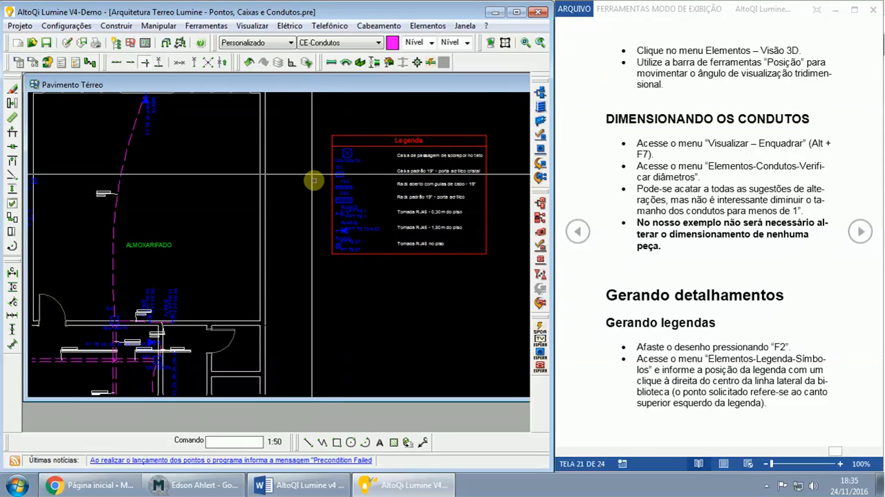
left_click_drag(312, 114, 498, 278)
key("Delete")
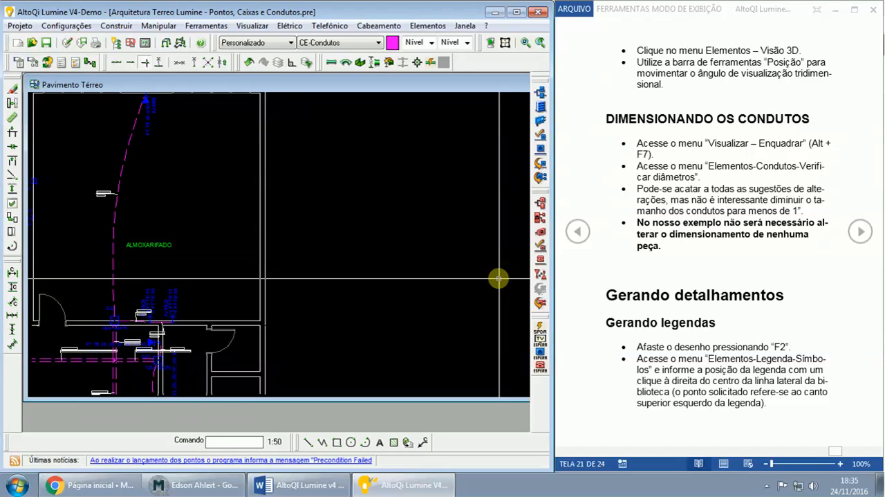
- Advance the guide to its equipment-detail instructions and highlight the board names SEQ1 and SET1 in the headings
left_click(859, 231)
left_click(860, 231)
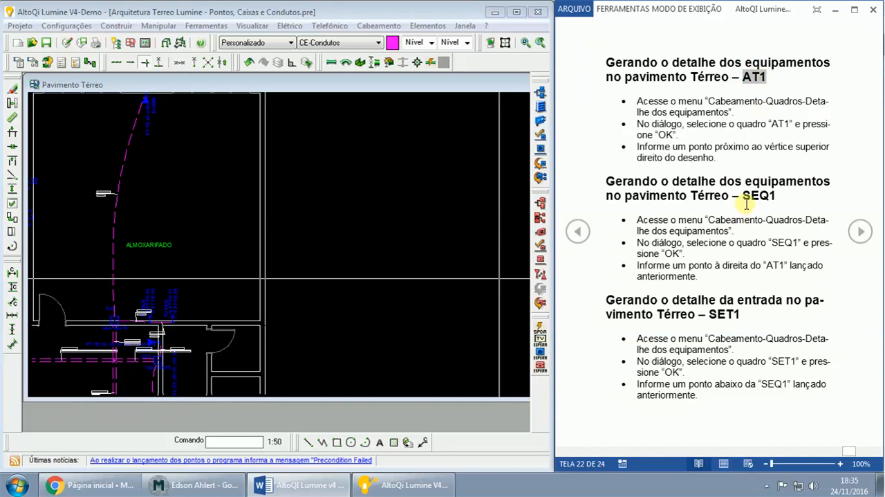
left_click_drag(742, 197, 776, 196)
left_click_drag(709, 314, 740, 315)
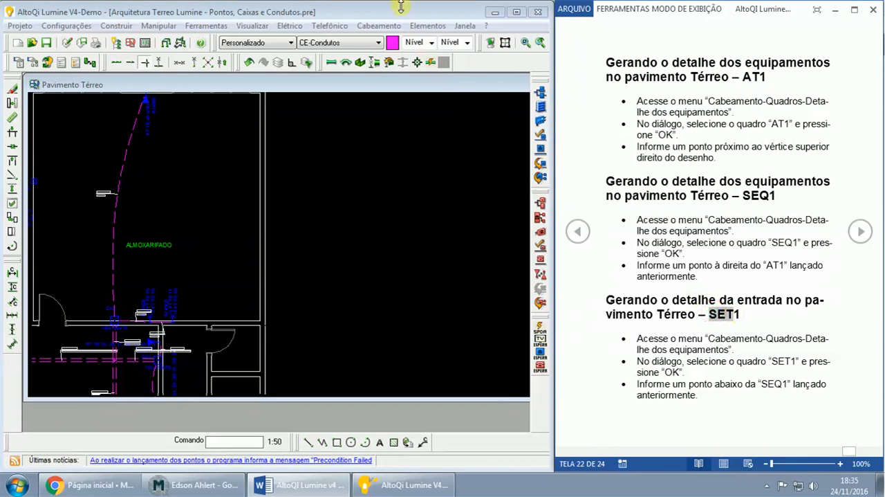
left_click(379, 26)
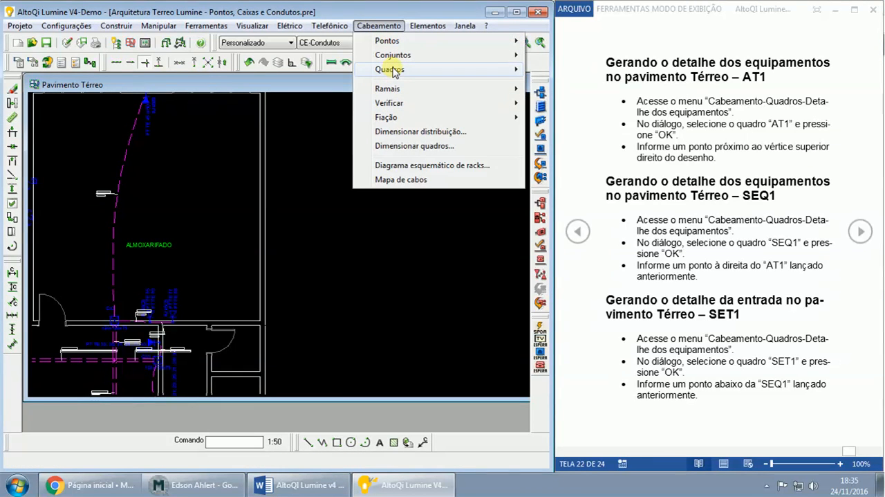
mouse_move(392, 69)
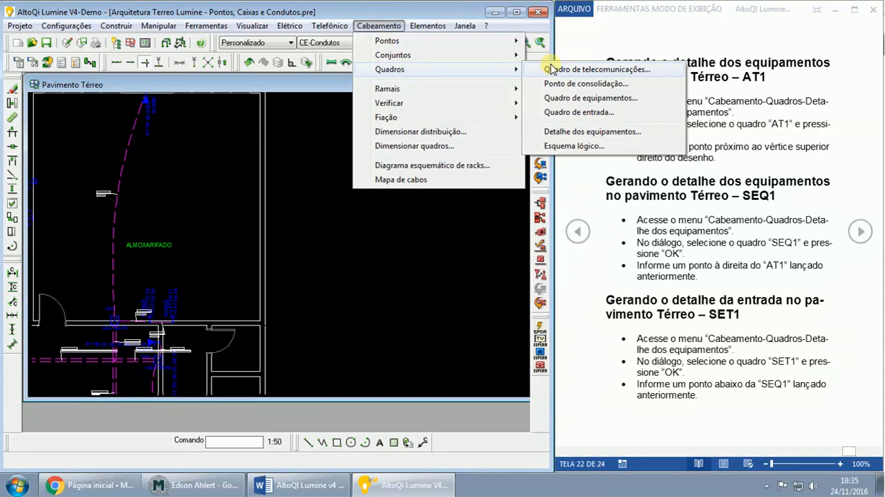
key("Escape")
left_click(572, 71)
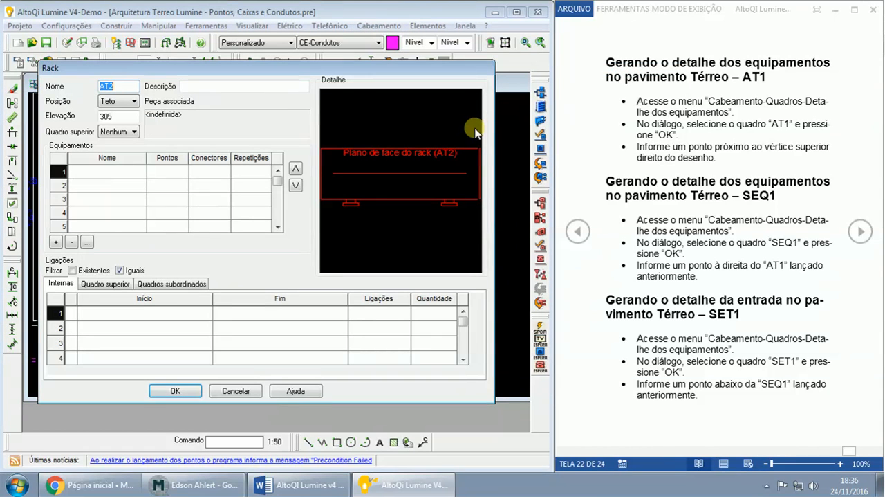
key("Return")
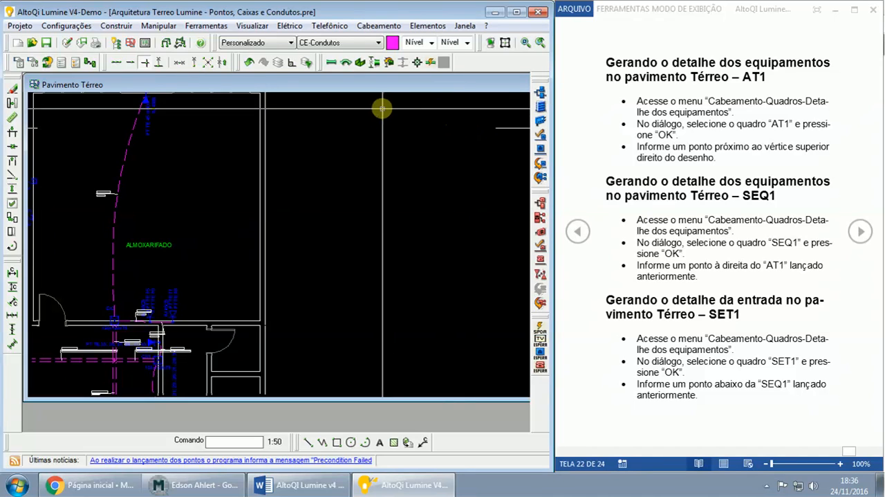
- Generate the equipment detail (Detalhe dos equipamentos) of board AT1 and place it just outside the plan's upper-right corner
left_click(380, 27)
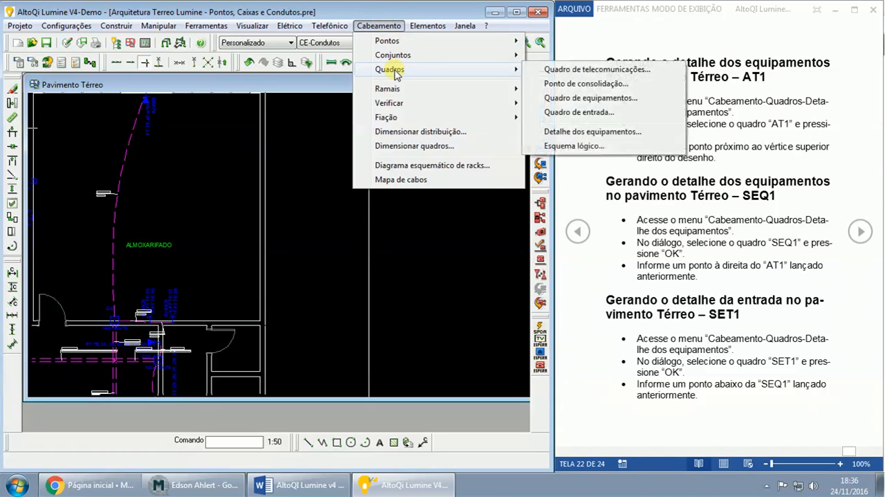
left_click(601, 136)
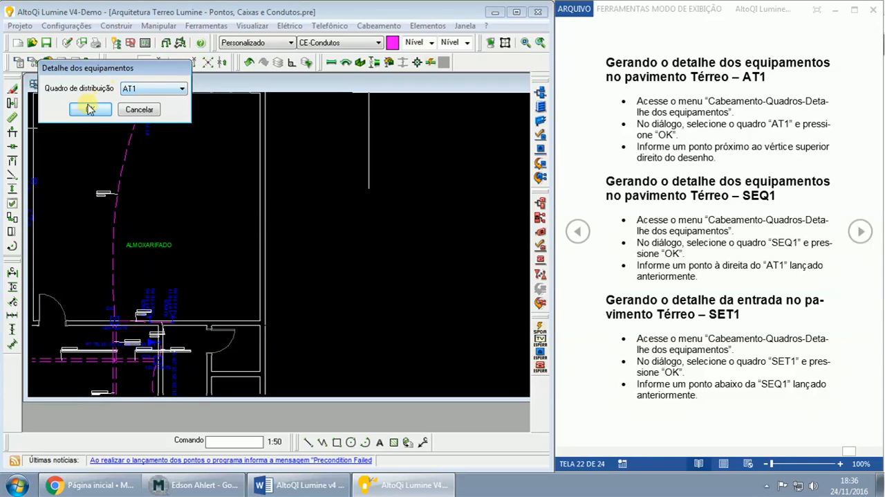
left_click(153, 89)
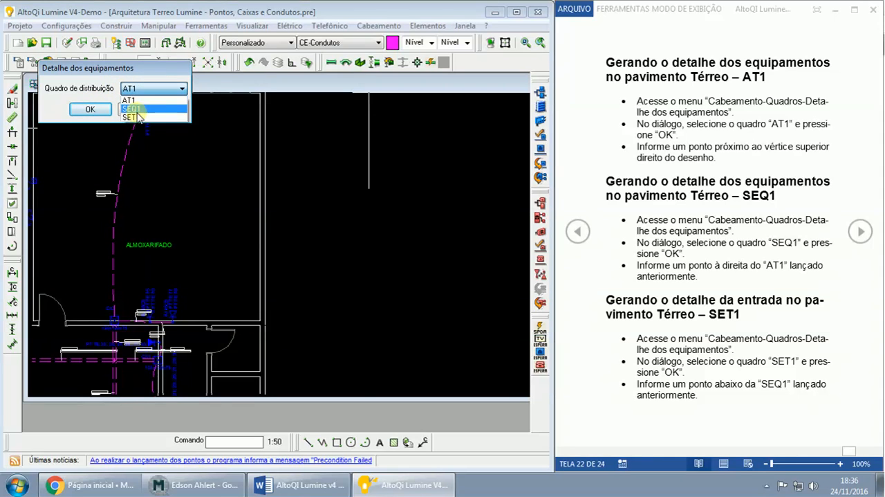
left_click(90, 110)
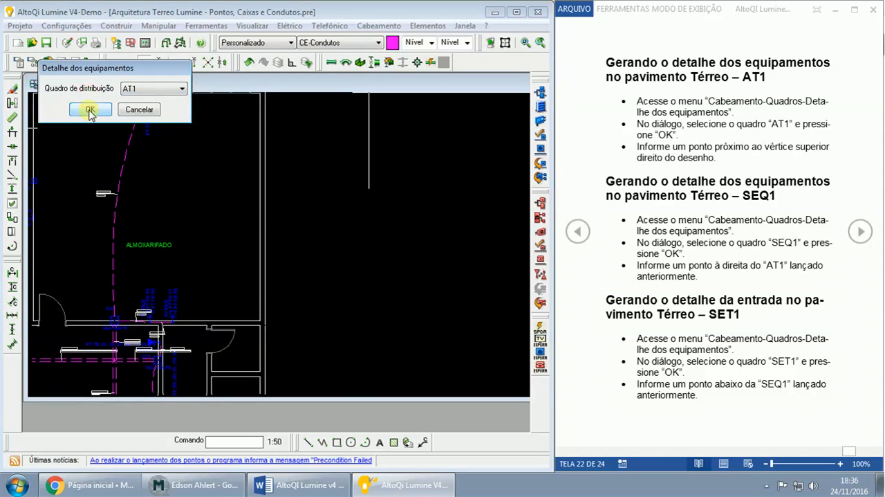
left_click(287, 102)
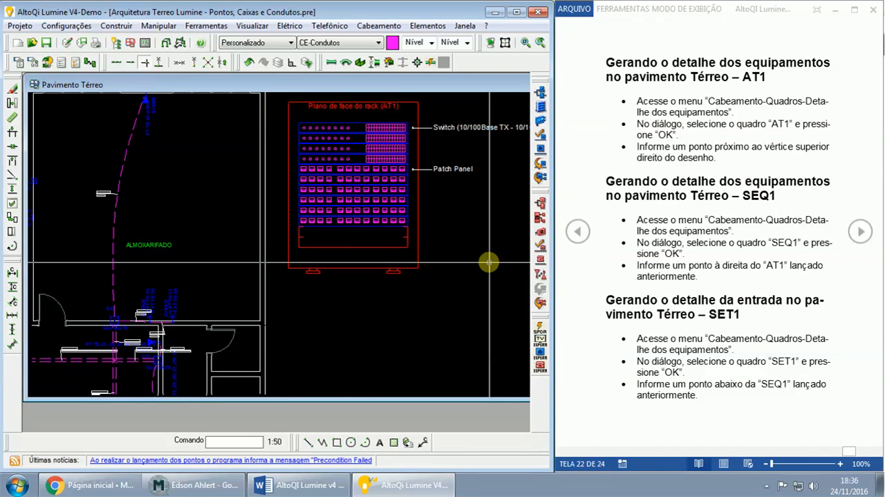
- Generate the equipment detail (Detalhe dos equipamentos) of board SEQ1 and place it to the right of the AT1 detail
scroll(477, 261, "down", 2)
scroll(489, 261, "down", 2)
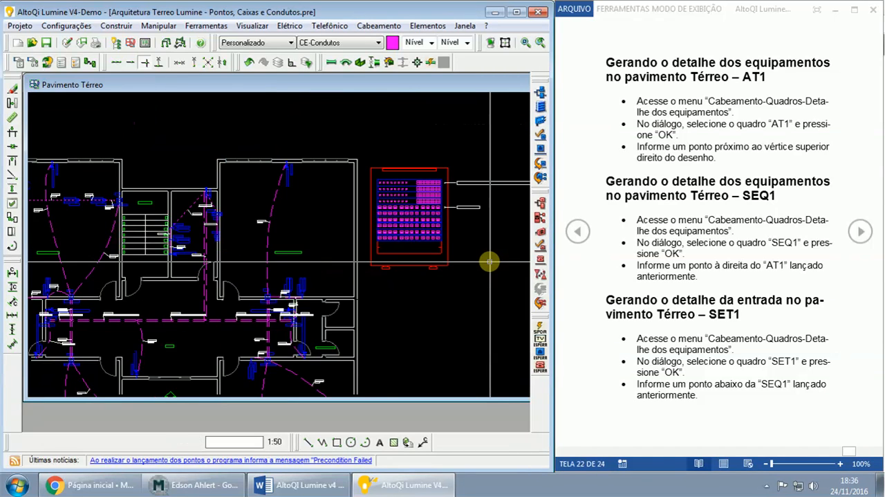
scroll(489, 262, "down", 1)
middle_click_drag(500, 264, 370, 256)
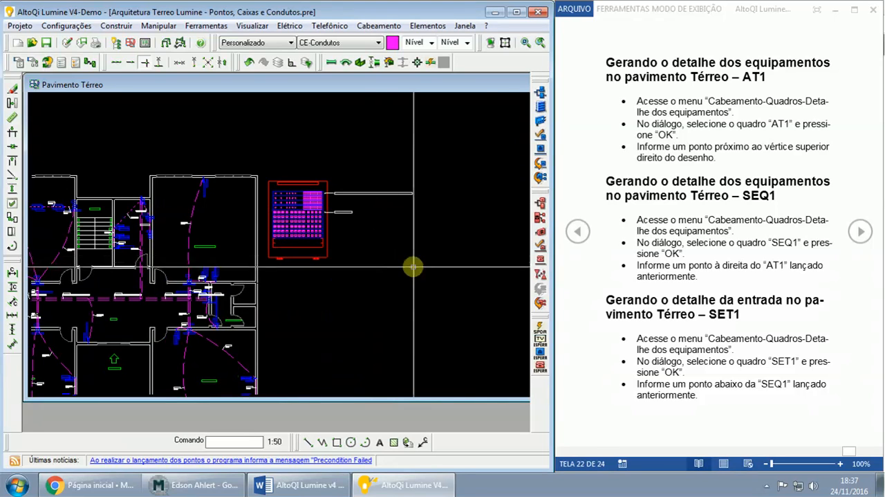
left_click(364, 28)
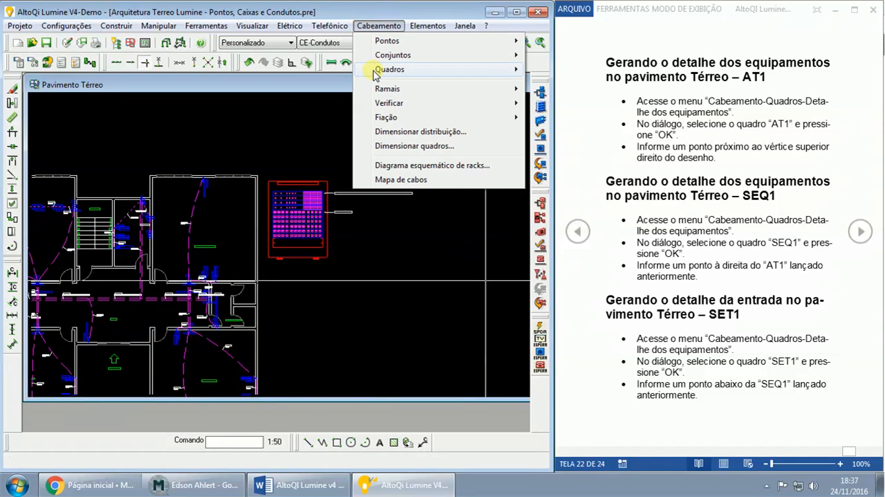
mouse_move(378, 76)
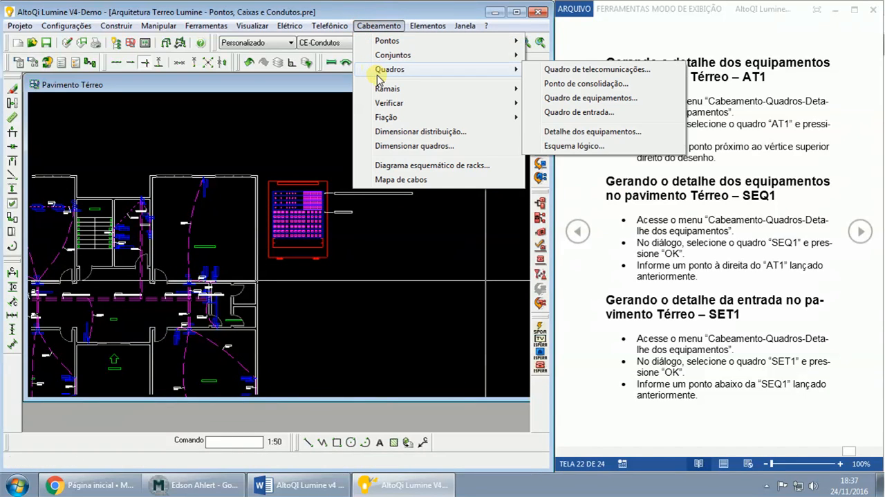
left_click(594, 132)
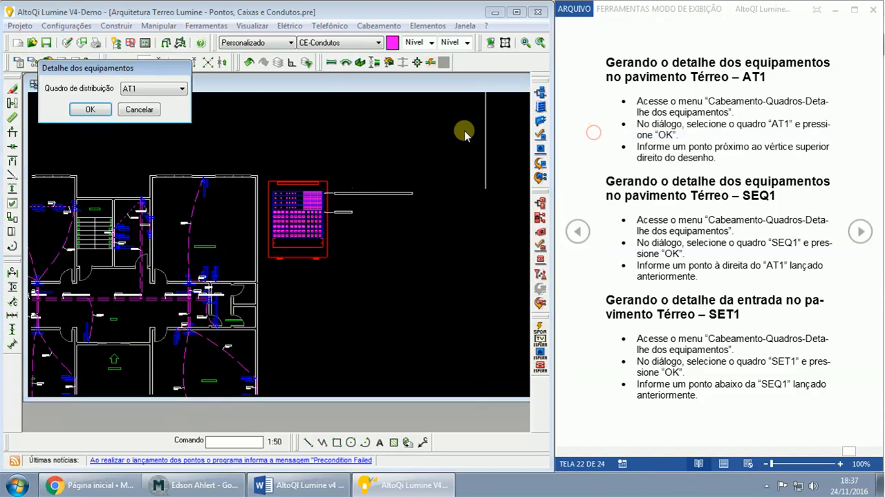
left_click(149, 89)
left_click(132, 104)
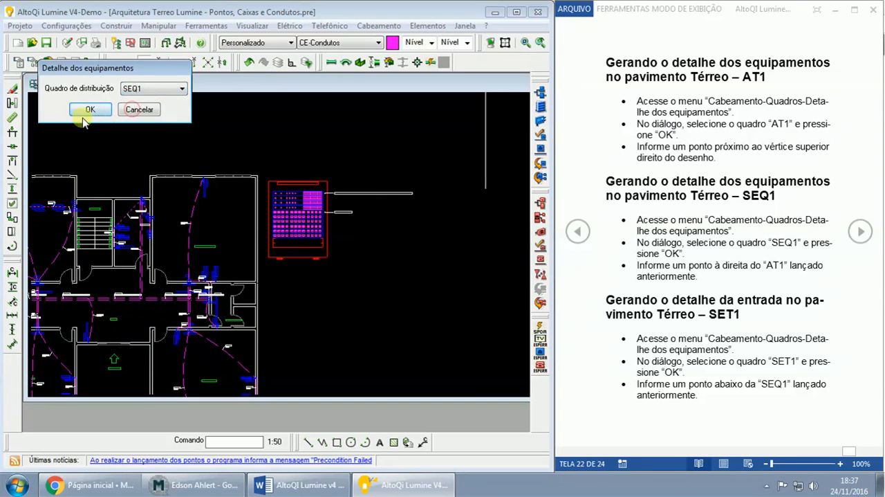
left_click(88, 111)
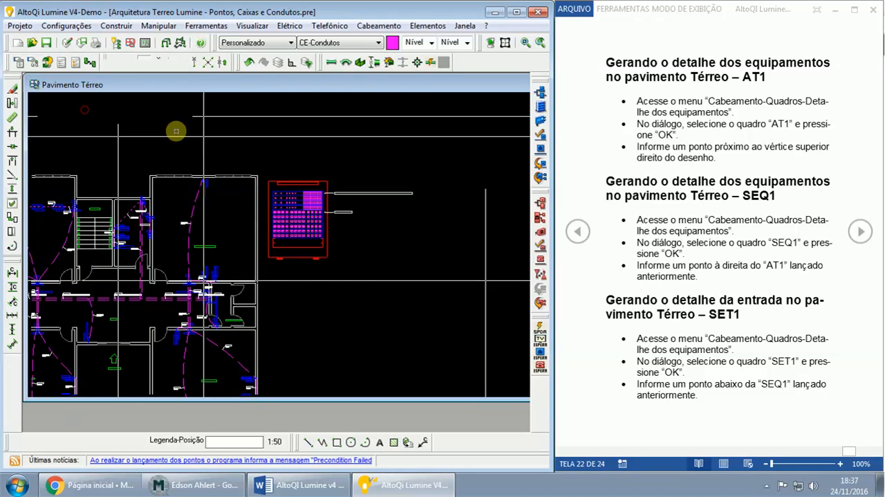
left_click(367, 180)
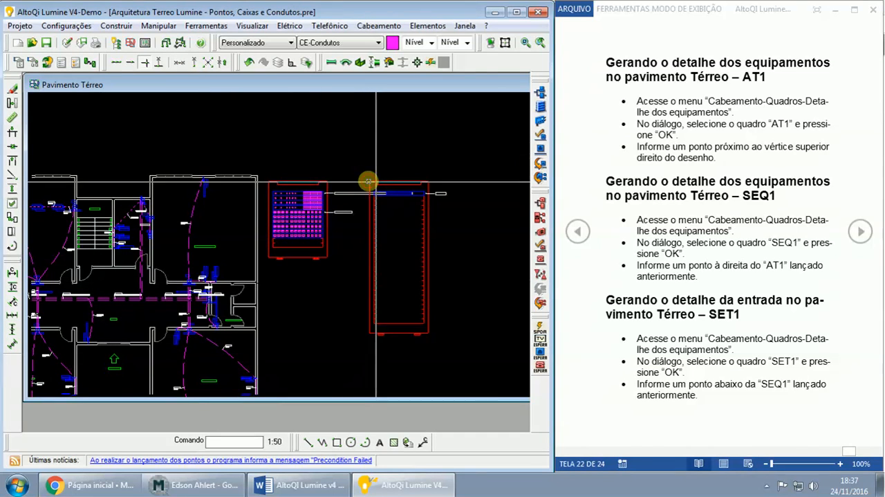
- Generate the equipment detail (Detalhe dos equipamentos) of board SET1 and place it to the right of the SEQ1 detail
middle_click_drag(493, 264, 431, 263)
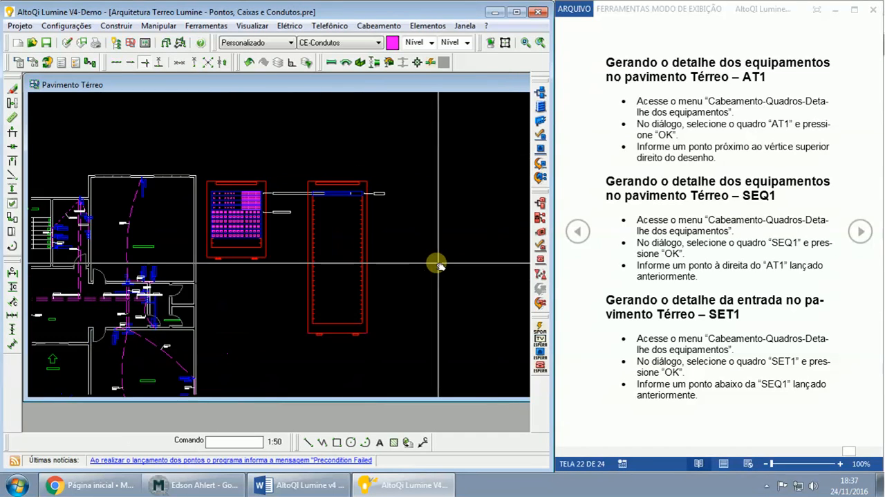
left_click(391, 27)
mouse_move(396, 78)
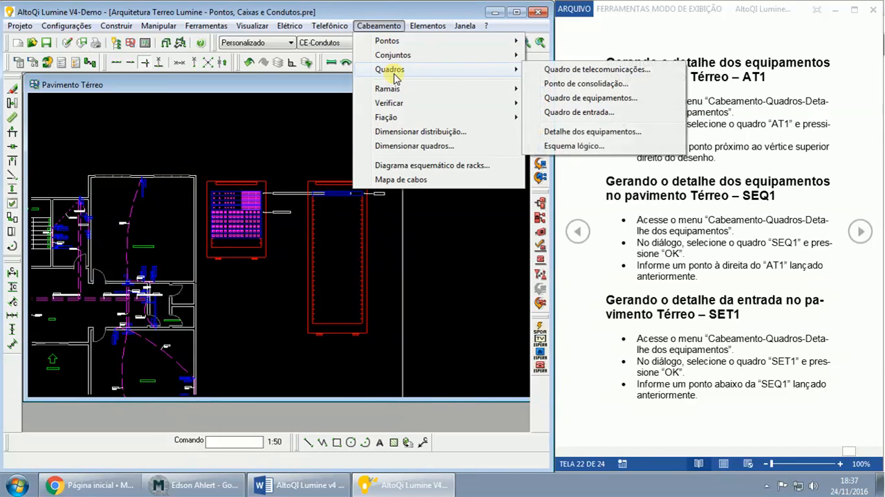
left_click(578, 133)
left_click(150, 92)
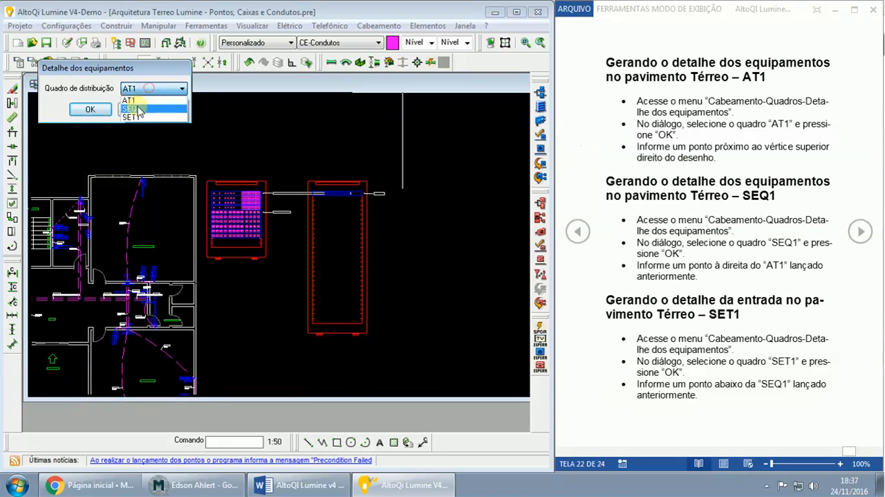
left_click(131, 109)
left_click(99, 111)
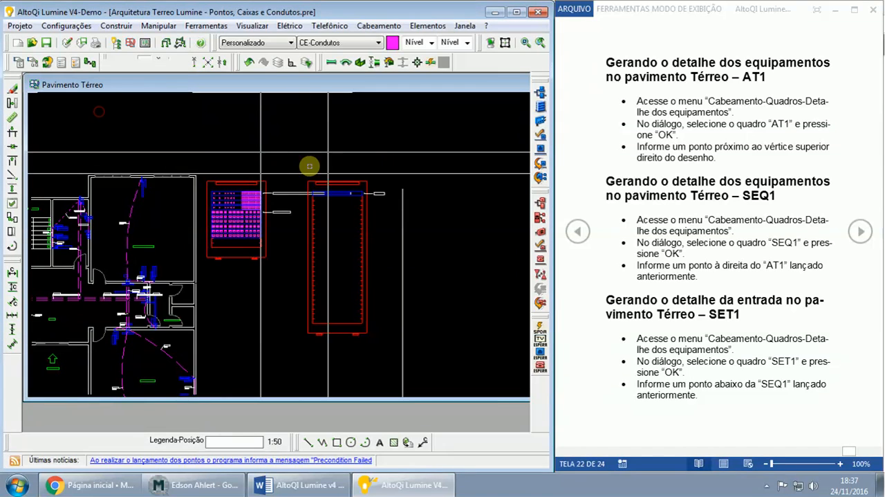
left_click(406, 183)
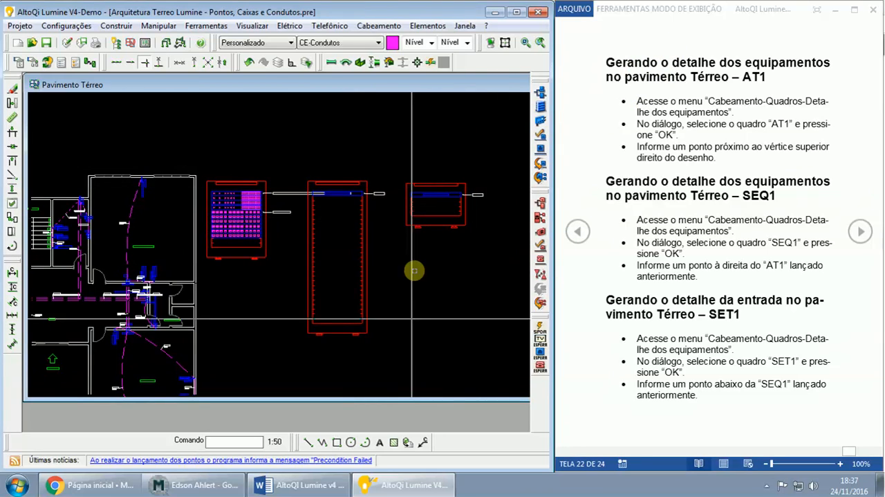
- Bring the video conference window up beside the drawing and inspect the AT1, SEQ1 and SET1 rack details up close
left_click(207, 484)
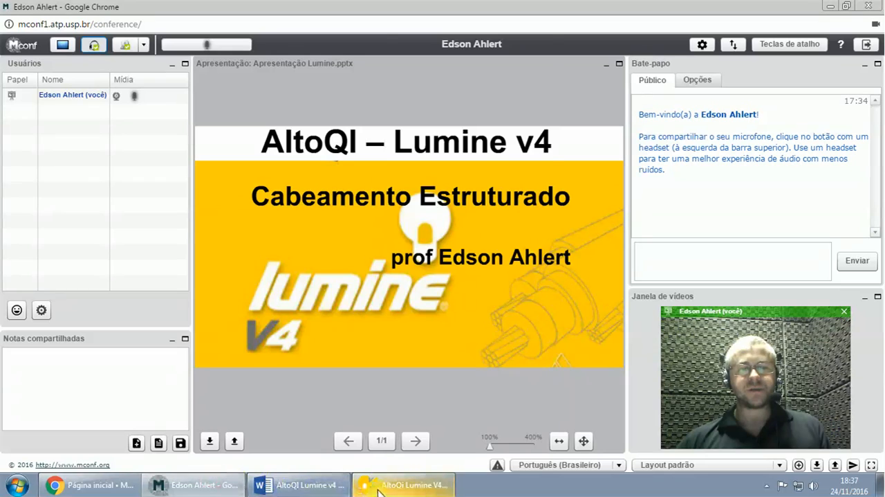
left_click(404, 484)
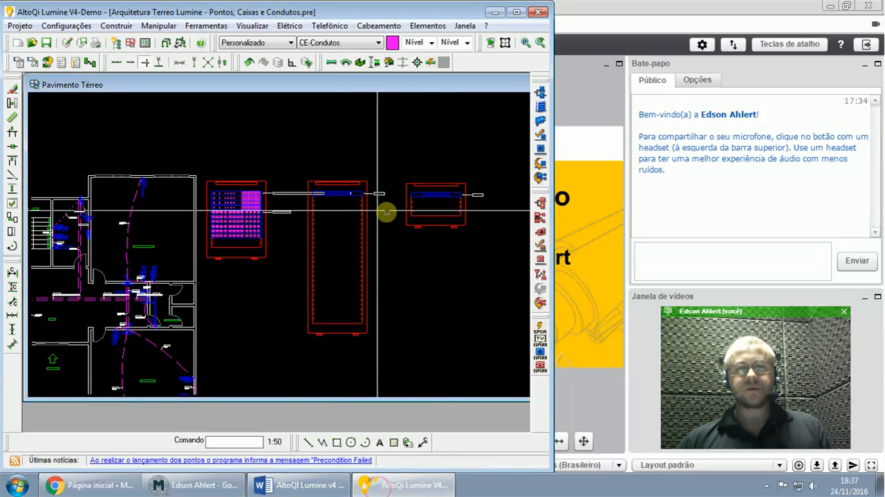
left_click(289, 168)
left_click(387, 357)
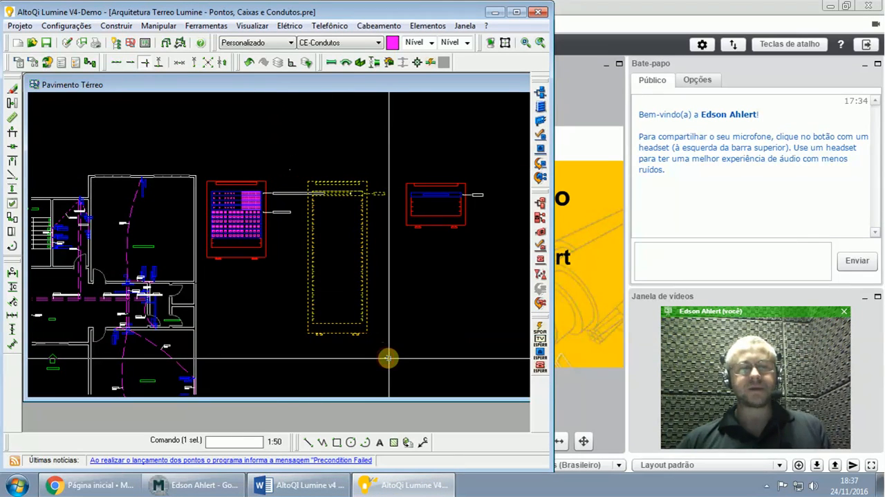
key("Escape")
scroll(389, 358, "up", 2)
middle_click_drag(388, 267, 415, 335)
mouse_move(417, 221)
middle_mouse_down()
mouse_move(415, 268)
mouse_move(378, 253)
middle_mouse_up()
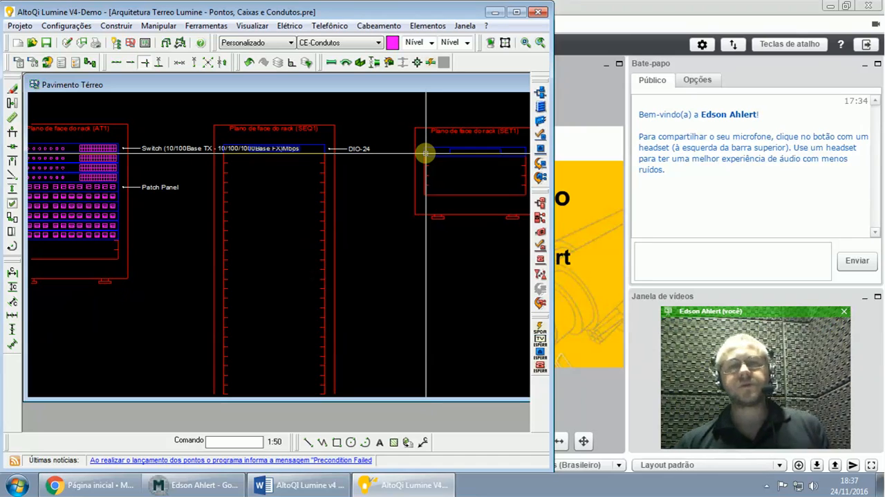
middle_click_drag(372, 245, 423, 261)
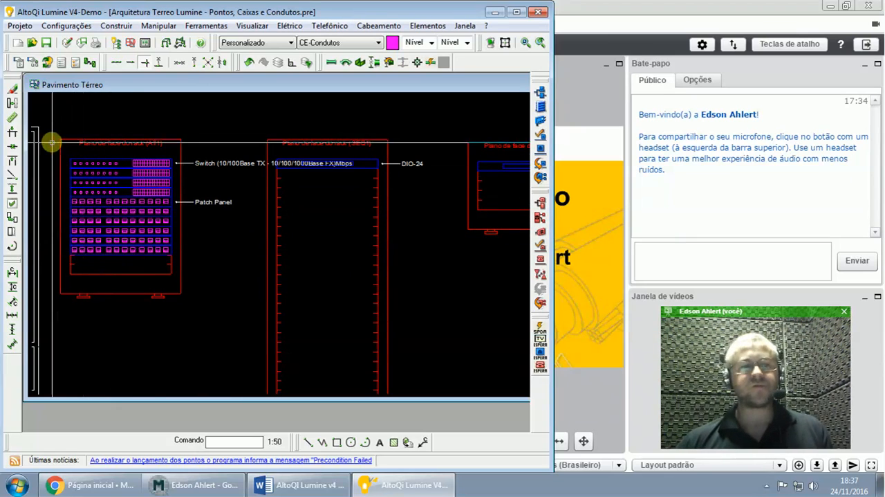
- Delete the AT1, SEQ1 and SET1 equipment details together and fit the whole ground-floor plan in the view
scroll(72, 138, "down", 3)
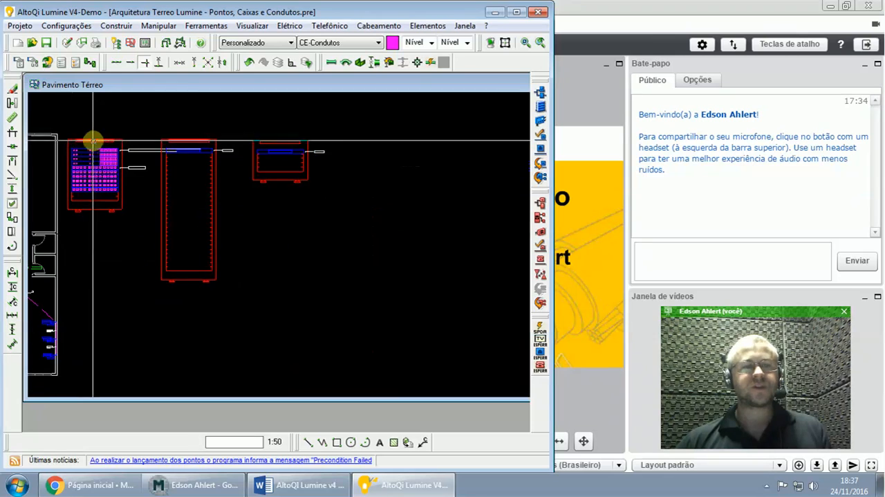
scroll(76, 135, "up", 1)
left_click_drag(62, 132, 341, 294)
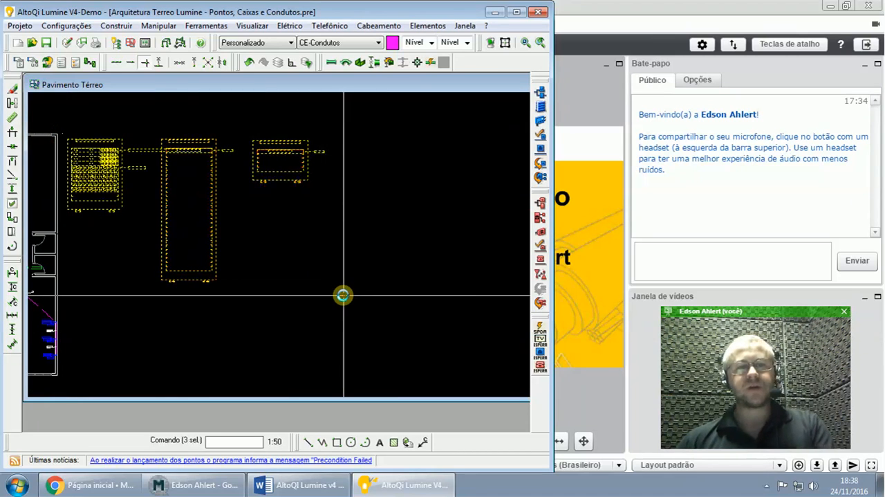
key("Delete")
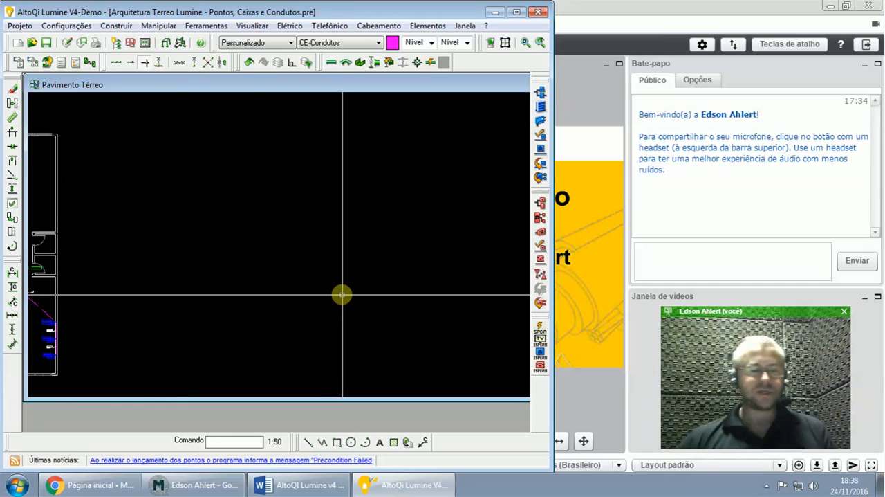
middle_click(342, 295)
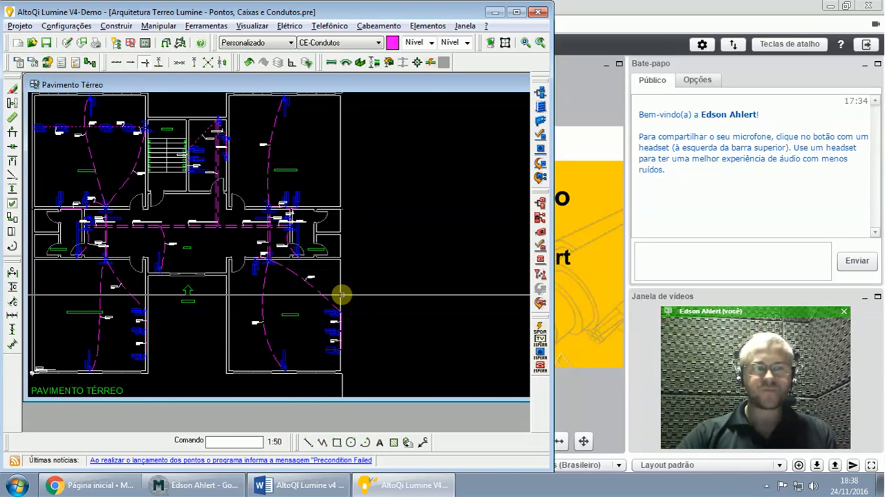
- Advance the Word guide to its LISTA DE MATERIAIS page and review the Relatórios display options, keeping Interna and cancelling the settings
left_click(301, 485)
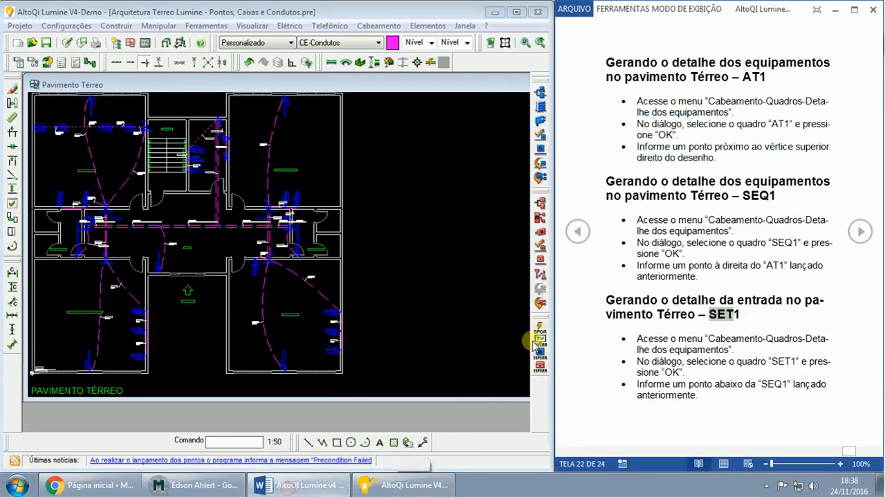
left_click(856, 237)
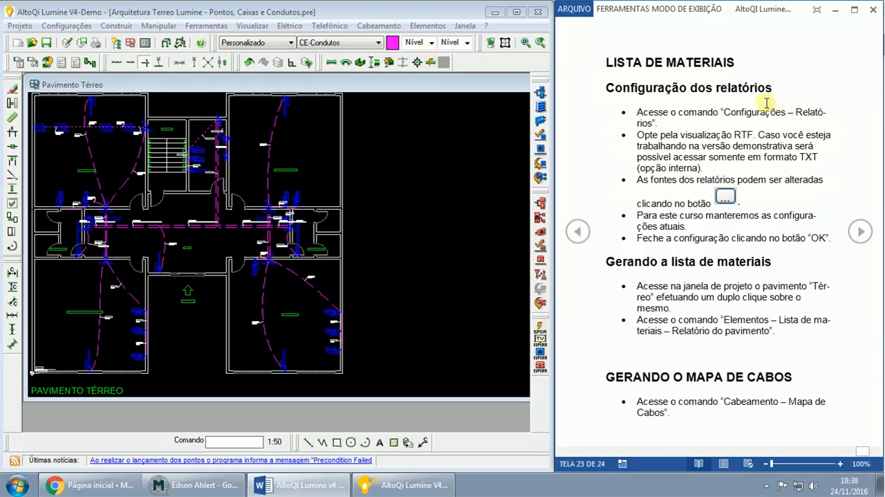
left_click(66, 27)
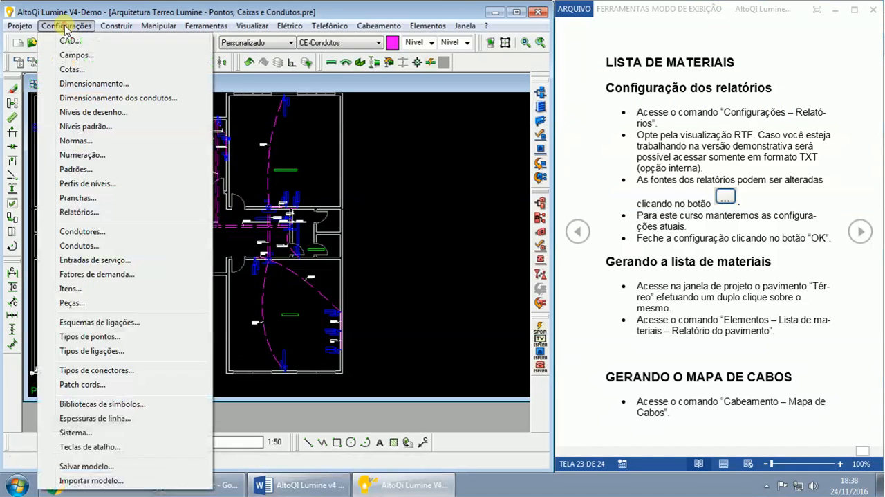
left_click(77, 212)
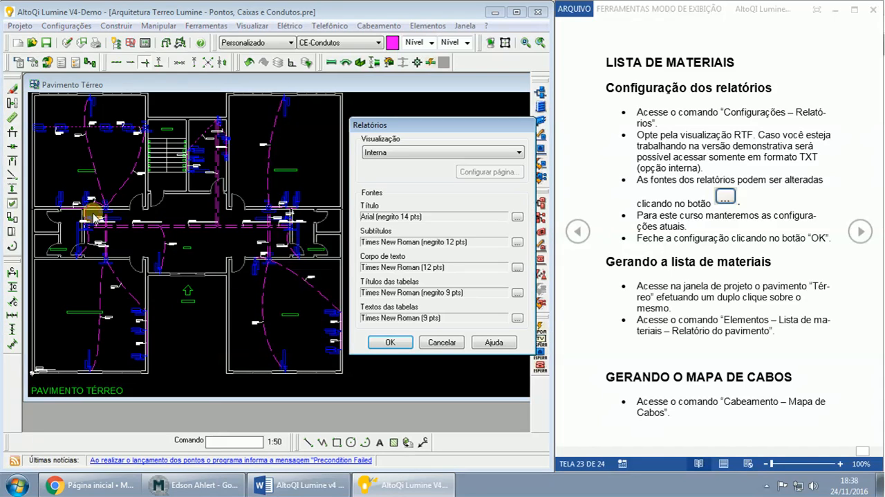
left_click(393, 156)
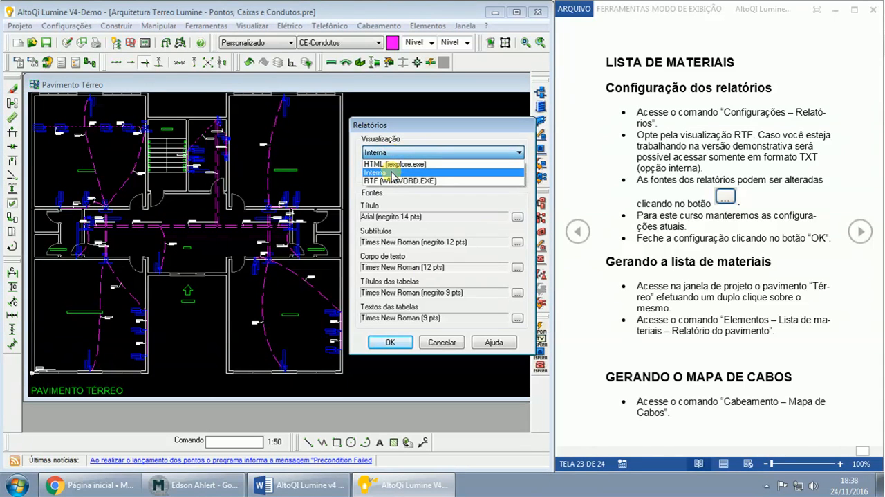
left_click(392, 172)
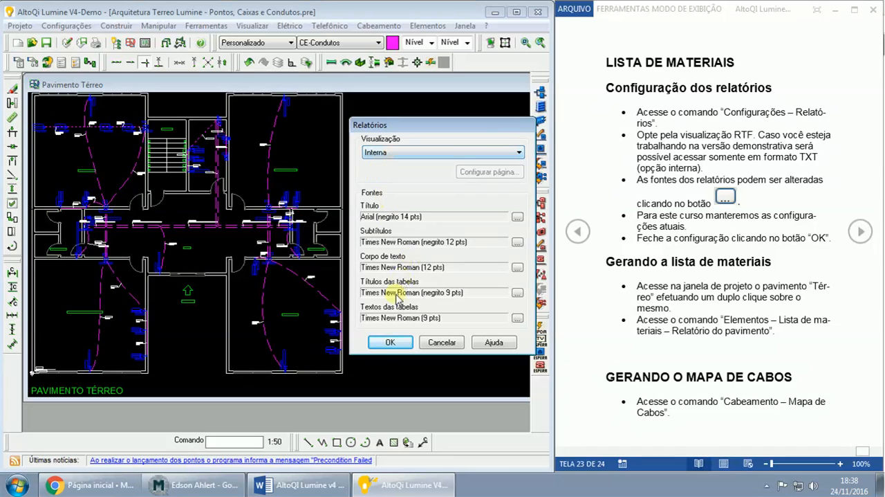
left_click(442, 342)
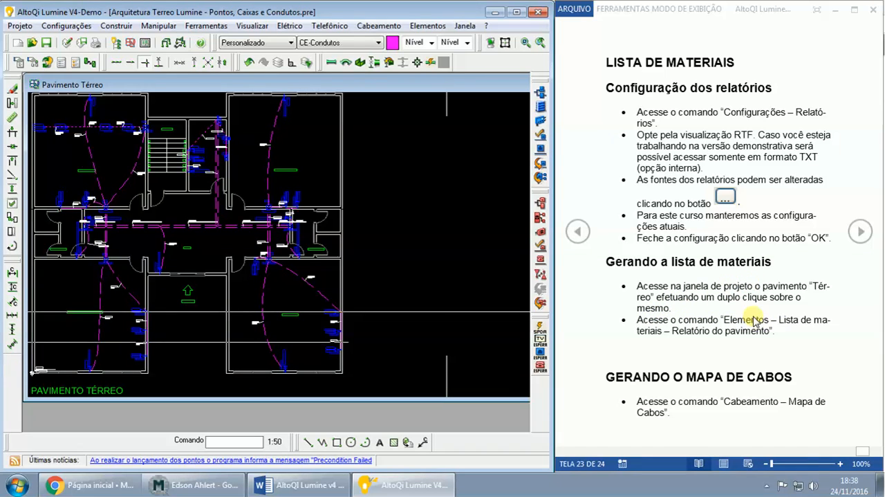
- Generate the ground floor's materials list (Relatório do pavimento) and review its cabling accessories, highlighting the 1,5 metros Patch cord Categoria 5e entry
left_click(385, 27)
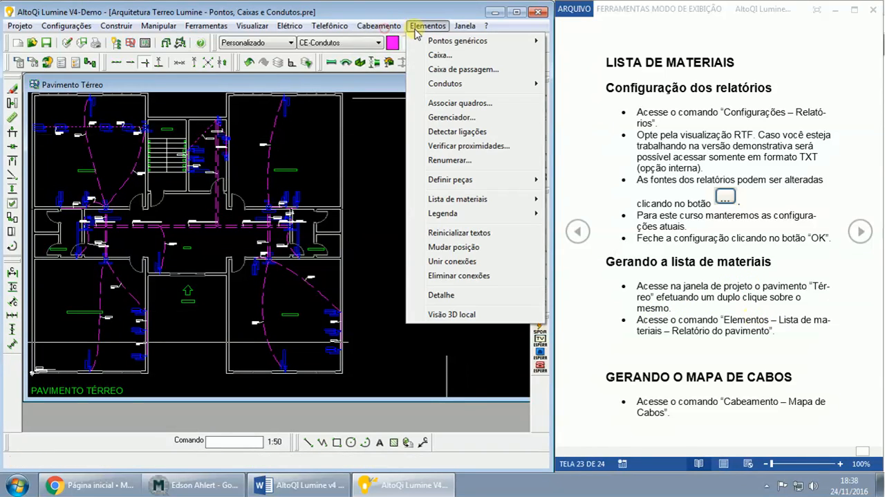
mouse_move(454, 201)
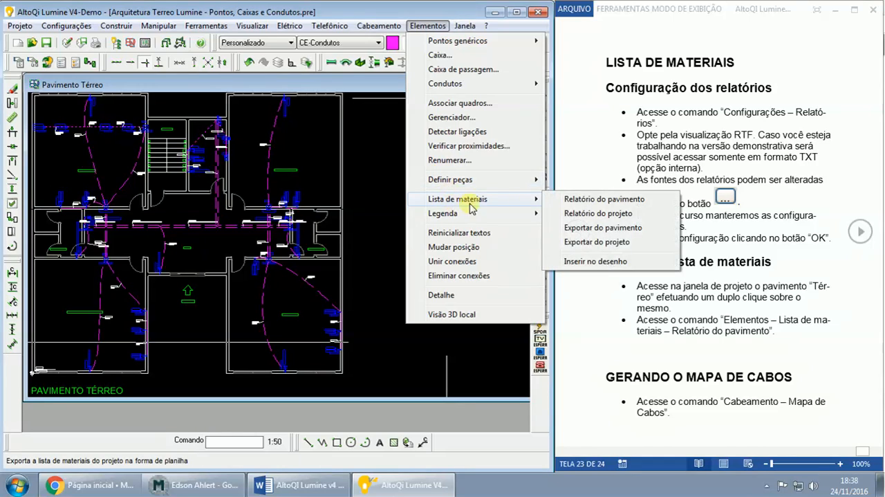
left_click(605, 199)
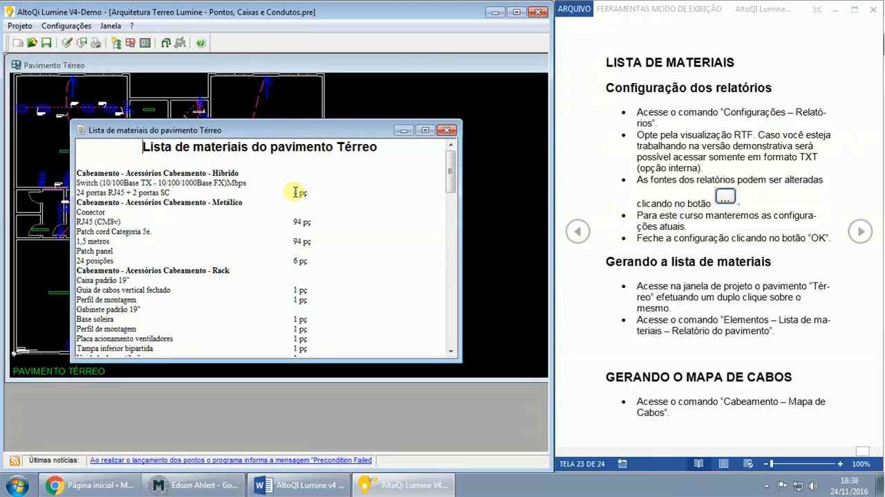
scroll(293, 194, "down", 1)
scroll(287, 196, "up", 1)
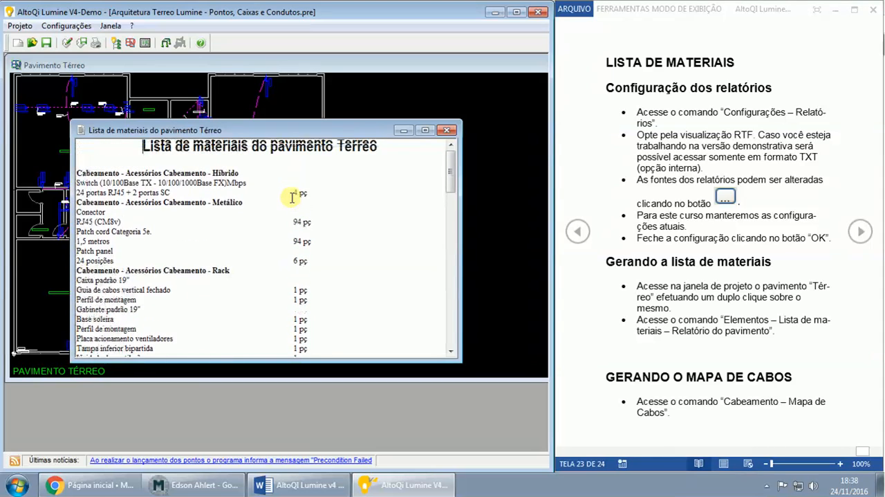
scroll(175, 180, "down", 1)
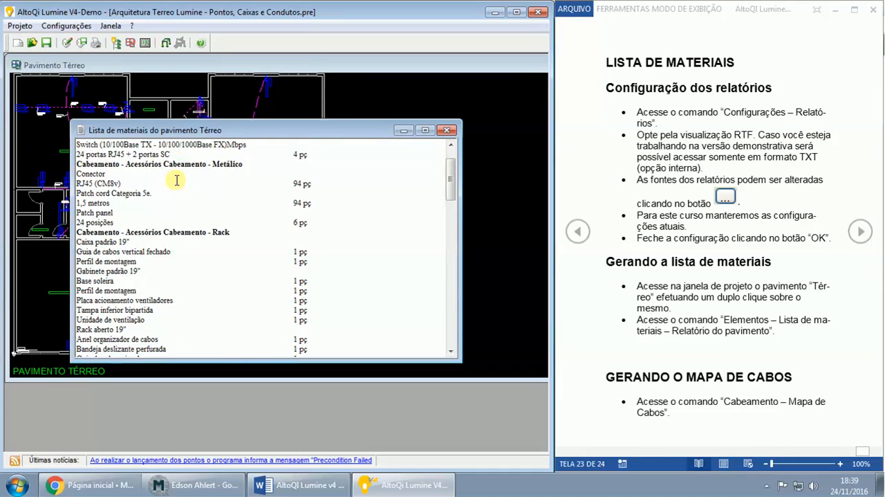
scroll(175, 180, "down", 1)
left_click_drag(134, 174, 86, 166)
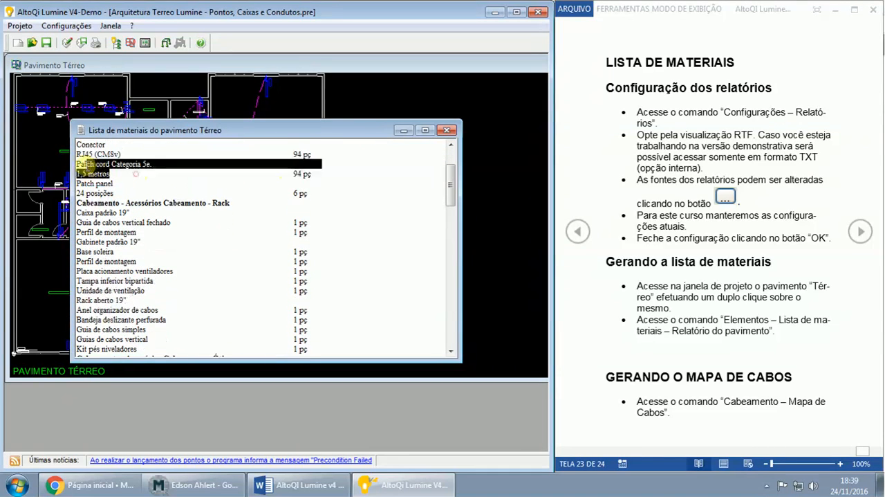
- Review the rack and optical cabling accessories in the ground floor's materials list, highlighting the Rack and Ótico section headings
scroll(227, 218, "down", 1)
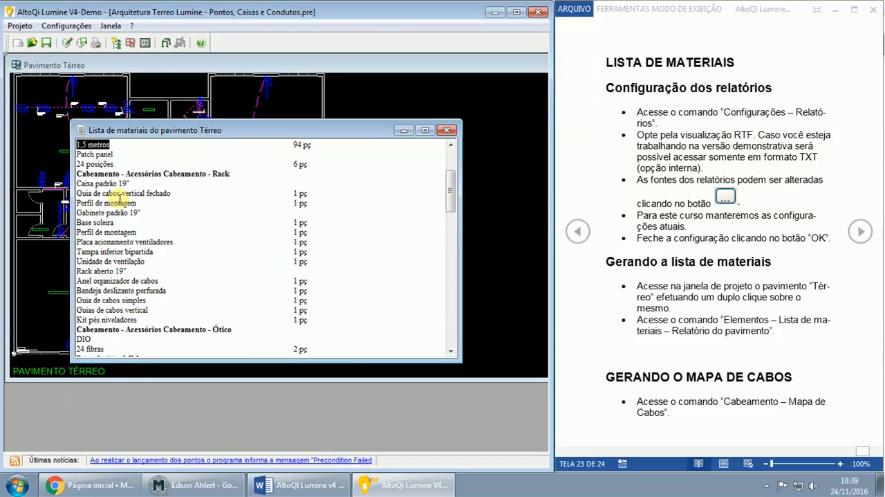
left_click_drag(161, 177, 132, 184)
scroll(249, 216, "down", 1)
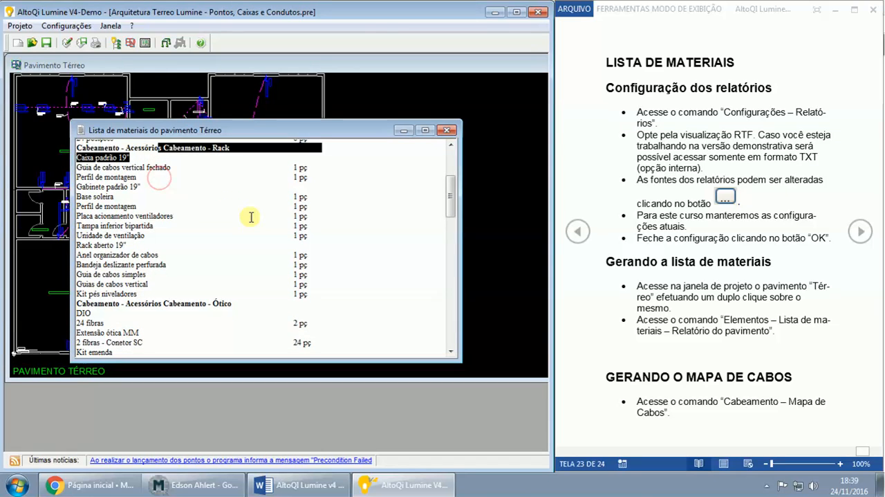
left_click_drag(99, 222, 208, 258)
scroll(249, 256, "down", 3)
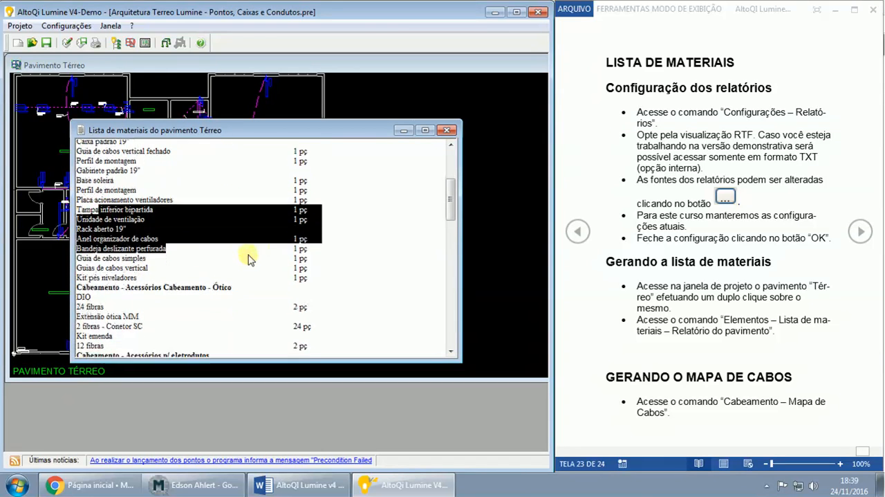
left_click_drag(150, 216, 257, 241)
scroll(235, 245, "down", 2)
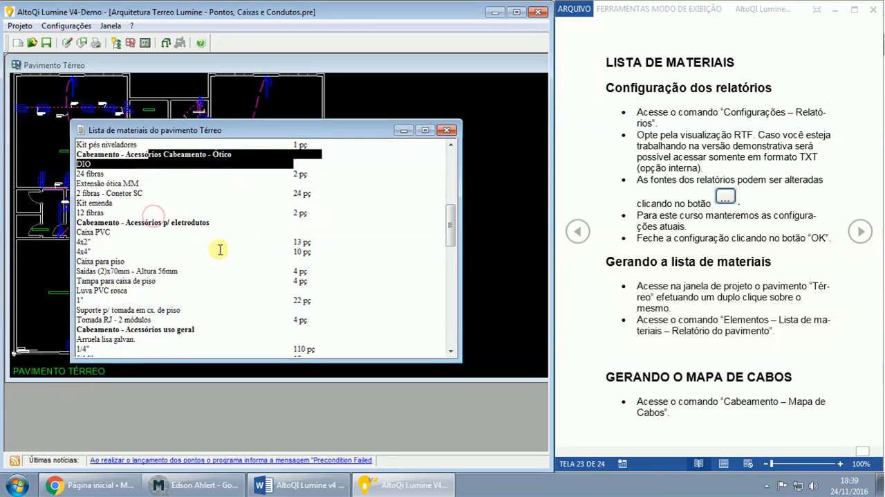
- Examine the conduit accessories (Acessórios p/ eletrodutos) and general-use accessories (Acessórios uso geral) in the materials list
left_click_drag(141, 223, 218, 224)
scroll(262, 238, "down", 3)
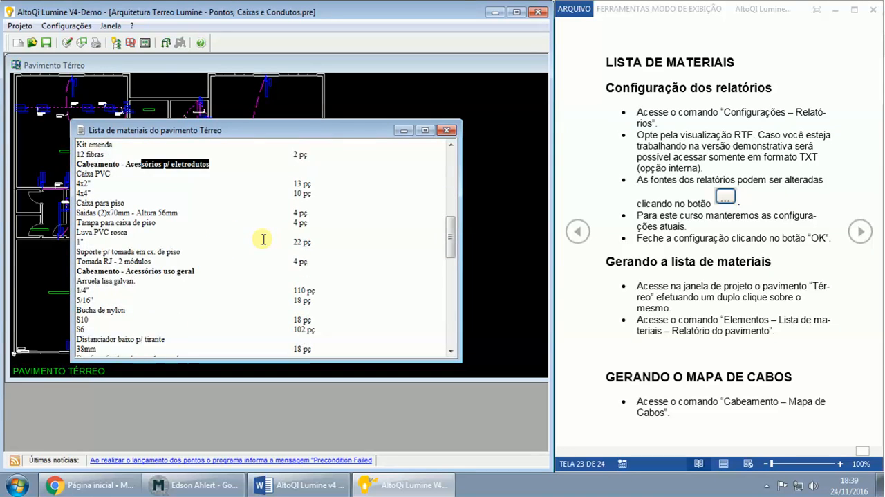
left_click_drag(113, 239, 205, 235)
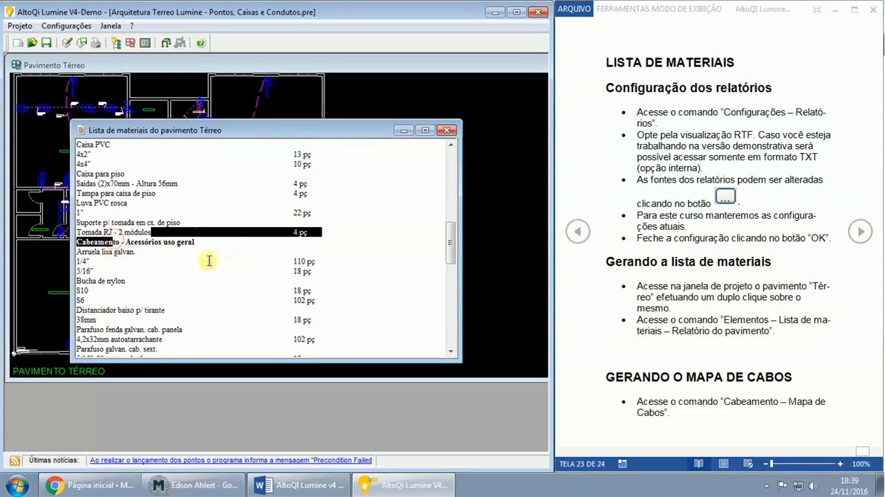
left_click(208, 260)
scroll(232, 259, "down", 2)
scroll(230, 258, "down", 5)
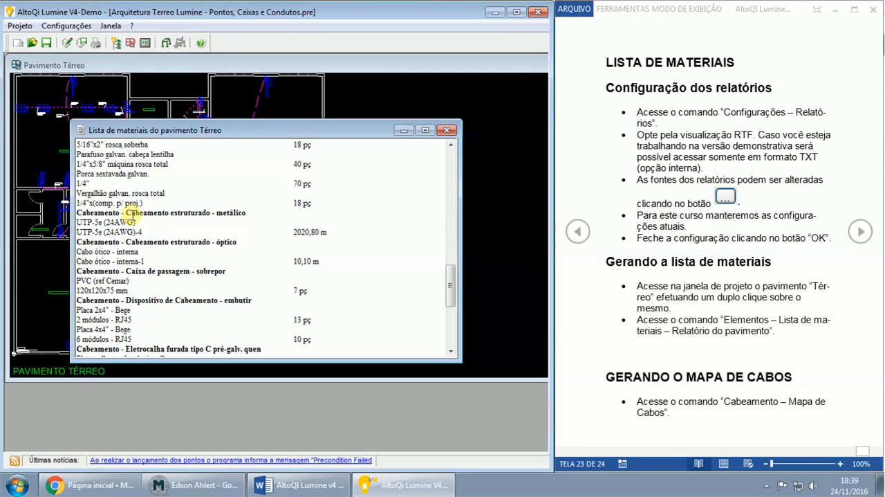
- Check the structured cabling, perforated cable tray and PVC conduit quantities, highlighting the tray cover and Eletroduto entries, and close the materials list
left_click_drag(131, 214, 238, 241)
scroll(238, 240, "down", 5)
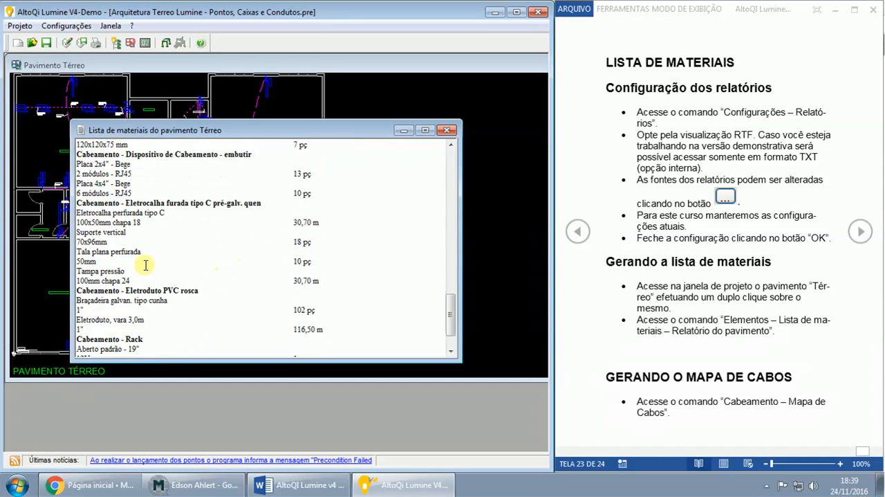
left_click_drag(85, 280, 314, 277)
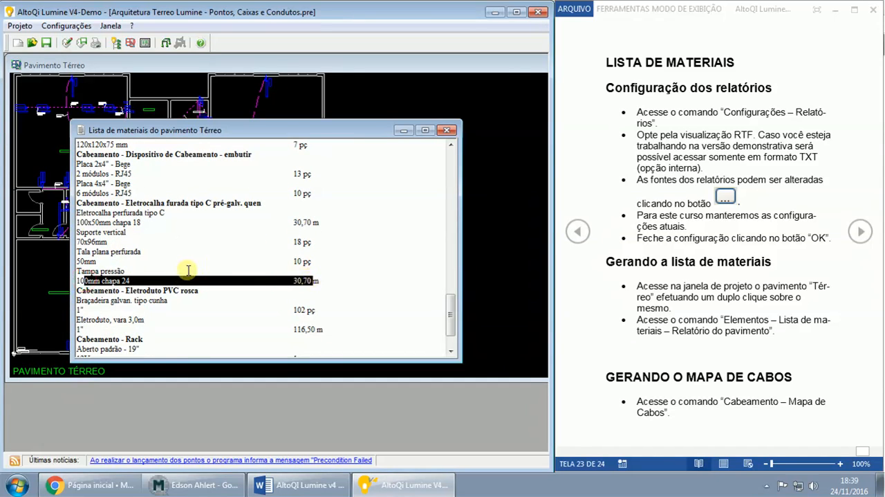
scroll(203, 257, "down", 2)
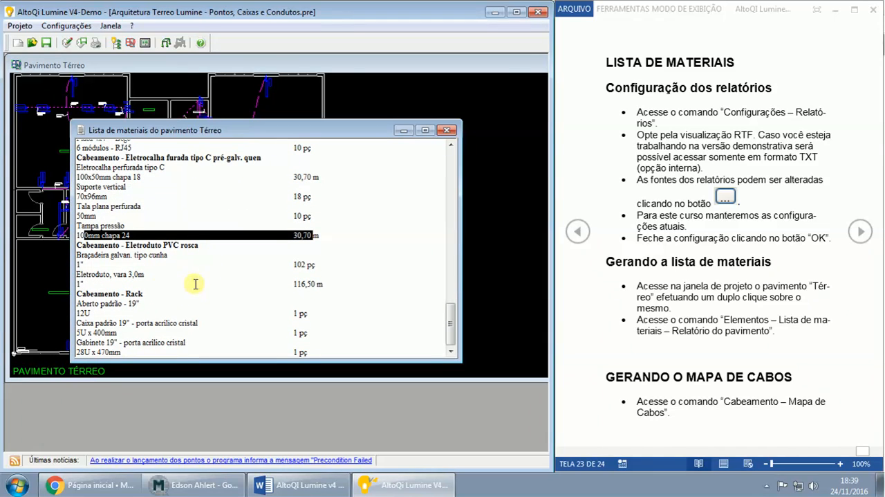
left_click_drag(322, 283, 78, 274)
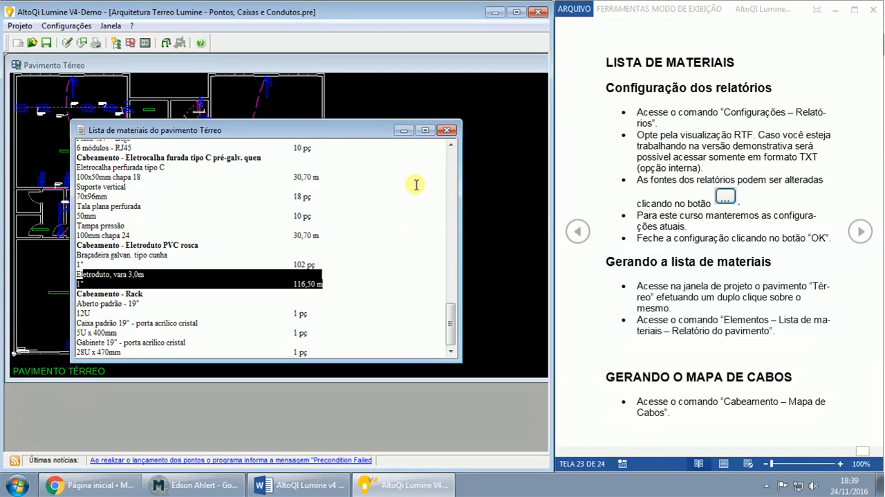
left_click(448, 130)
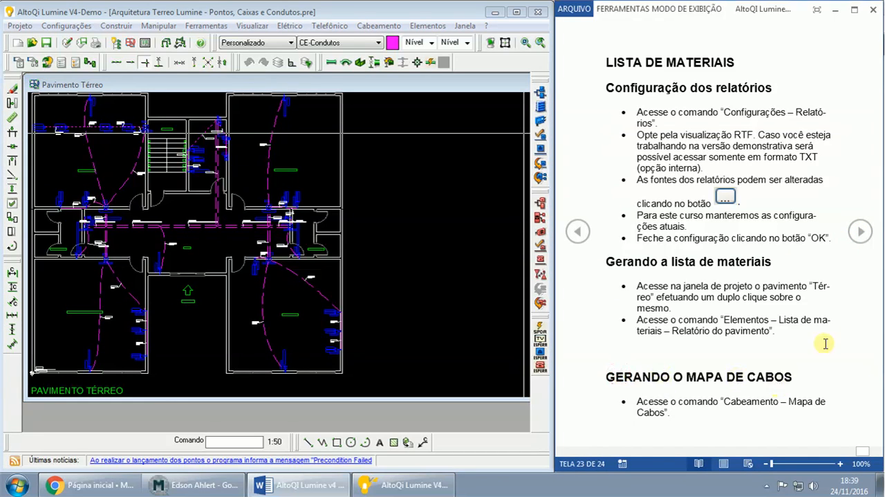
- Advance the Word guide to its rack schematic diagram page and generate the cable map (Mapa de cabos) of the project
left_click(859, 231)
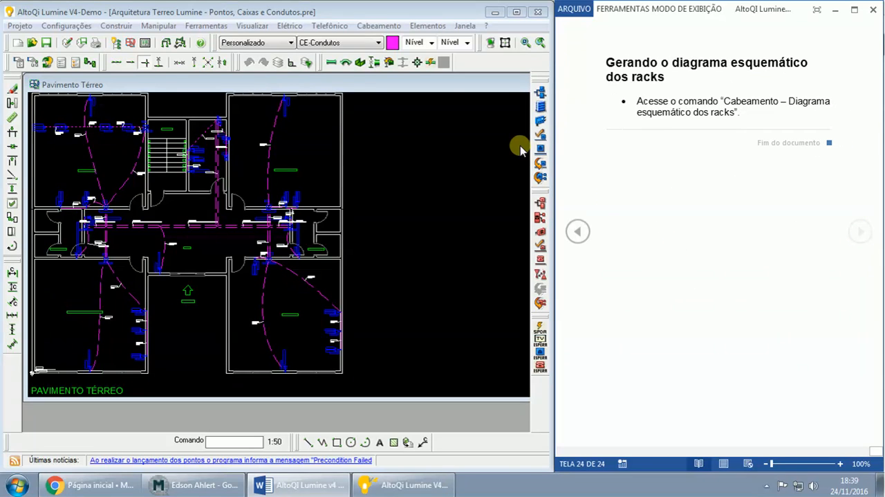
left_click(379, 26)
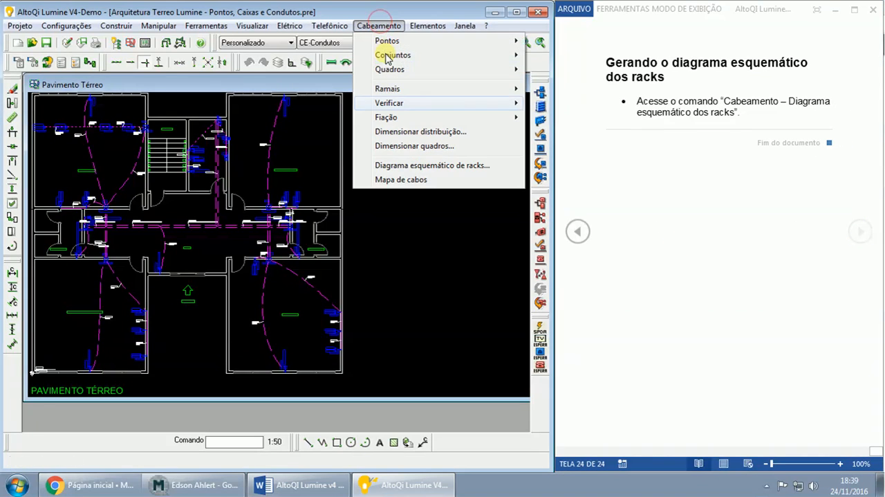
left_click(393, 181)
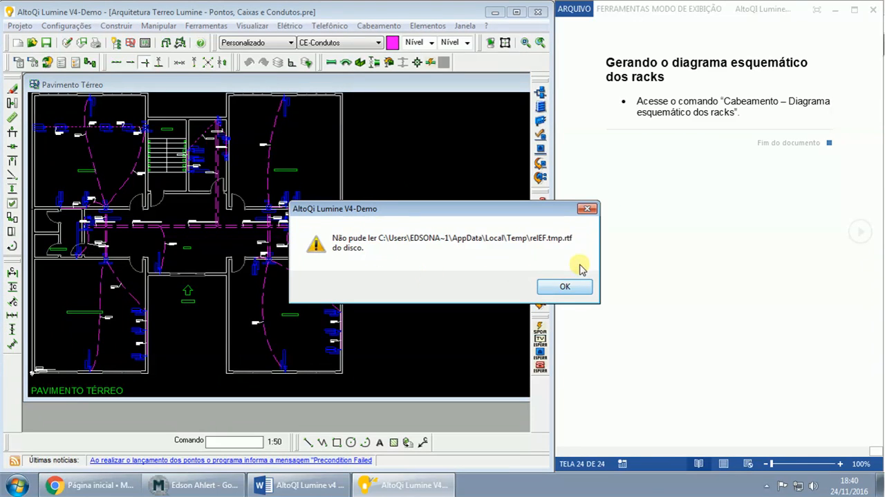
left_click(565, 288)
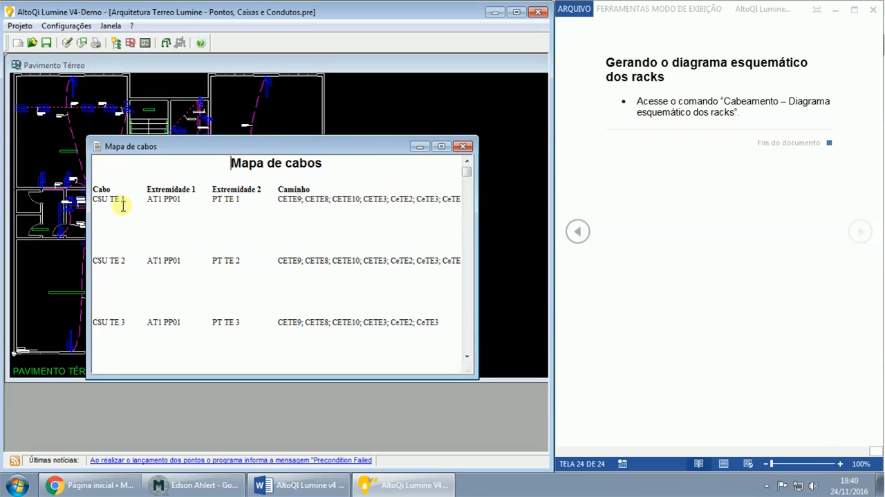
- Examine cable CSU TE 1 in the cable map, highlighting its name, both Extremidade entries and the start of its Caminho
left_click_drag(116, 201, 90, 200)
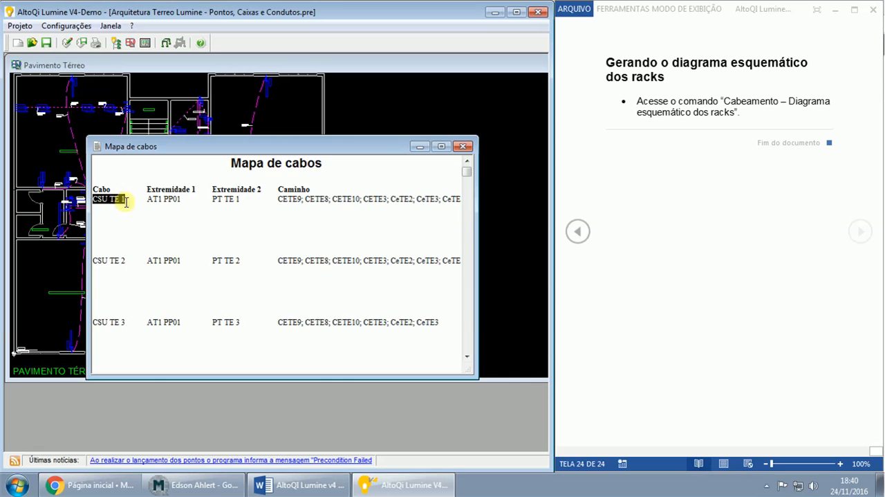
left_click_drag(146, 200, 162, 200)
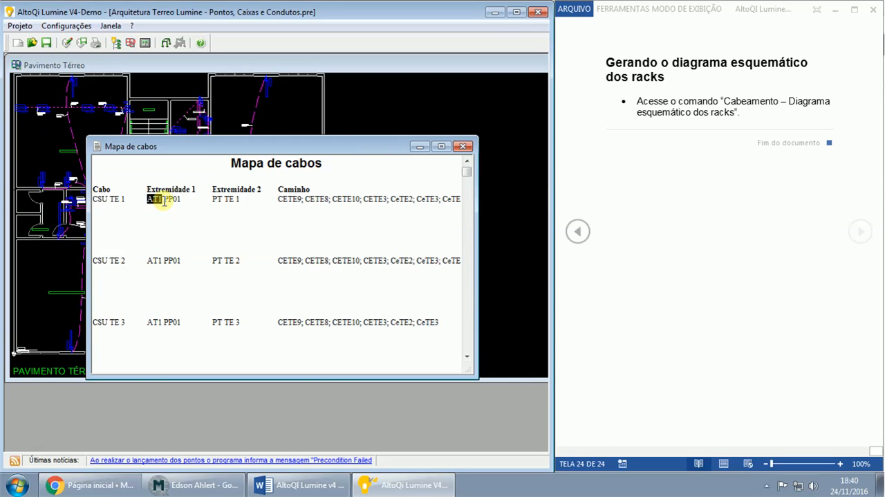
double_click(176, 200)
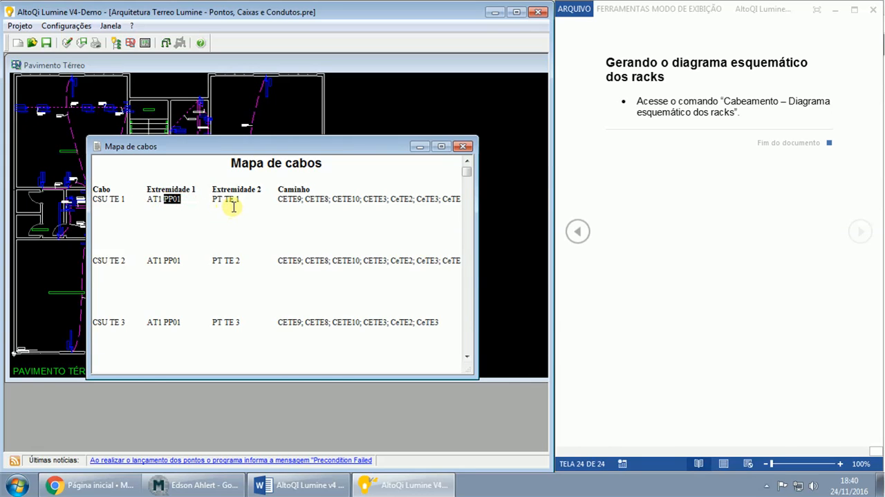
left_click_drag(224, 202, 238, 201)
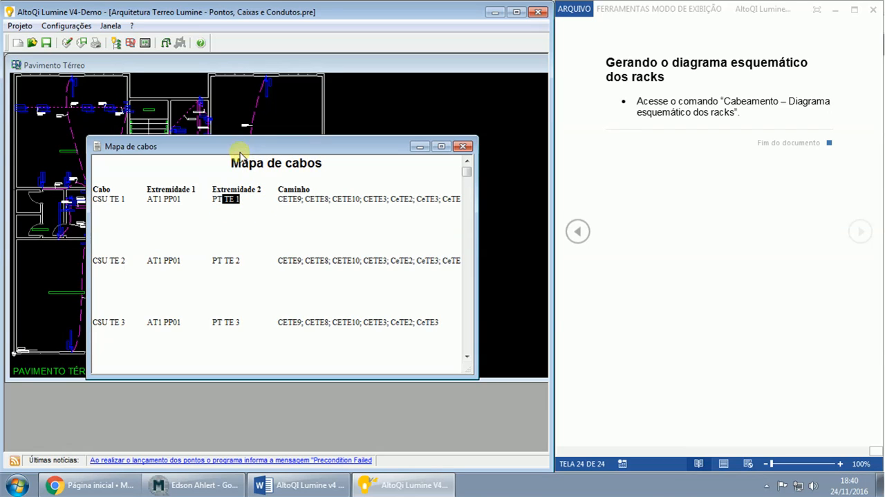
left_click(254, 213)
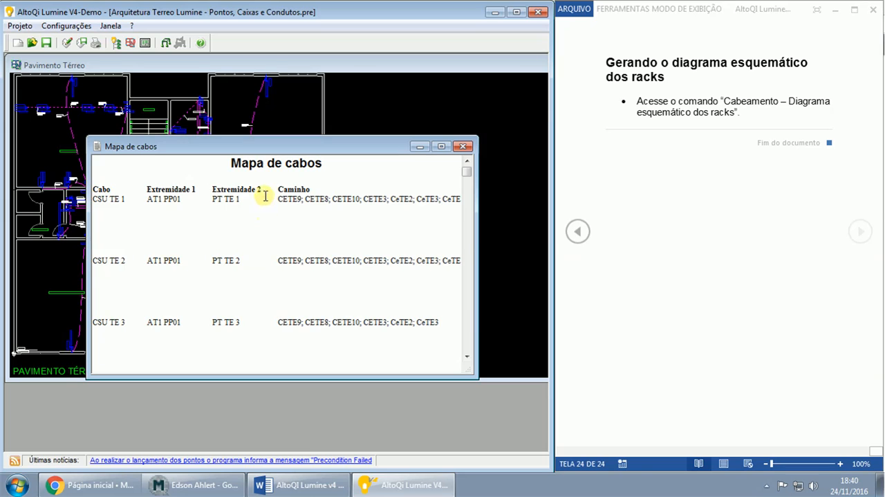
left_click_drag(278, 198, 356, 198)
- Maximize the cable map report and inspect the Comprimento value of CSU TE 1, highlighting it and the report title
left_click(442, 146)
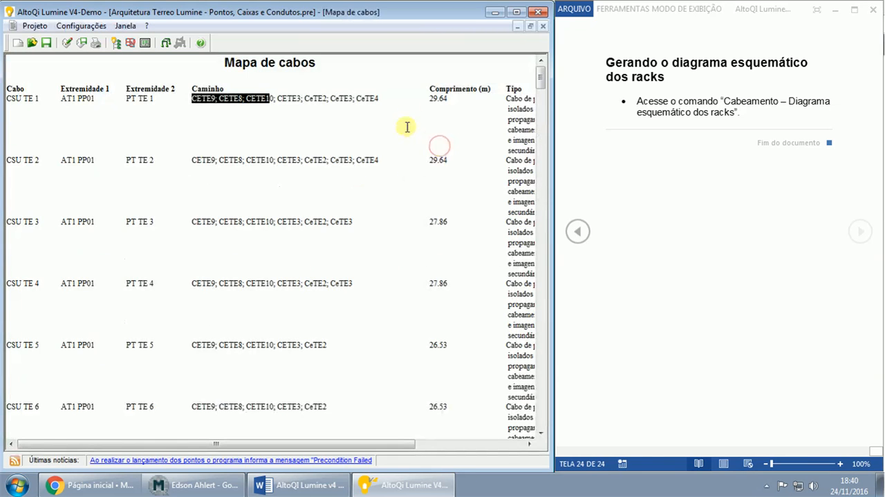
left_click_drag(426, 100, 445, 100)
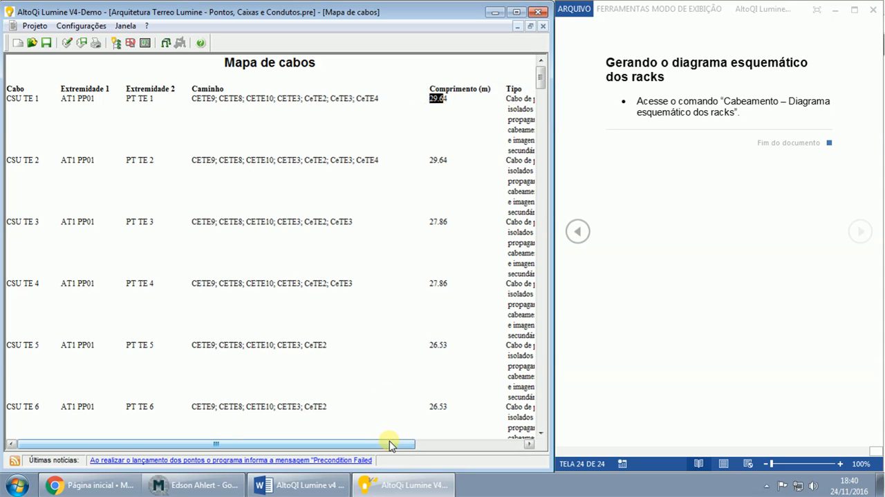
mouse_move(388, 443)
left_mouse_down()
mouse_move(489, 443)
mouse_move(374, 433)
left_mouse_up()
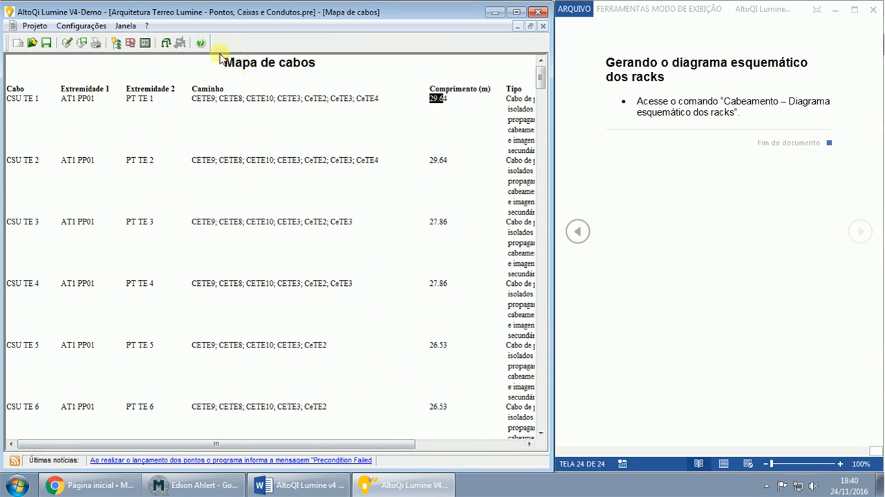
left_click_drag(224, 61, 318, 64)
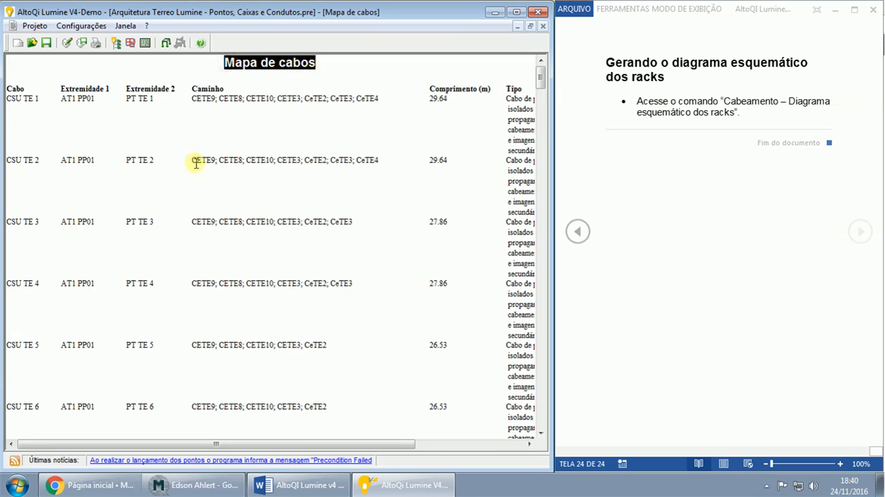
- Read through the remaining cable map rows from CSU TE 2 to CSU TE 93, checking each cable's endpoints, path and length
scroll(137, 169, "down", 3)
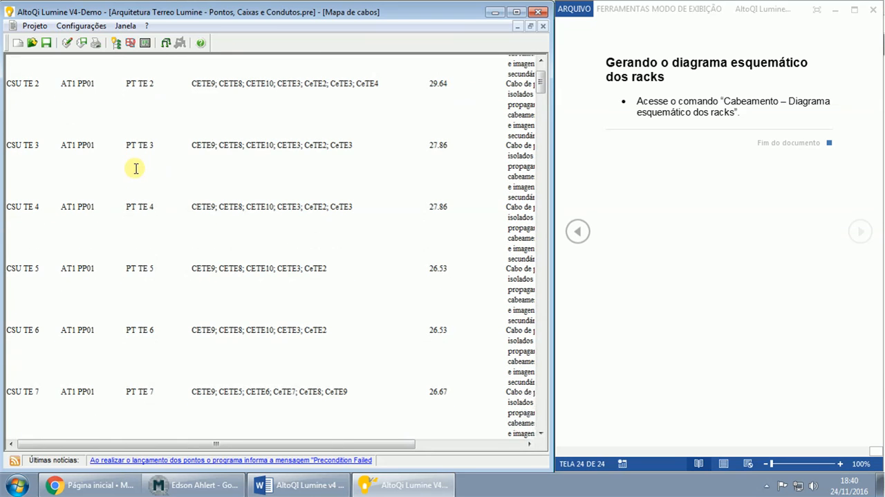
scroll(136, 168, "down", 1)
scroll(137, 167, "down", 9)
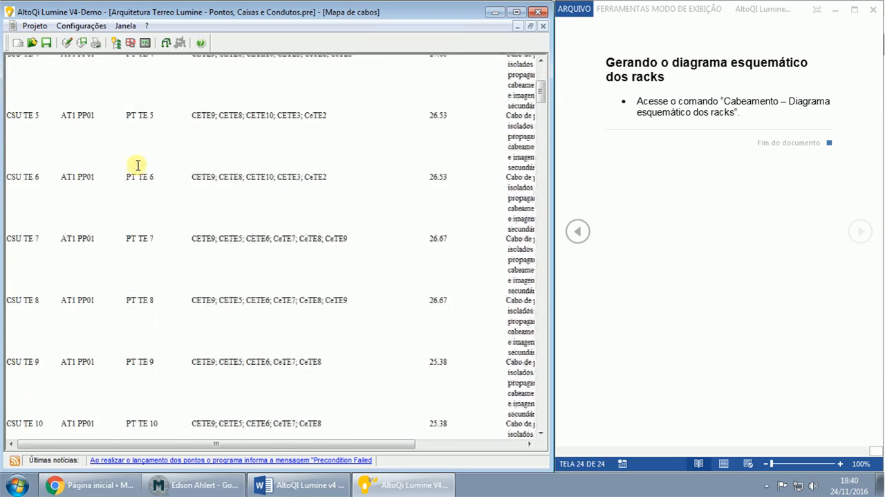
scroll(138, 165, "down", 6)
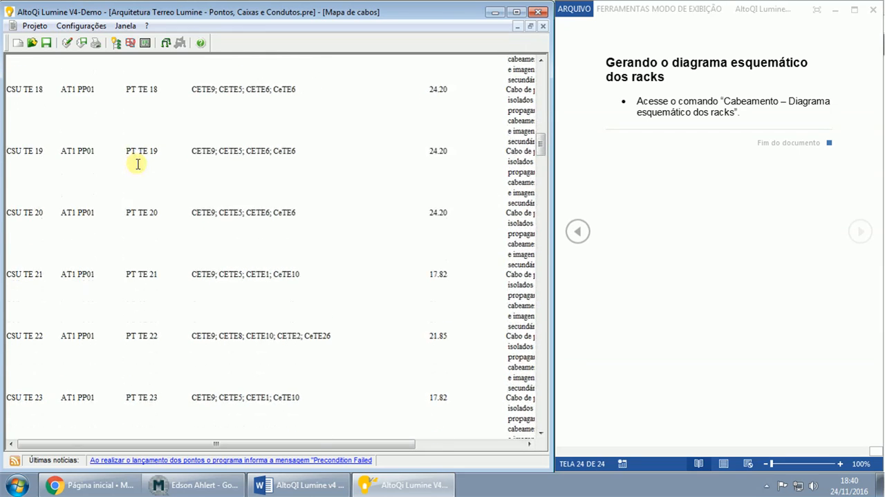
scroll(137, 164, "down", 2)
scroll(138, 164, "down", 1)
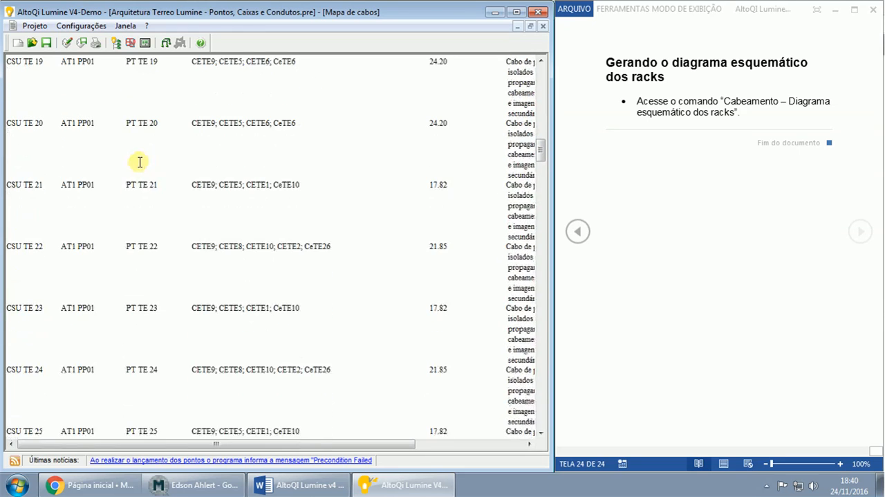
scroll(139, 161, "down", 3)
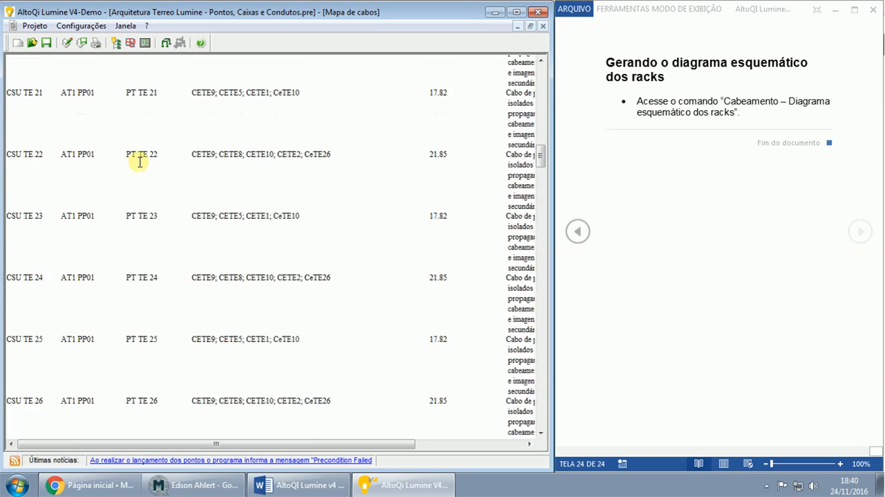
scroll(140, 161, "down", 12)
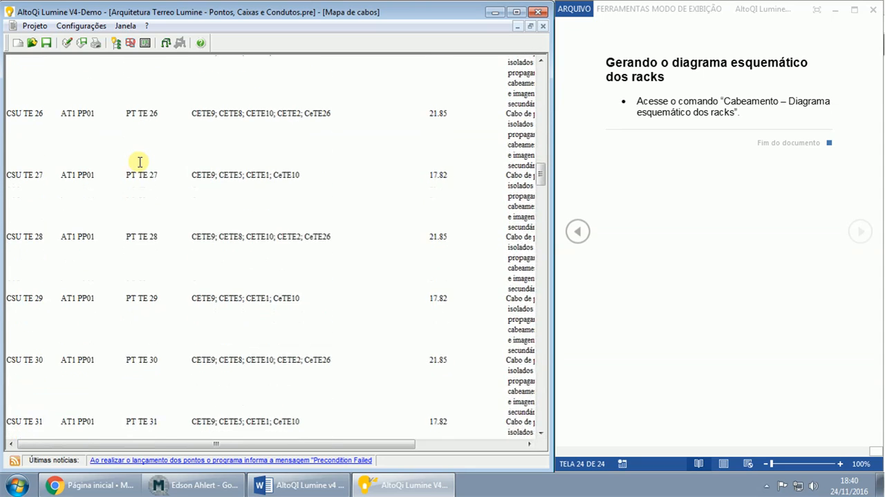
scroll(139, 162, "down", 20)
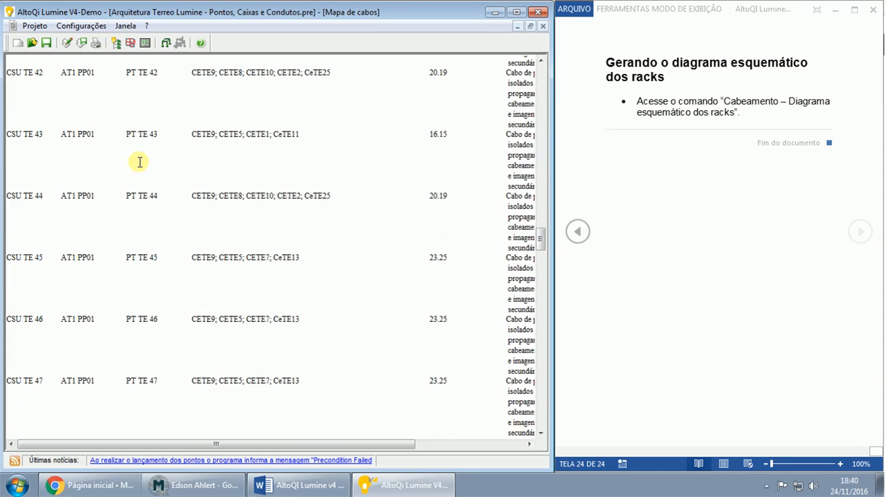
scroll(139, 161, "down", 15)
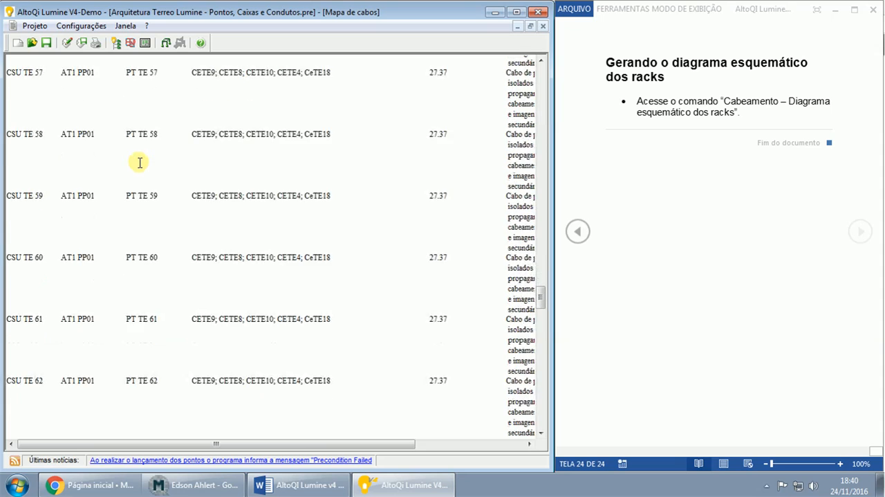
scroll(139, 164, "down", 15)
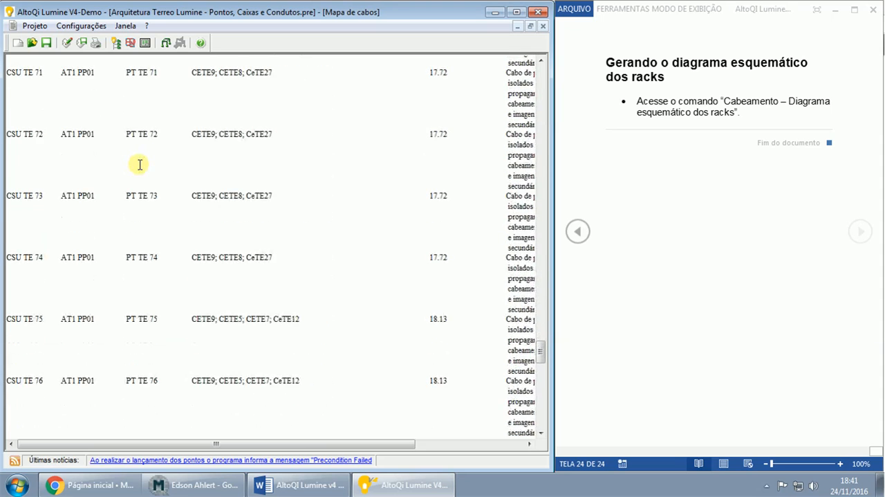
scroll(140, 165, "down", 14)
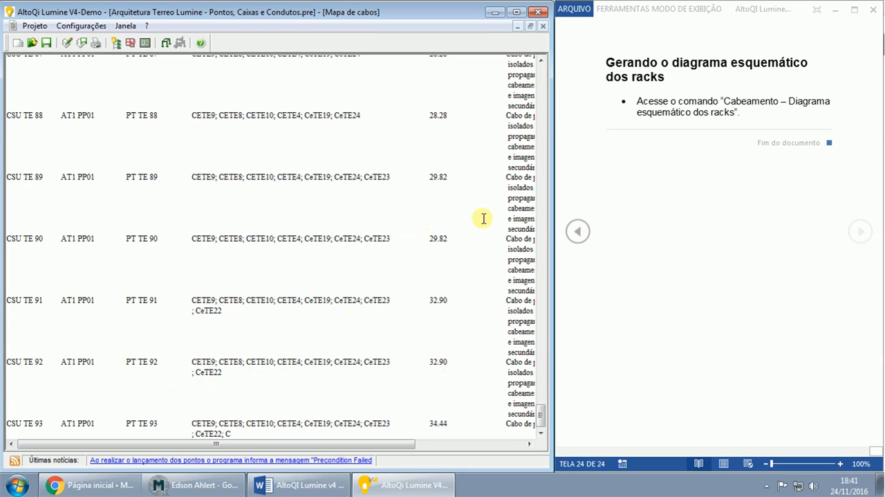
- Close the cable map report without saving its changes, keeping the Lumine project open
left_click(540, 13)
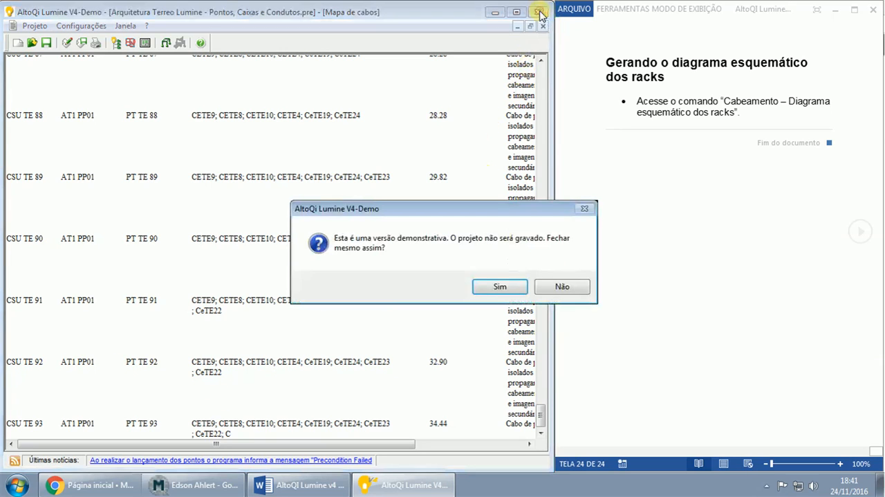
left_click(557, 285)
left_click(543, 25)
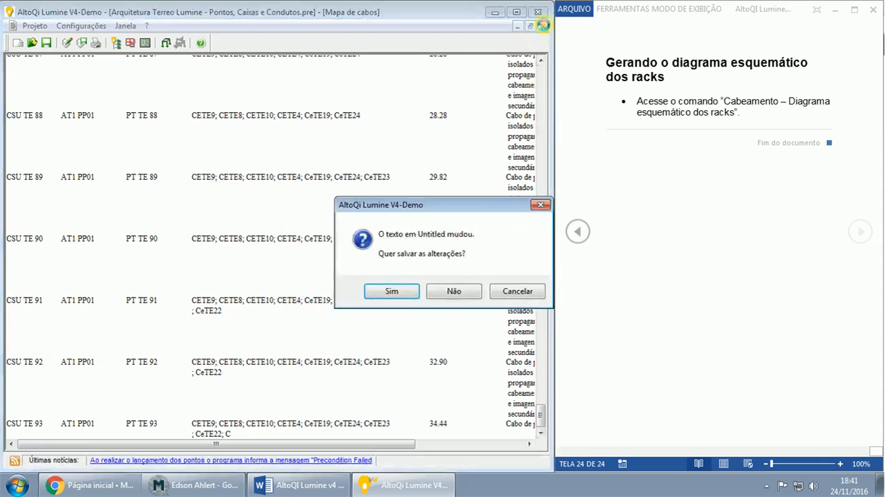
left_click(454, 291)
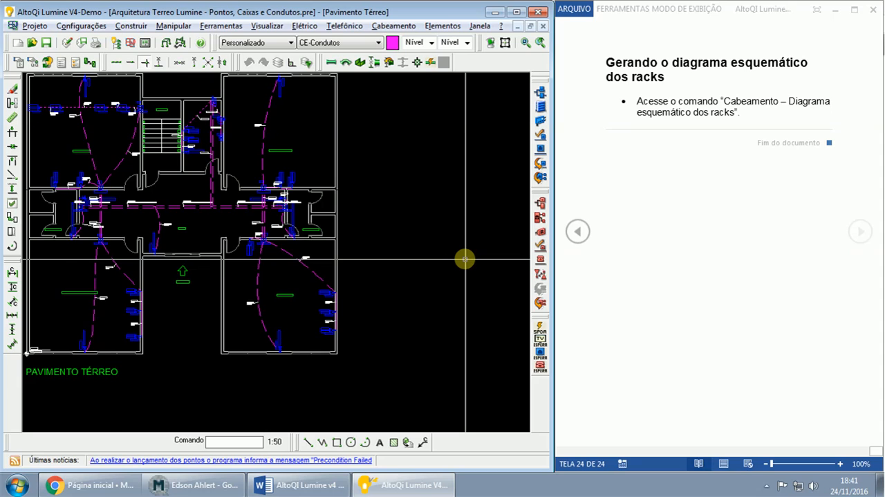
- Generate the rack schematic diagram (Diagrama esquemático de racks) from the Pavimento Térreo drawing
scroll(464, 259, "up", 1)
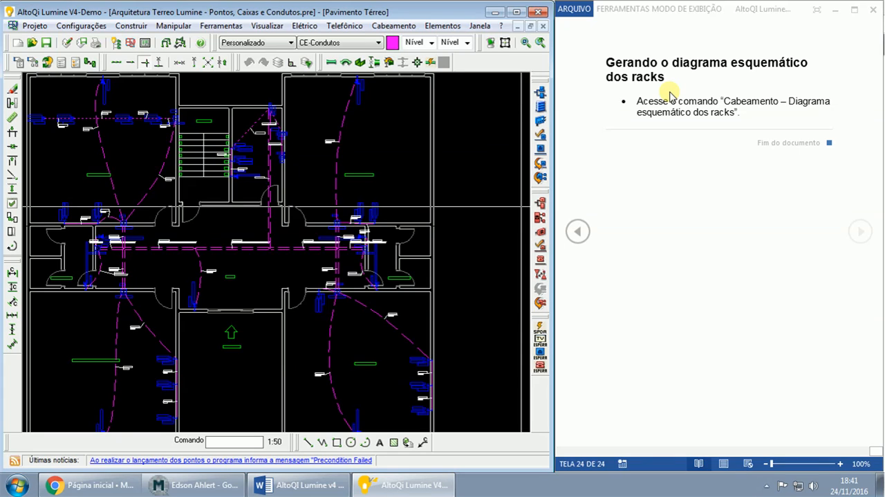
left_click(406, 26)
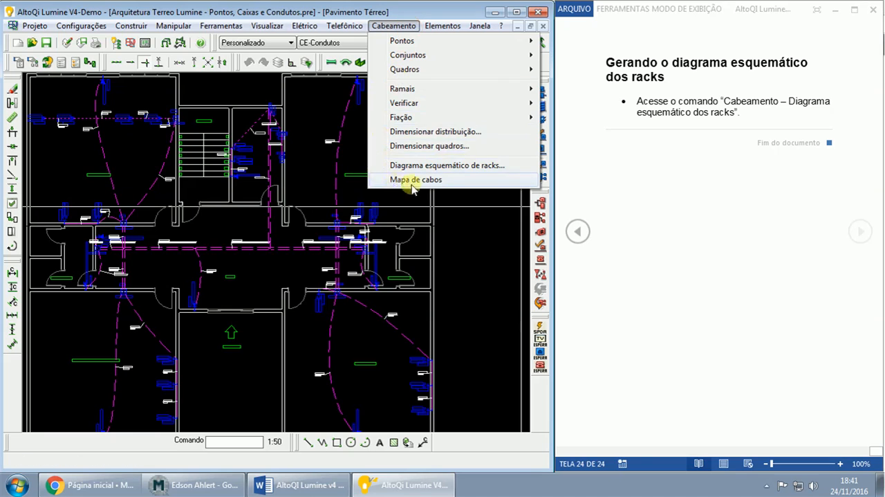
left_click(448, 166)
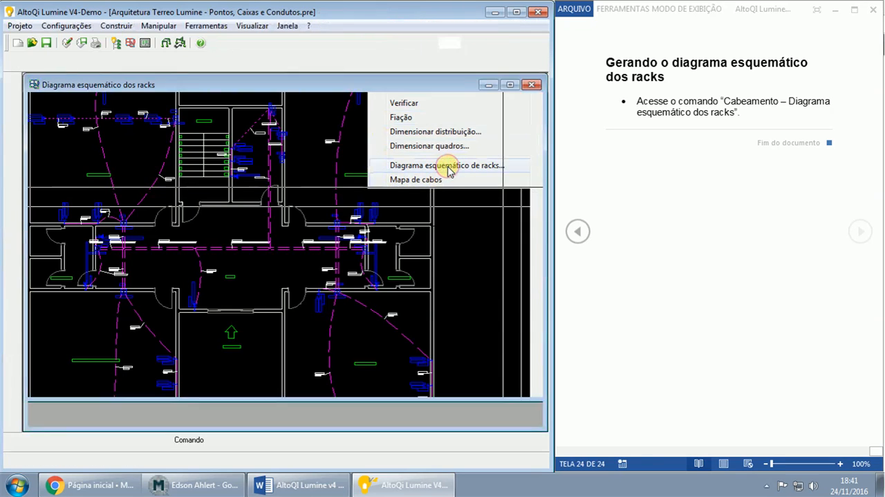
- Examine rack SET1 with its DIO-2401 in the schematic diagram and follow its duplex fiber link to SEQ1
scroll(442, 171, "down", 1)
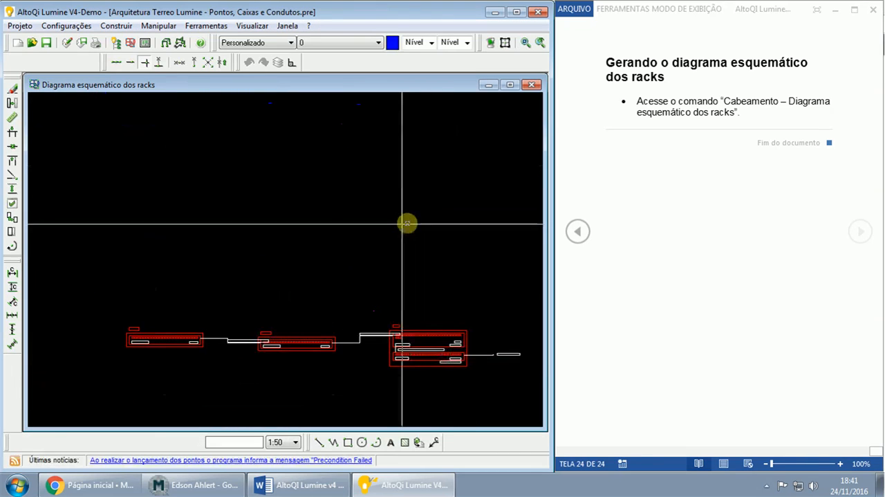
middle_click_drag(327, 231, 435, 163)
middle_click_drag(313, 247, 381, 203)
scroll(381, 203, "up", 4)
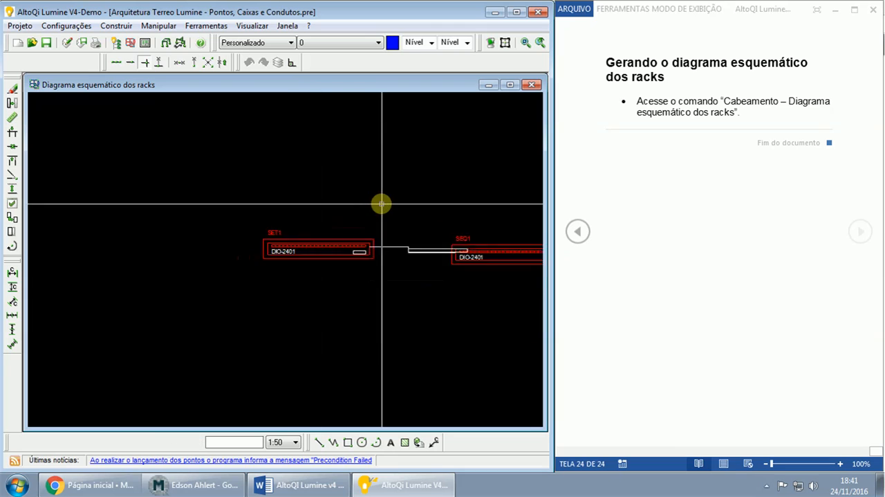
middle_click_drag(395, 233, 292, 217)
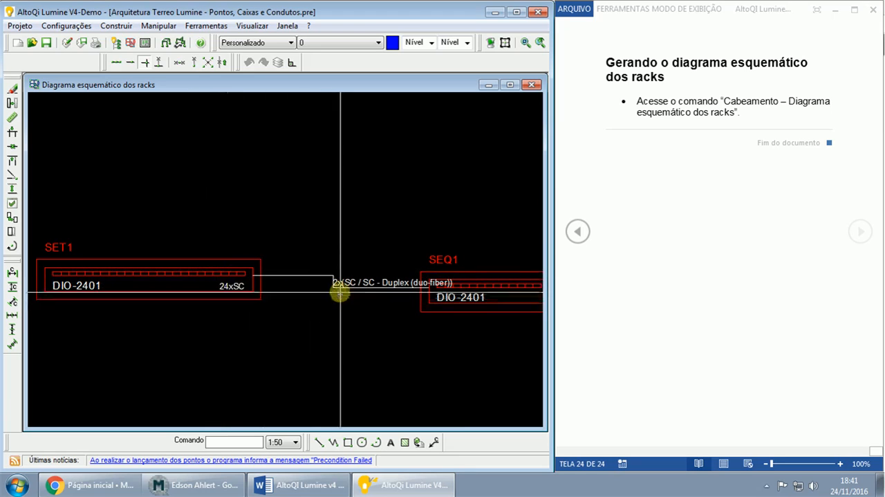
middle_click_drag(401, 323, 348, 315)
left_click(223, 289)
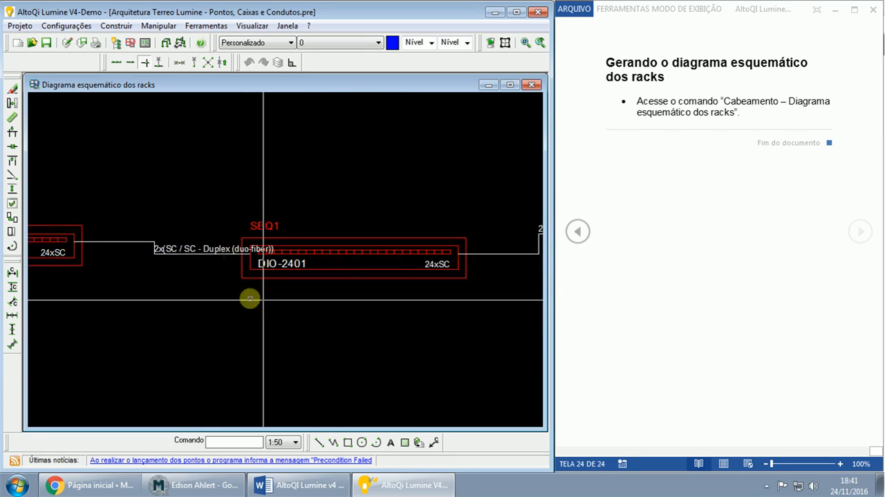
- Inspect rack SEQ1, follow its duplex fiber link to AT1, and examine the SW01 switches and PP01 patch panels there
left_click(243, 208)
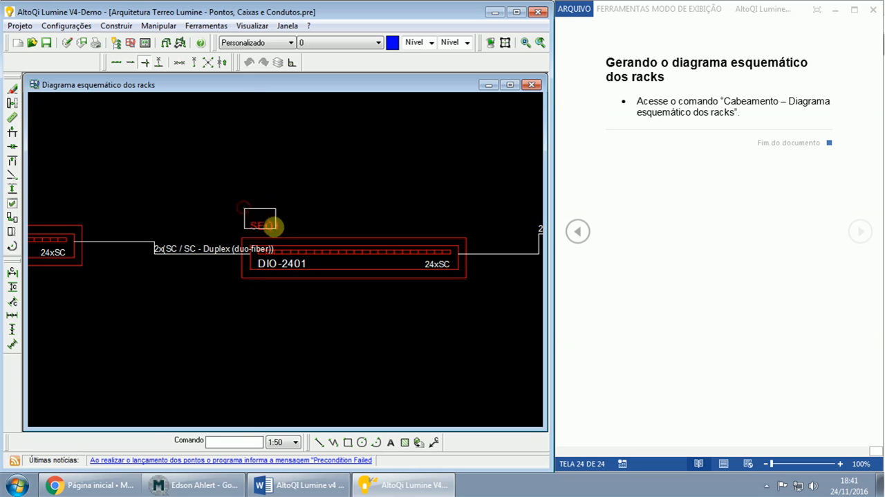
left_click(320, 251)
left_click(388, 334)
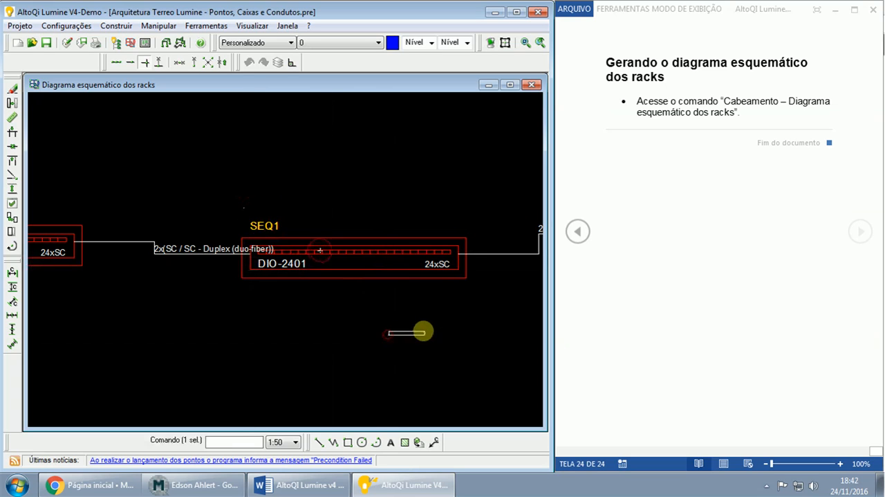
middle_click_drag(422, 331, 222, 332)
scroll(234, 332, "up", 2)
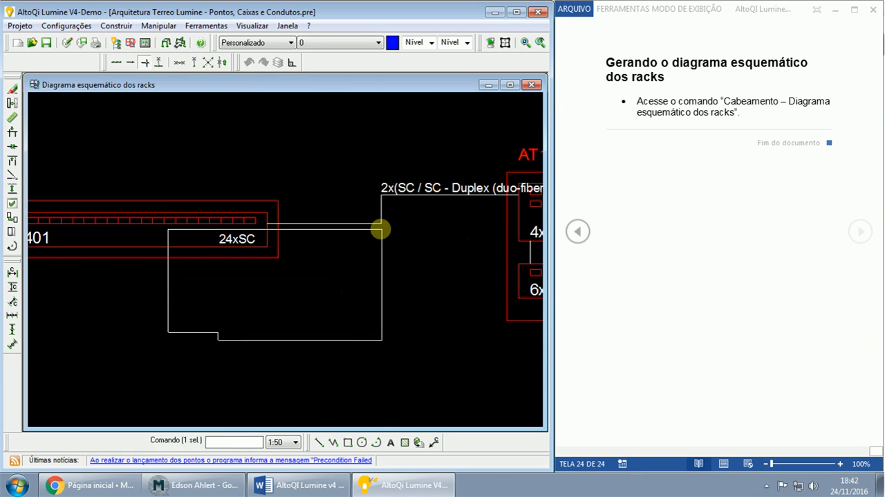
key("Escape")
key("Escape")
middle_click_drag(438, 254, 263, 258)
middle_click_drag(305, 238, 181, 234)
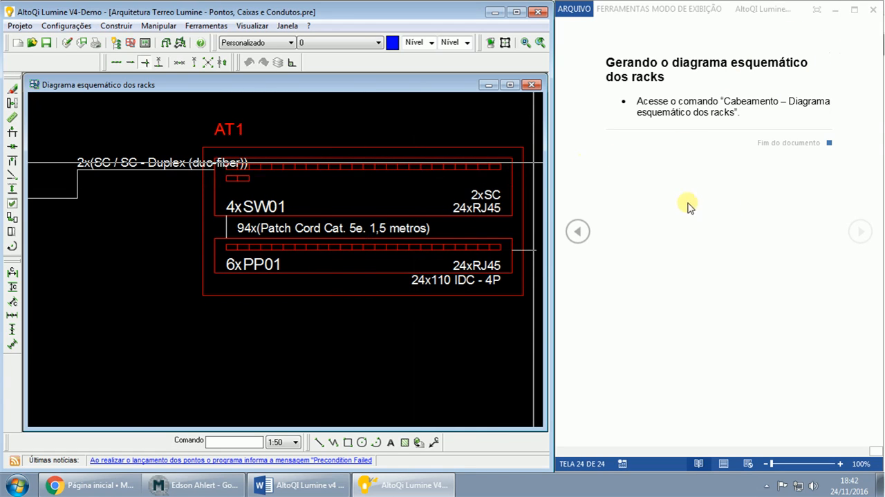
- Bring the Mconf conference window forward in Chrome and return to AltoQi Lumine, leaving the conference visible beside it
left_click(199, 486)
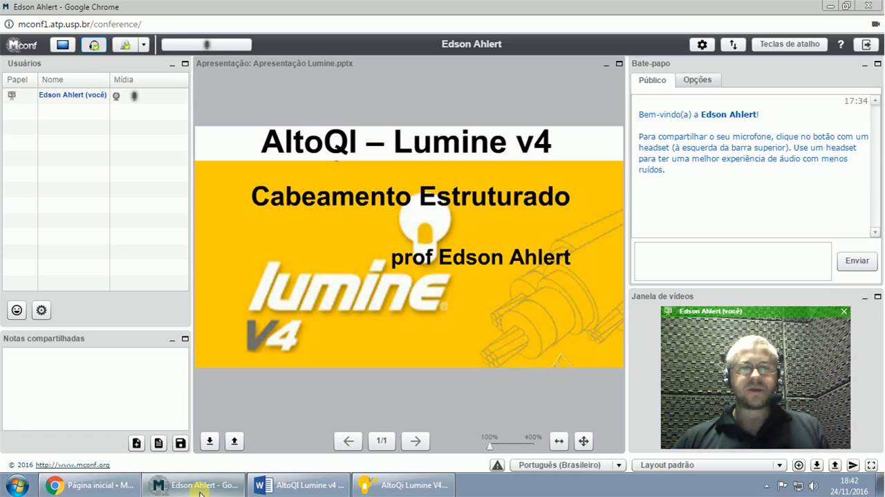
left_click(398, 484)
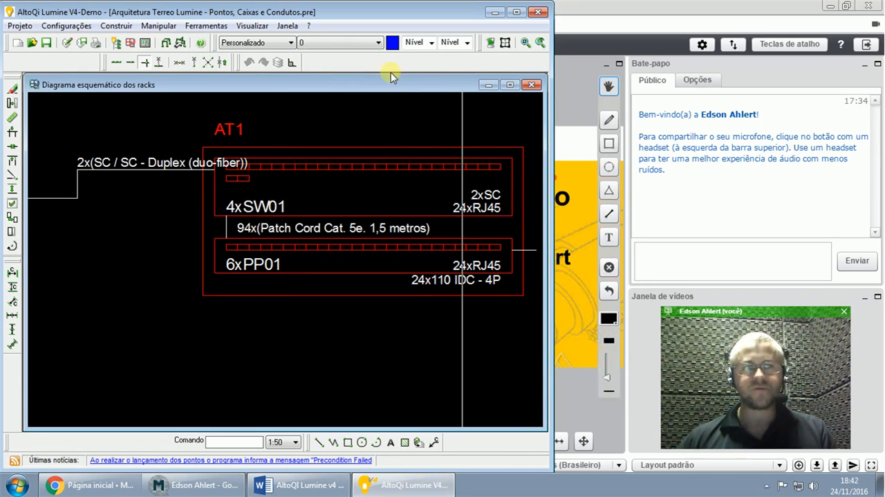
- Close the rack schematic diagram and maximize the Pavimento Térreo drawing to show the whole ground-floor plan
left_click(531, 85)
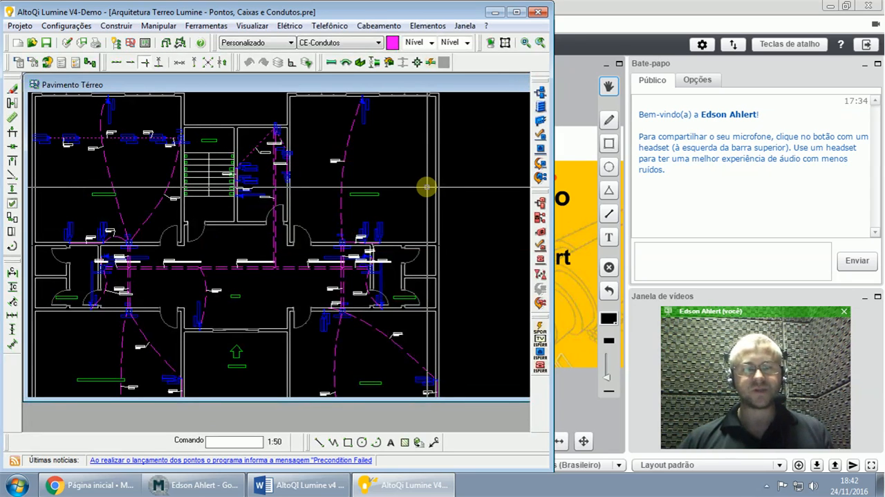
double_click(470, 86)
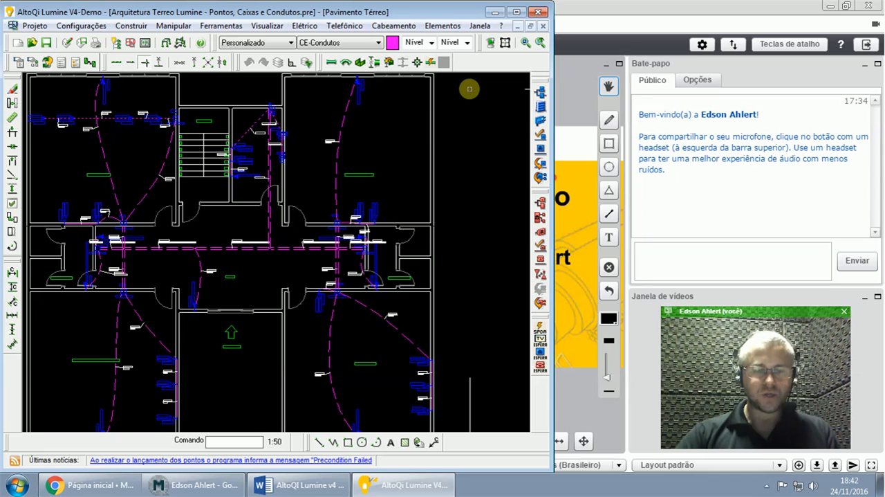
middle_click(470, 89)
middle_click(469, 89)
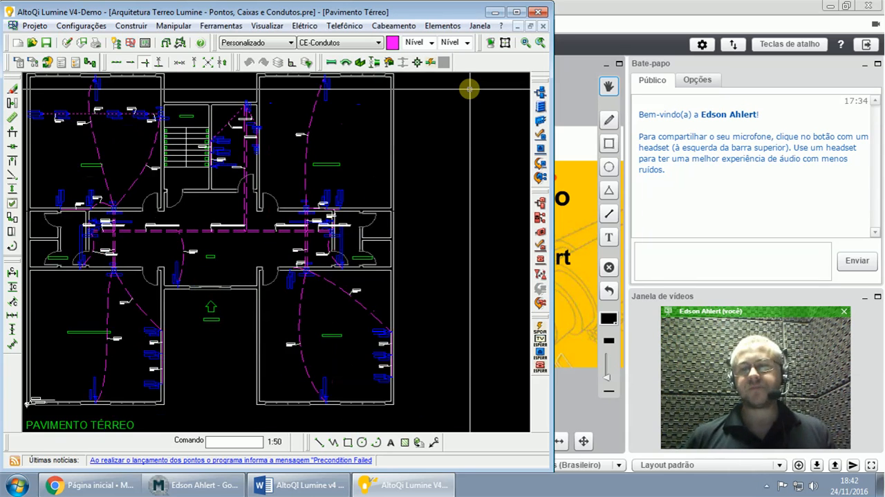